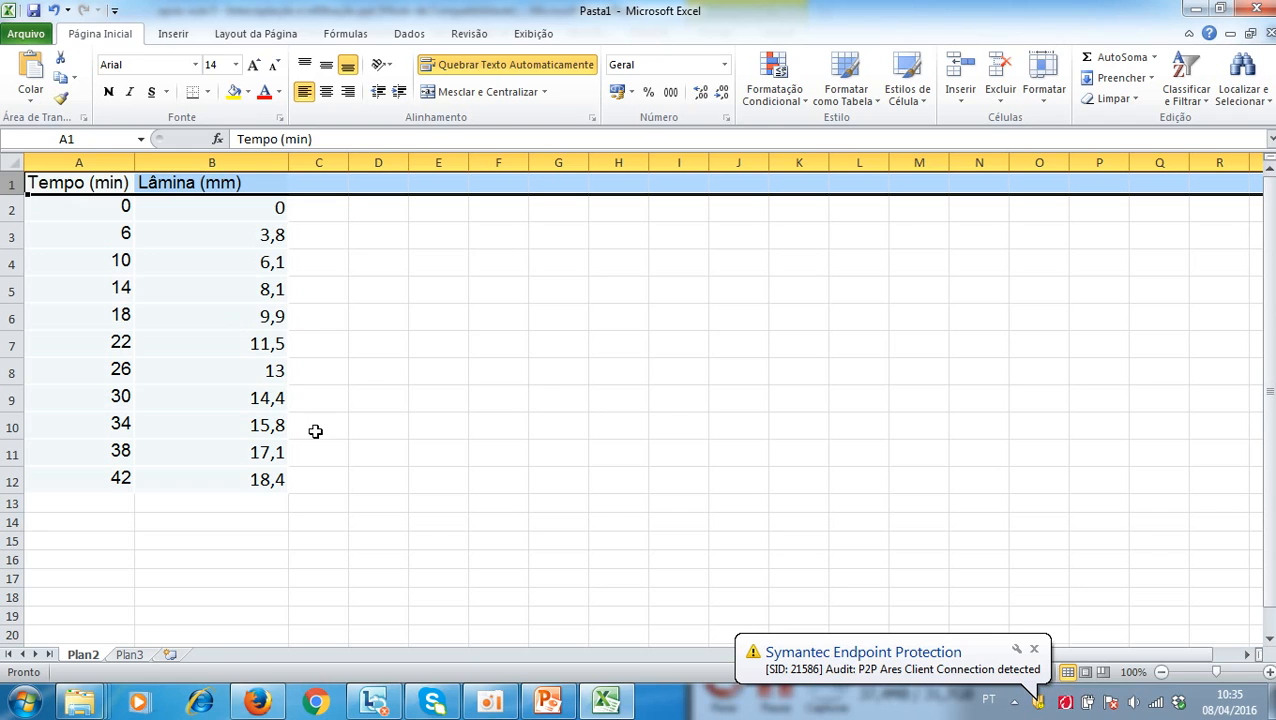
- Switch to the PowerPoint lecture and check the infiltration rate units on the "Equação de Horton" slide
{"action": "left_click", "coordinate": [548, 701]}
{"action": "left_click", "coordinate": [176, 285]}
{"action": "scroll", "coordinate": [176, 285], "scroll_direction": "up", "scroll_amount": 5}
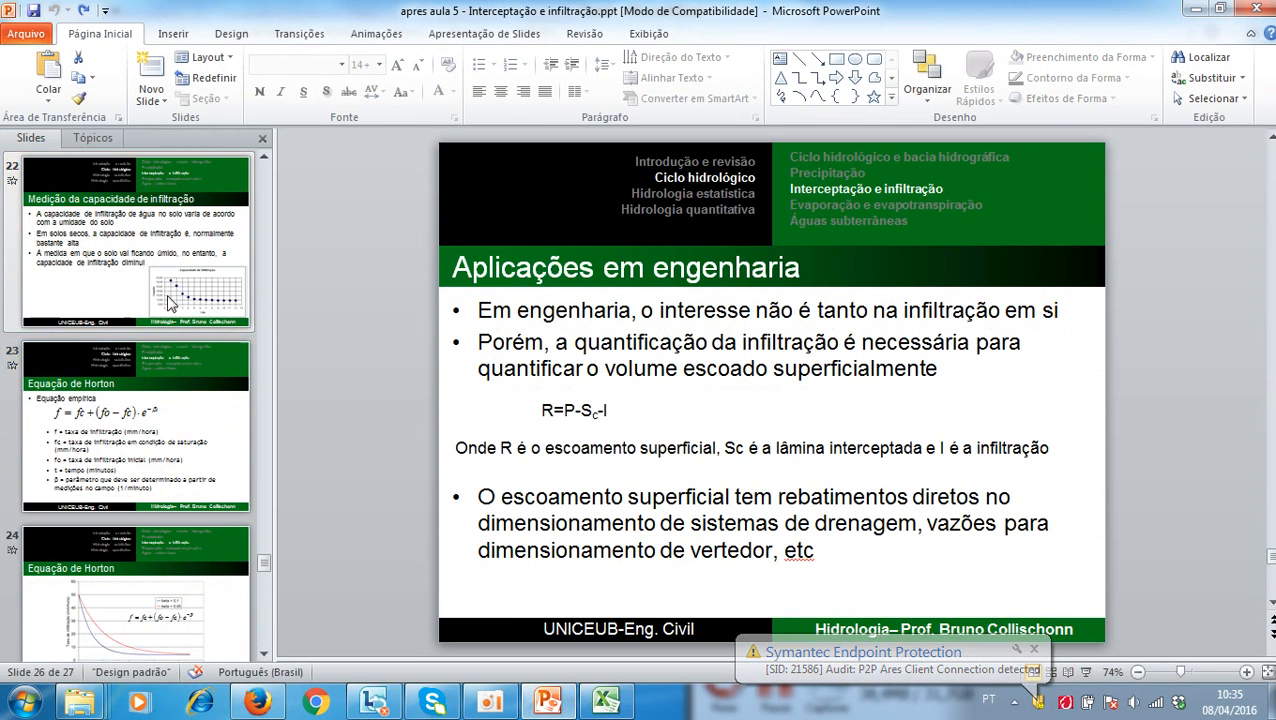
{"action": "left_click", "coordinate": [166, 440]}
{"action": "left_click_drag", "start_coordinate": [746, 406], "coordinate": [812, 410]}
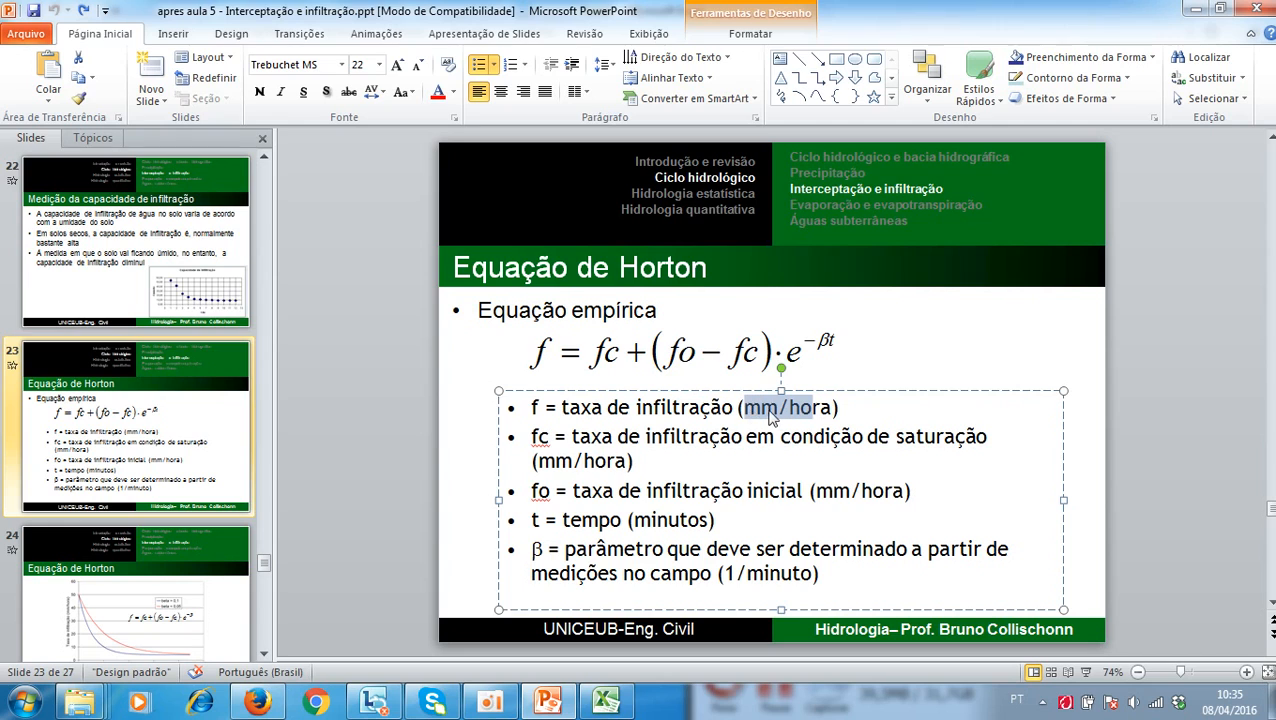
- Return to the Excel worksheet and enter the header "Dt (min)" in cell C1
{"action": "left_click", "coordinate": [604, 702]}
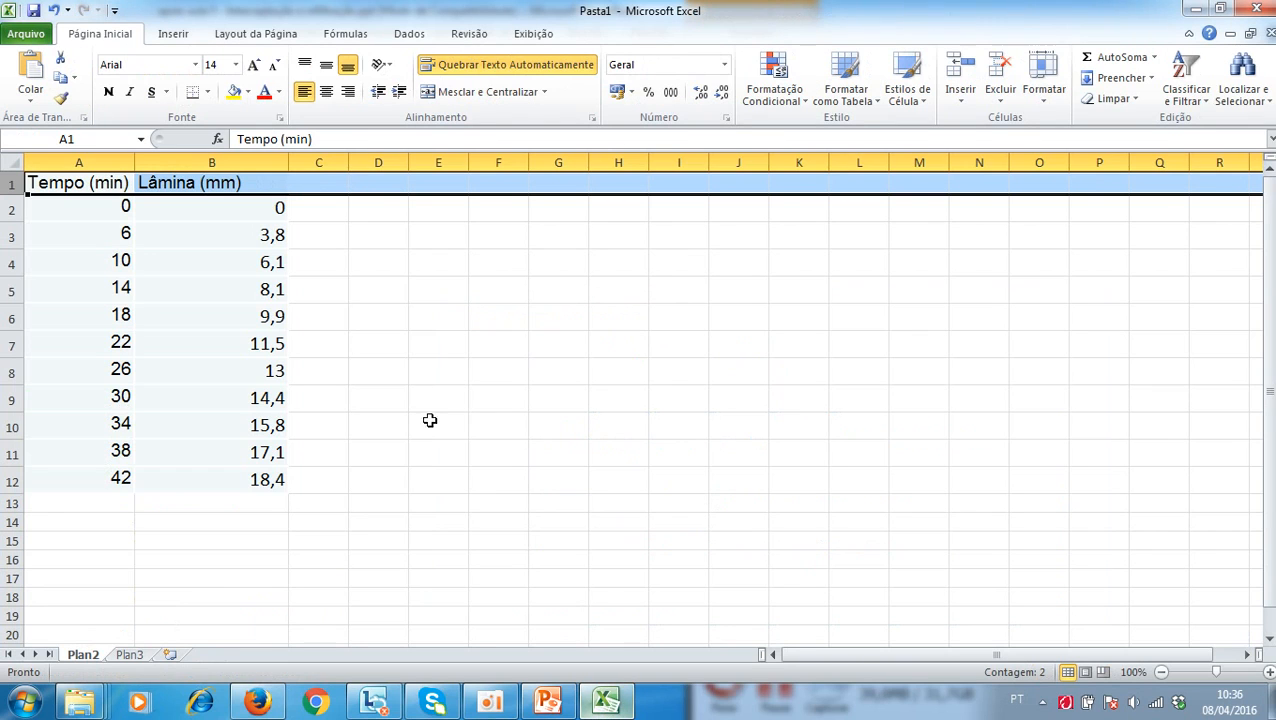
{"action": "left_click", "coordinate": [224, 208]}
{"action": "left_click", "coordinate": [205, 230]}
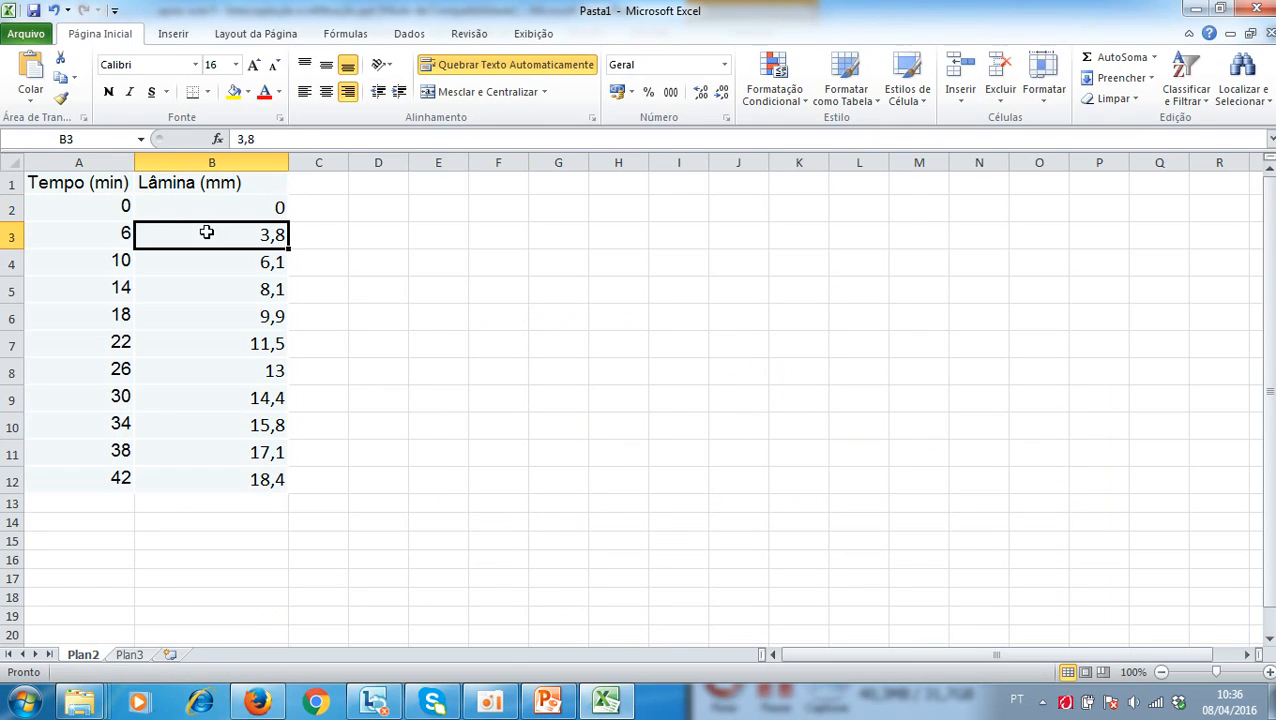
{"action": "left_click", "coordinate": [323, 184]}
{"action": "type", "text": "Dt"}
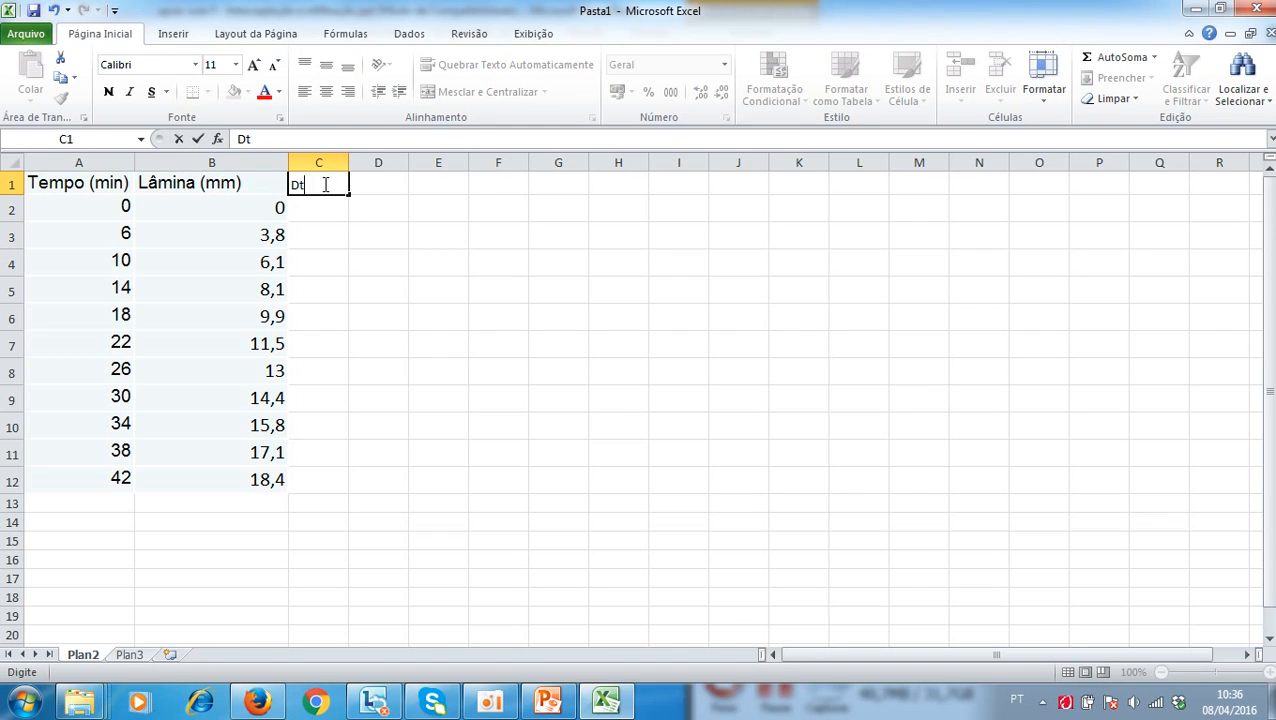
{"action": "key", "text": "Return"}
{"action": "left_click", "coordinate": [334, 182]}
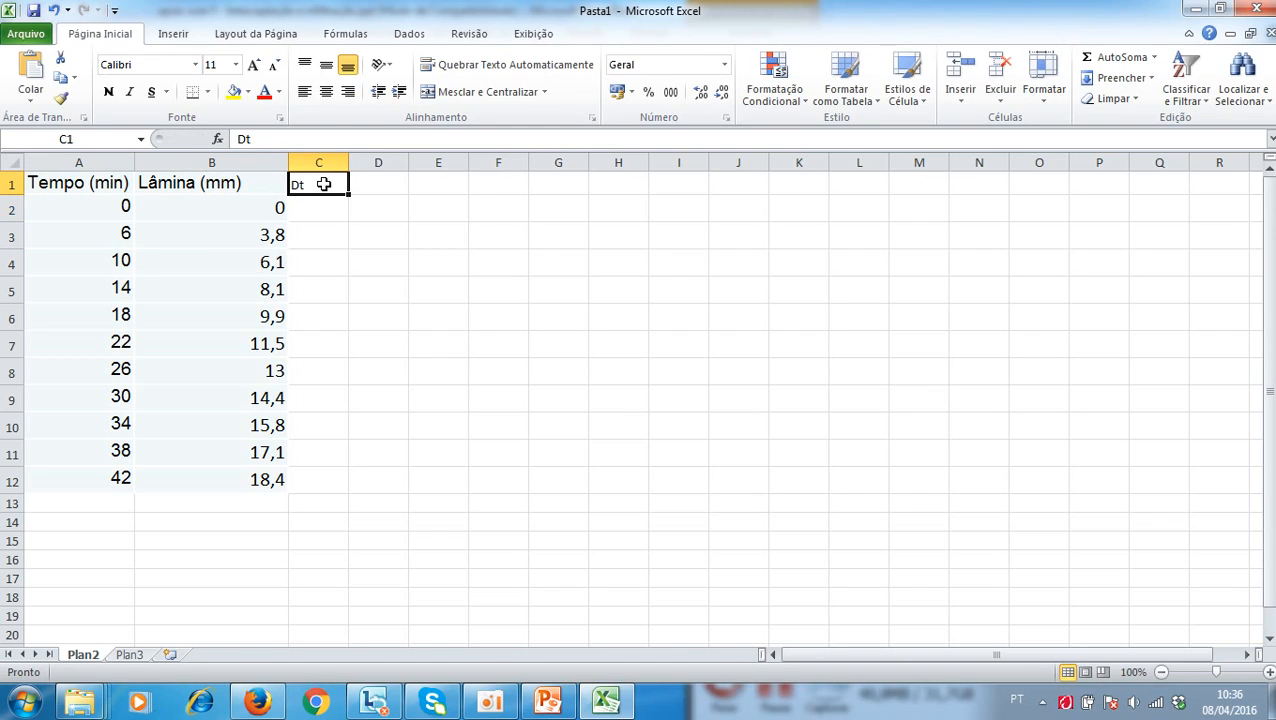
{"action": "left_click", "coordinate": [295, 137]}
{"action": "type", "text": "(min"}
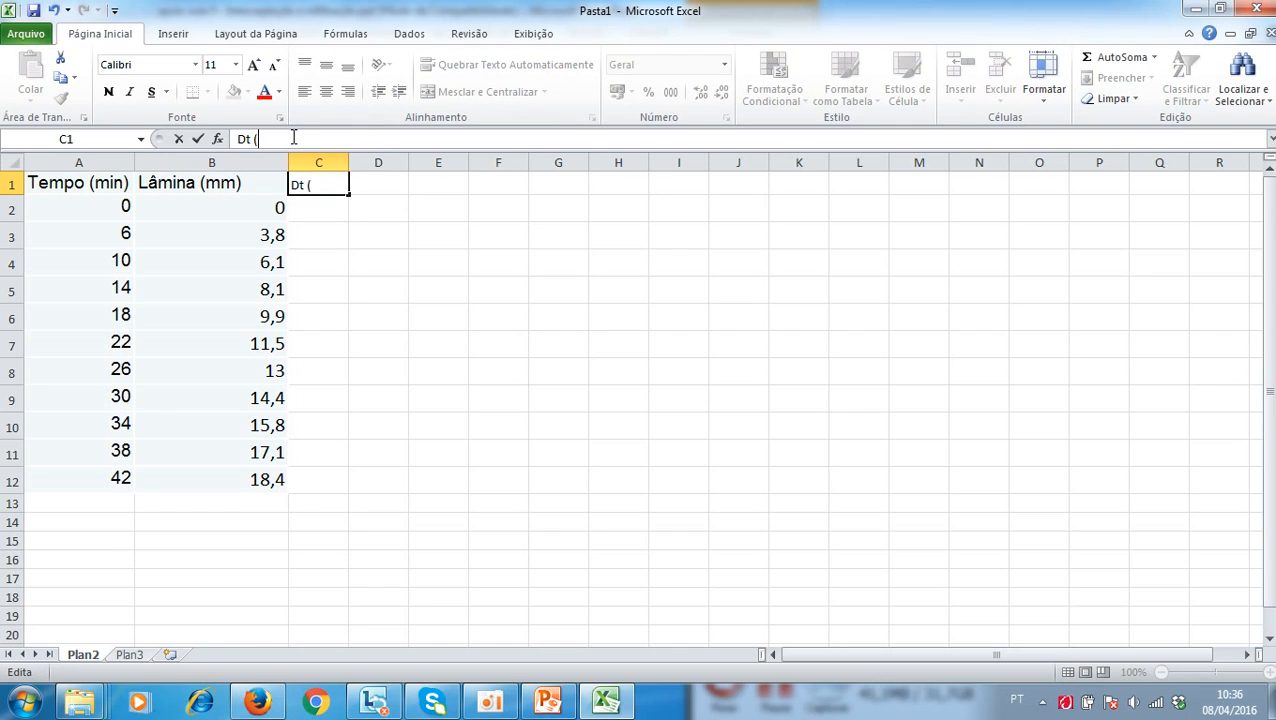
{"action": "key", "text": "Return"}
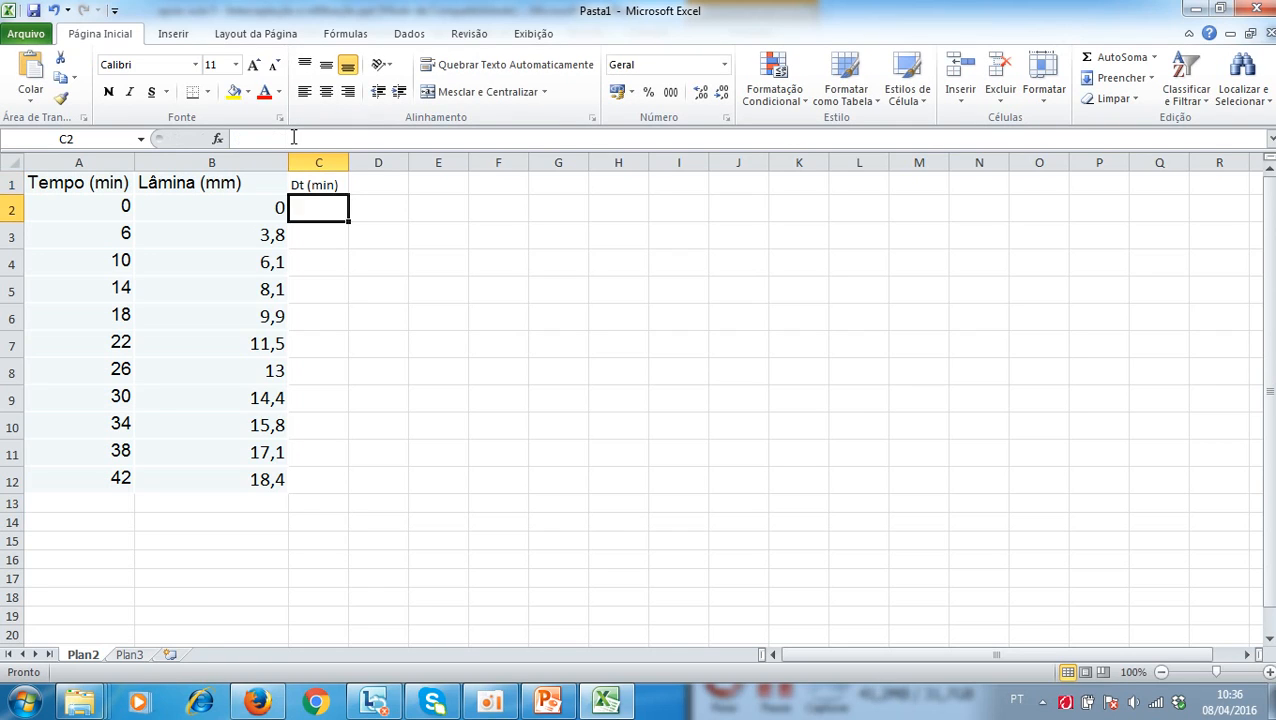
- Format only the letter D of the C1 header in the Symbol font so it reads Δt (min)
{"action": "key", "text": "Up"}
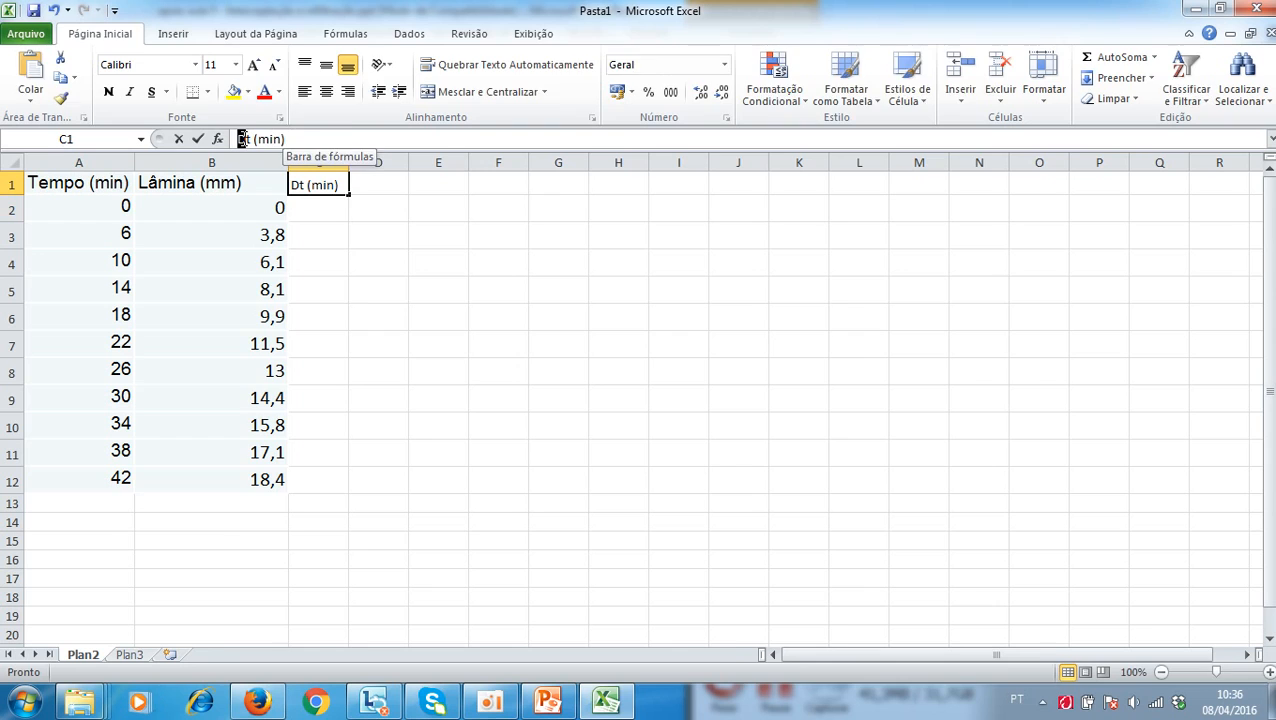
{"action": "left_click", "coordinate": [195, 64]}
{"action": "type", "text": "sym"}
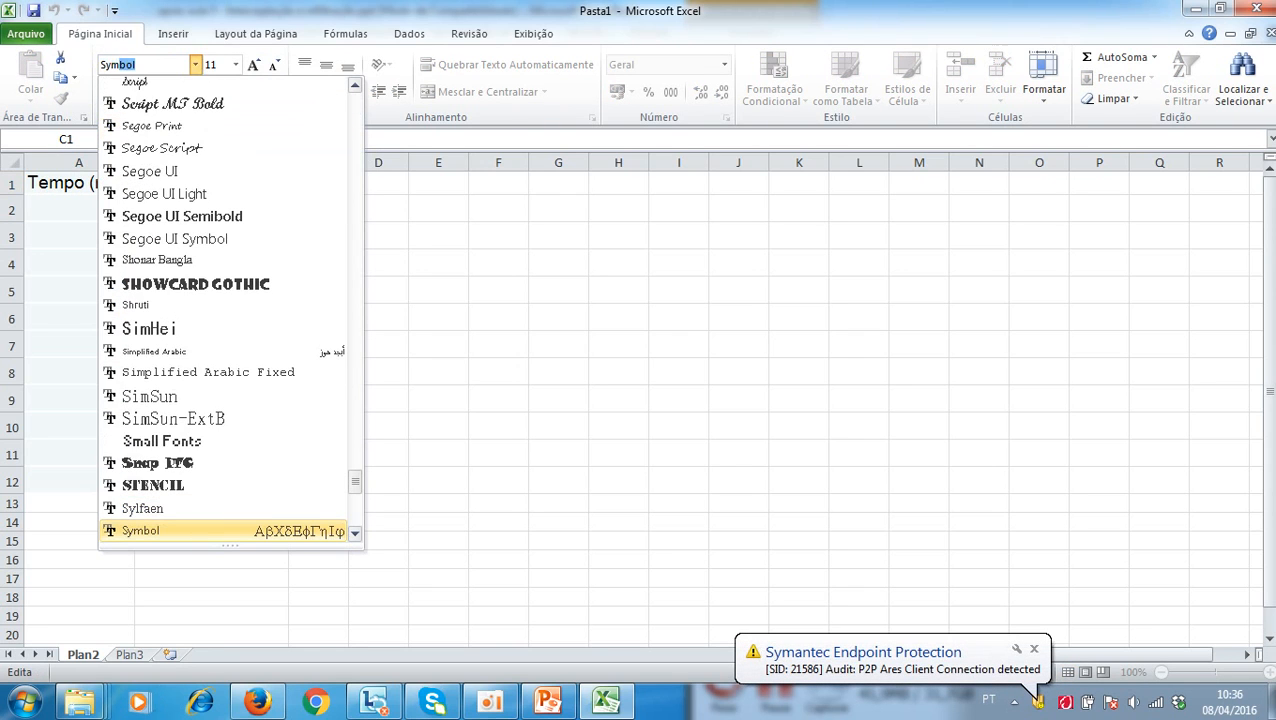
{"action": "key", "text": "Return"}
{"action": "key", "text": "Return"}
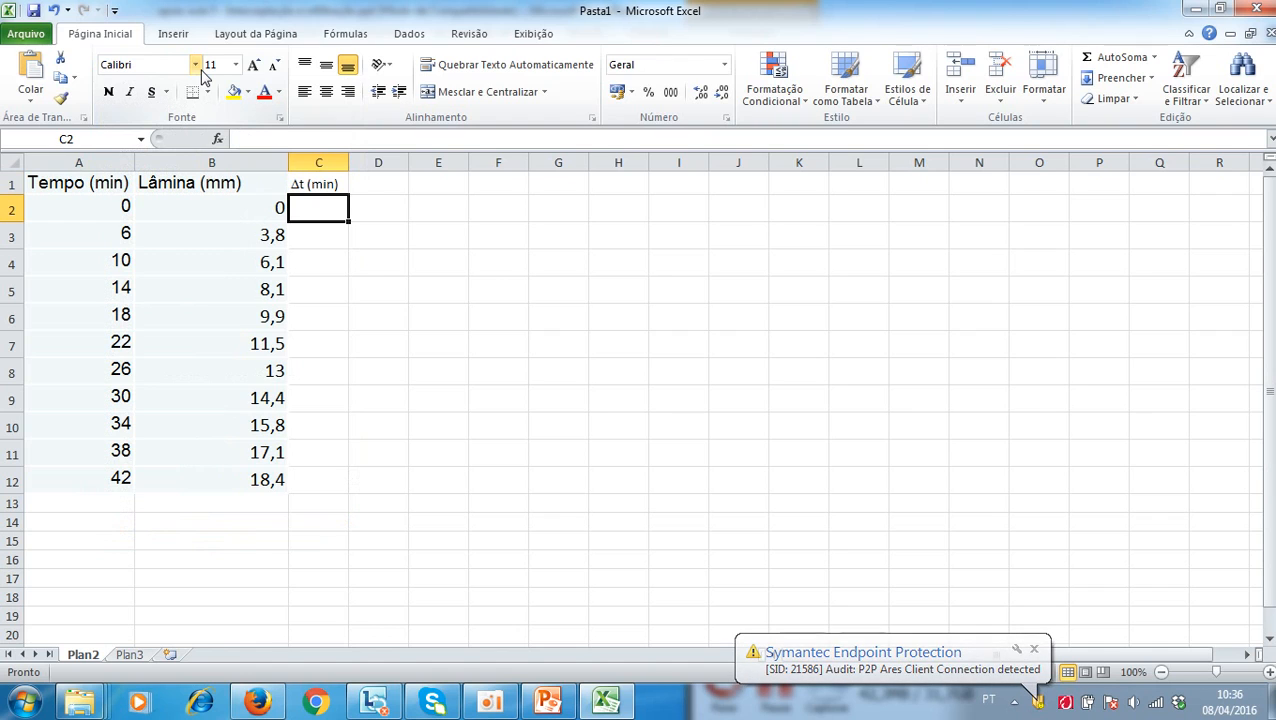
- Enter 0 in C2 and the time interval formula =A3-A2 in C3
{"action": "type", "text": "0"}
{"action": "key", "text": "Return"}
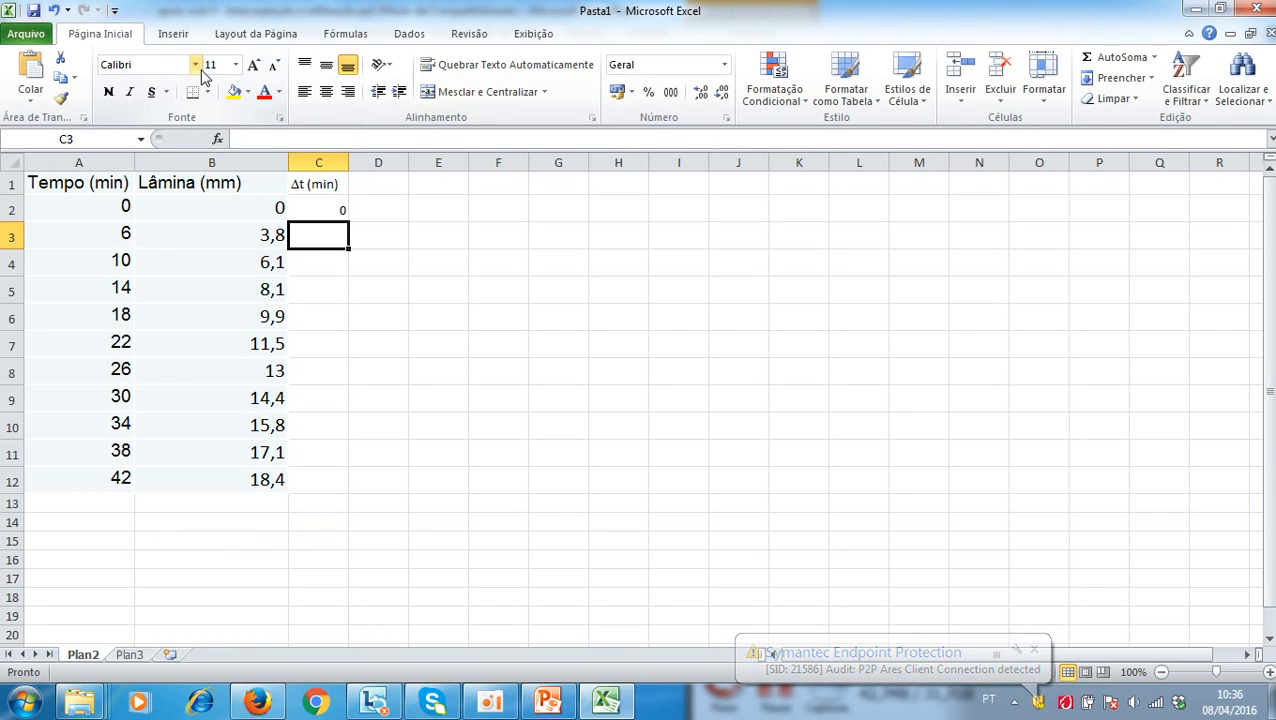
{"action": "type", "text": "="}
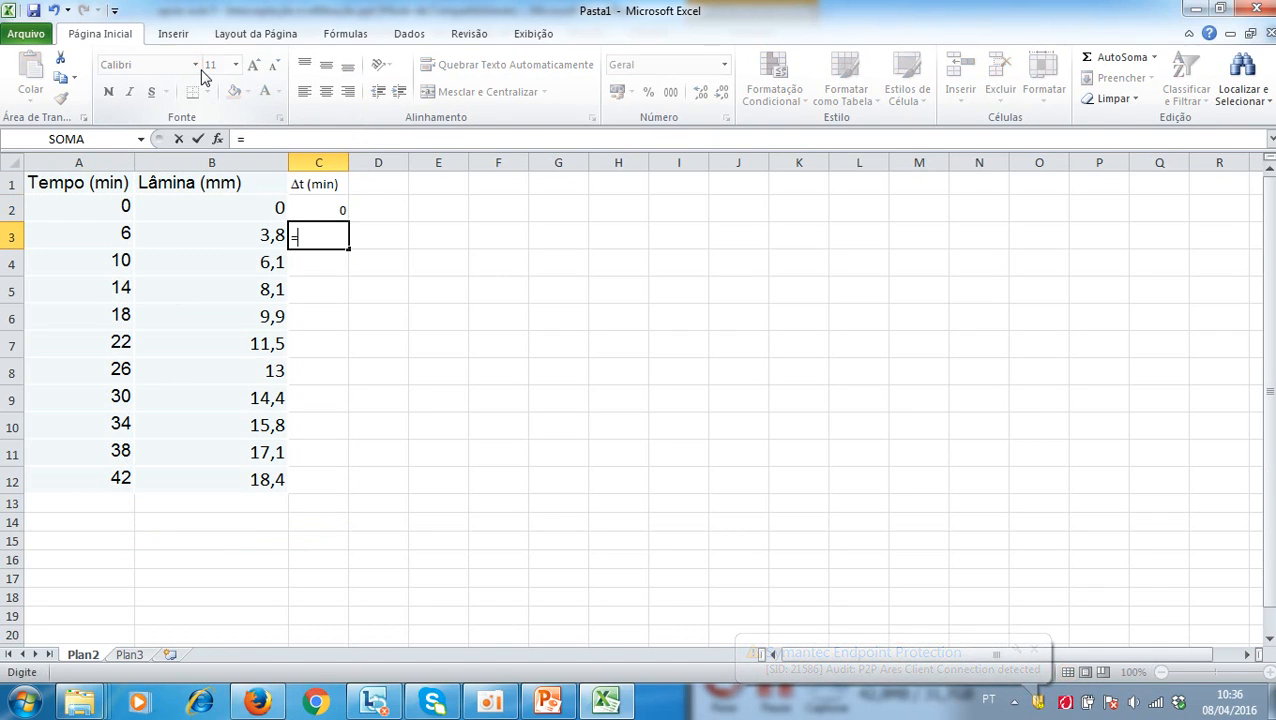
{"action": "left_click", "coordinate": [114, 234]}
{"action": "type", "text": "-"}
{"action": "left_click", "coordinate": [109, 209]}
{"action": "key", "text": "Return"}
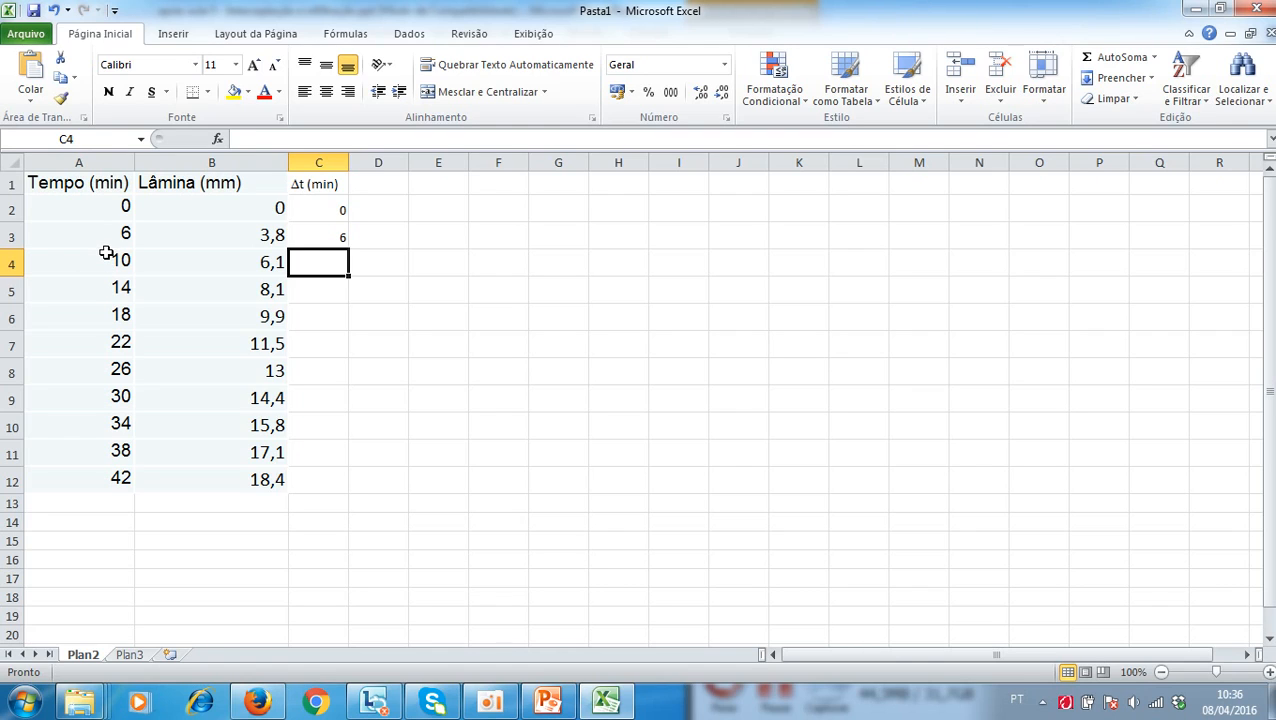
- Enter =A4-A3 in C4 and fill the formula down through C12
{"action": "type", "text": "="}
{"action": "left_click", "coordinate": [106, 255]}
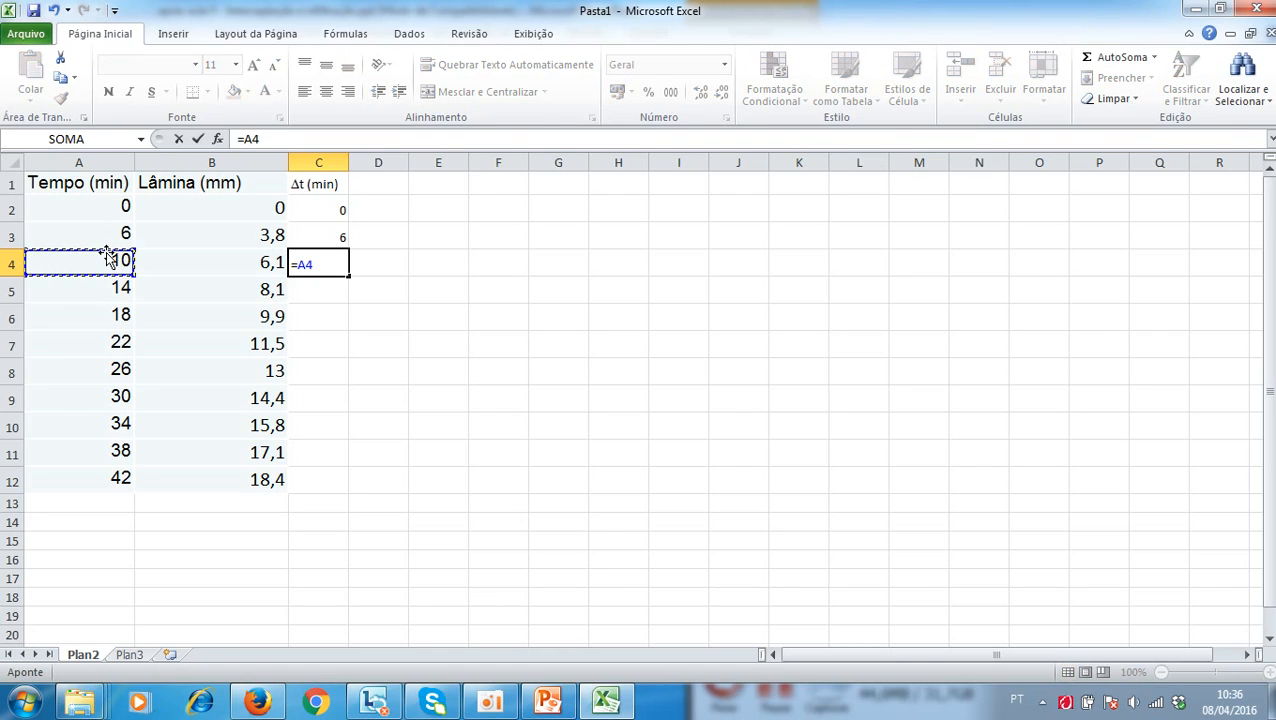
{"action": "type", "text": "-"}
{"action": "left_click", "coordinate": [108, 232]}
{"action": "key", "text": "Return"}
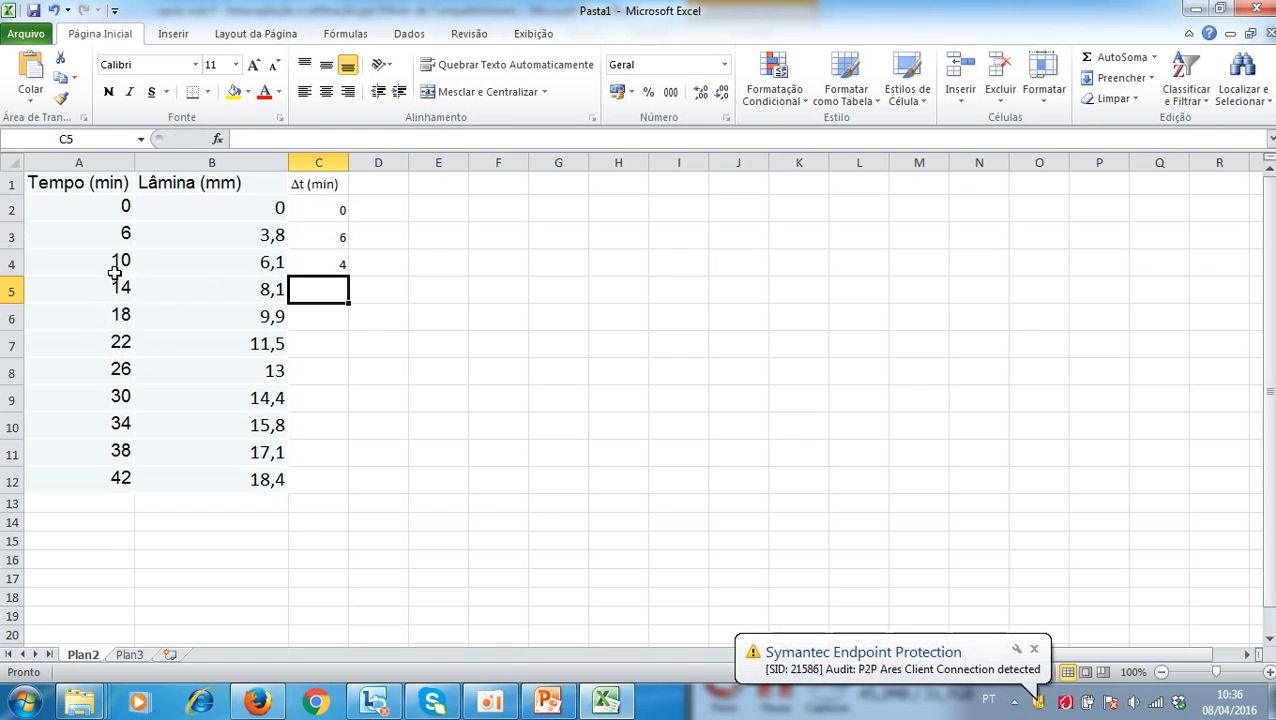
{"action": "left_click", "coordinate": [323, 265]}
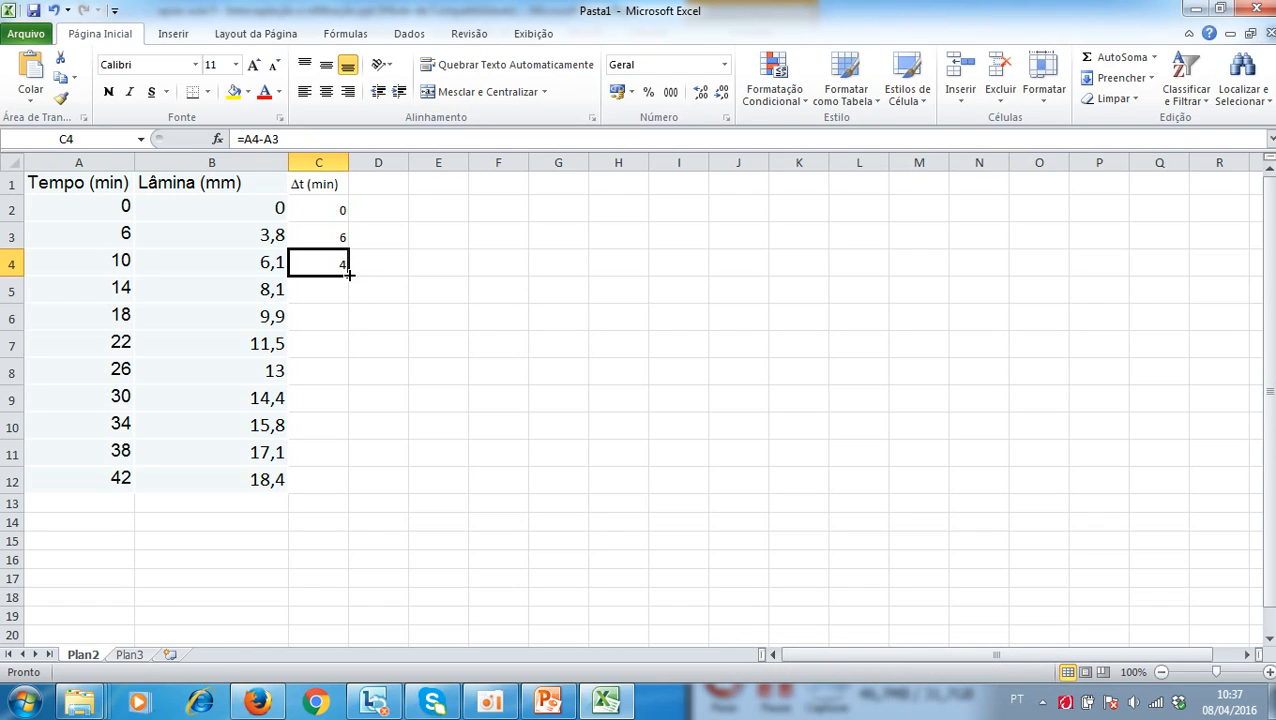
{"action": "double_click", "coordinate": [349, 274]}
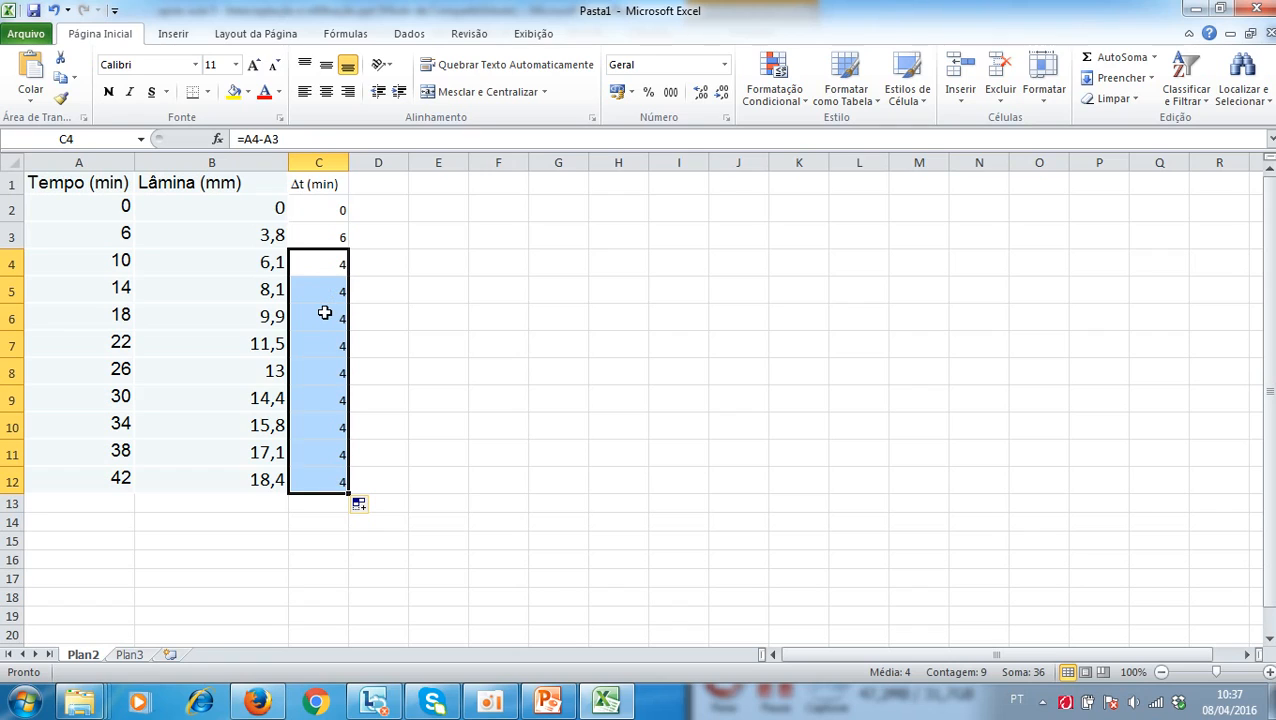
- Enter the header "Dlamina (mm)" in cell D1
{"action": "left_click", "coordinate": [382, 187]}
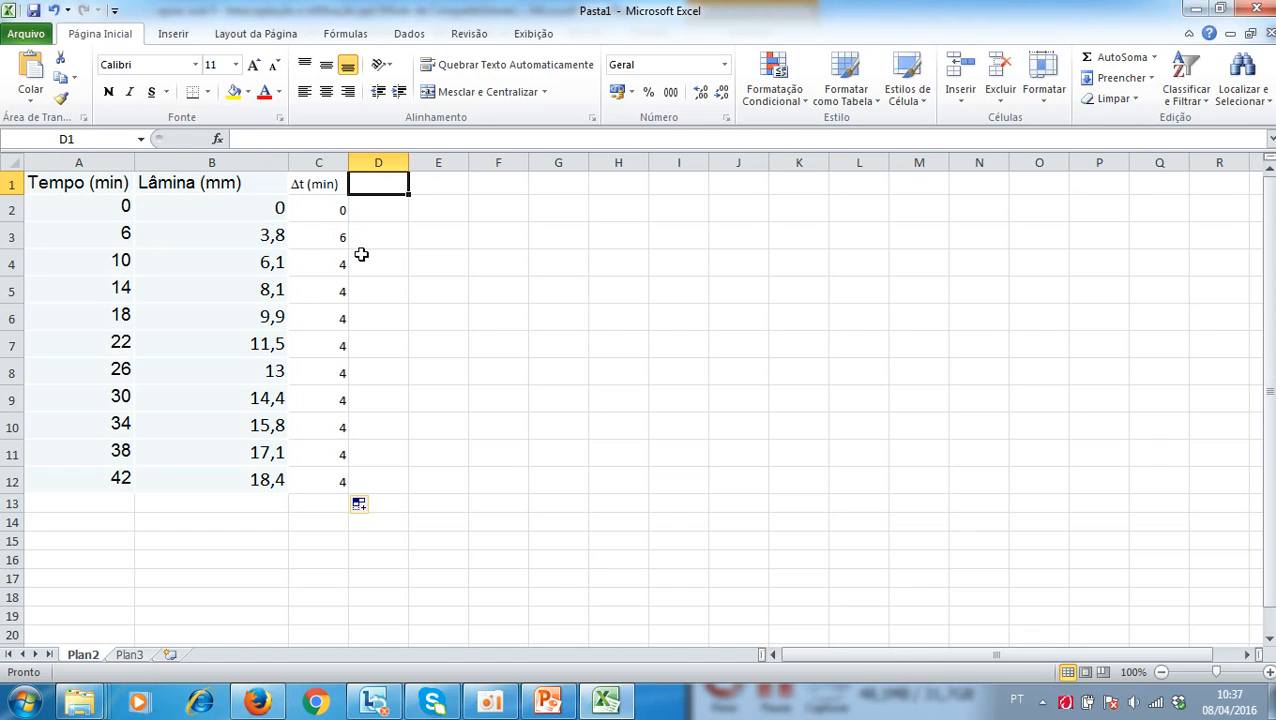
{"action": "type", "text": "Dlamina"}
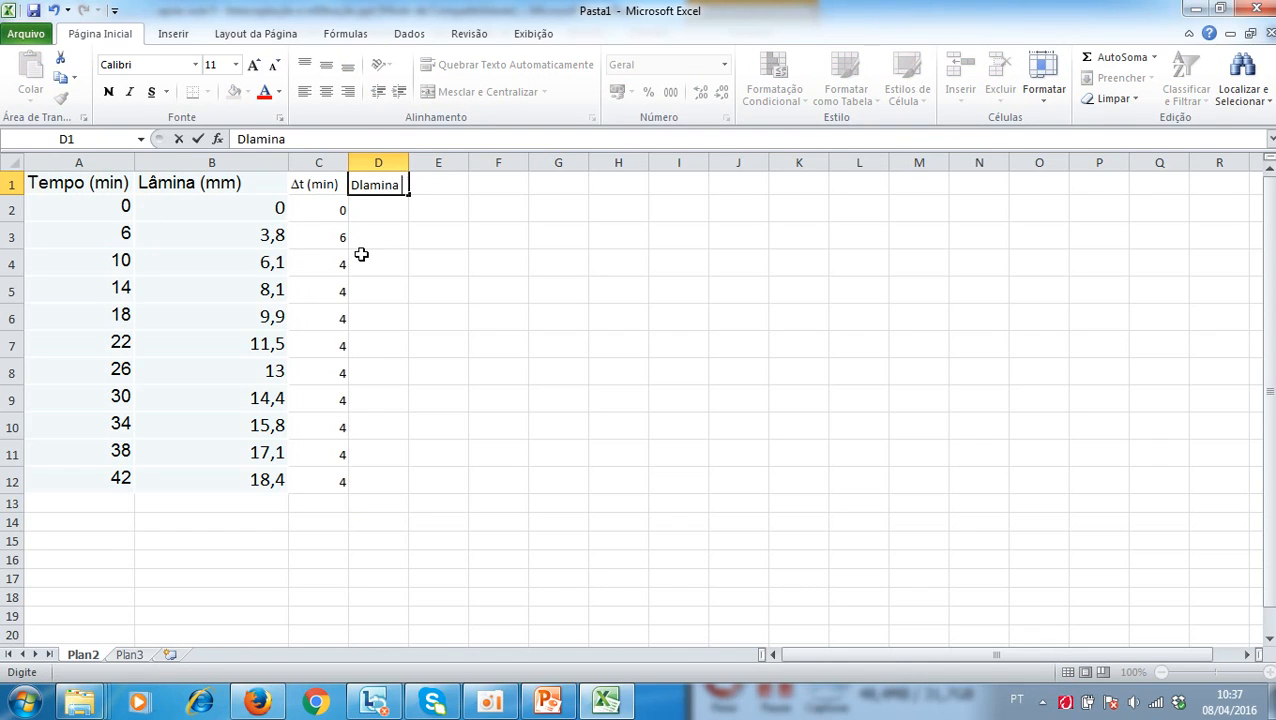
{"action": "type", "text": " (mm)"}
{"action": "key", "text": "Return"}
- Format the D of the D1 header in the Symbol font as Δ, and fit column D's width to the header
{"action": "key", "text": "Up"}
{"action": "left_click_drag", "start_coordinate": [247, 139], "coordinate": [237, 139]}
{"action": "left_click", "coordinate": [194, 66]}
{"action": "type", "text": "sym"}
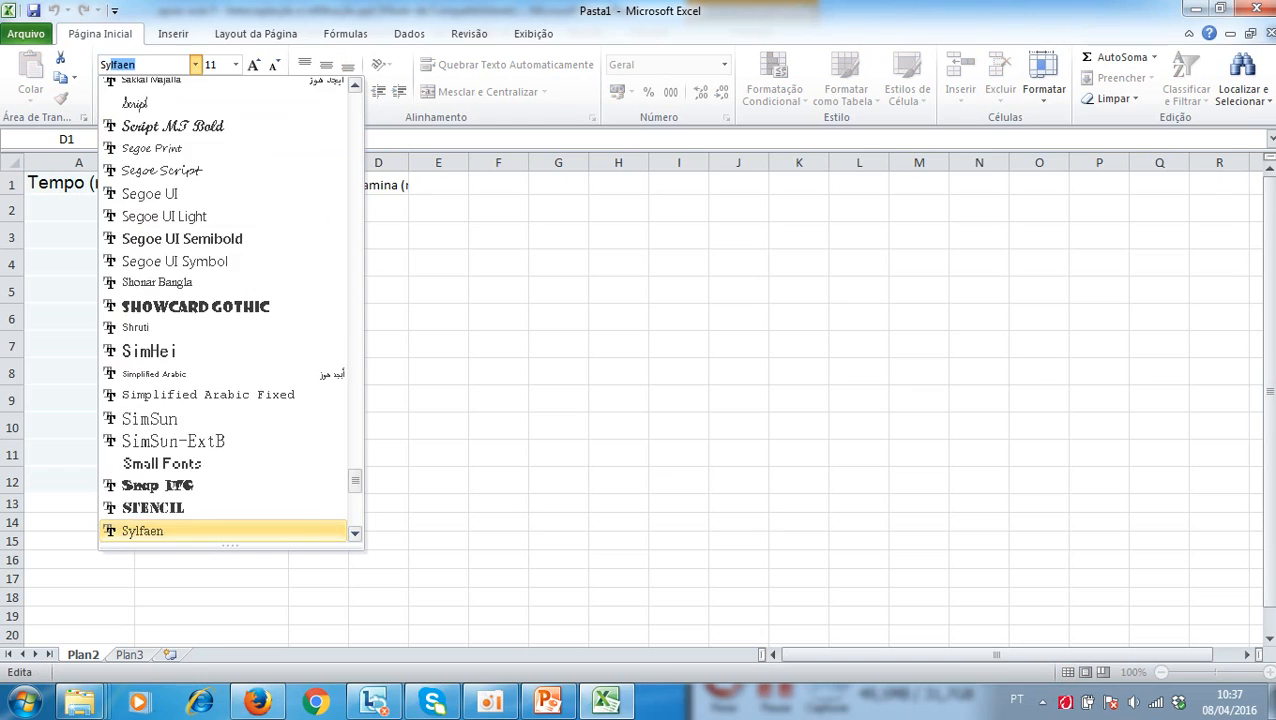
{"action": "double_click", "coordinate": [407, 162]}
- Enter the water depth difference =B3-B2 in D3 and fill it down through D12
{"action": "left_click", "coordinate": [425, 234]}
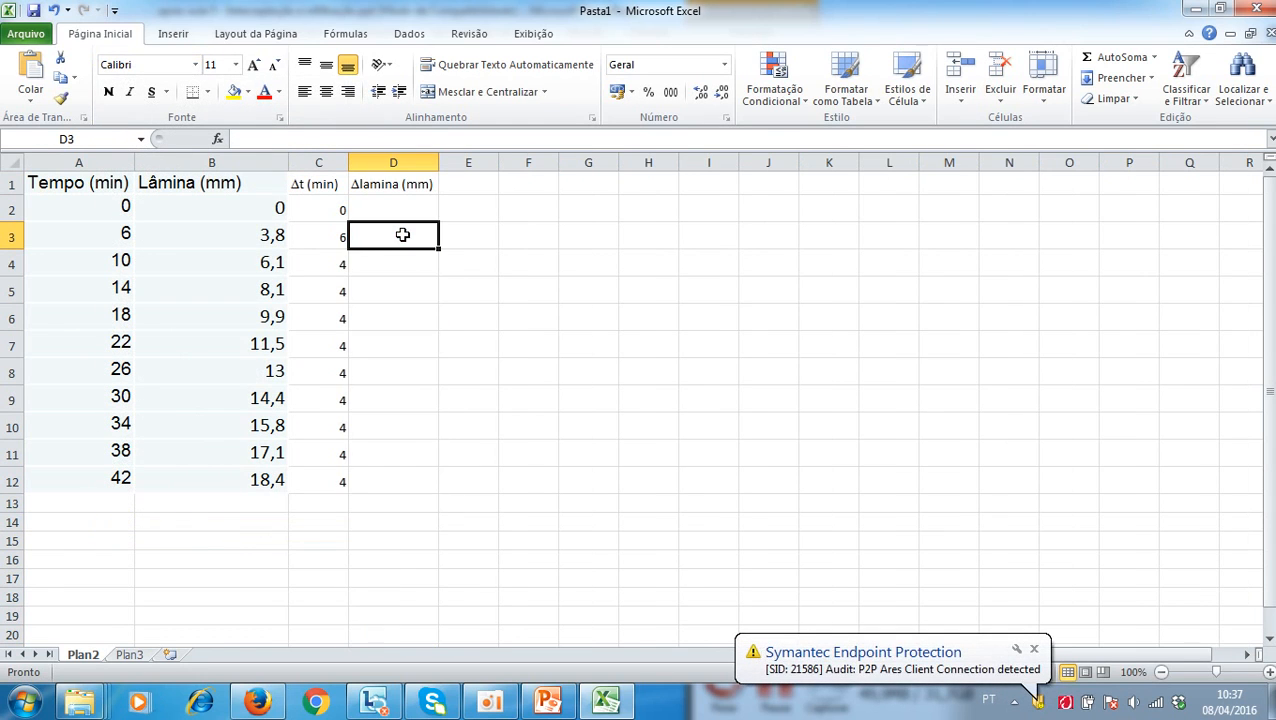
{"action": "type", "text": "="}
{"action": "key", "text": "Left"}
{"action": "key", "text": "Left"}
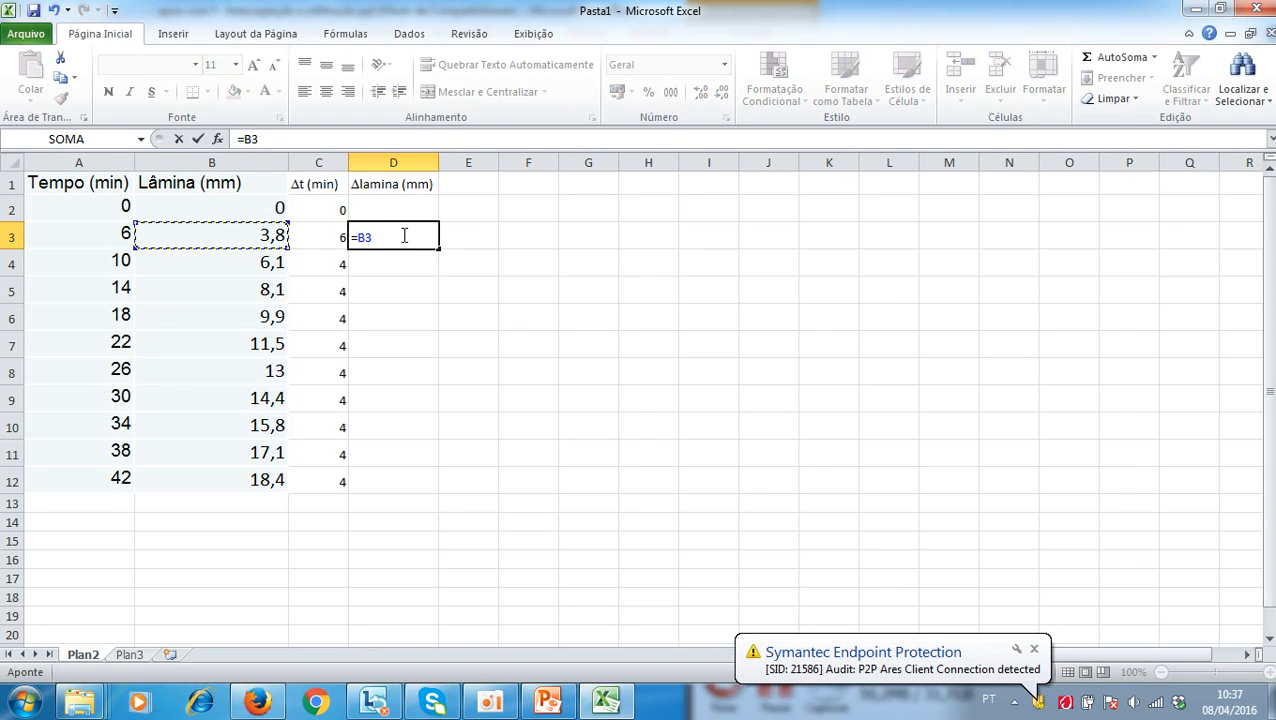
{"action": "type", "text": "-"}
{"action": "left_click", "coordinate": [258, 207]}
{"action": "key", "text": "Return"}
{"action": "key", "text": "Up"}
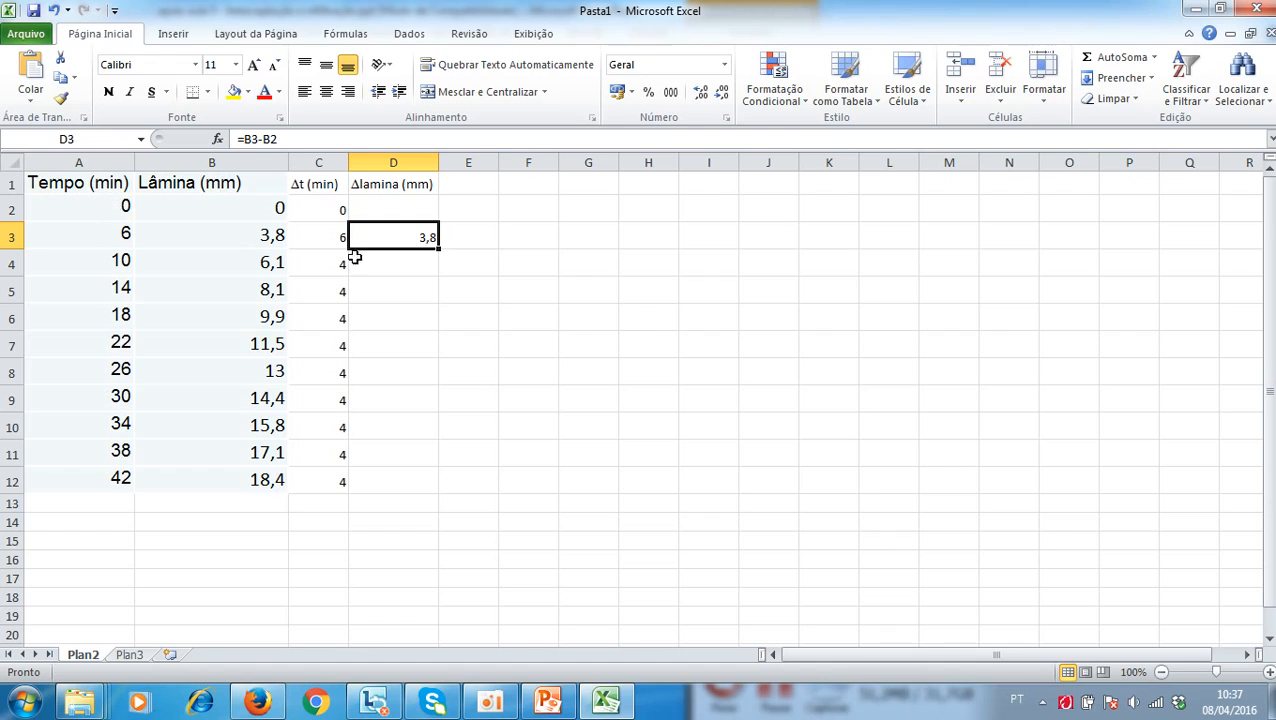
{"action": "double_click", "coordinate": [439, 250]}
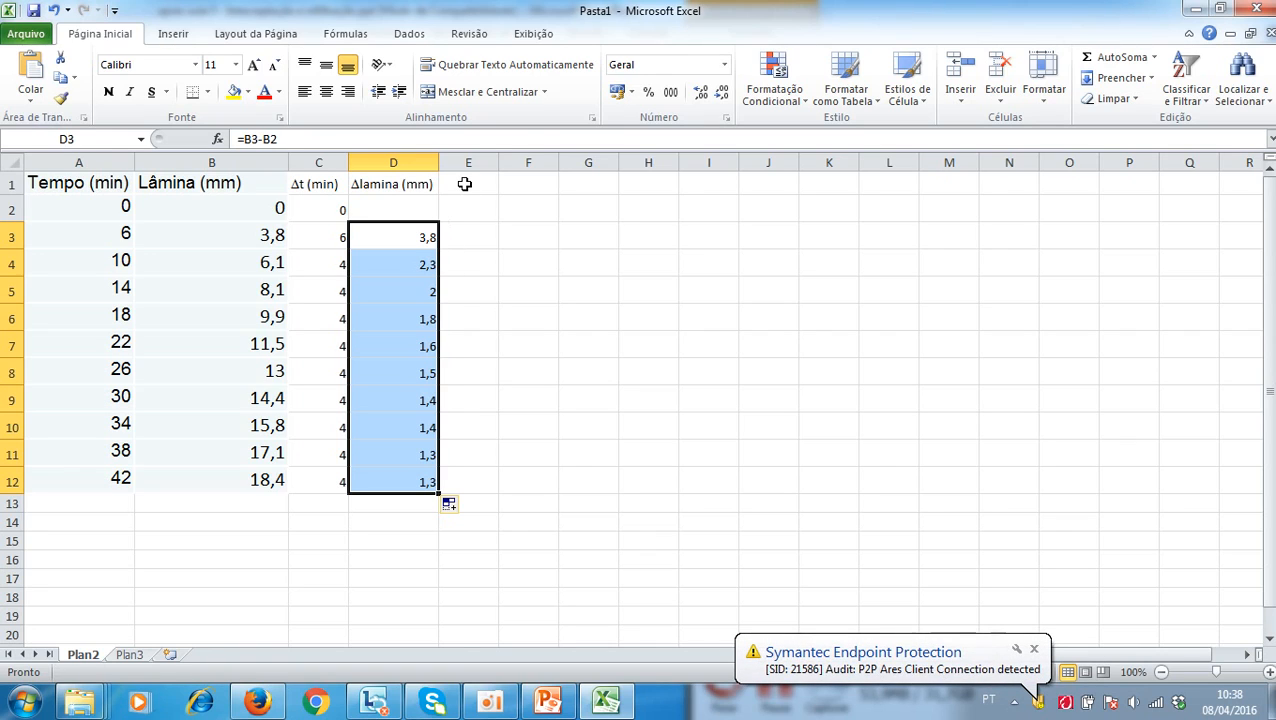
- Enter the header "Taxa (mm/min)" in cell E1
{"action": "left_click", "coordinate": [465, 184]}
{"action": "type", "text": "Taxa"}
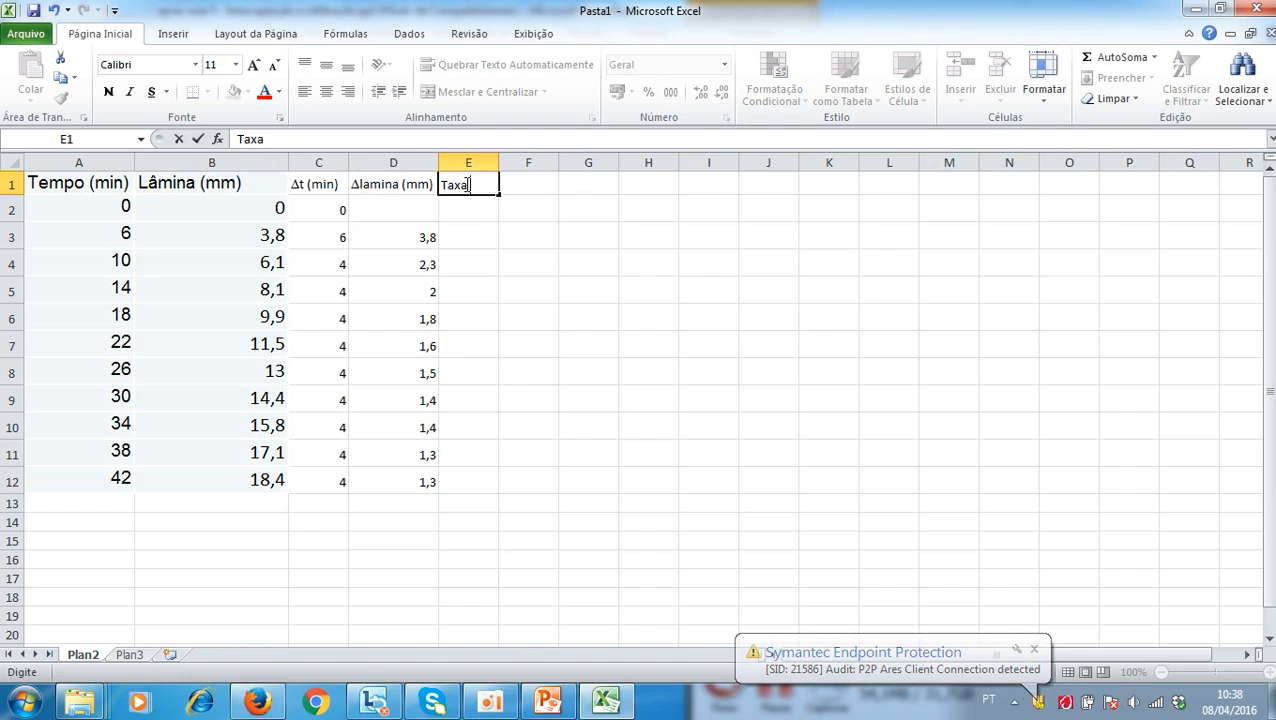
{"action": "type", "text": " (mm/min"}
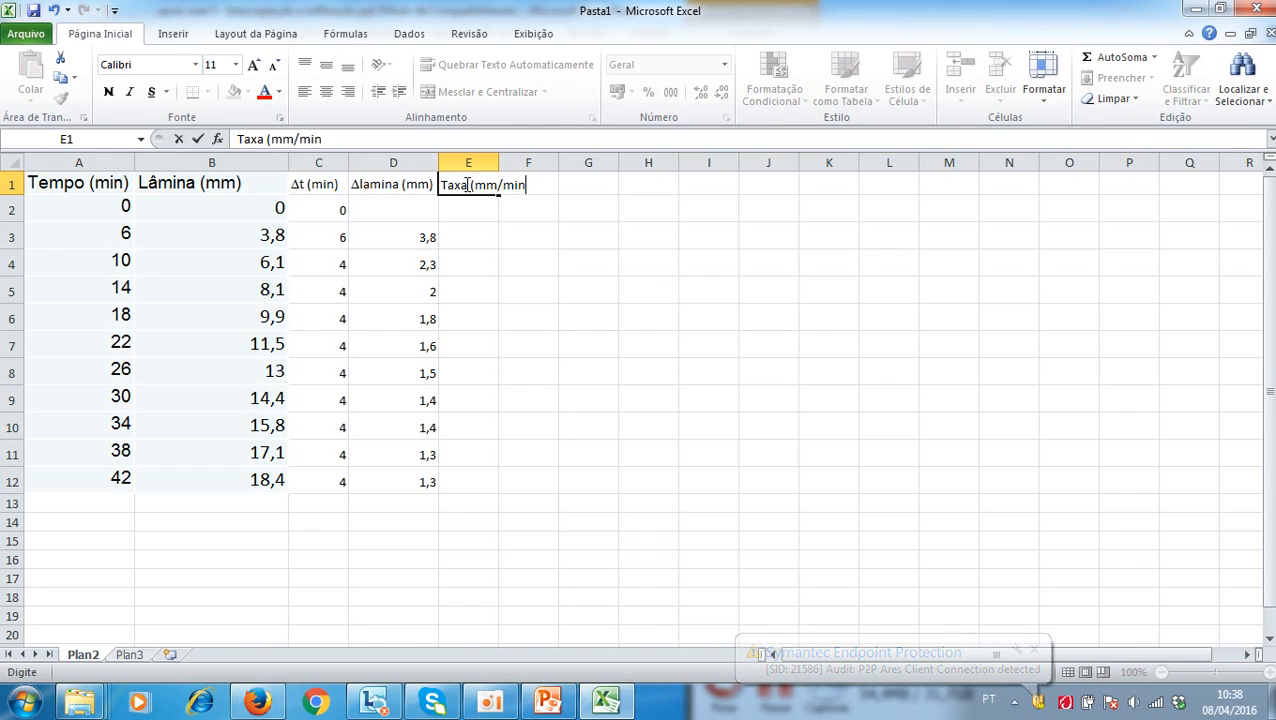
{"action": "type", "text": ")"}
{"action": "key", "text": "Return"}
- Calculate the infiltration rate with =D3/C3 in E3 and fill the formula down through E12
{"action": "key", "text": "Return"}
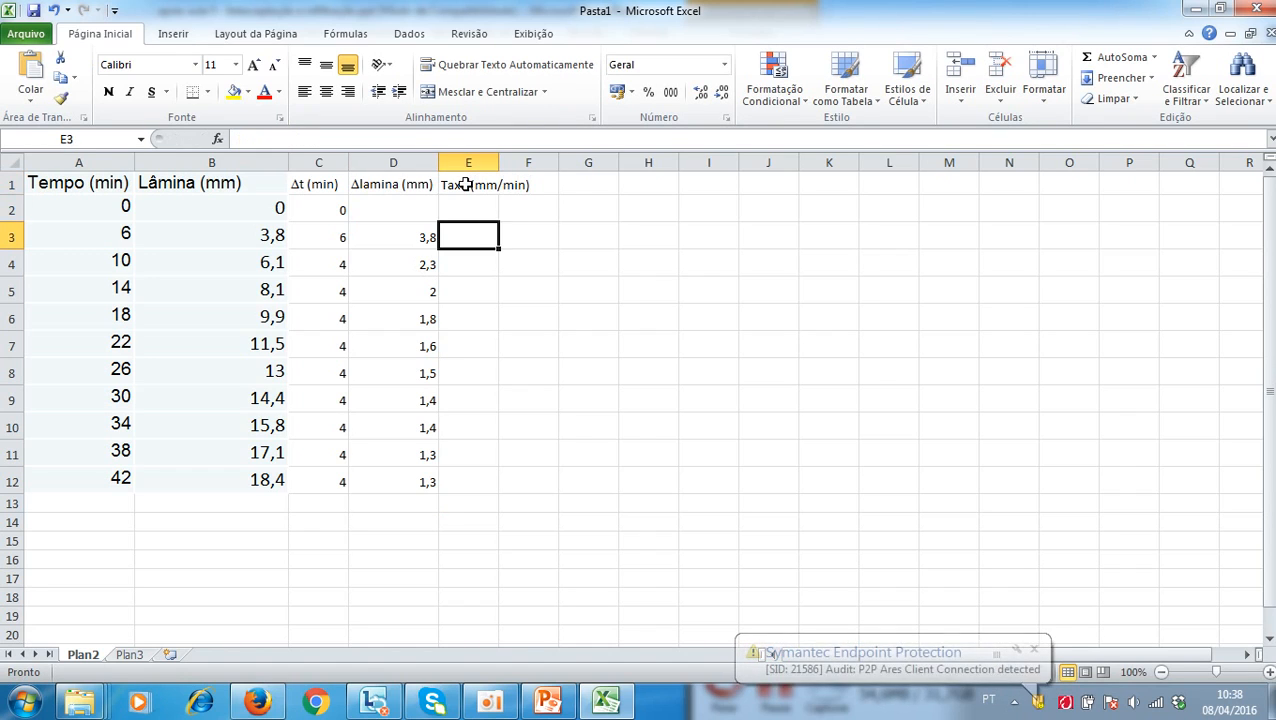
{"action": "type", "text": "="}
{"action": "key", "text": "Left"}
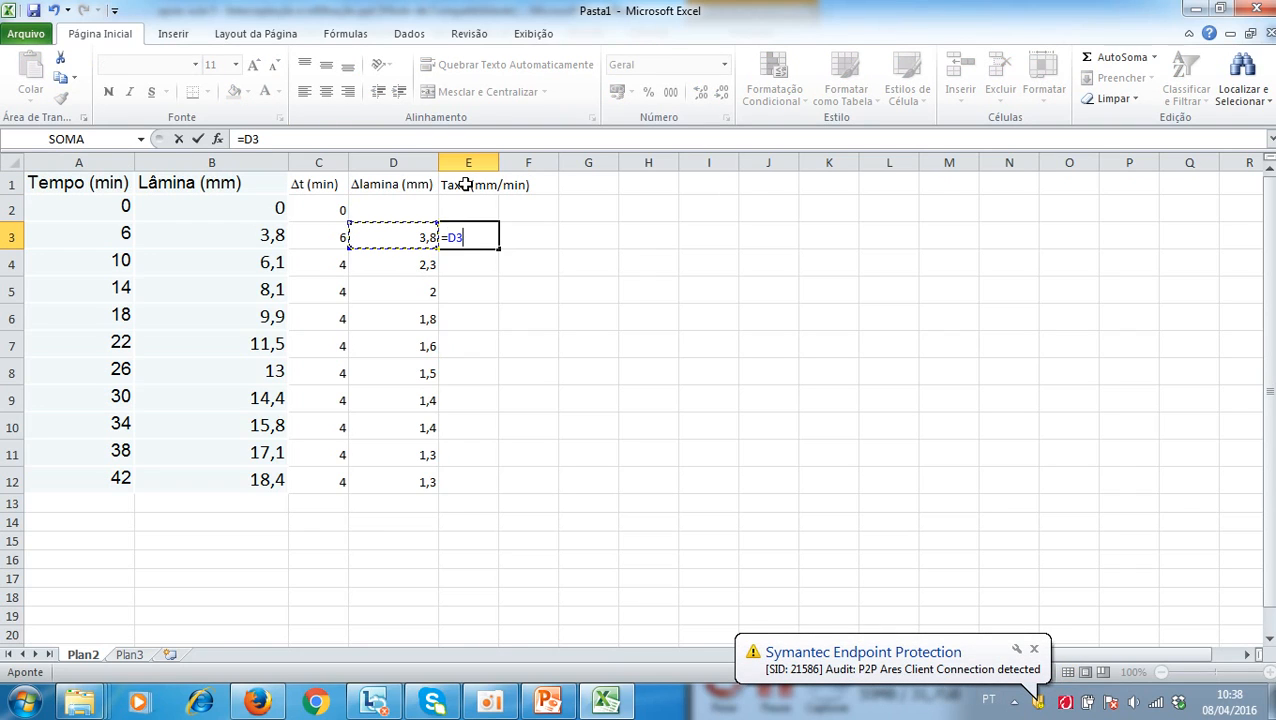
{"action": "type", "text": "/"}
{"action": "key", "text": "Left"}
{"action": "key", "text": "Left"}
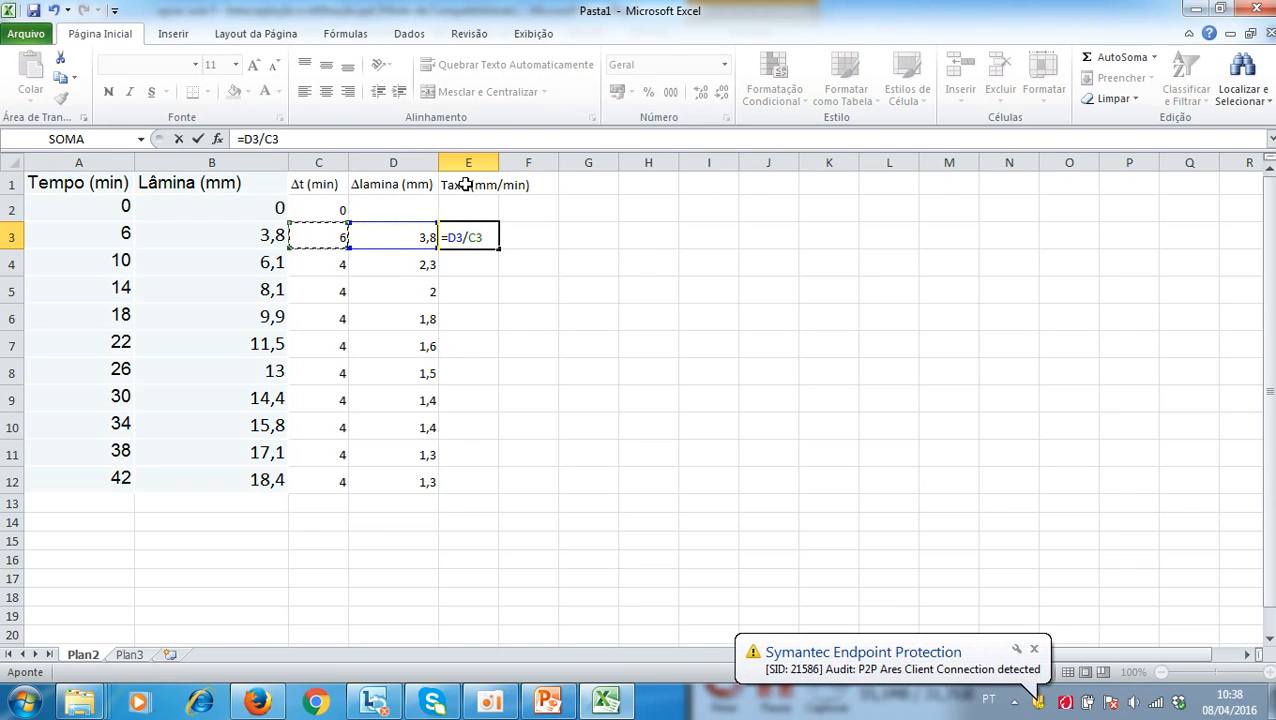
{"action": "key", "text": "Return"}
{"action": "key", "text": "Up"}
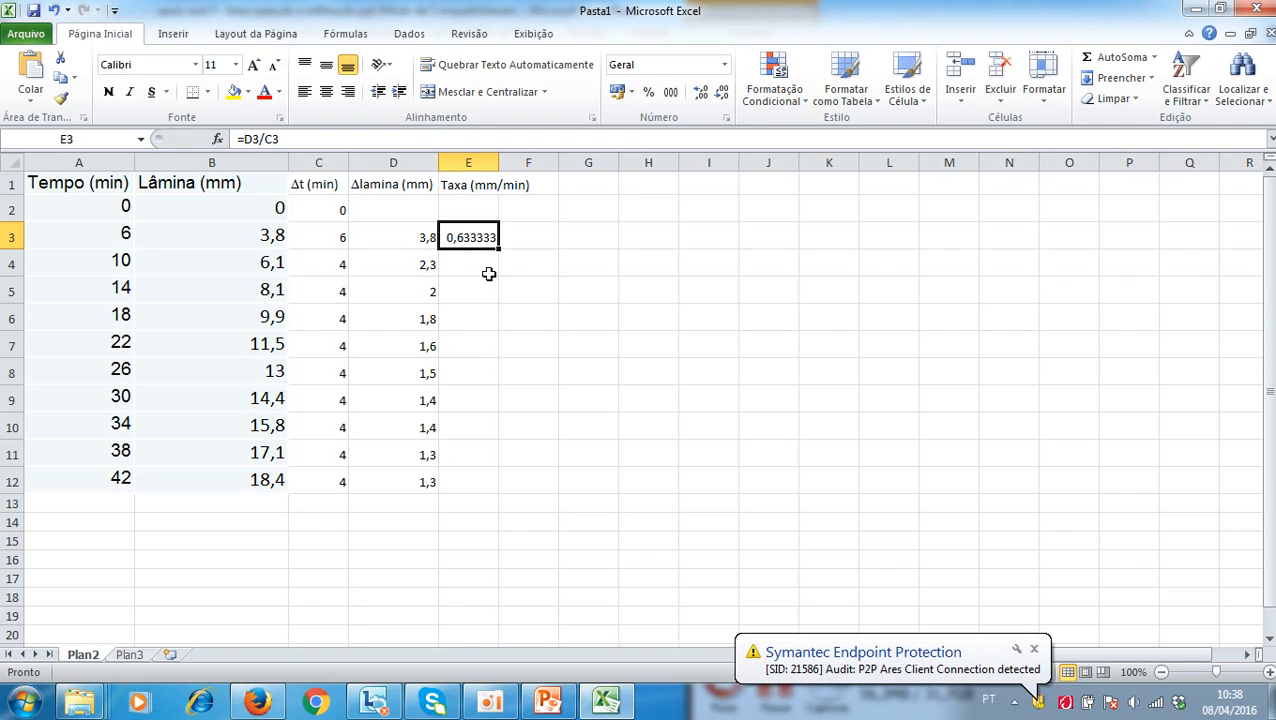
{"action": "double_click", "coordinate": [498, 250]}
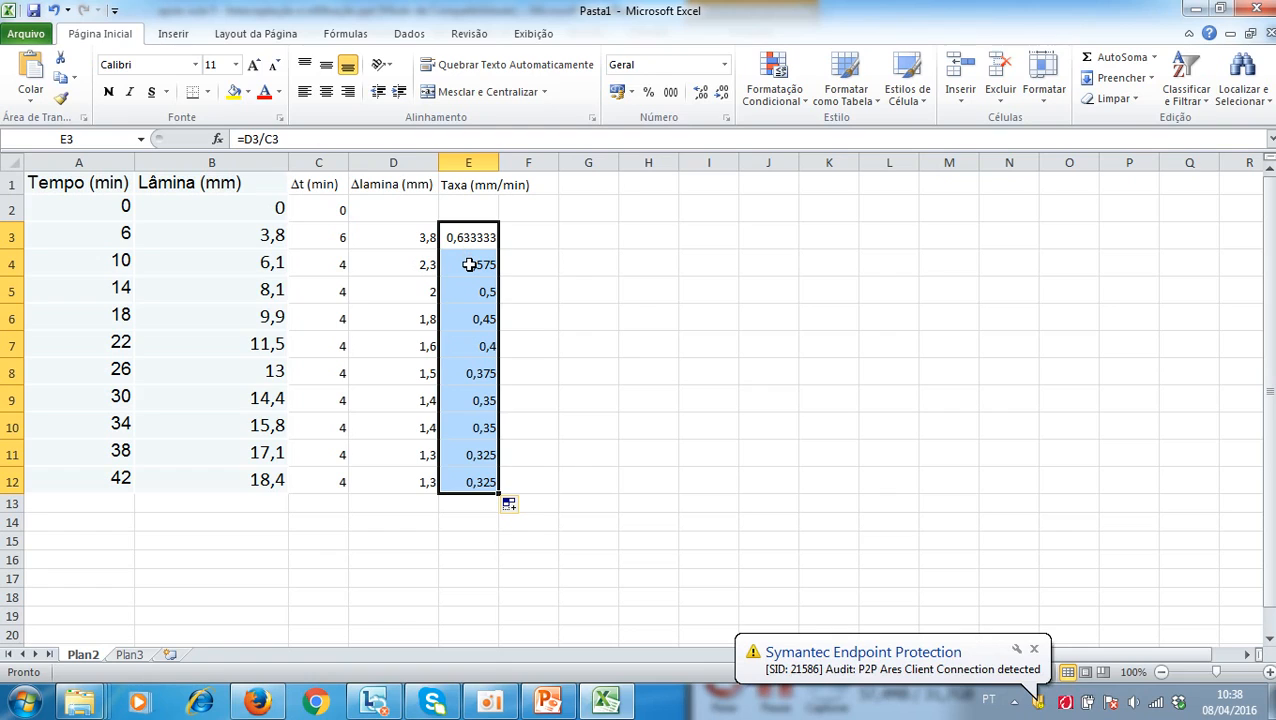
- Look over the calculated rates and fit column E's width to its contents
{"action": "left_click", "coordinate": [467, 262]}
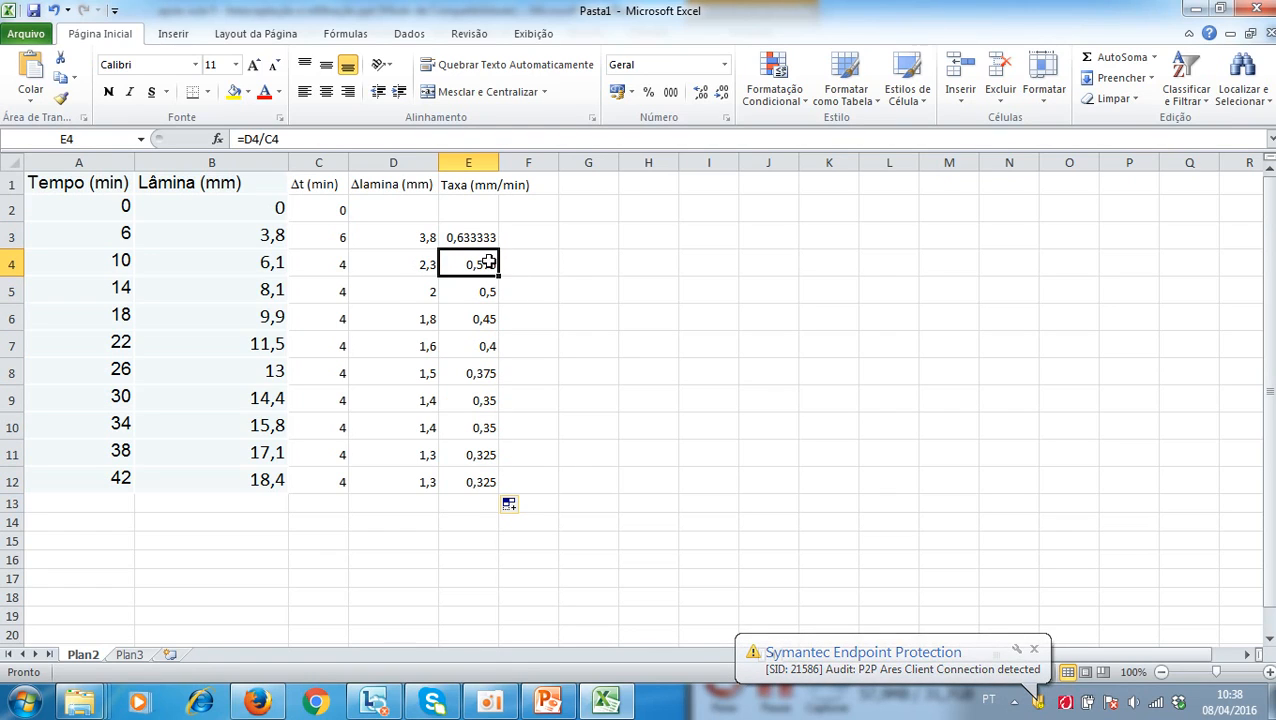
{"action": "key", "text": "Down"}
{"action": "key", "text": "Down"}
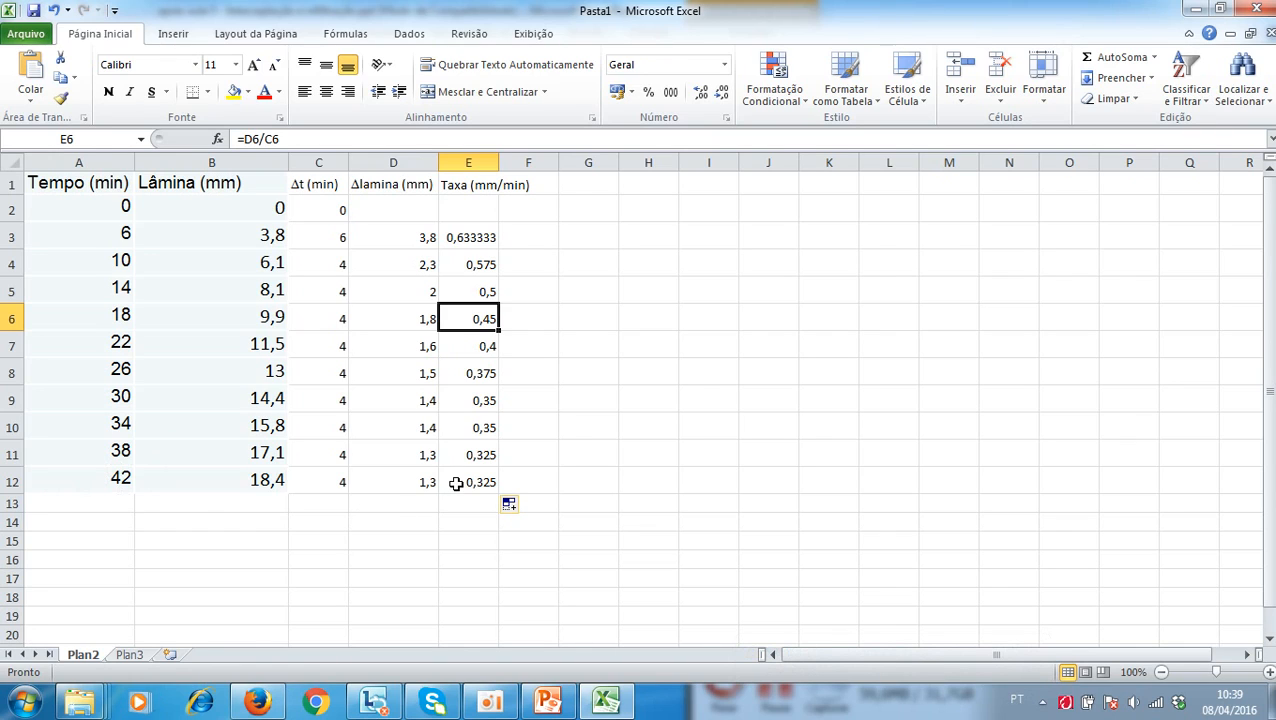
{"action": "double_click", "coordinate": [498, 162]}
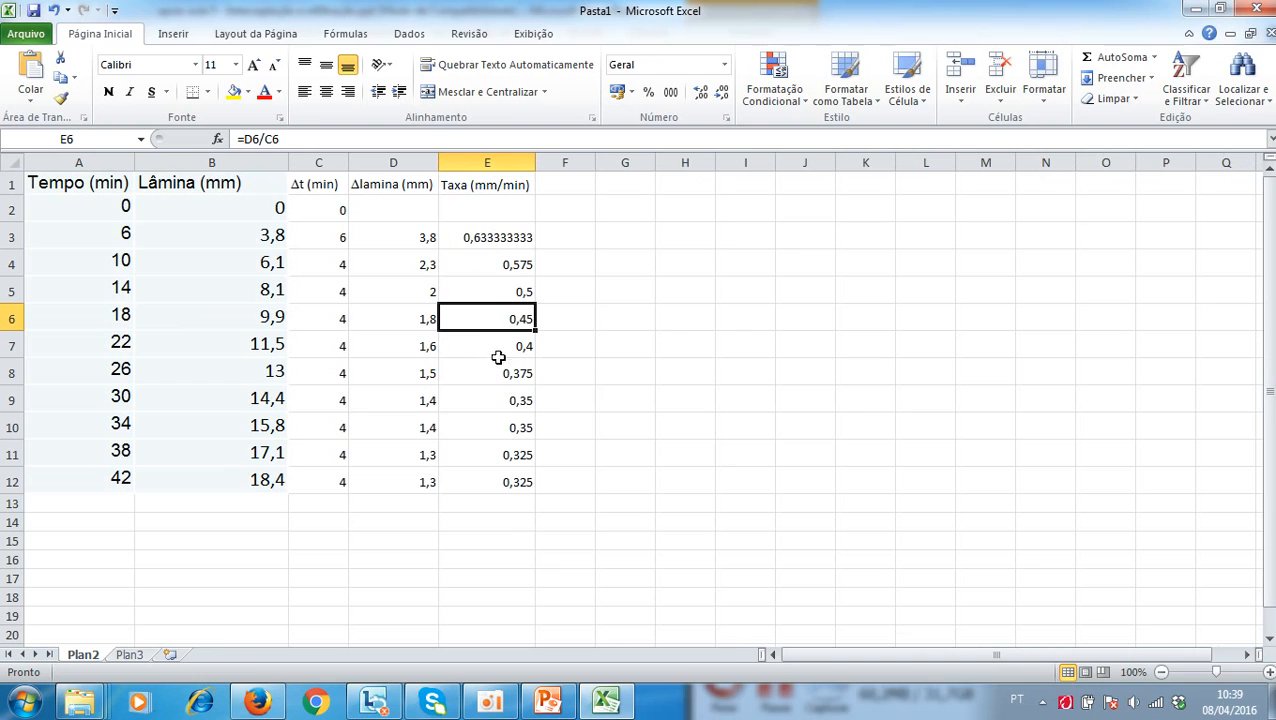
- Switch to the PowerPoint slide on Horton's equation, check the unit of the infiltration rate f, and return to the Excel table
{"action": "left_click", "coordinate": [497, 184]}
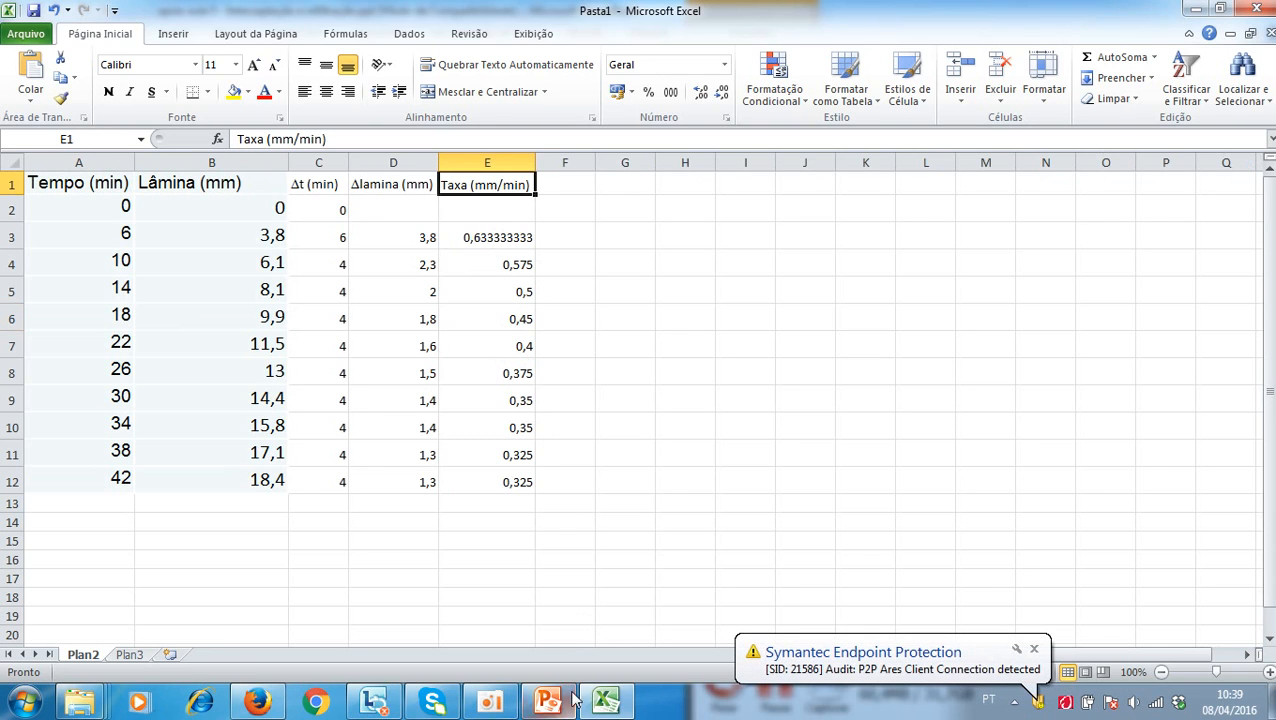
{"action": "mouse_move", "coordinate": [547, 700]}
{"action": "left_click", "coordinate": [549, 665]}
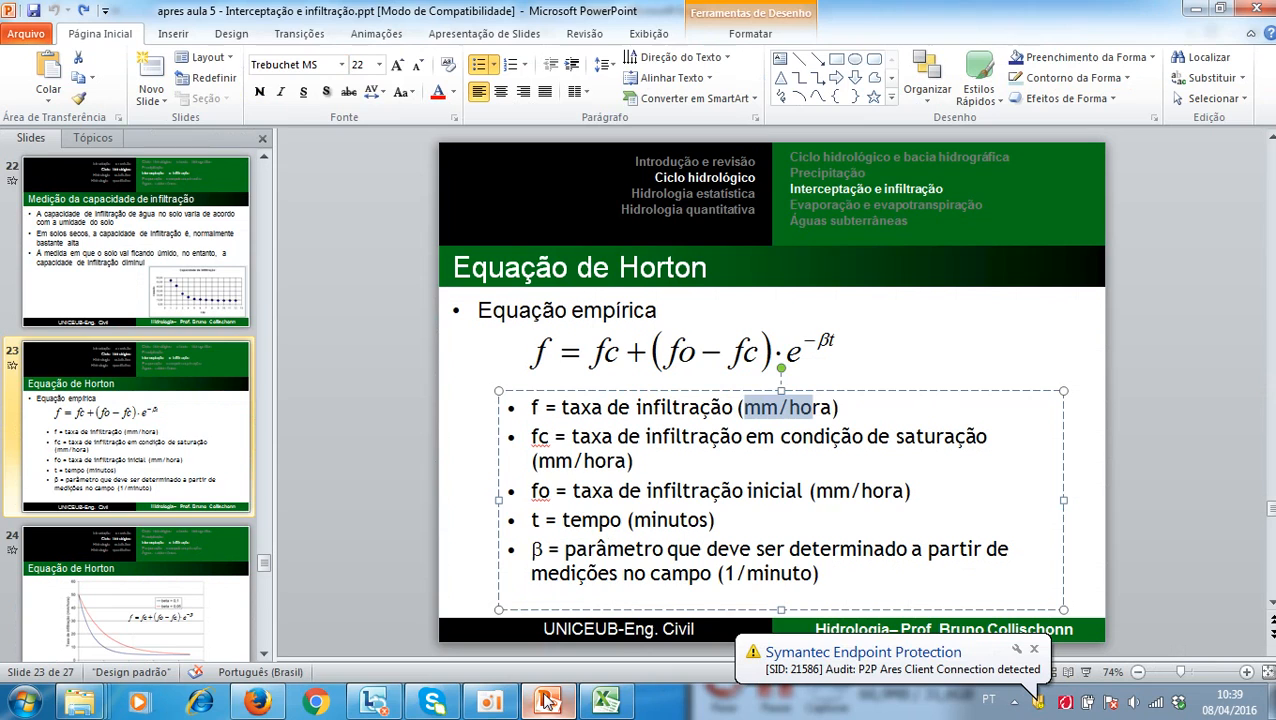
{"action": "left_click", "coordinate": [861, 371]}
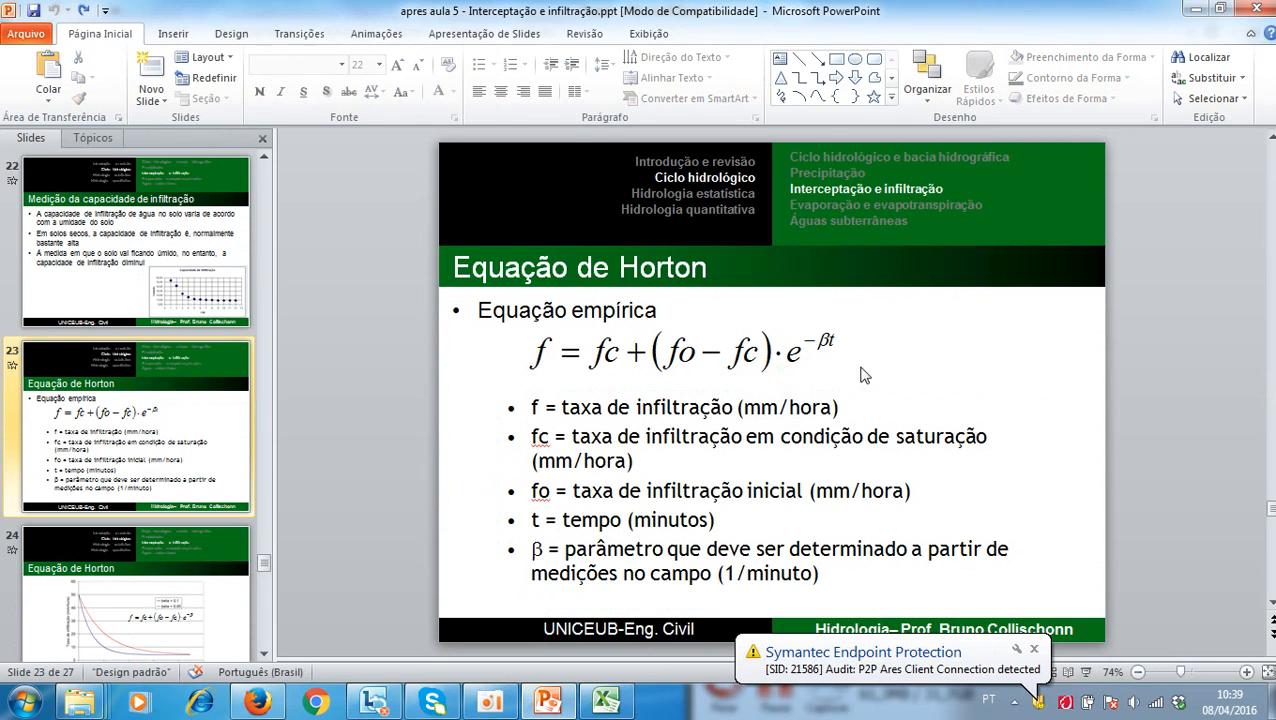
{"action": "left_click_drag", "start_coordinate": [745, 407], "coordinate": [837, 408]}
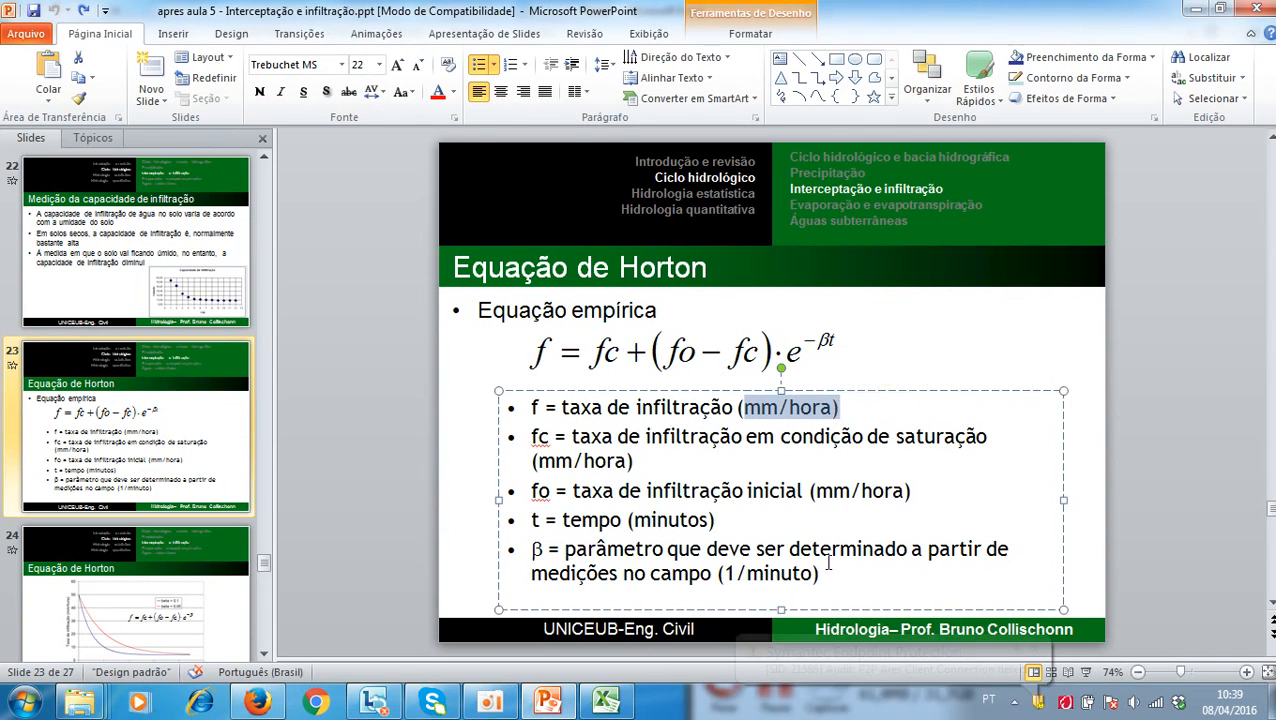
{"action": "left_click", "coordinate": [605, 700]}
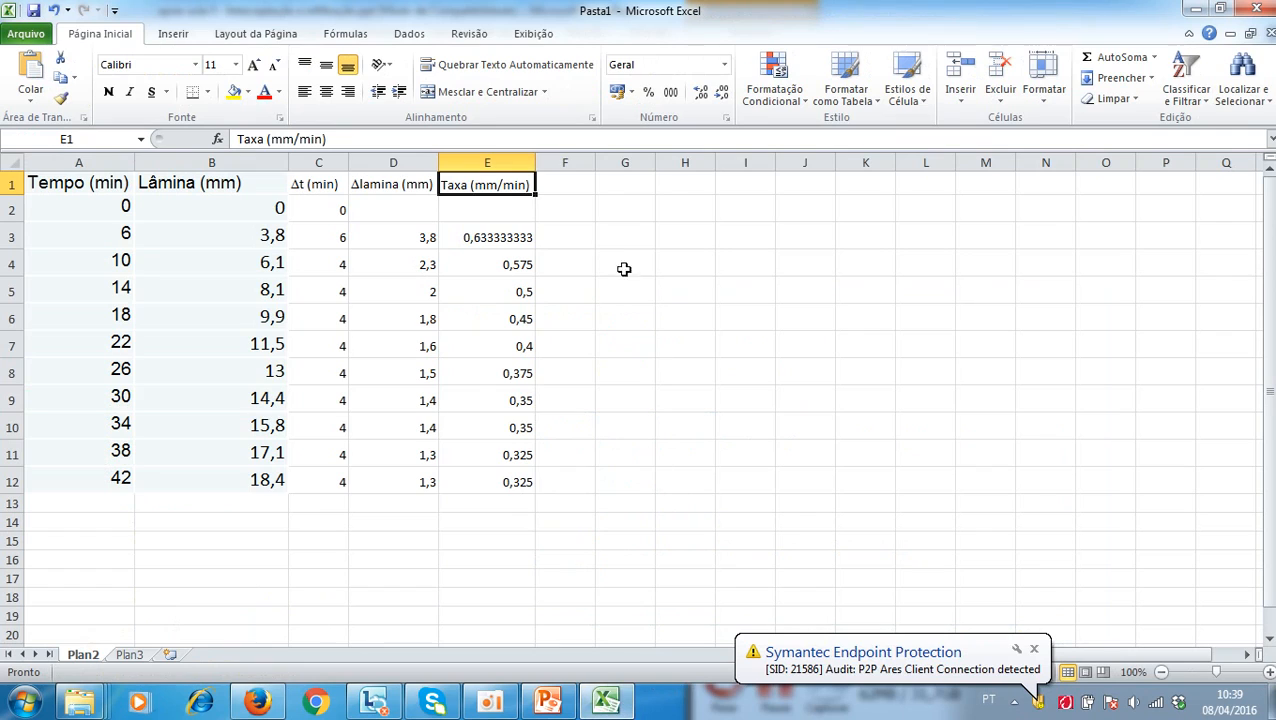
- Enter the header "Taxa (mm/hora)" in F1 and fit column F's width to its contents
{"action": "left_click", "coordinate": [566, 184]}
{"action": "type", "text": "Taxa"}
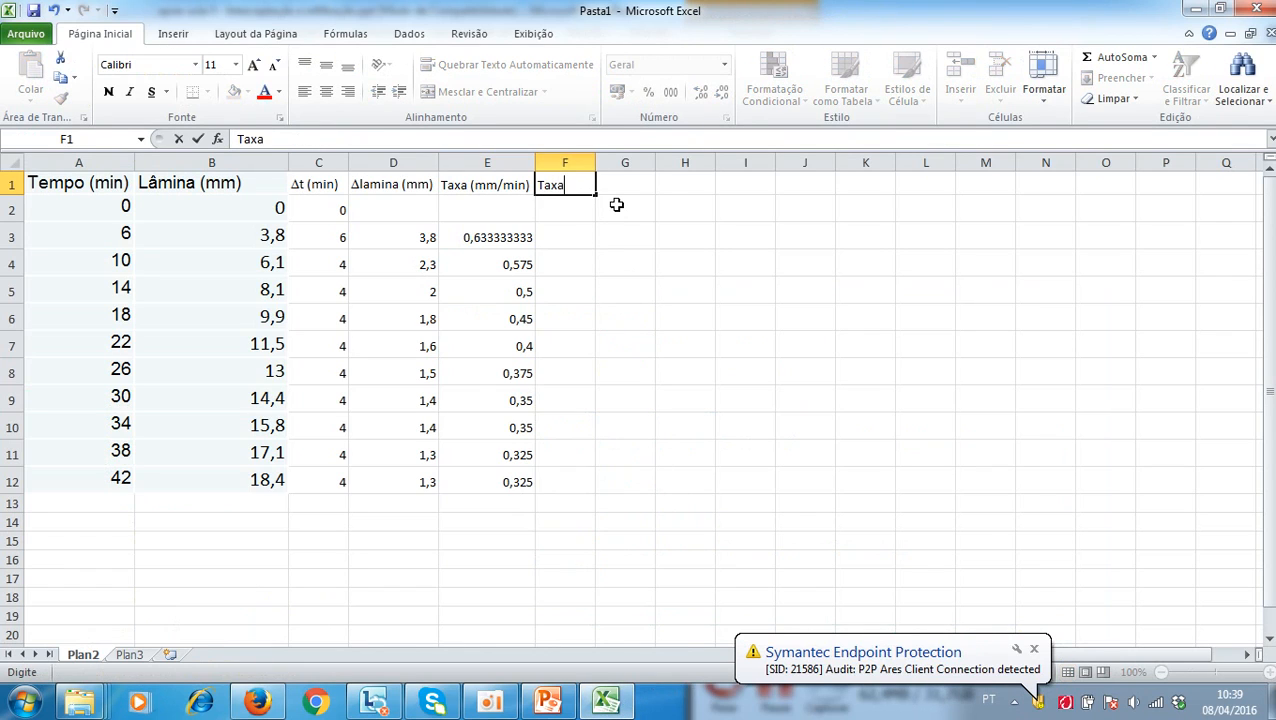
{"action": "type", "text": " (mm"}
{"action": "type", "text": "/hot"}
{"action": "type", "text": "a)"}
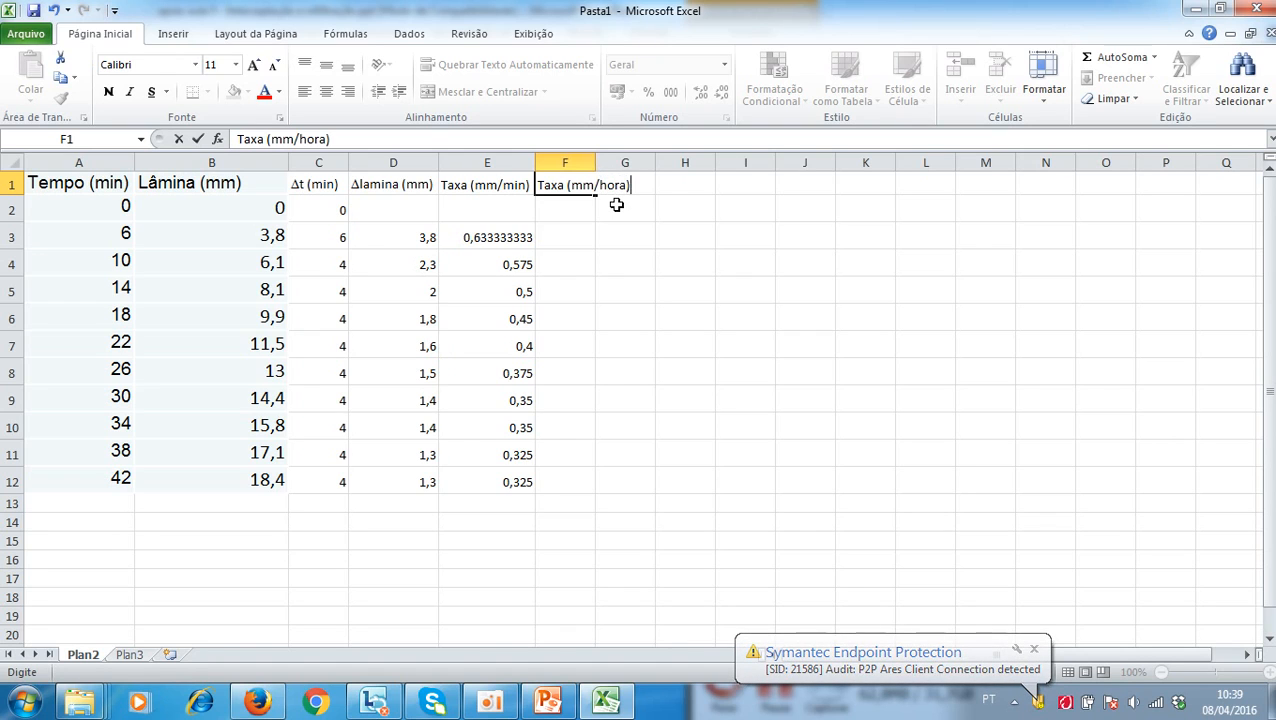
{"action": "key", "text": "Return"}
{"action": "double_click", "coordinate": [595, 162]}
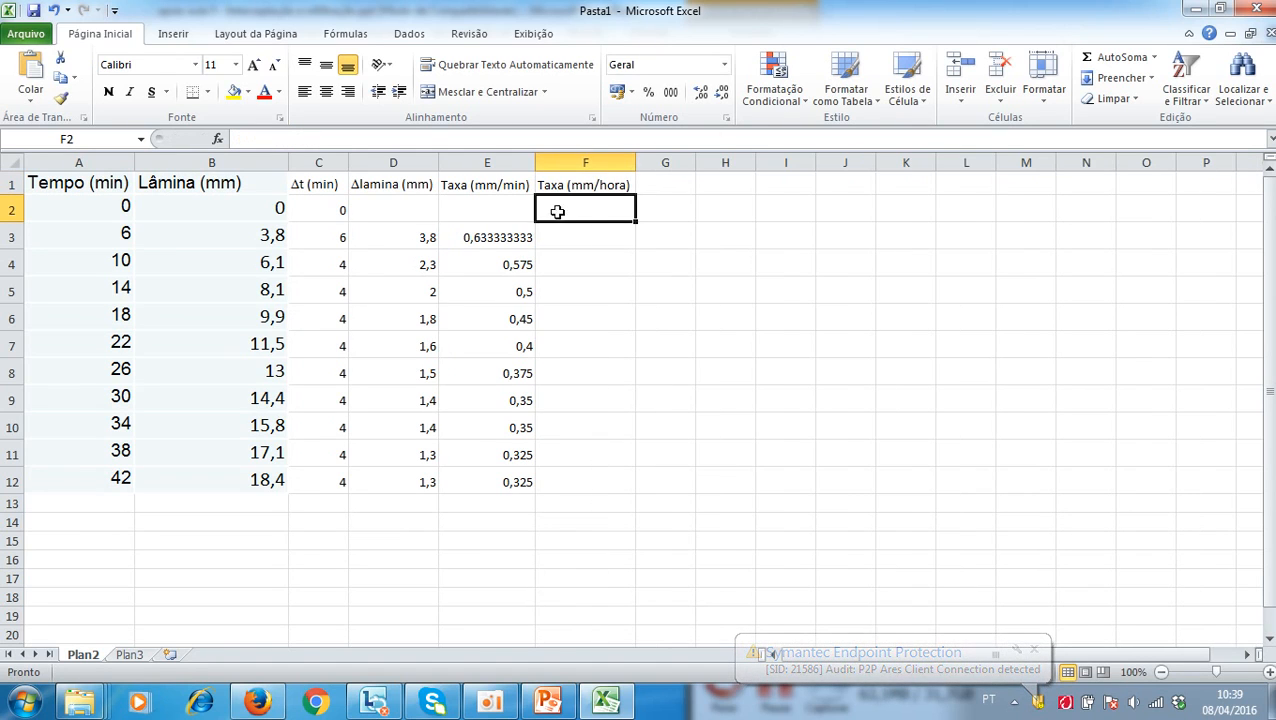
- Convert the rate to mm per hour with =E3*60 in F3 and fill the formula down through F12
{"action": "left_click", "coordinate": [474, 237]}
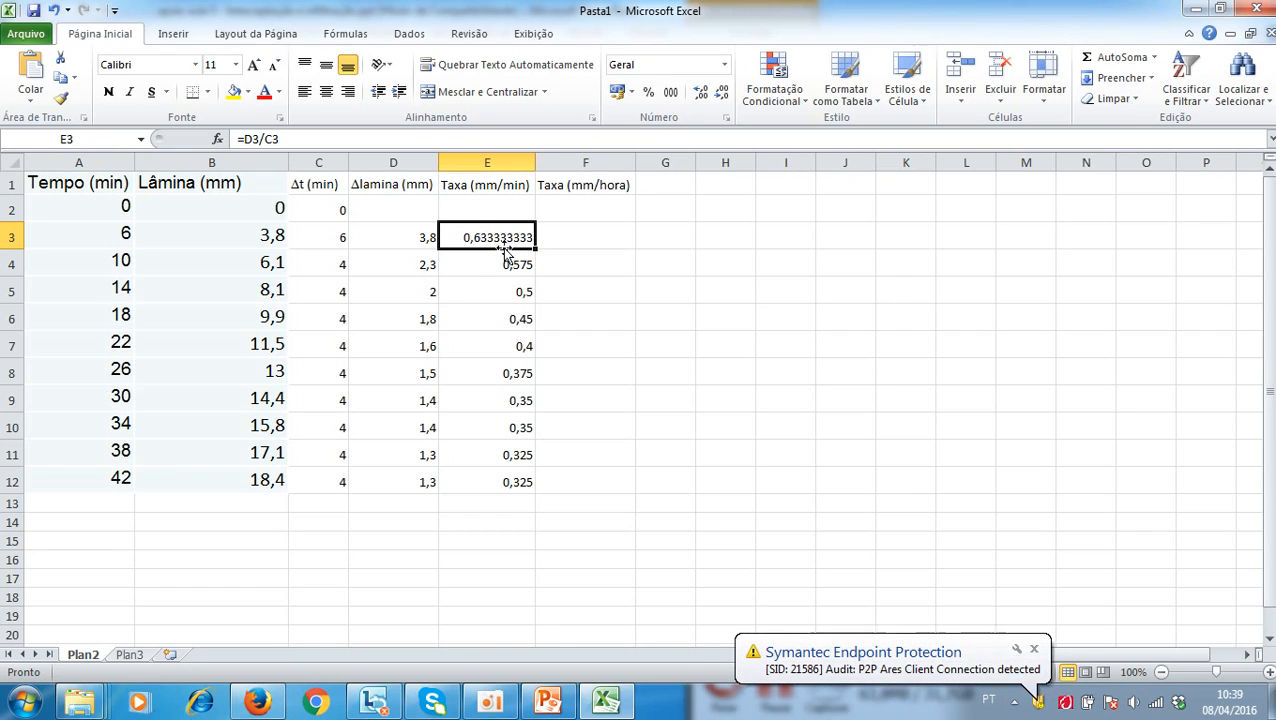
{"action": "left_click", "coordinate": [591, 245]}
{"action": "type", "text": "="}
{"action": "key", "text": "Left"}
{"action": "type", "text": "*"}
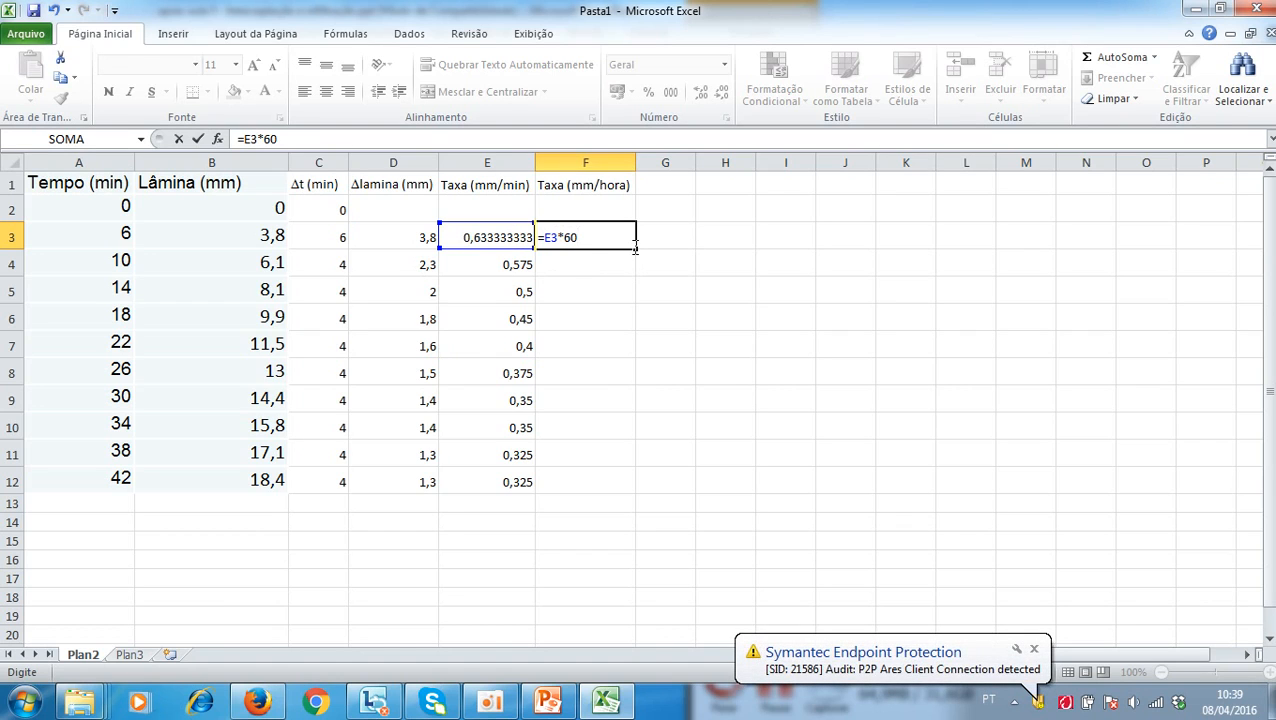
{"action": "key", "text": "Return"}
{"action": "key", "text": "Up"}
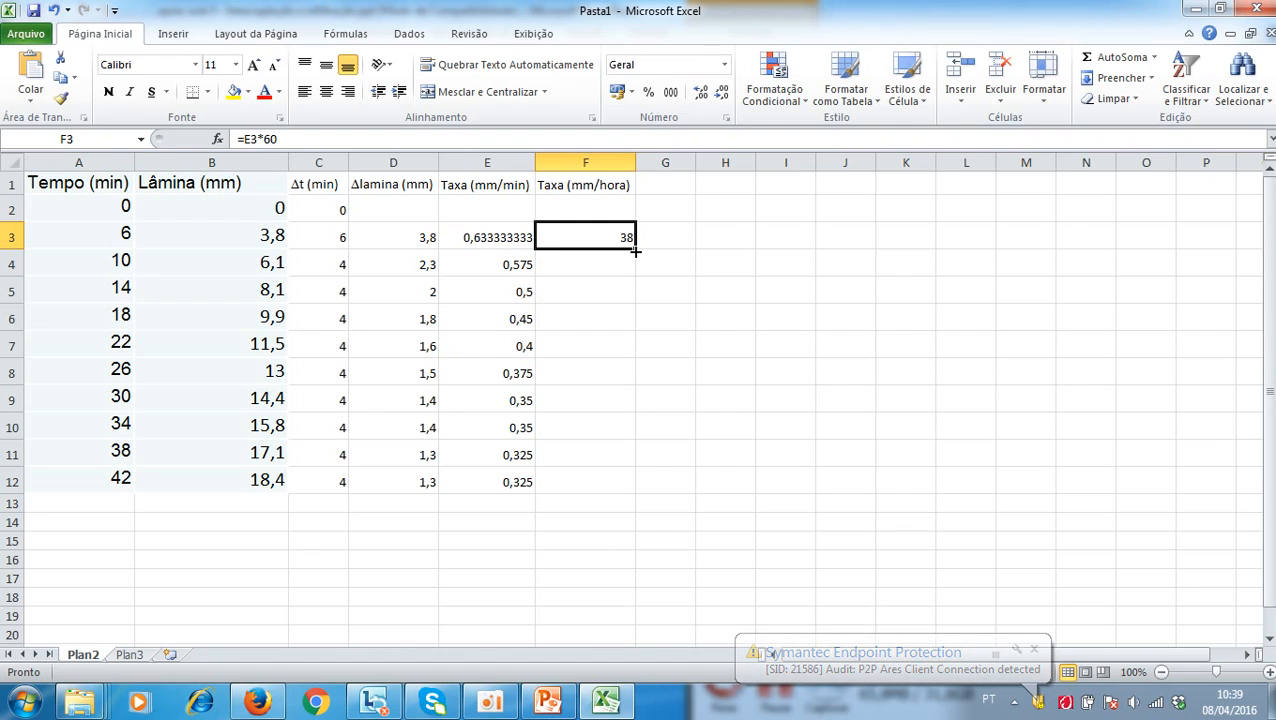
{"action": "double_click", "coordinate": [636, 246]}
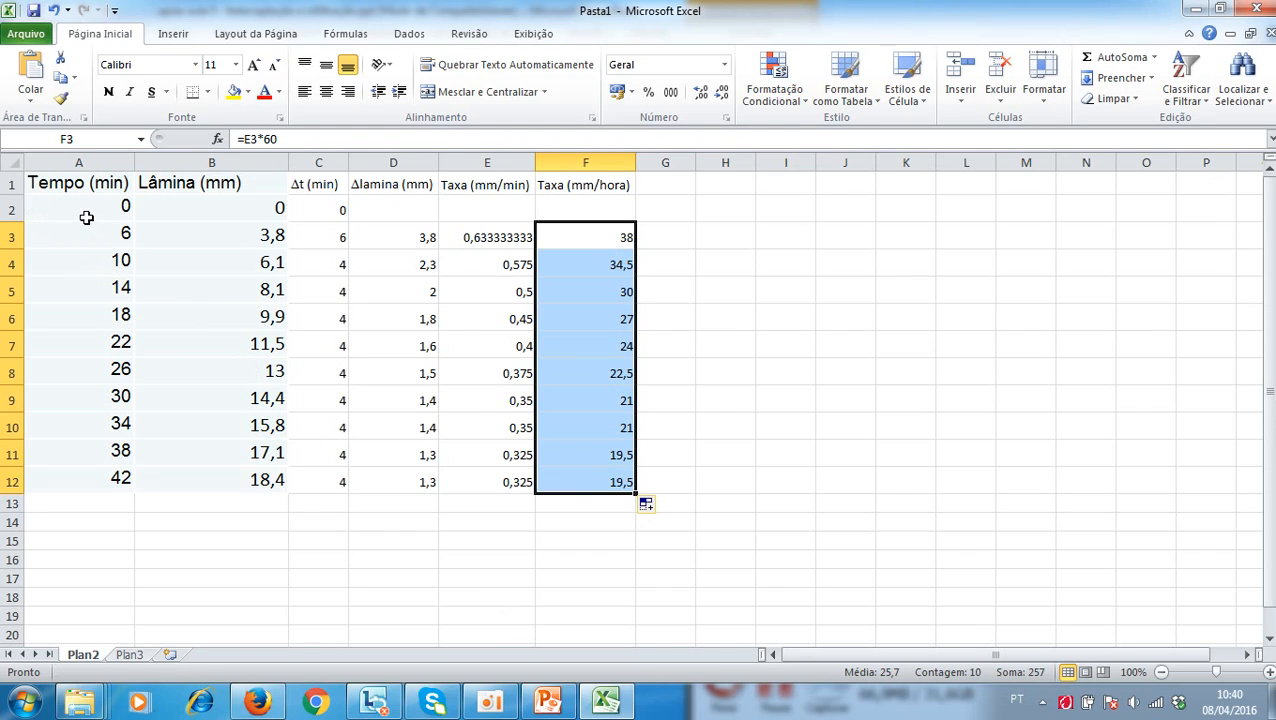
- Insert a markers-only scatter chart of the hourly rates F3:F12 against the times A3:A12
{"action": "left_click_drag", "start_coordinate": [81, 233], "coordinate": [80, 452]}
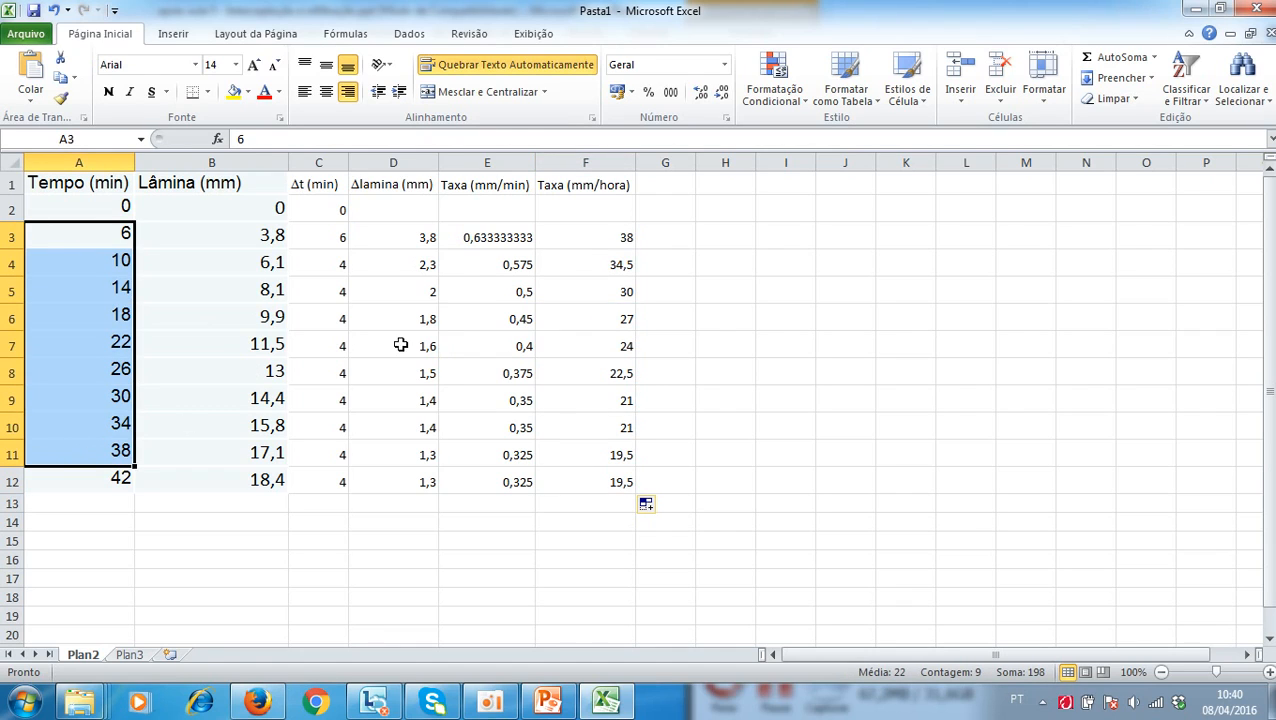
{"action": "left_click_drag", "start_coordinate": [589, 238], "coordinate": [589, 475]}
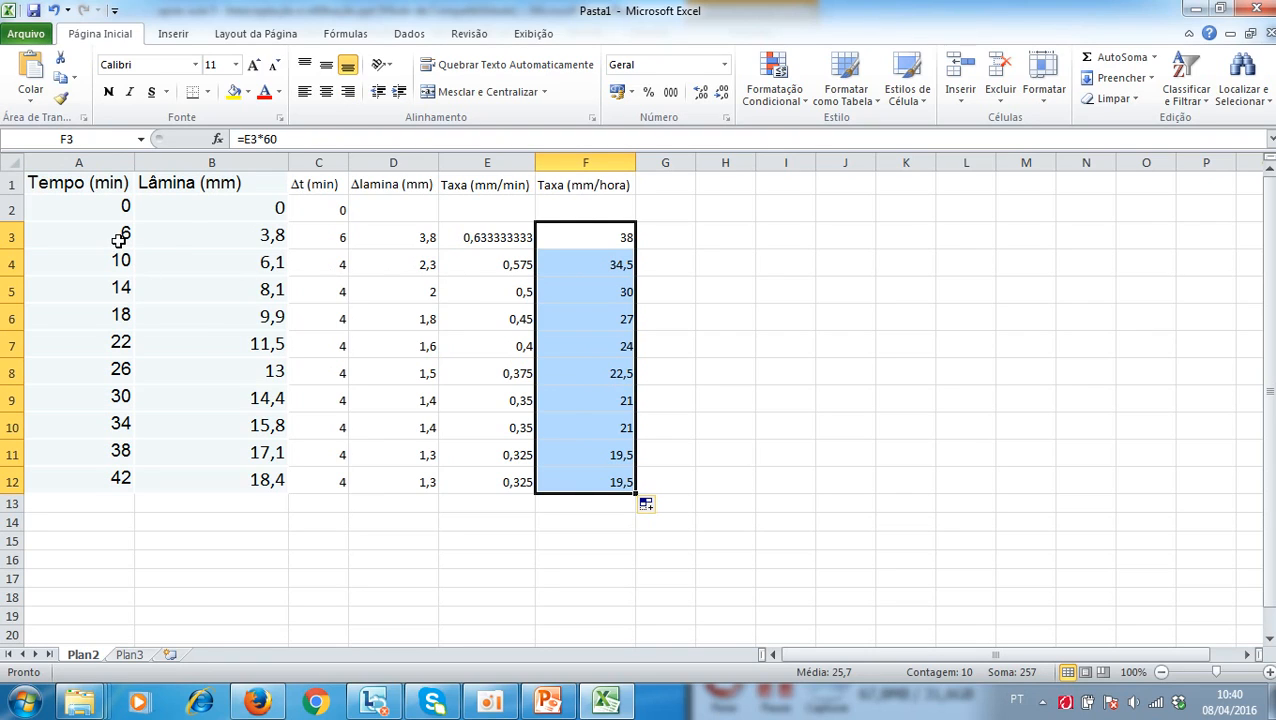
{"action": "left_click_drag", "start_coordinate": [115, 235], "coordinate": [108, 478]}
{"action": "left_click", "coordinate": [172, 35]}
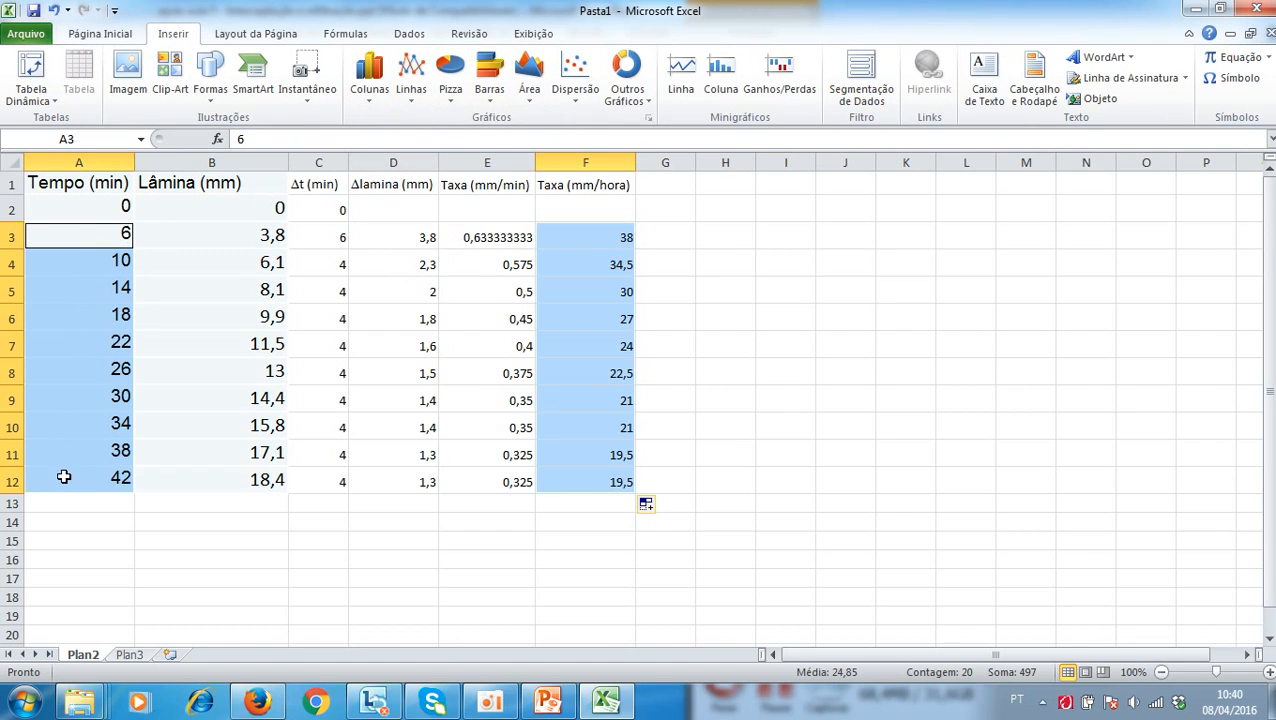
{"action": "left_click", "coordinate": [574, 80]}
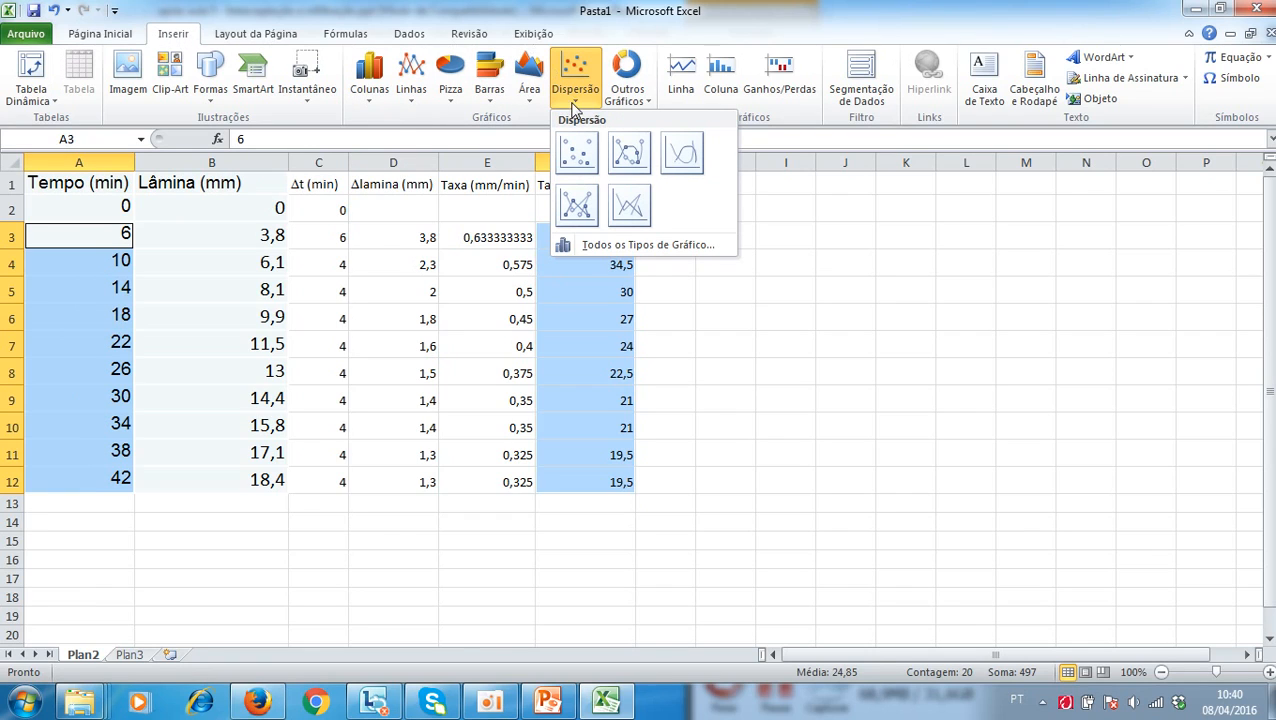
{"action": "left_click", "coordinate": [578, 153]}
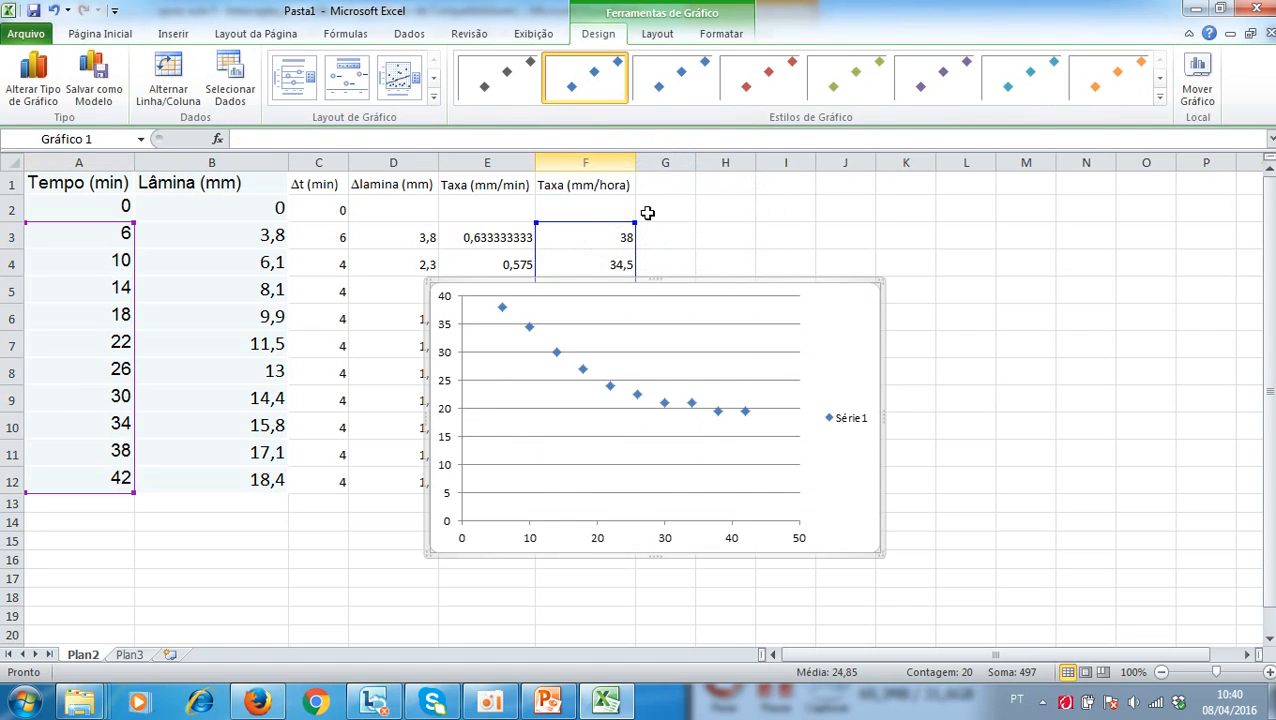
- Move the scatter chart clear of the data, beside column F, and delete its legend
{"action": "left_click_drag", "start_coordinate": [1270, 598], "coordinate": [1270, 622]}
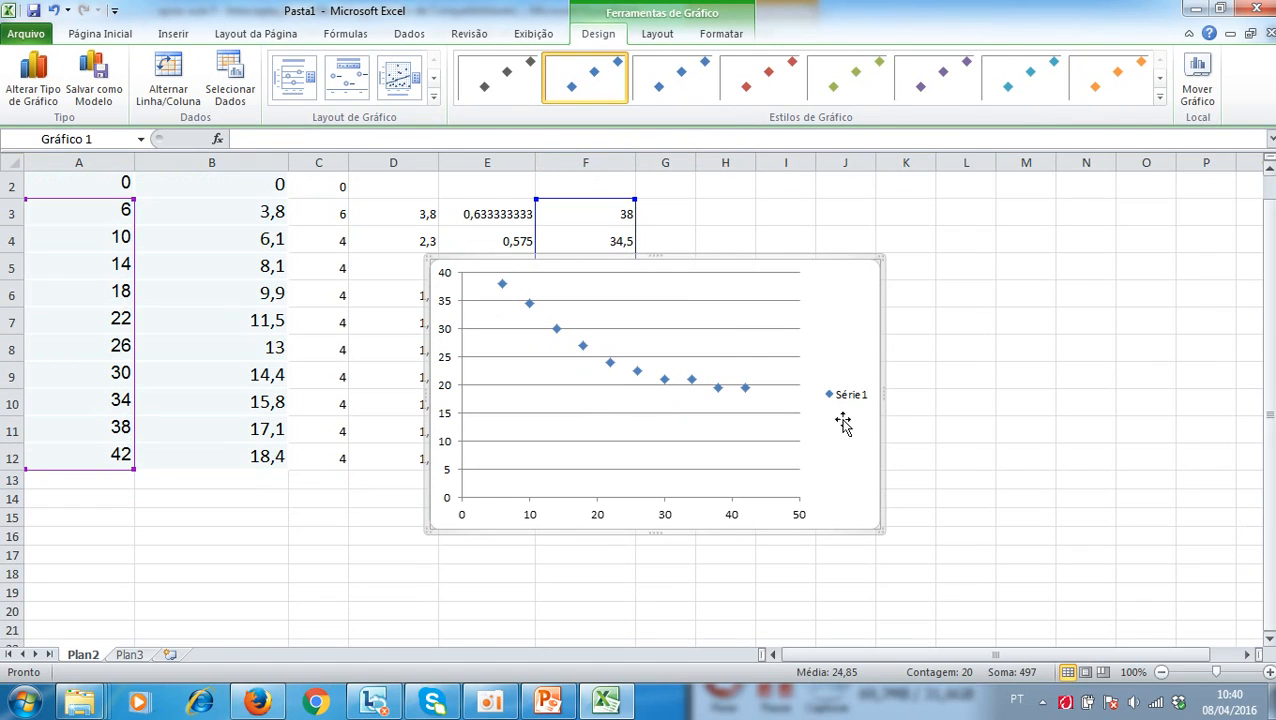
{"action": "left_click_drag", "start_coordinate": [673, 260], "coordinate": [908, 199]}
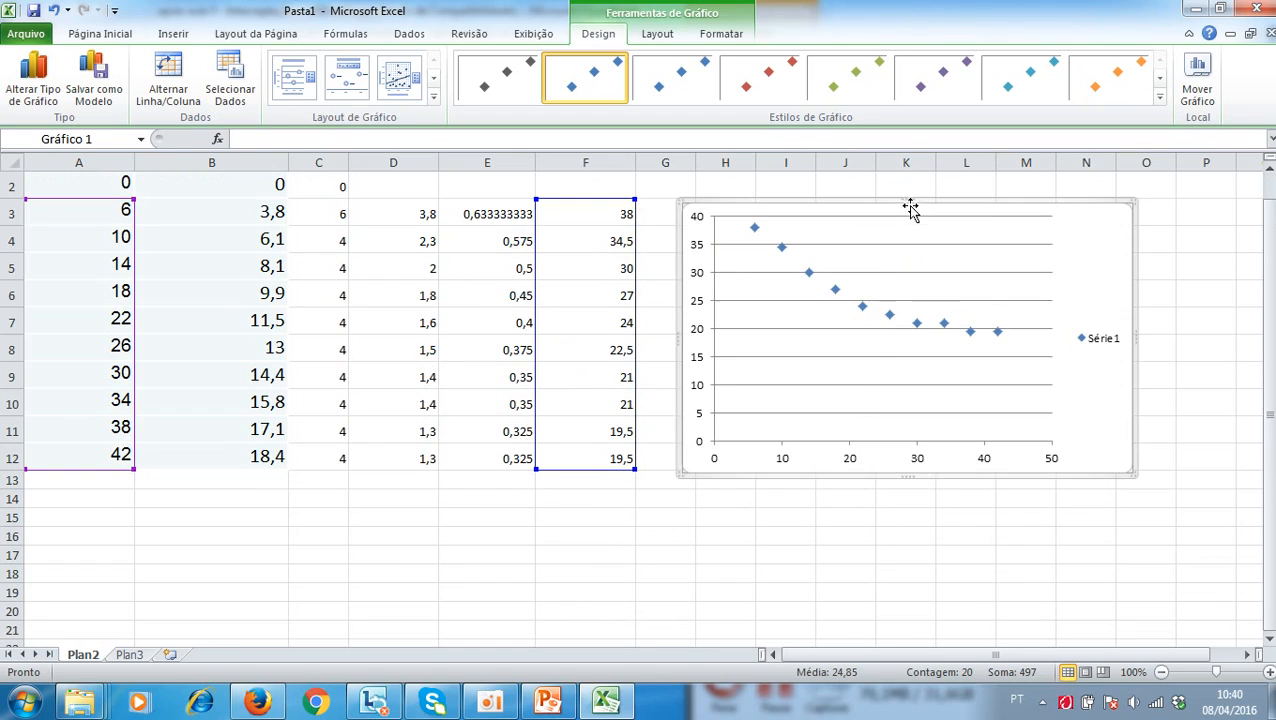
{"action": "left_click", "coordinate": [1100, 342]}
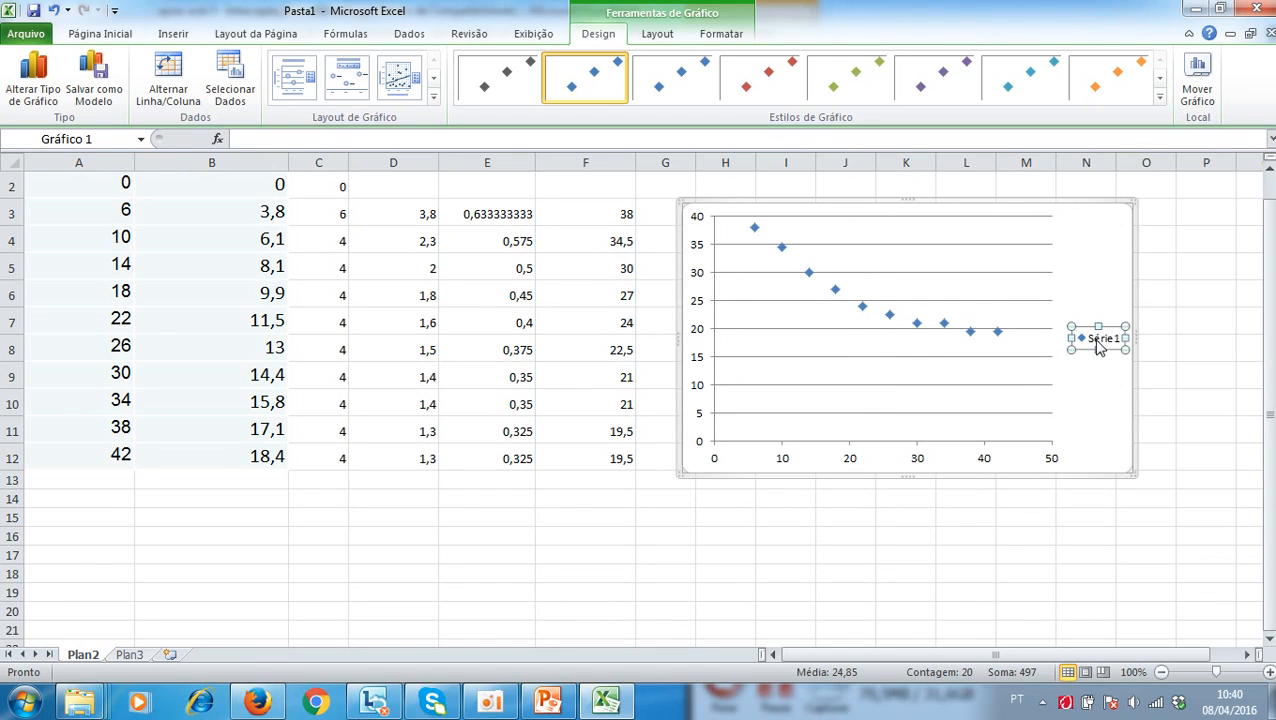
{"action": "key", "text": "Delete"}
- Add a horizontal axis title to the chart reading "Tempo (min)"
{"action": "left_click", "coordinate": [712, 38]}
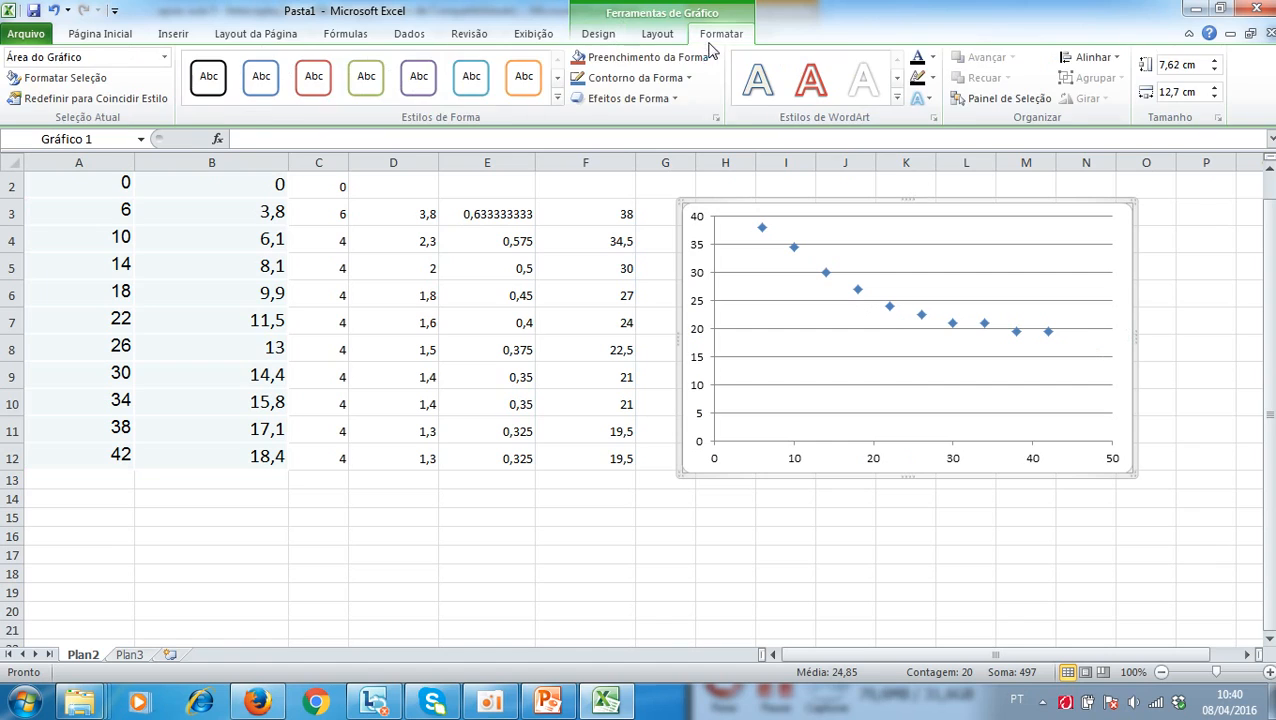
{"action": "left_click", "coordinate": [657, 34]}
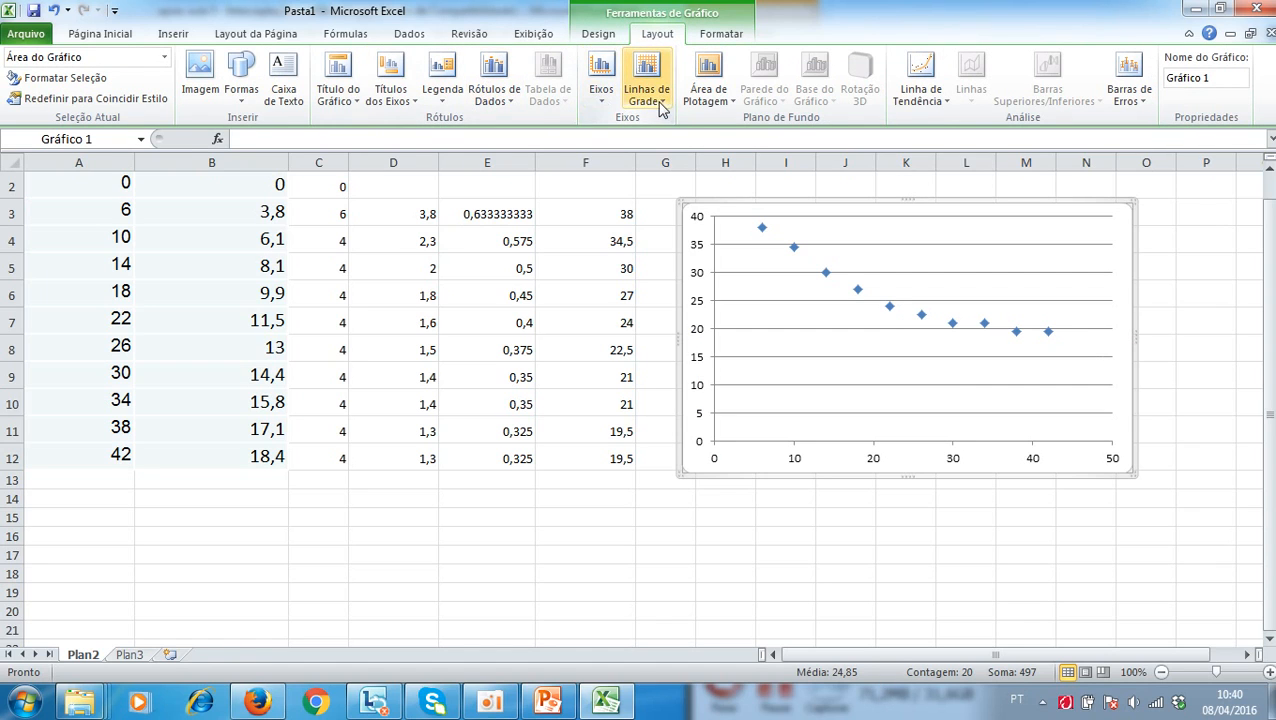
{"action": "left_click", "coordinate": [392, 98]}
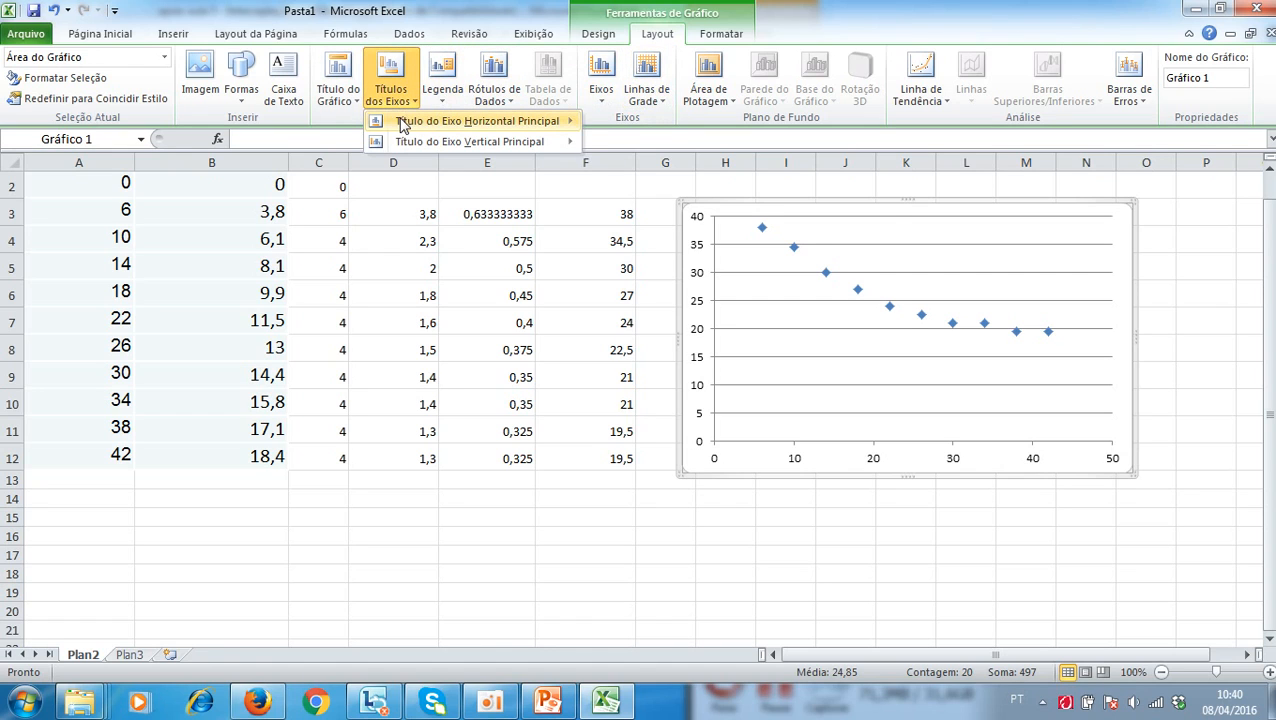
{"action": "mouse_move", "coordinate": [405, 121]}
{"action": "left_click", "coordinate": [672, 168]}
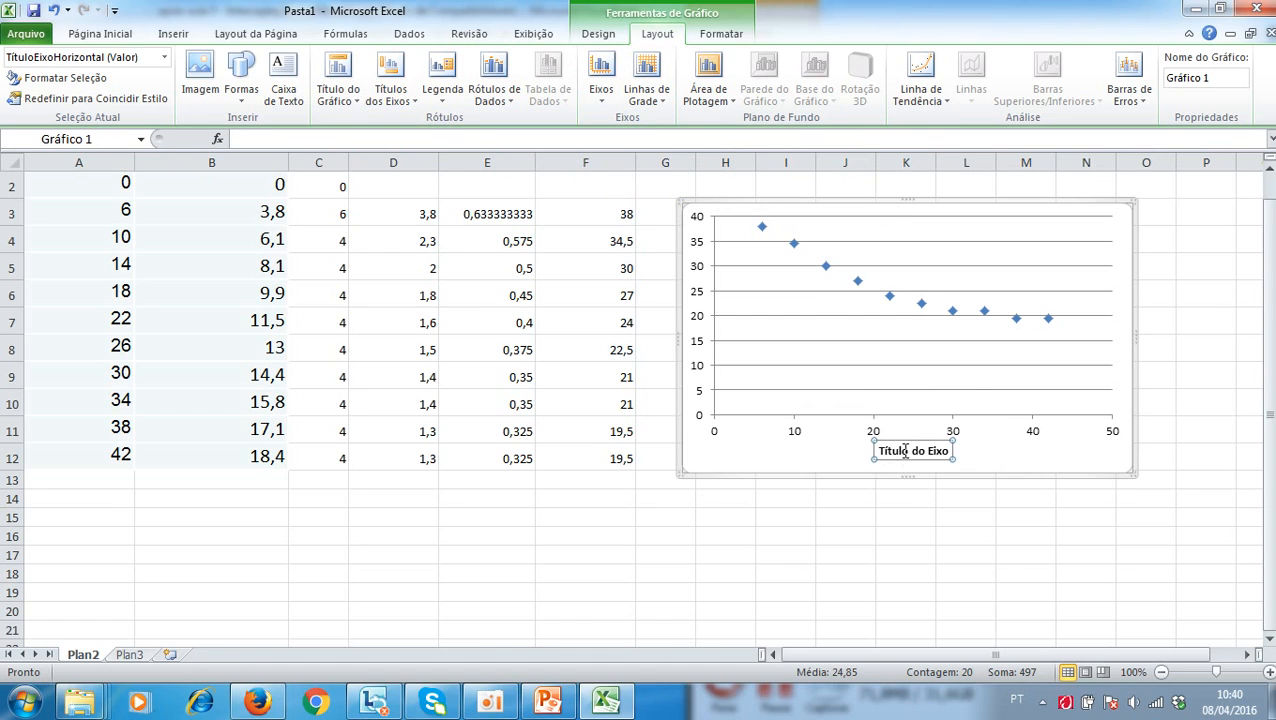
{"action": "triple_click", "coordinate": [905, 451]}
{"action": "type", "text": "Tempo (min)"}
{"action": "left_click", "coordinate": [985, 451]}
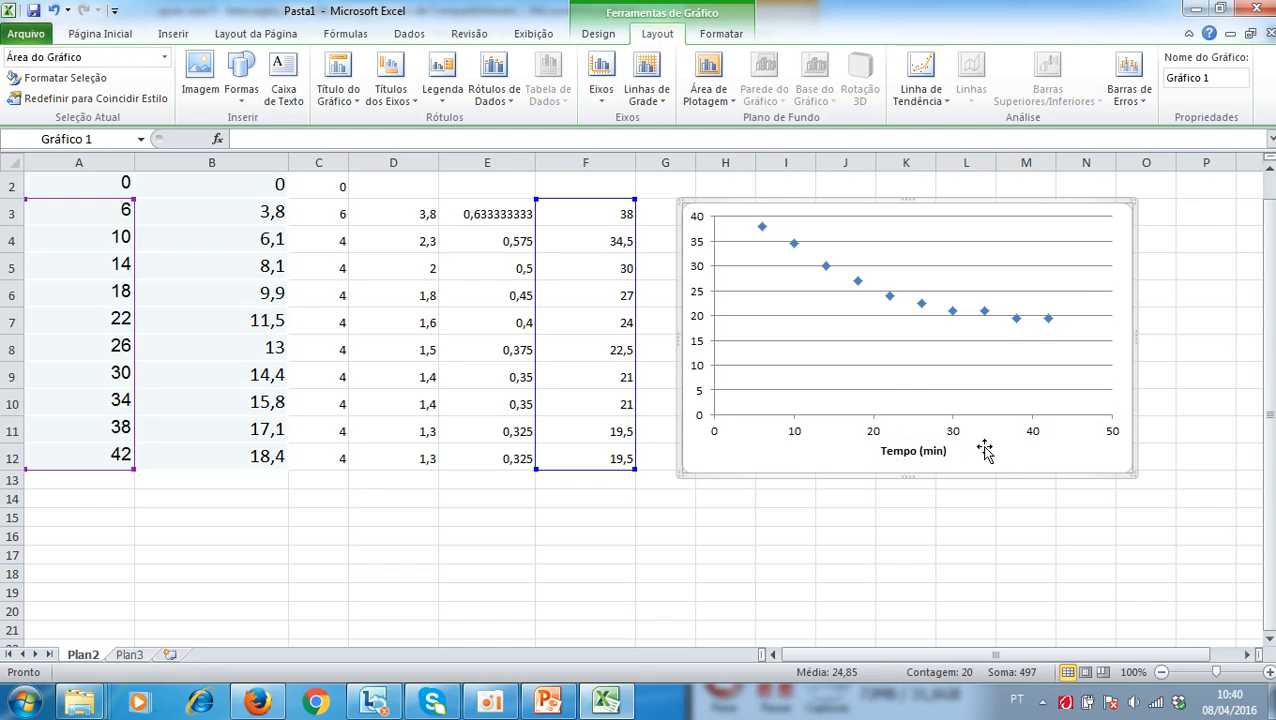
- Add a rotated vertical axis title to the chart reading "Taxa infiltração (mm/h)"
{"action": "left_click", "coordinate": [404, 104]}
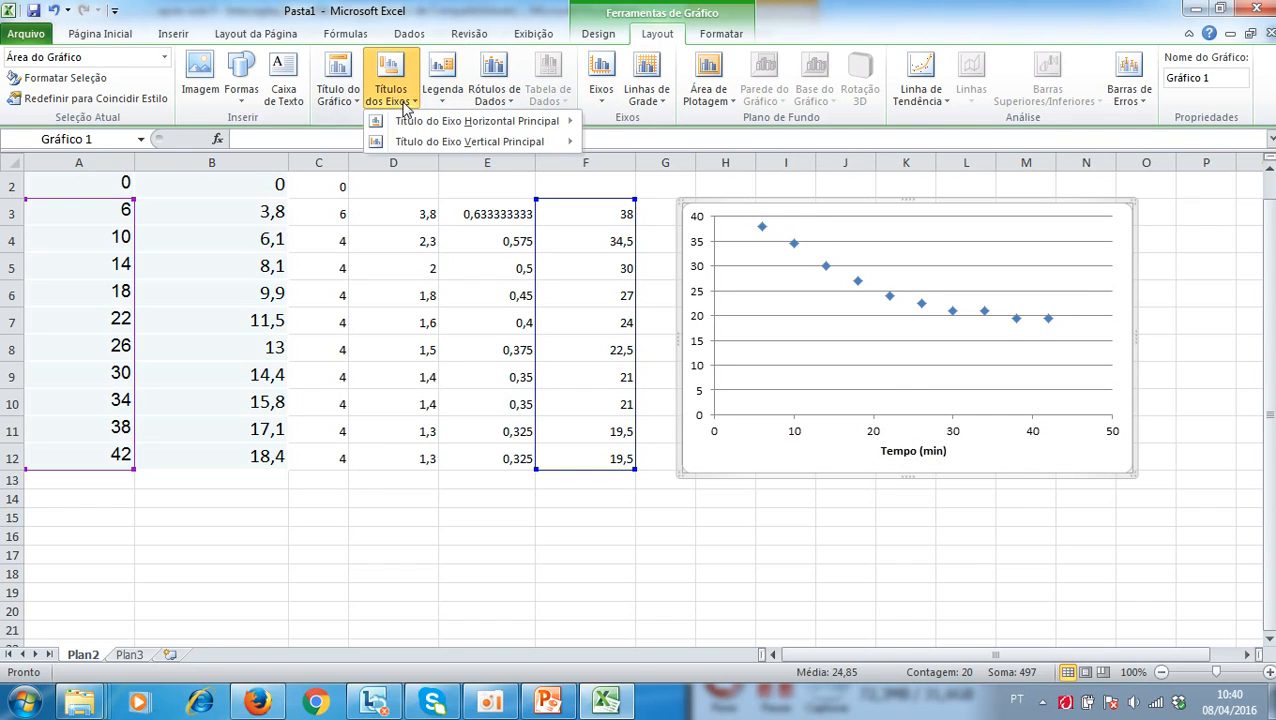
{"action": "mouse_move", "coordinate": [455, 141]}
{"action": "left_click", "coordinate": [648, 188]}
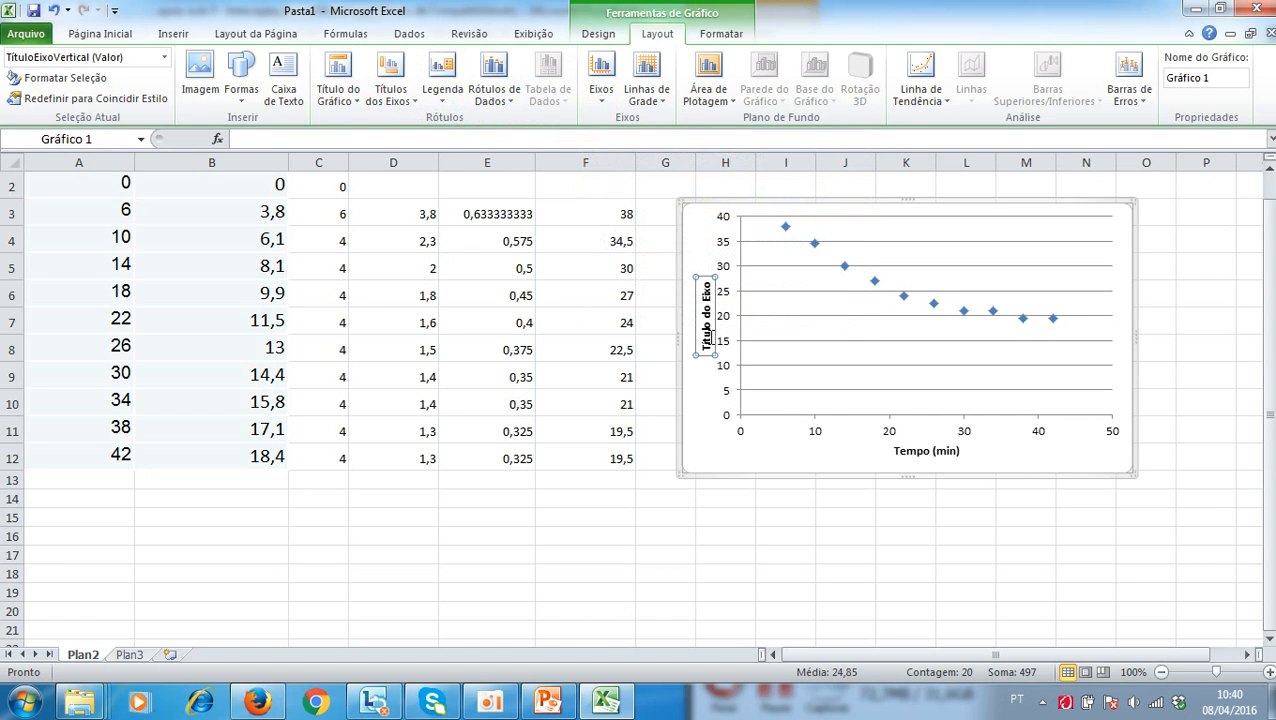
{"action": "triple_click", "coordinate": [707, 340]}
{"action": "type", "text": "Taxa infiltração (mm/h)"}
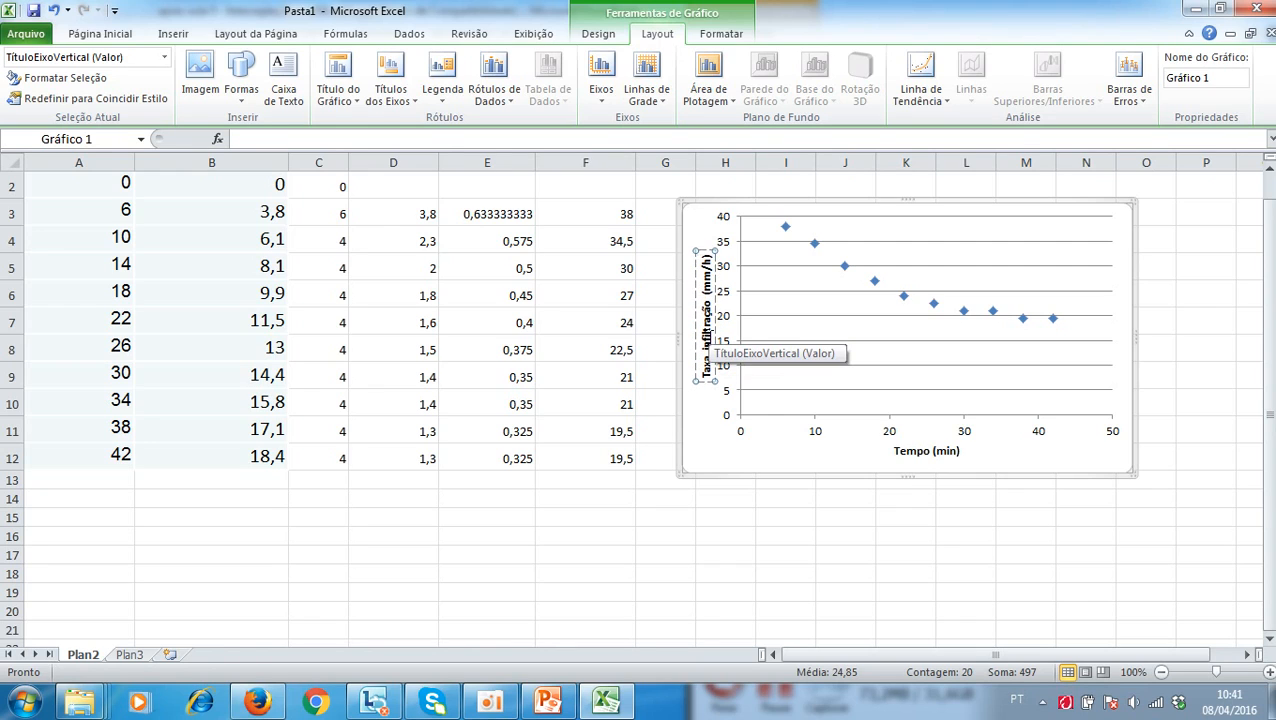
{"action": "left_click", "coordinate": [714, 434]}
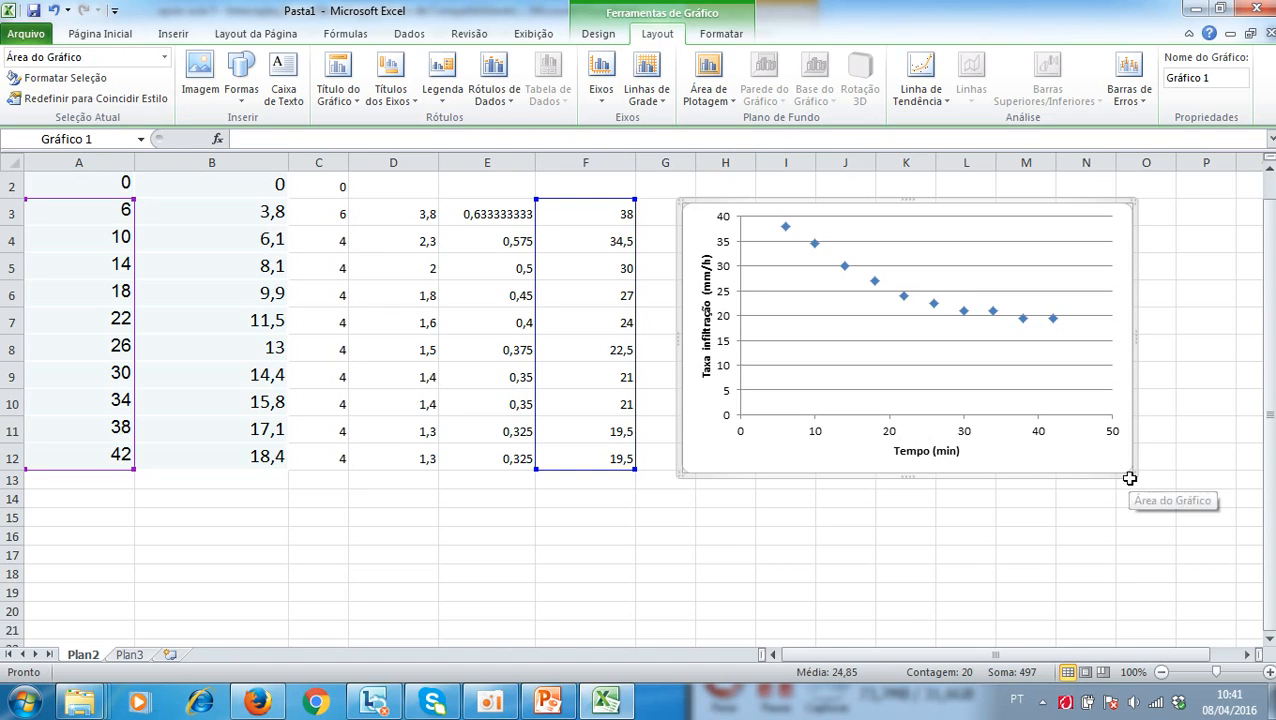
- Enlarge the chart and move it below the data table, spanning about columns A to G and rows 14 to 33
{"action": "left_click_drag", "start_coordinate": [1129, 474], "coordinate": [1207, 543]}
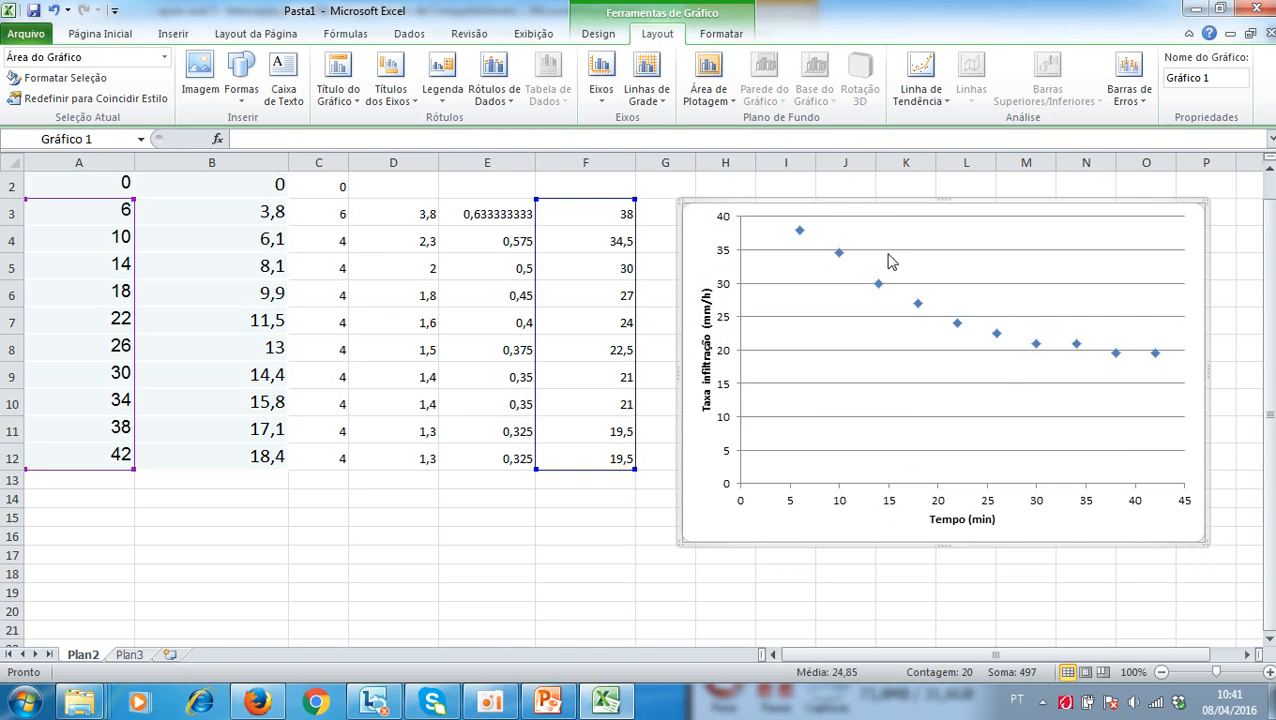
{"action": "left_click_drag", "start_coordinate": [805, 212], "coordinate": [205, 490]}
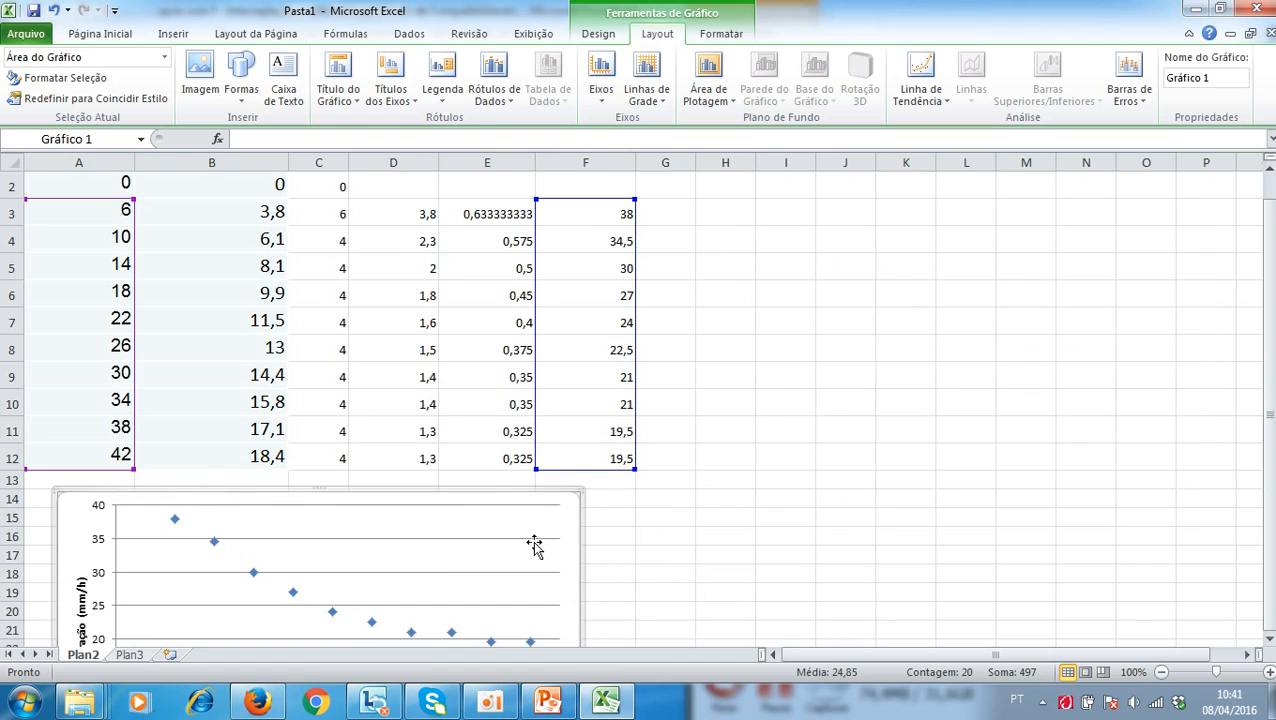
{"action": "scroll", "coordinate": [570, 541], "scroll_direction": "down", "scroll_amount": 2}
{"action": "scroll", "coordinate": [579, 547], "scroll_direction": "down", "scroll_amount": 2}
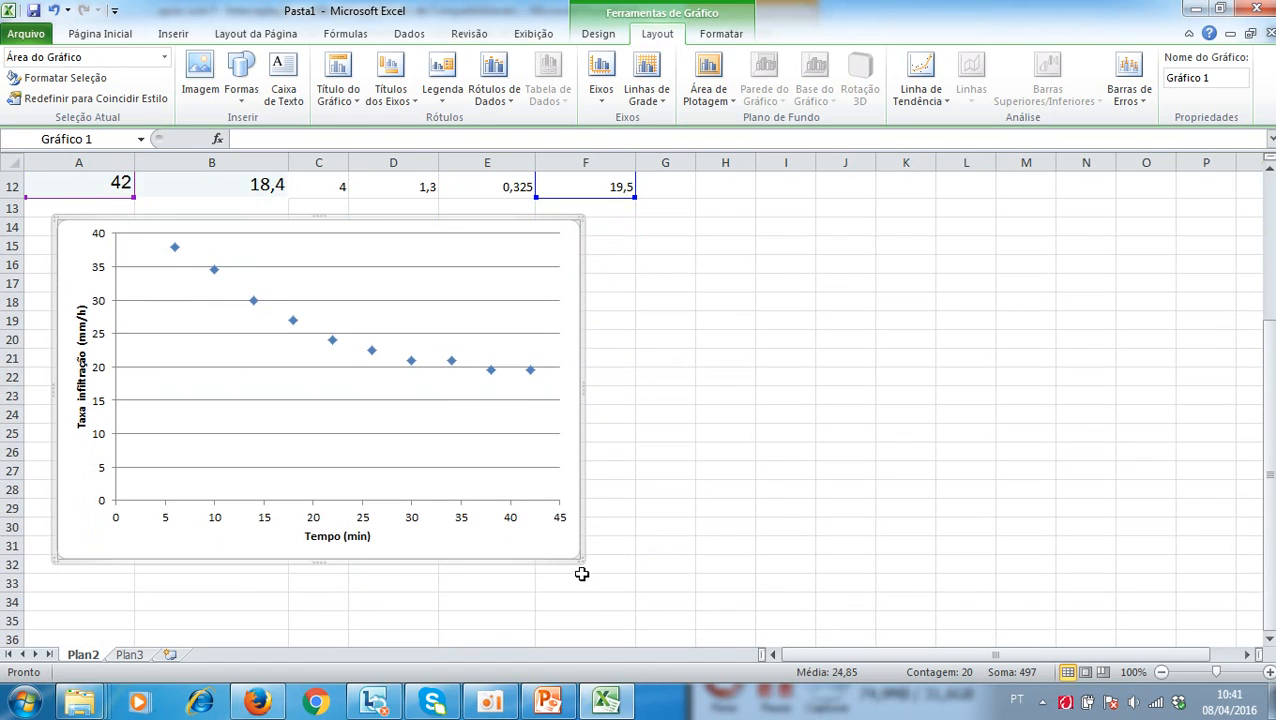
{"action": "left_click_drag", "start_coordinate": [583, 565], "coordinate": [684, 597]}
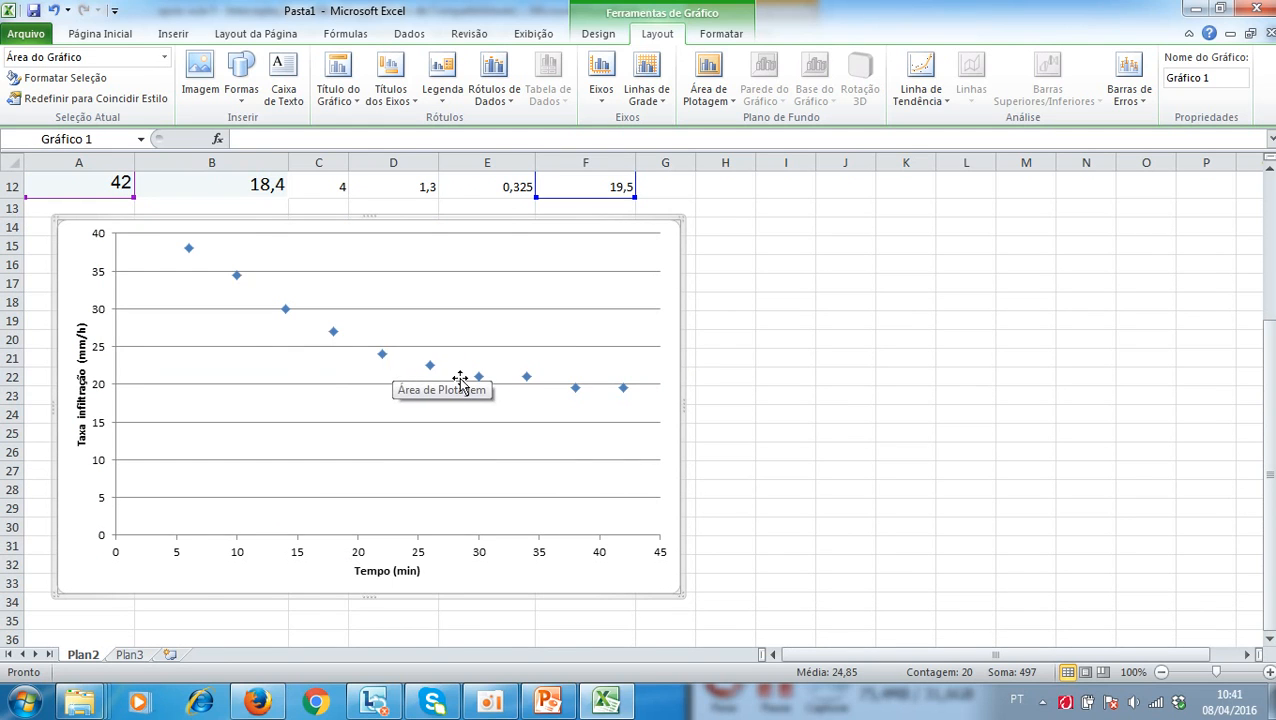
- Review the terms of Horton's equation on the PowerPoint slide and compare them with the infiltration chart in Excel
{"action": "scroll", "coordinate": [460, 380], "scroll_direction": "up", "scroll_amount": 2}
{"action": "scroll", "coordinate": [460, 380], "scroll_direction": "up", "scroll_amount": 1}
{"action": "left_click", "coordinate": [547, 700]}
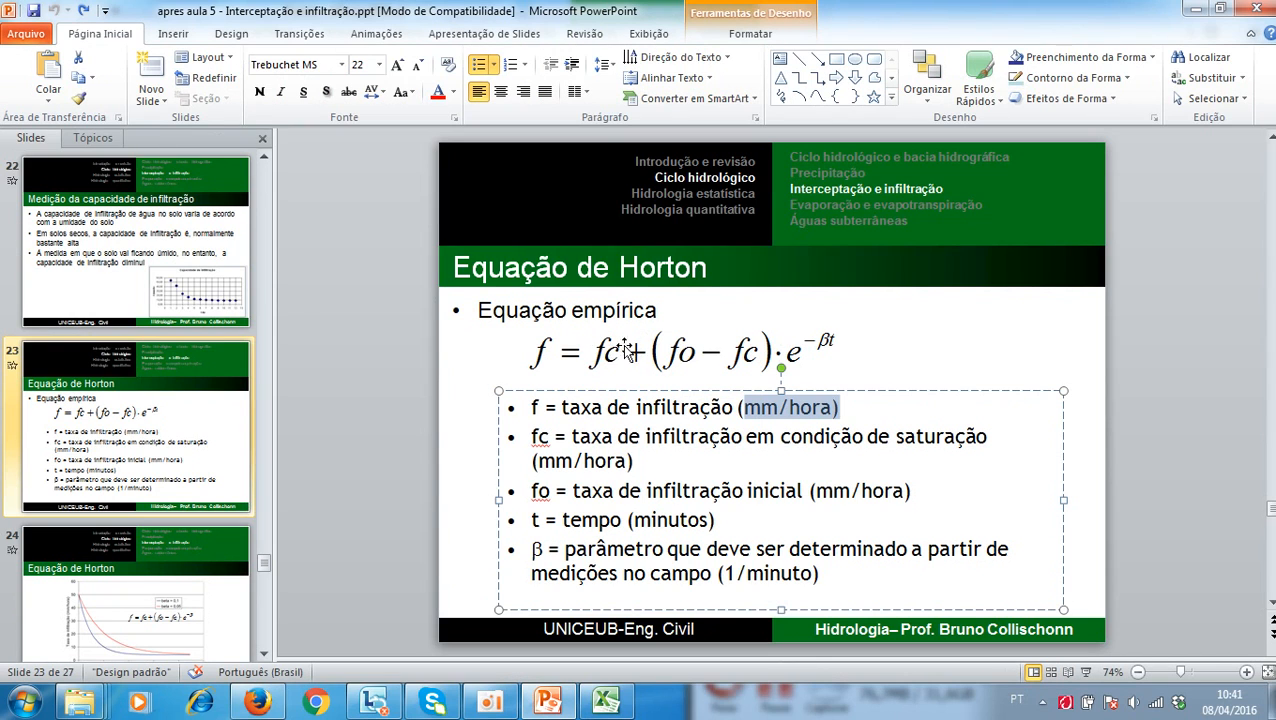
{"action": "left_click", "coordinate": [614, 703]}
{"action": "scroll", "coordinate": [600, 628], "scroll_direction": "down", "scroll_amount": 2}
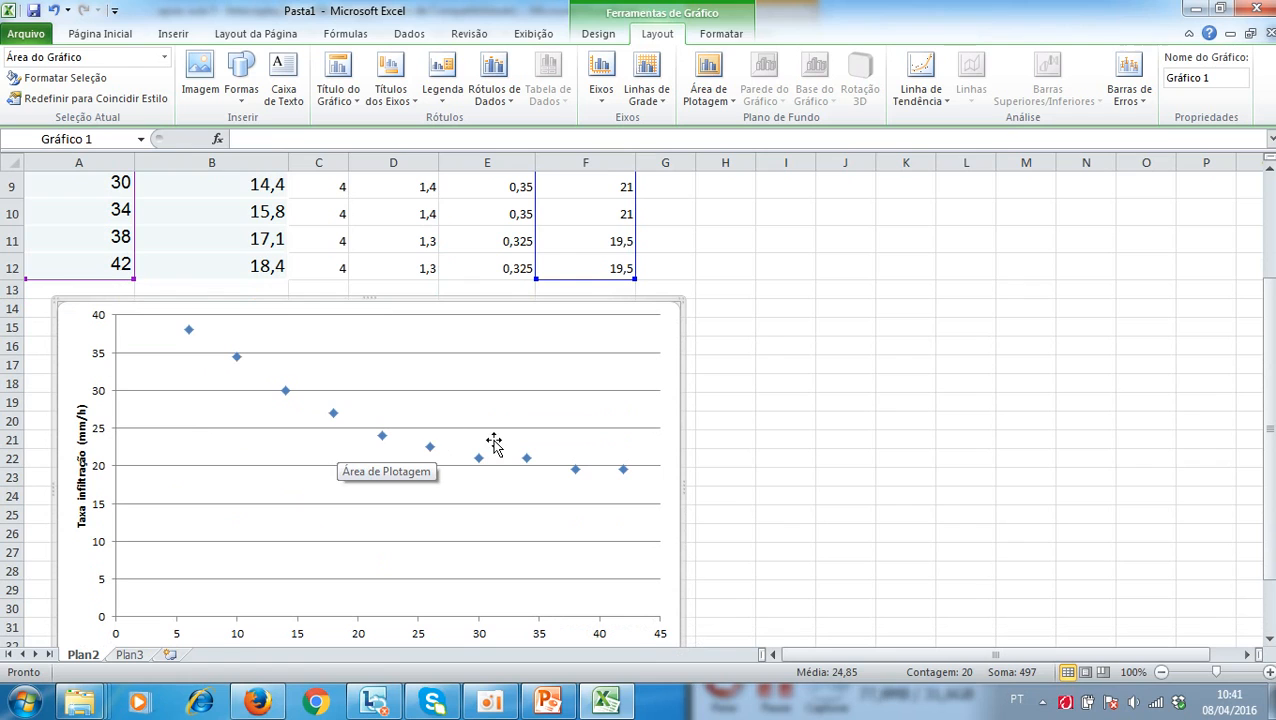
- Add an exponential trendline to the infiltration rate data series in the chart
{"action": "scroll", "coordinate": [464, 443], "scroll_direction": "up", "scroll_amount": 2}
{"action": "scroll", "coordinate": [464, 443], "scroll_direction": "down", "scroll_amount": 1}
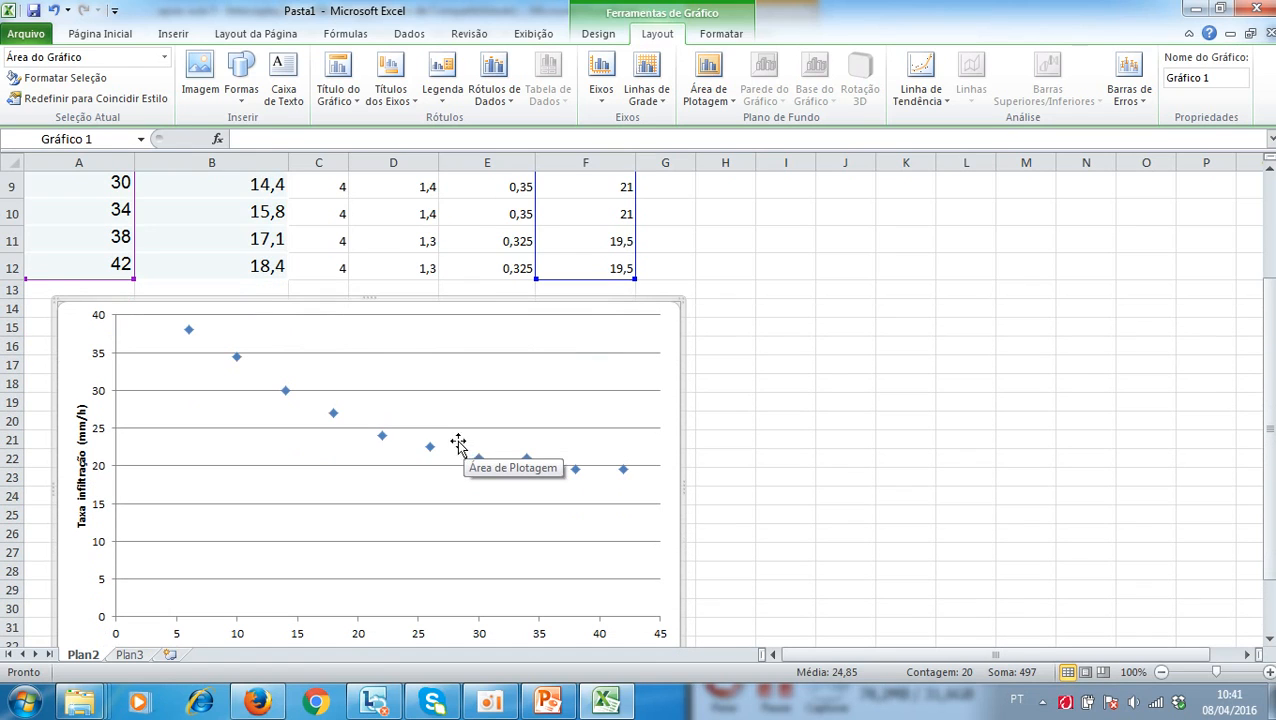
{"action": "right_click", "coordinate": [383, 443]}
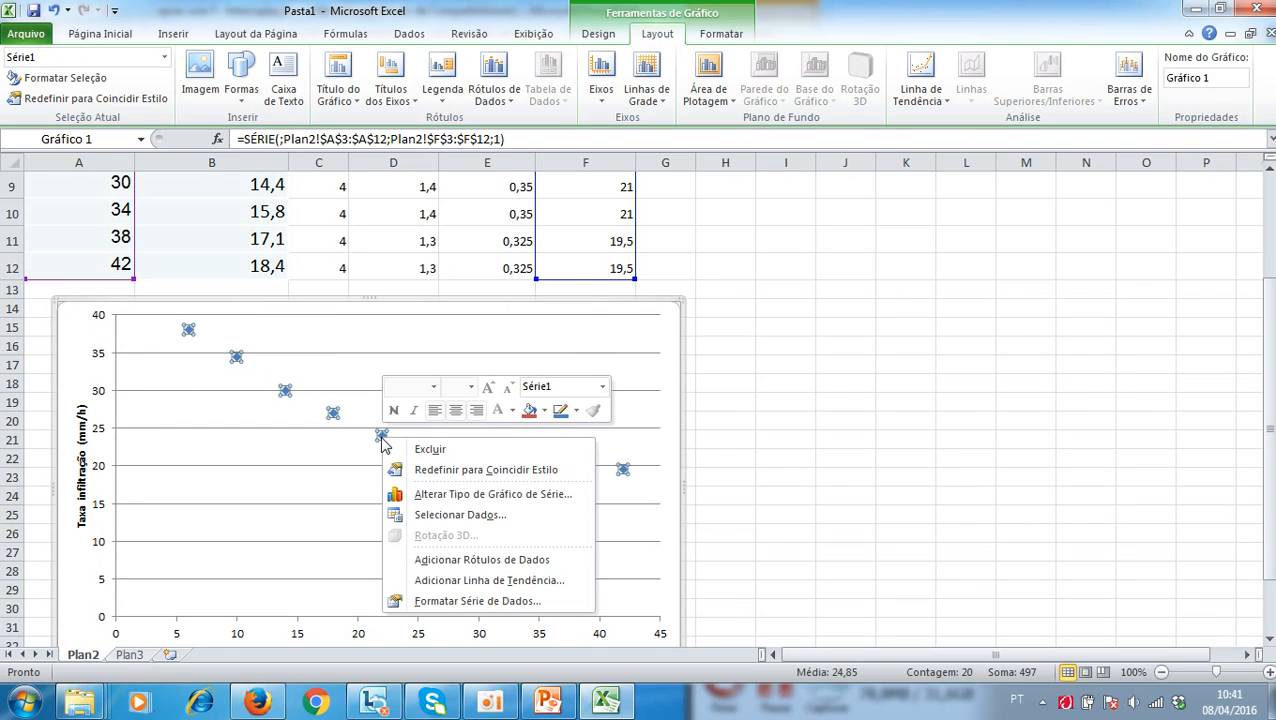
{"action": "left_click", "coordinate": [478, 586]}
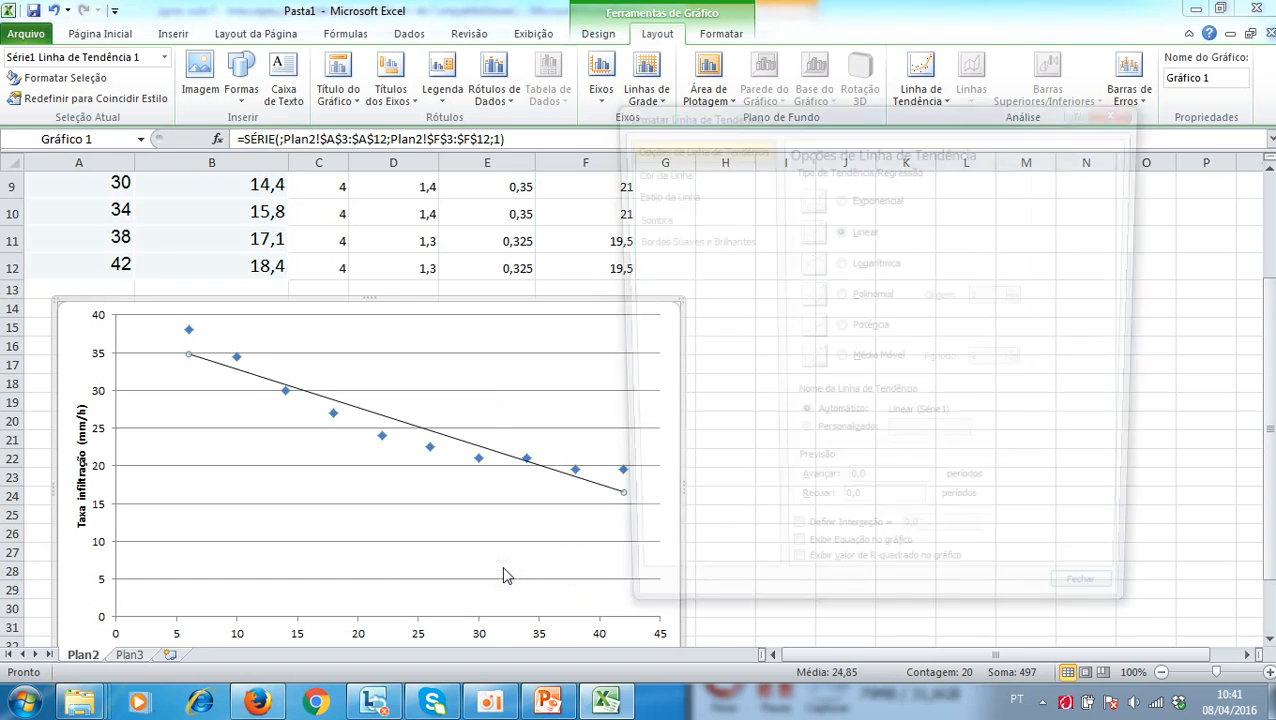
{"action": "left_click_drag", "start_coordinate": [829, 107], "coordinate": [897, 195]}
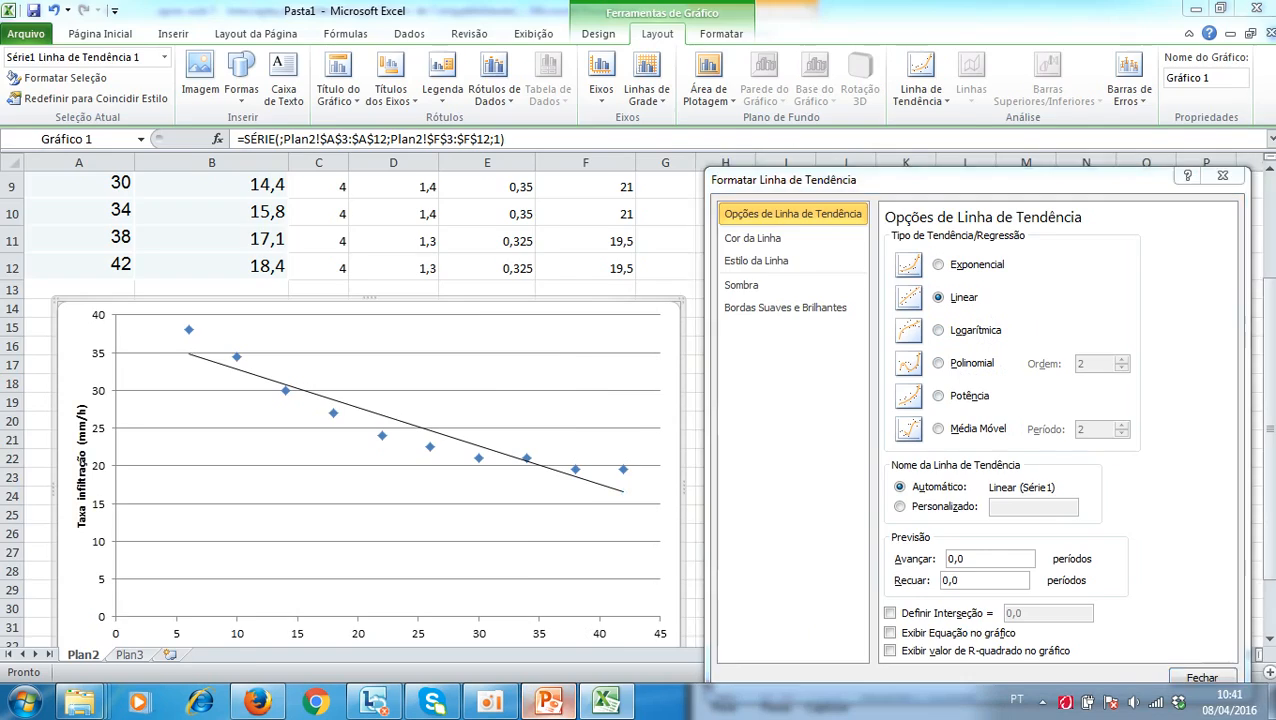
{"action": "left_click", "coordinate": [547, 700]}
{"action": "left_click", "coordinate": [605, 700]}
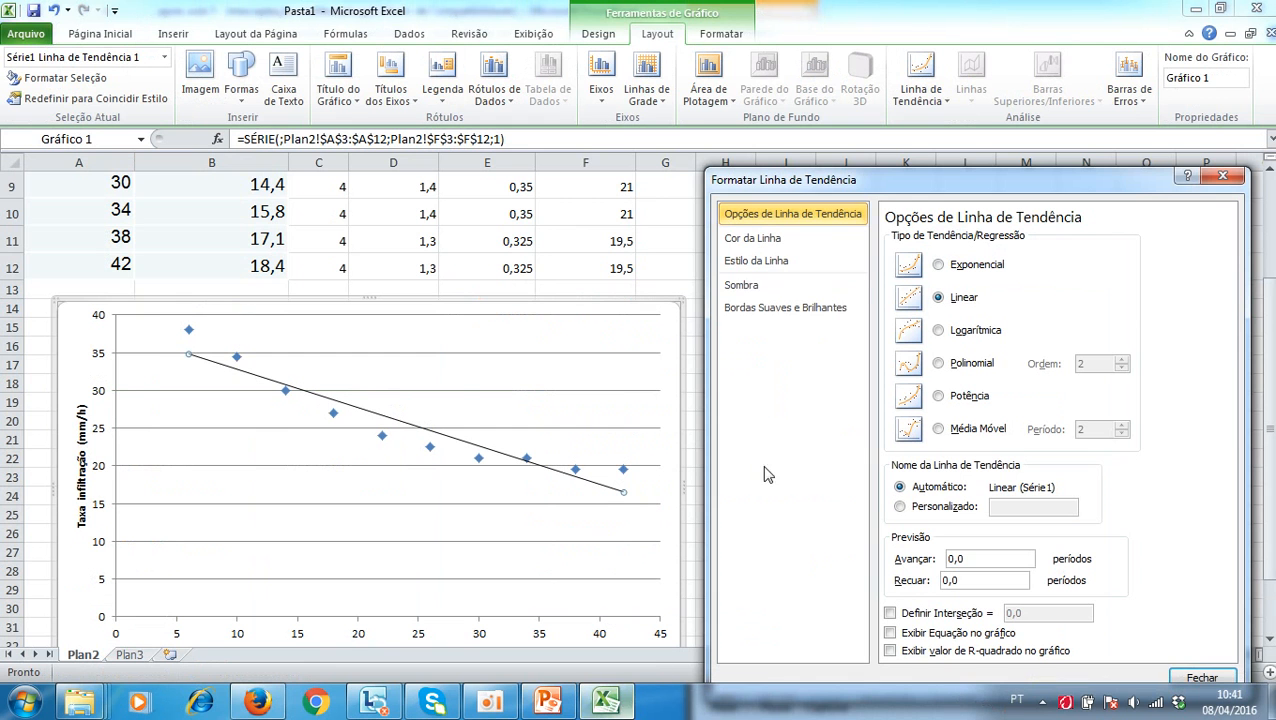
{"action": "left_click", "coordinate": [938, 266]}
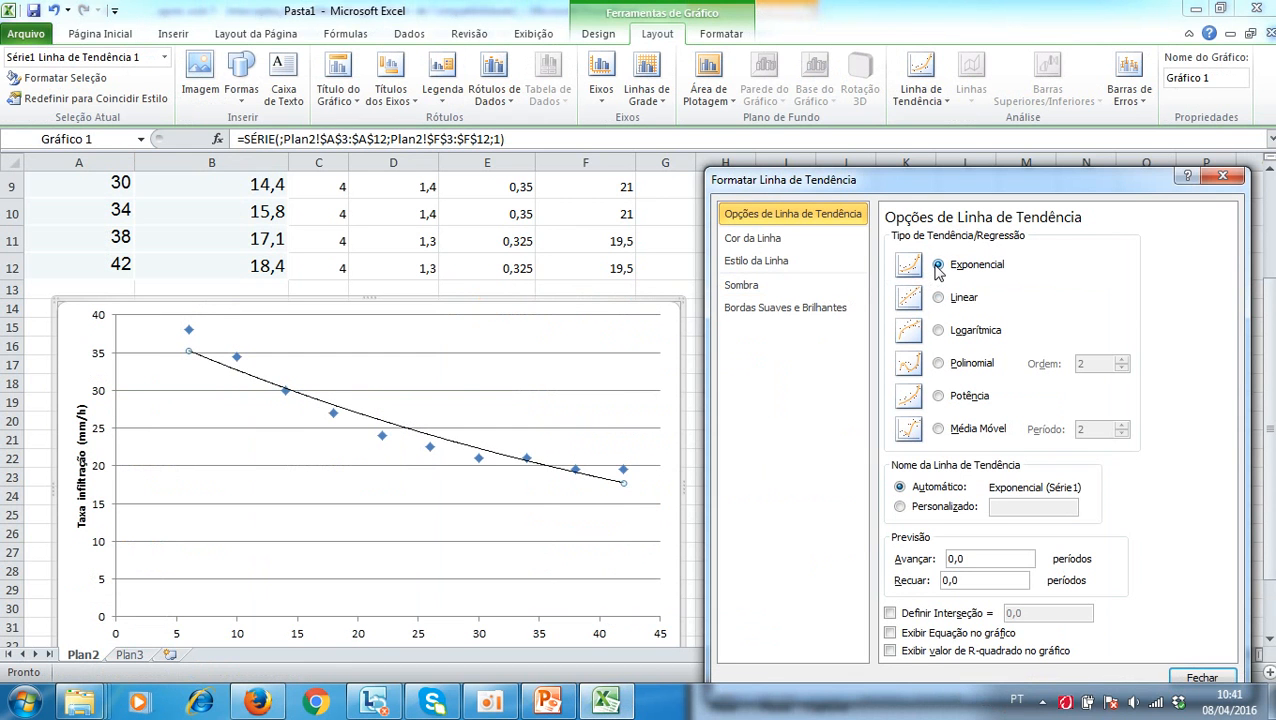
{"action": "left_click_drag", "start_coordinate": [953, 195], "coordinate": [905, 135]}
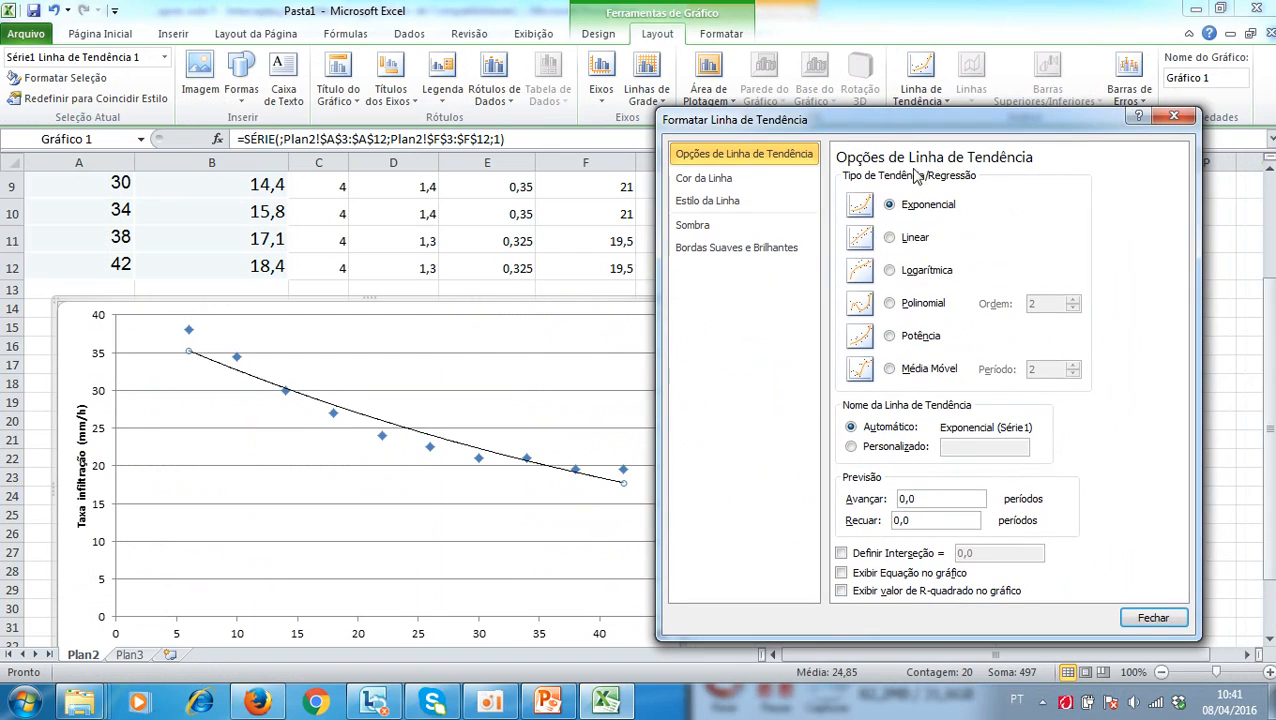
- Display the trendline's equation and R-squared value on the chart
{"action": "left_click", "coordinate": [916, 582]}
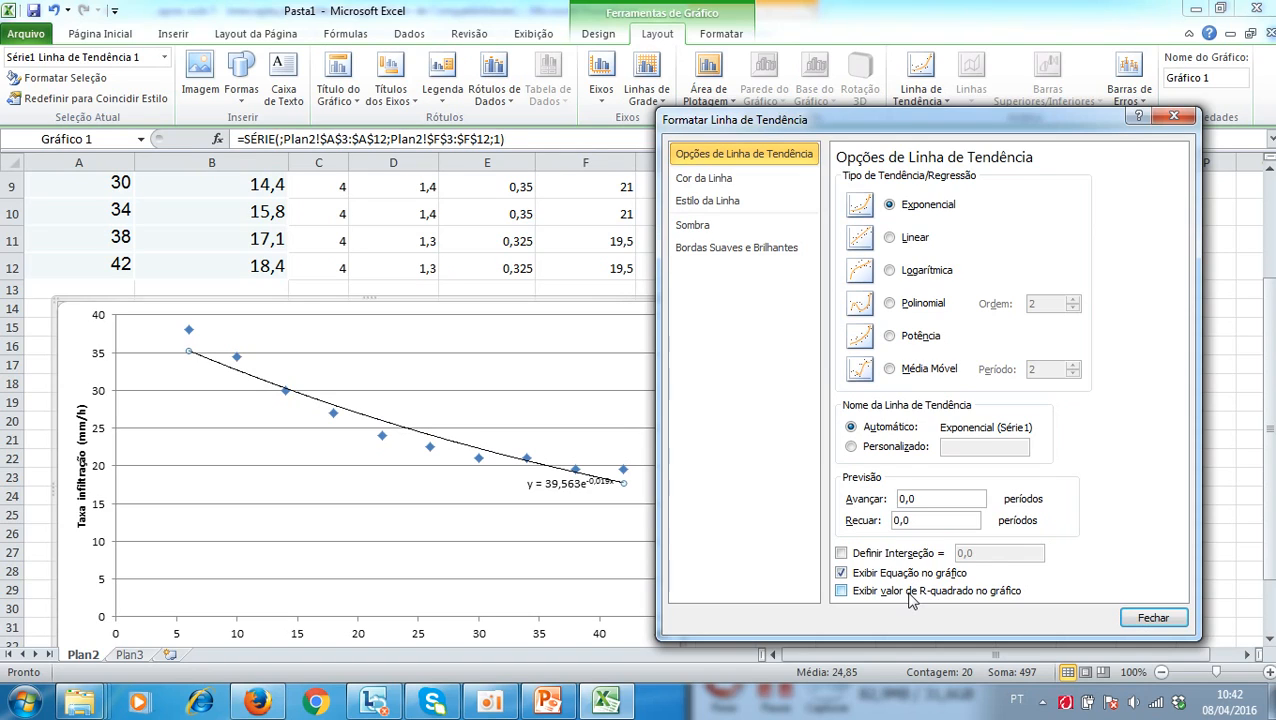
{"action": "left_click", "coordinate": [910, 596]}
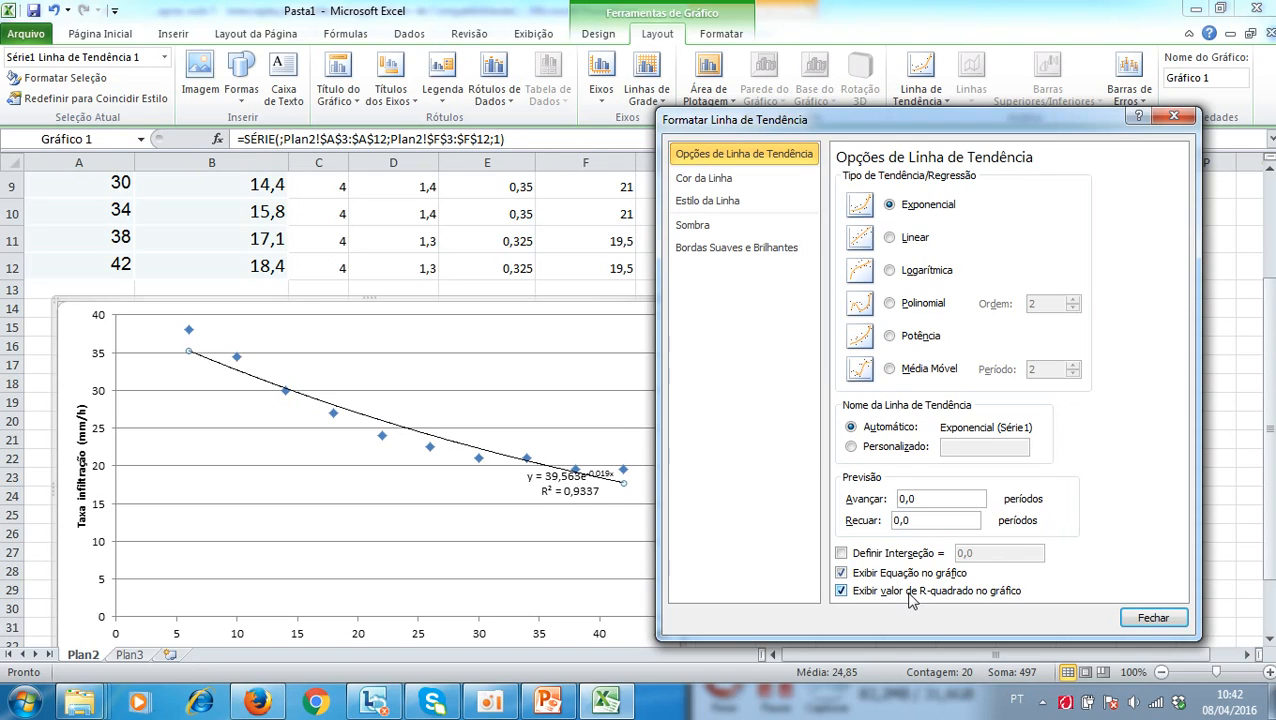
{"action": "left_click", "coordinate": [1145, 616]}
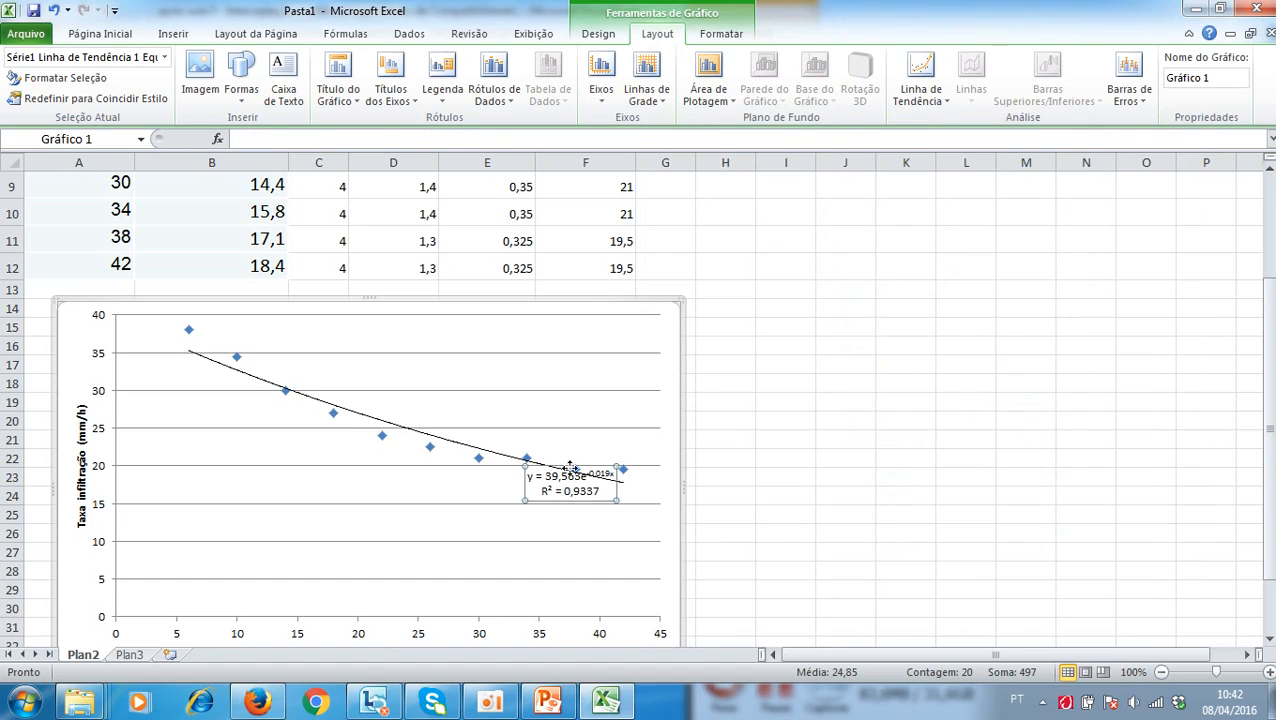
- Move the trendline equation label to clear space above the curve and set its font size to 16
{"action": "left_click_drag", "start_coordinate": [557, 422], "coordinate": [507, 371]}
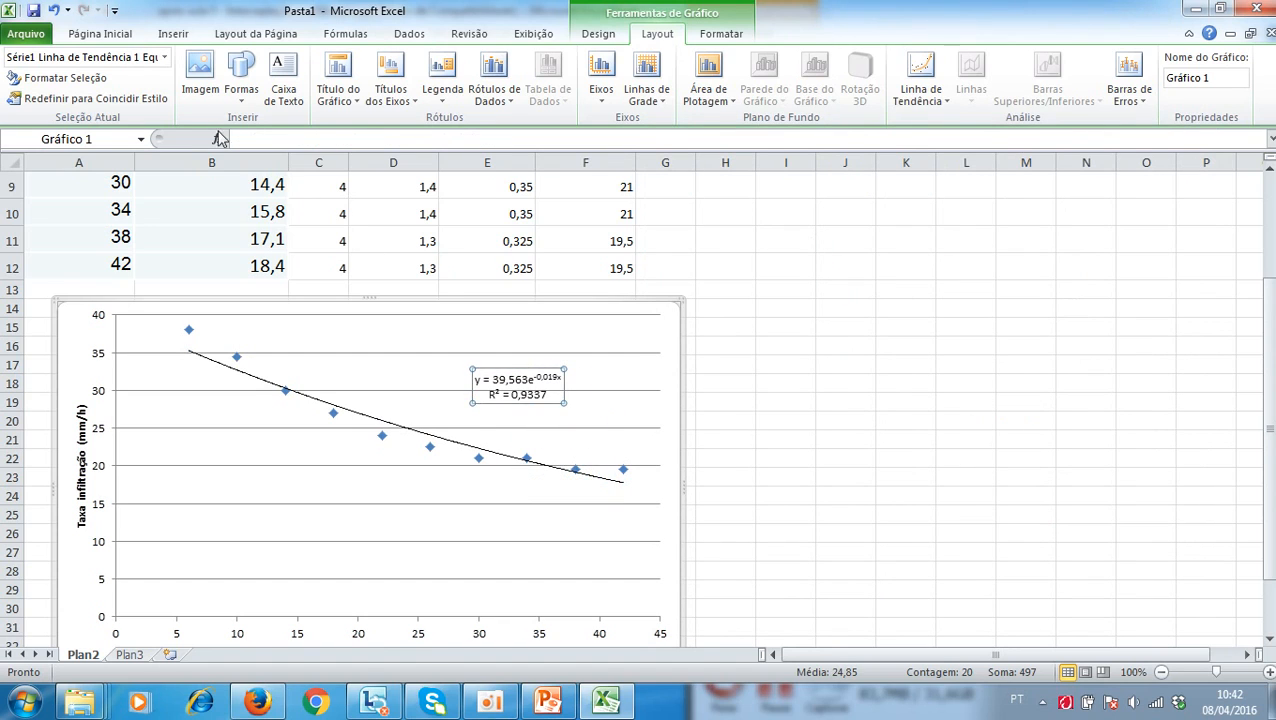
{"action": "left_click", "coordinate": [110, 36]}
{"action": "left_click", "coordinate": [236, 65]}
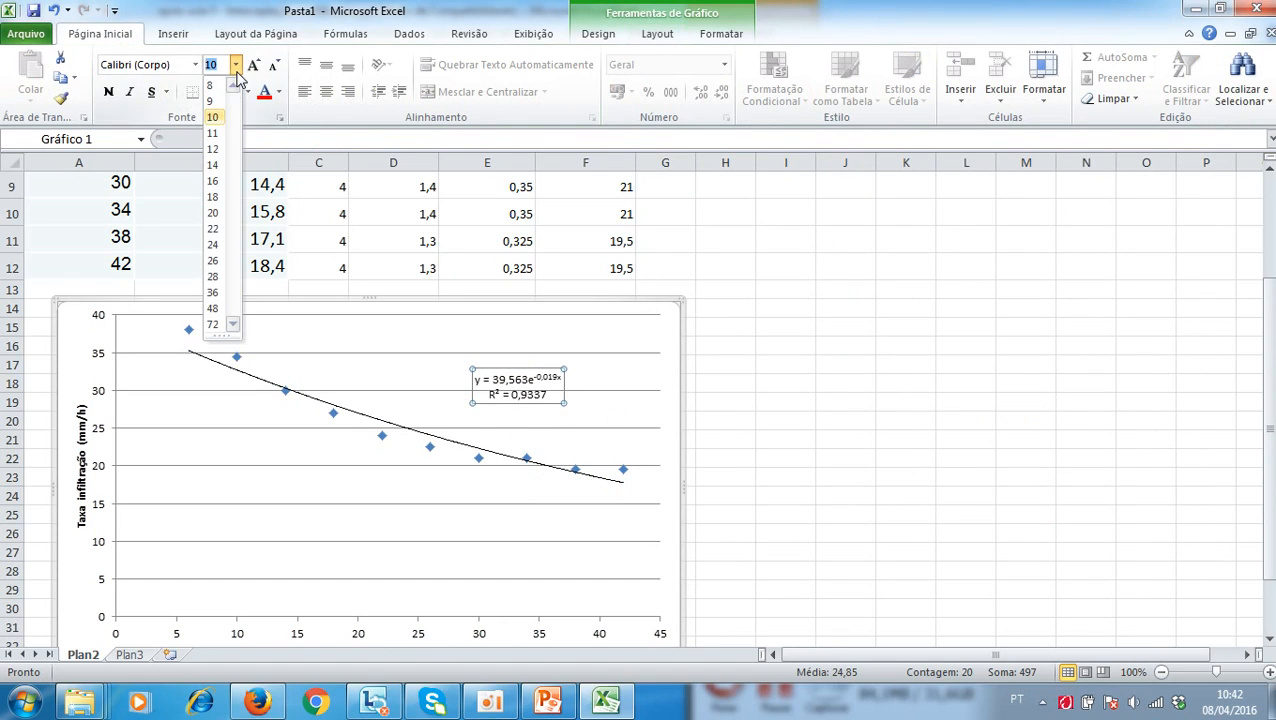
{"action": "left_click", "coordinate": [213, 182]}
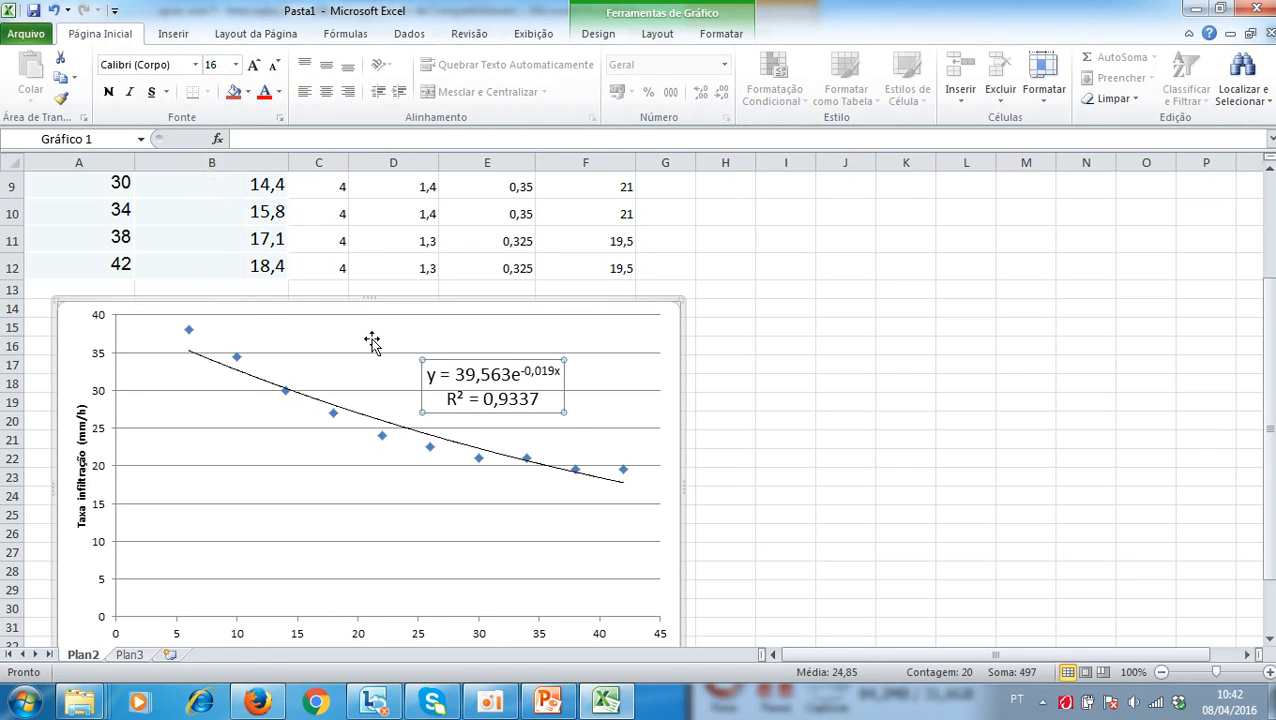
{"action": "scroll", "coordinate": [409, 335], "scroll_direction": "up", "scroll_amount": 1}
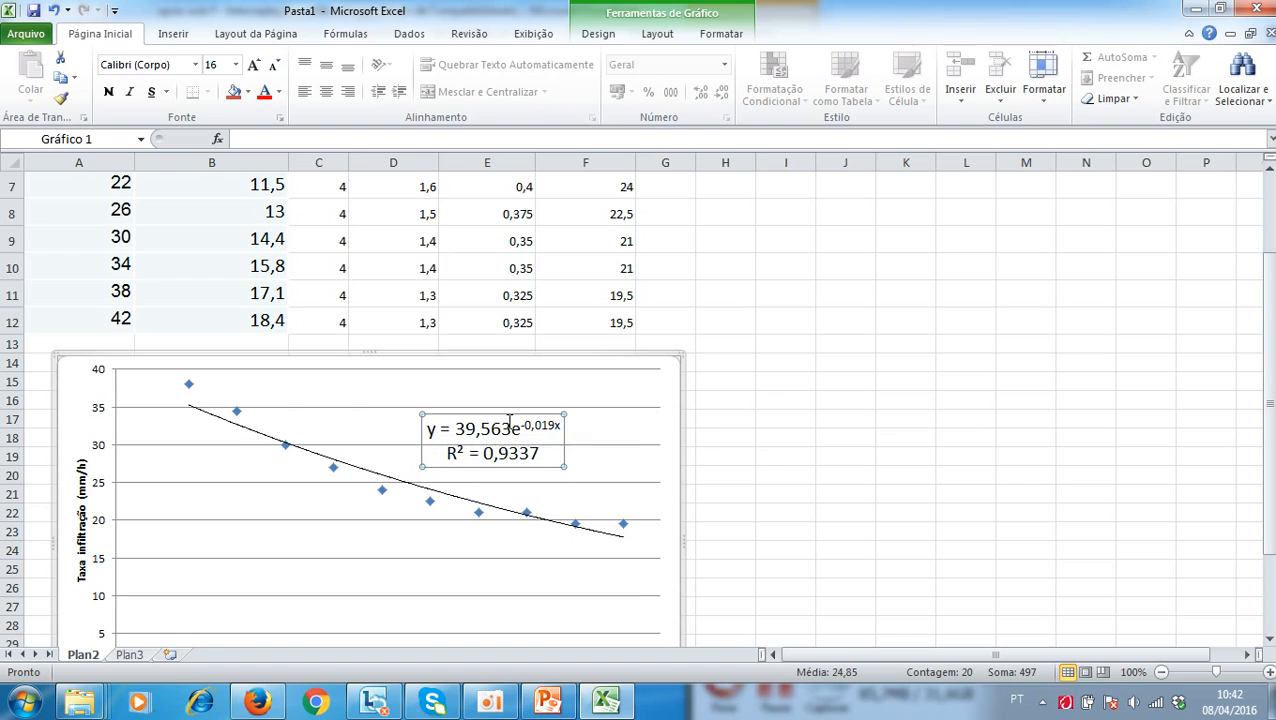
{"action": "key", "text": "ctrl+c"}
{"action": "left_click", "coordinate": [735, 362]}
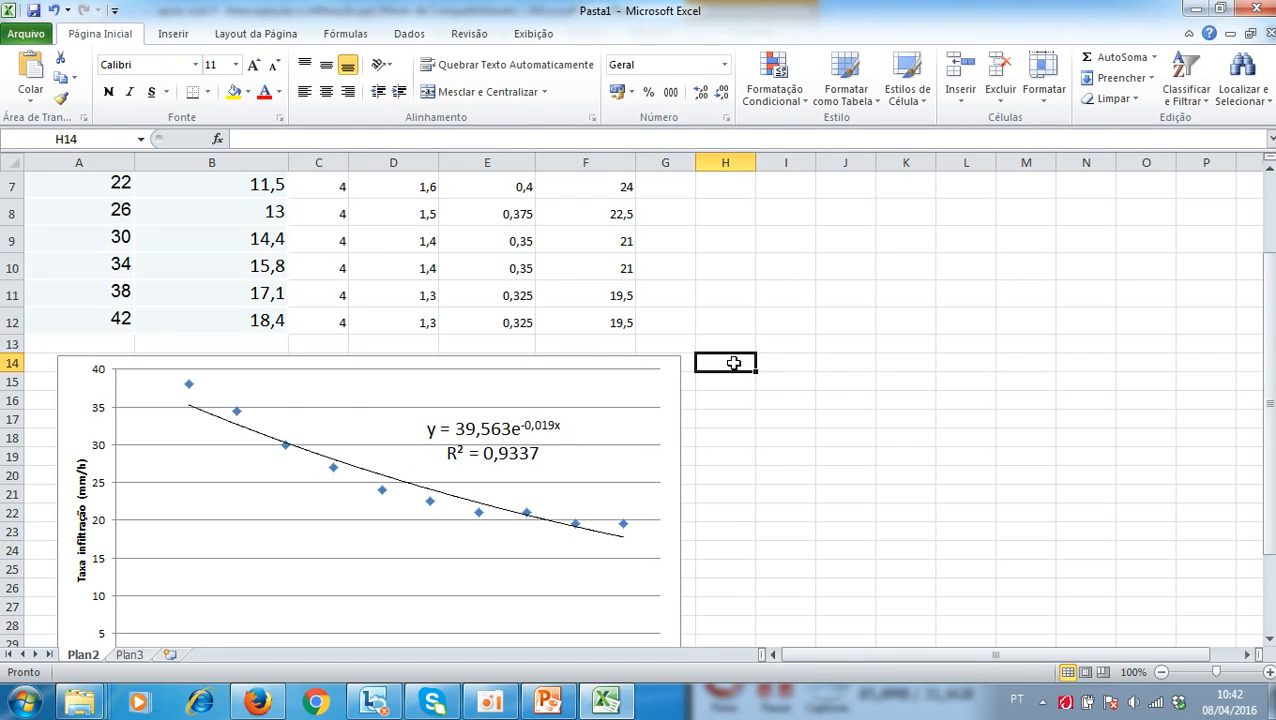
{"action": "key", "text": "ctrl+v"}
{"action": "left_click", "coordinate": [740, 345]}
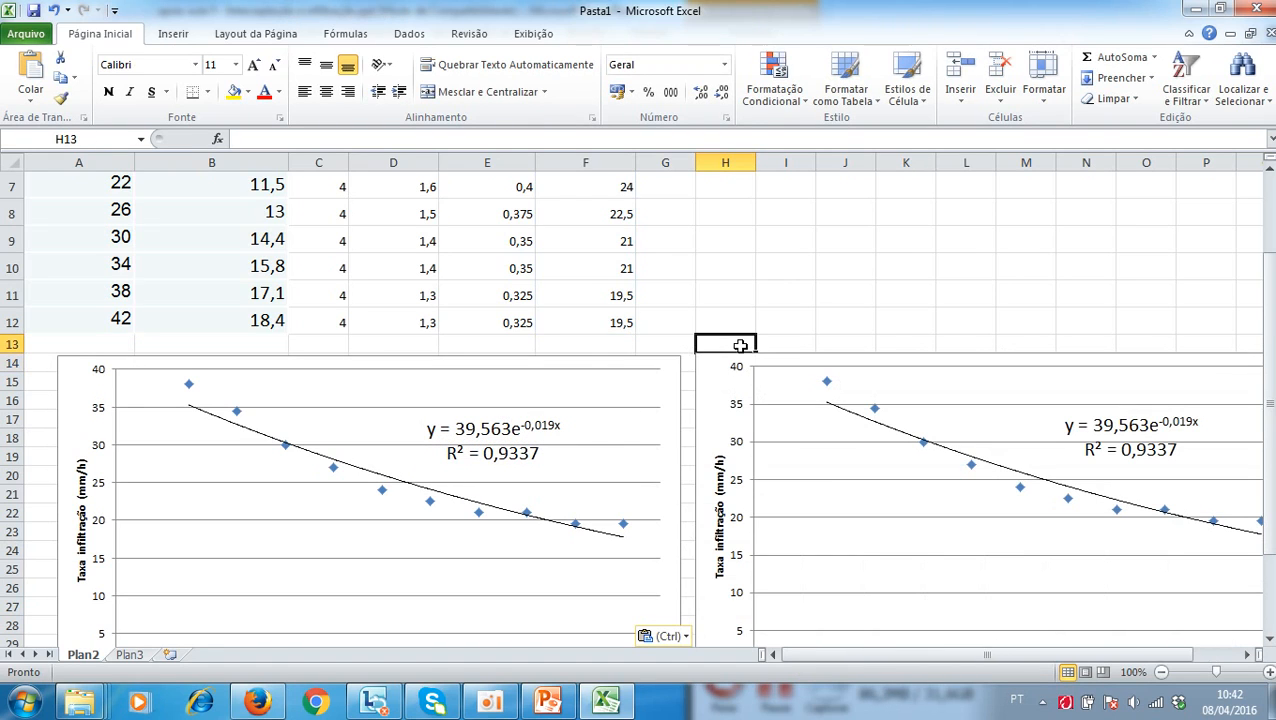
{"action": "left_click", "coordinate": [741, 374]}
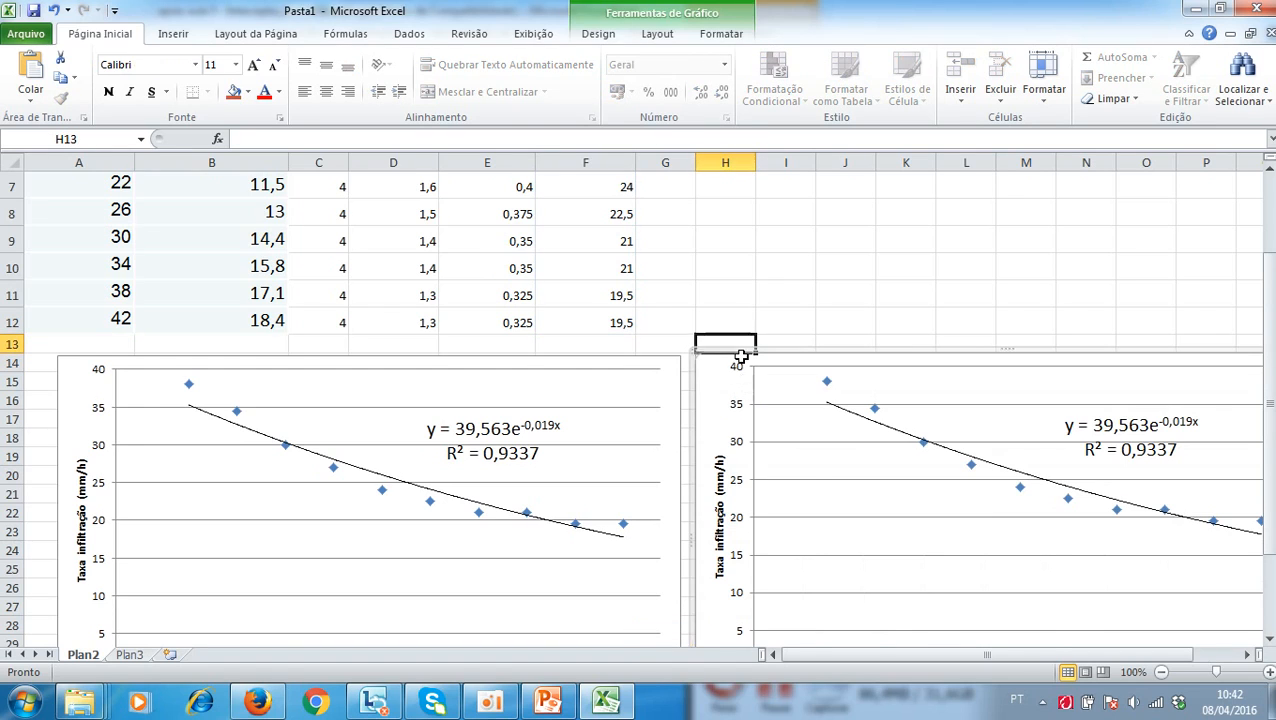
{"action": "key", "text": "Delete"}
{"action": "left_click", "coordinate": [768, 459]}
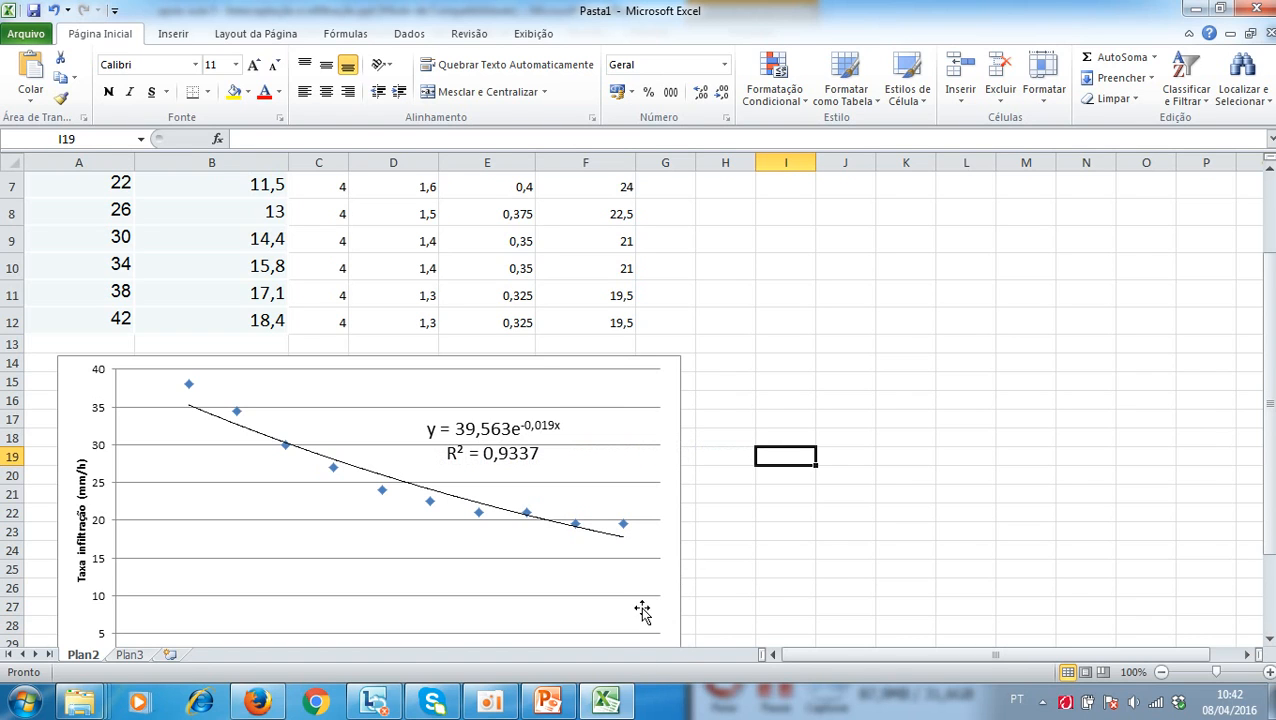
- Copy the Horton equation object from the PowerPoint slide into the Excel sheet, placing it at about cell J1
{"action": "left_click", "coordinate": [548, 700]}
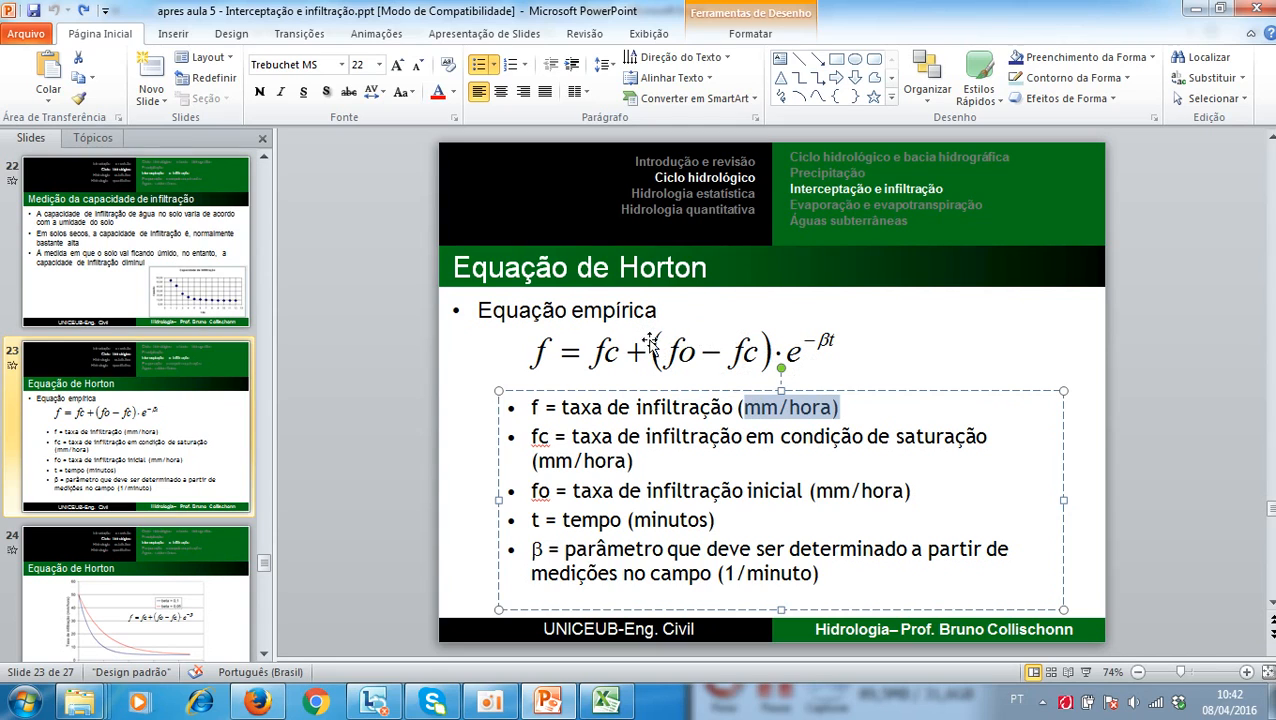
{"action": "left_click", "coordinate": [566, 350]}
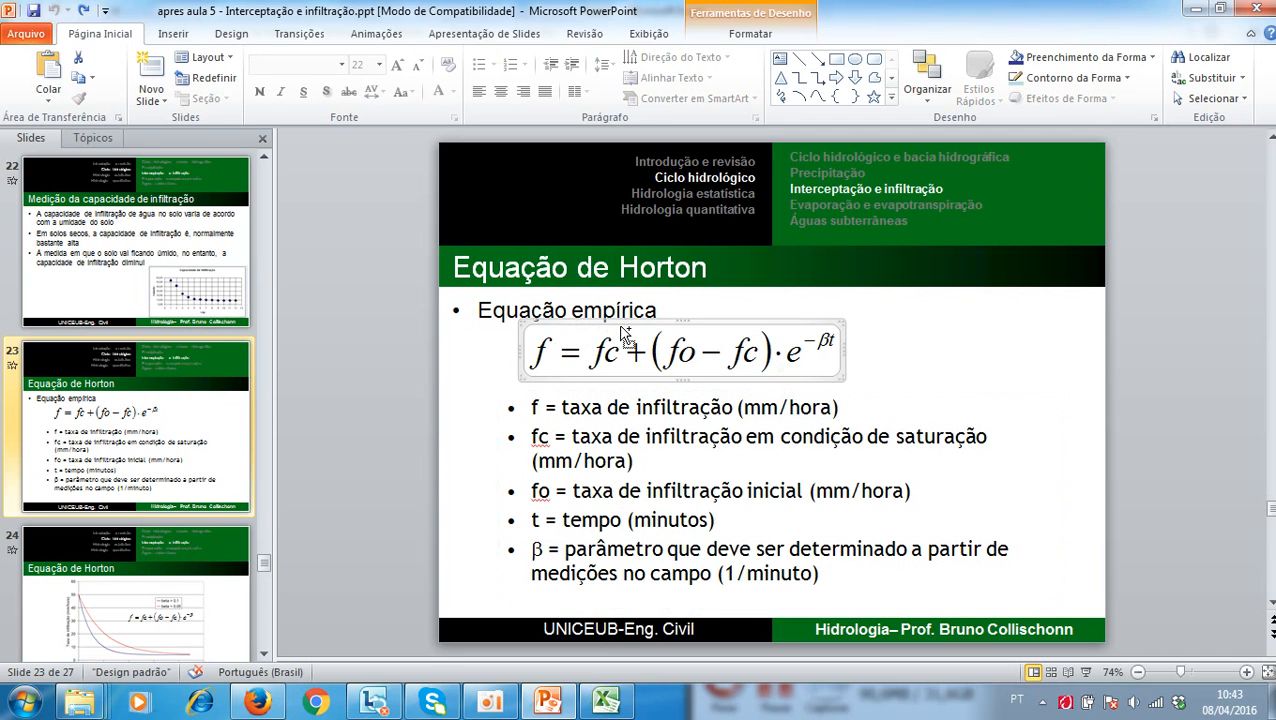
{"action": "left_click", "coordinate": [605, 702]}
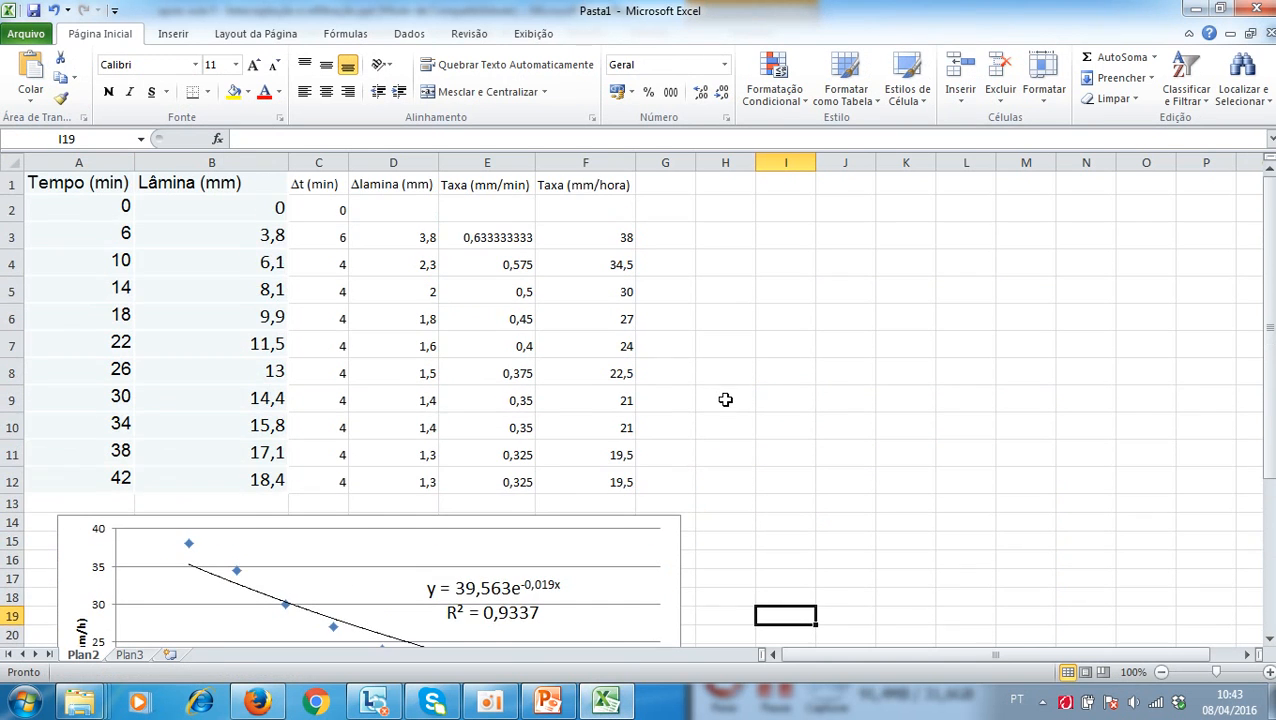
{"action": "left_click", "coordinate": [736, 184]}
{"action": "key", "text": "ctrl+v"}
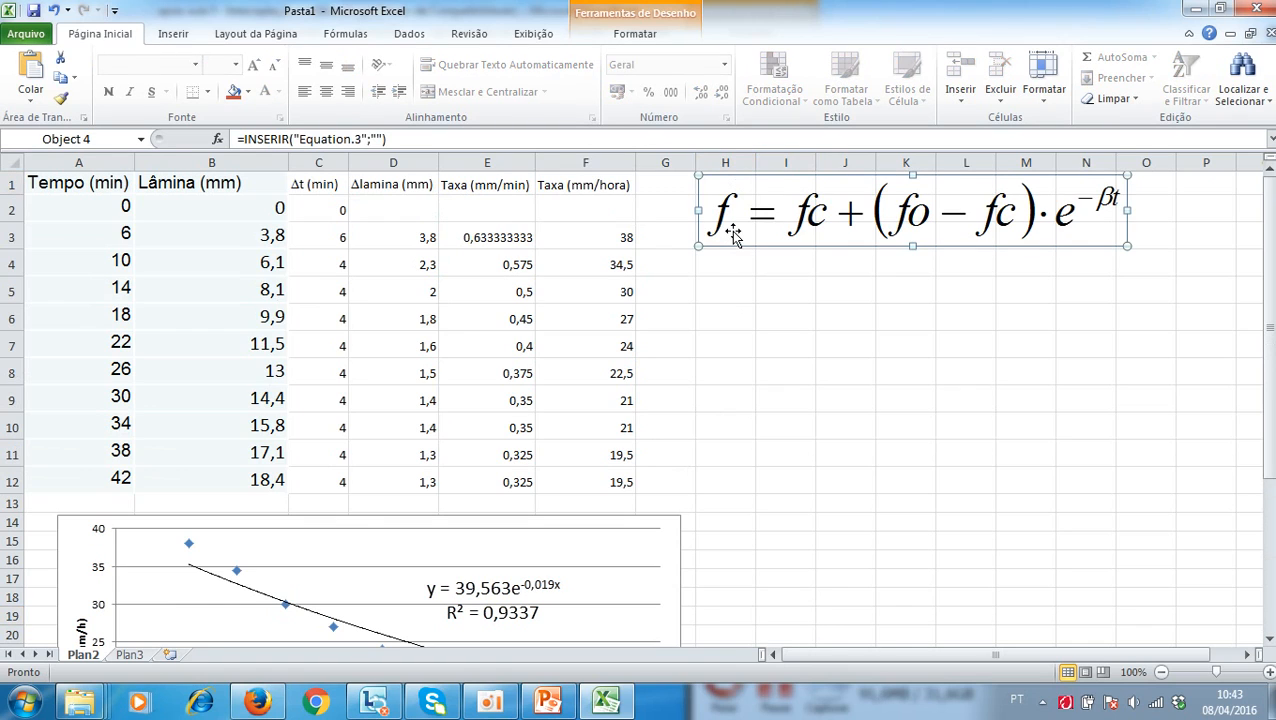
{"action": "left_click_drag", "start_coordinate": [758, 180], "coordinate": [904, 188]}
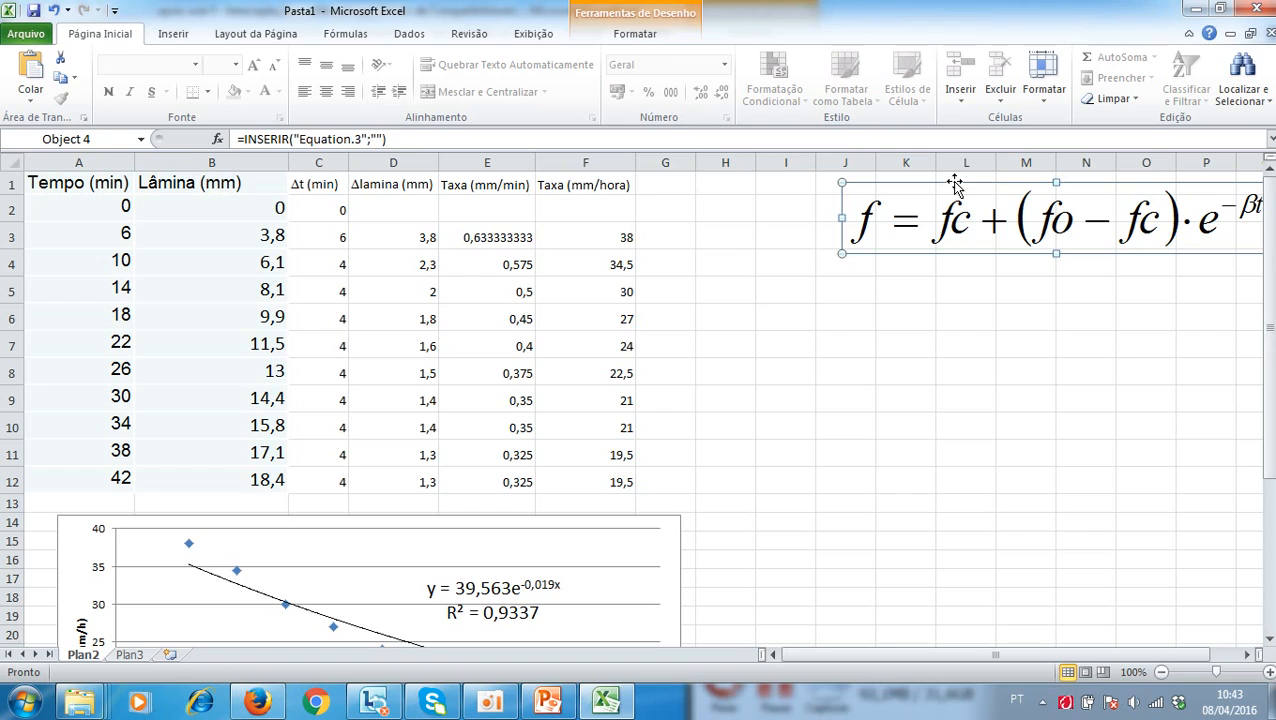
{"action": "left_click", "coordinate": [916, 296]}
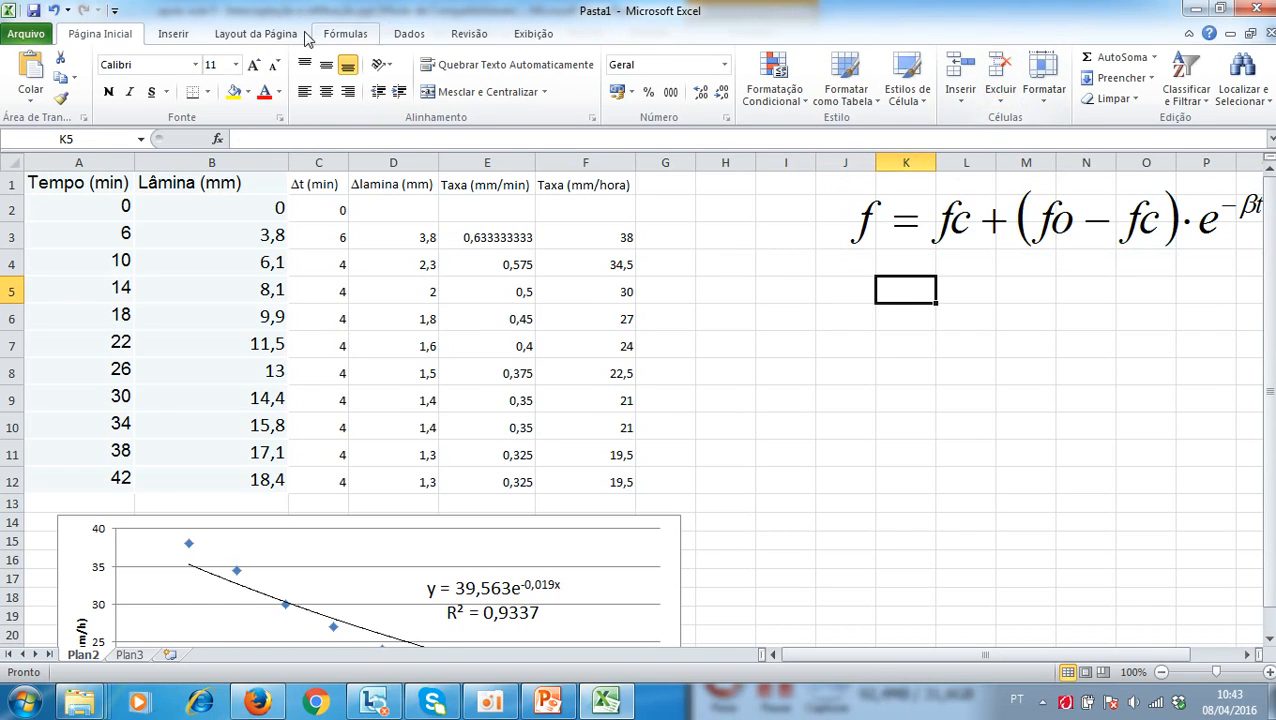
{"action": "left_click", "coordinate": [176, 35]}
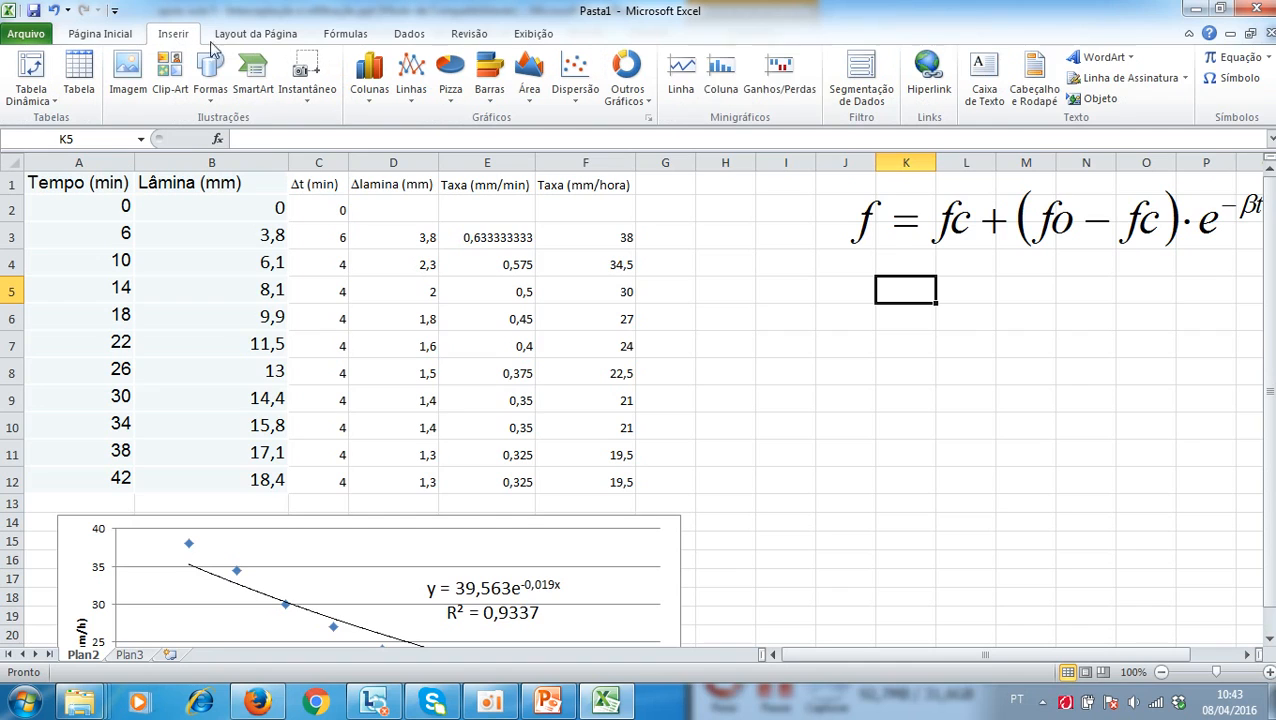
{"action": "left_click", "coordinate": [1227, 60]}
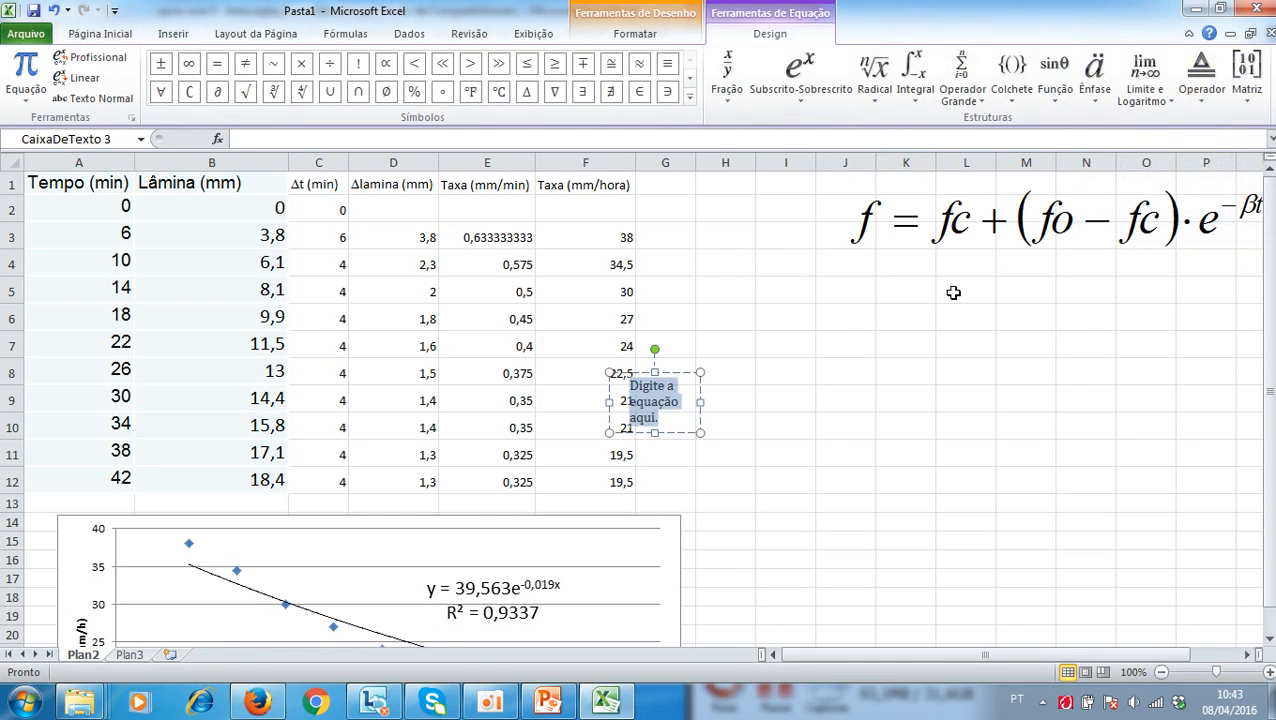
{"action": "left_click_drag", "start_coordinate": [679, 378], "coordinate": [979, 339]}
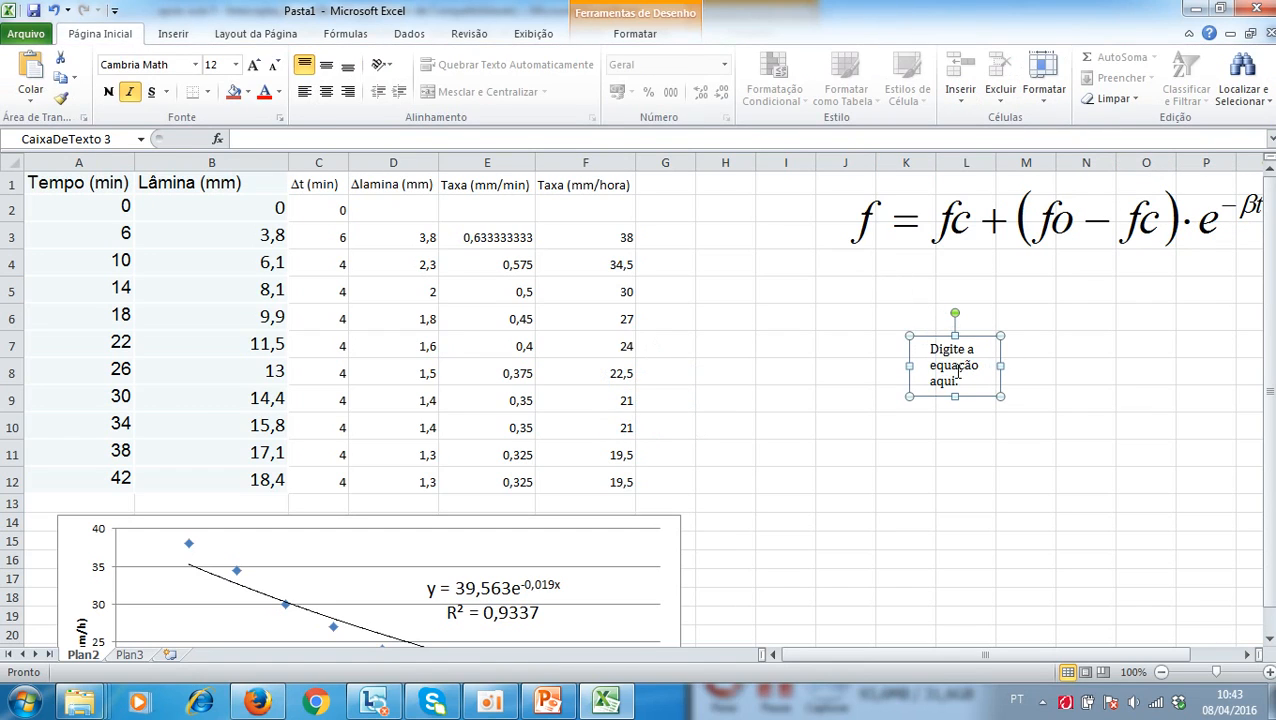
{"action": "left_click", "coordinate": [958, 368]}
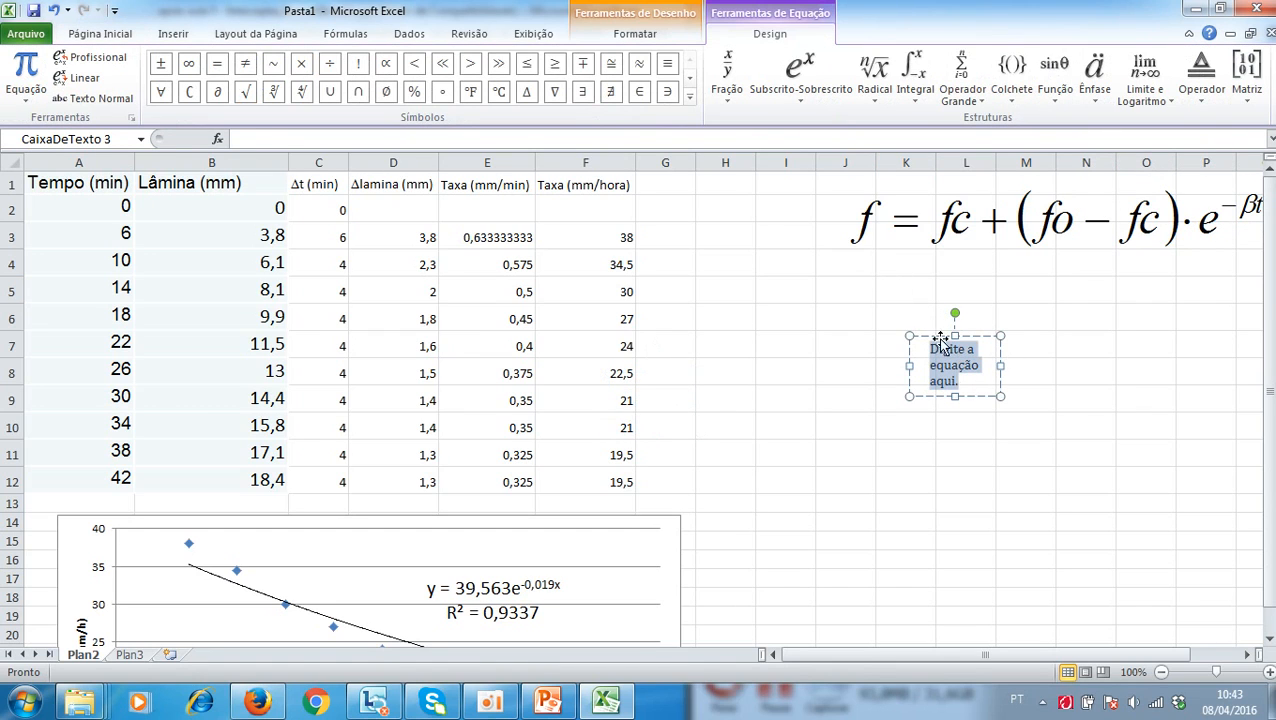
{"action": "left_click", "coordinate": [935, 339]}
{"action": "key", "text": "Delete"}
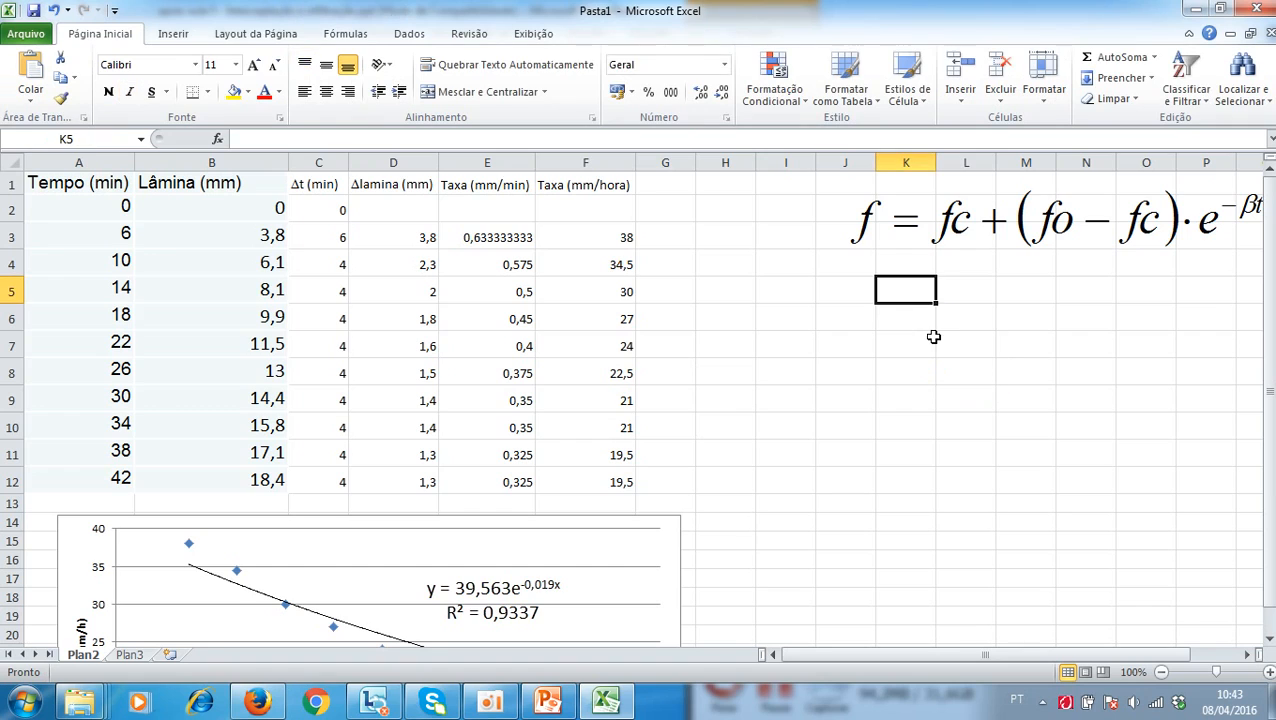
- Enter the substitution "y'=f-fc" in cell J5 and set its font size to 16
{"action": "left_click", "coordinate": [853, 300]}
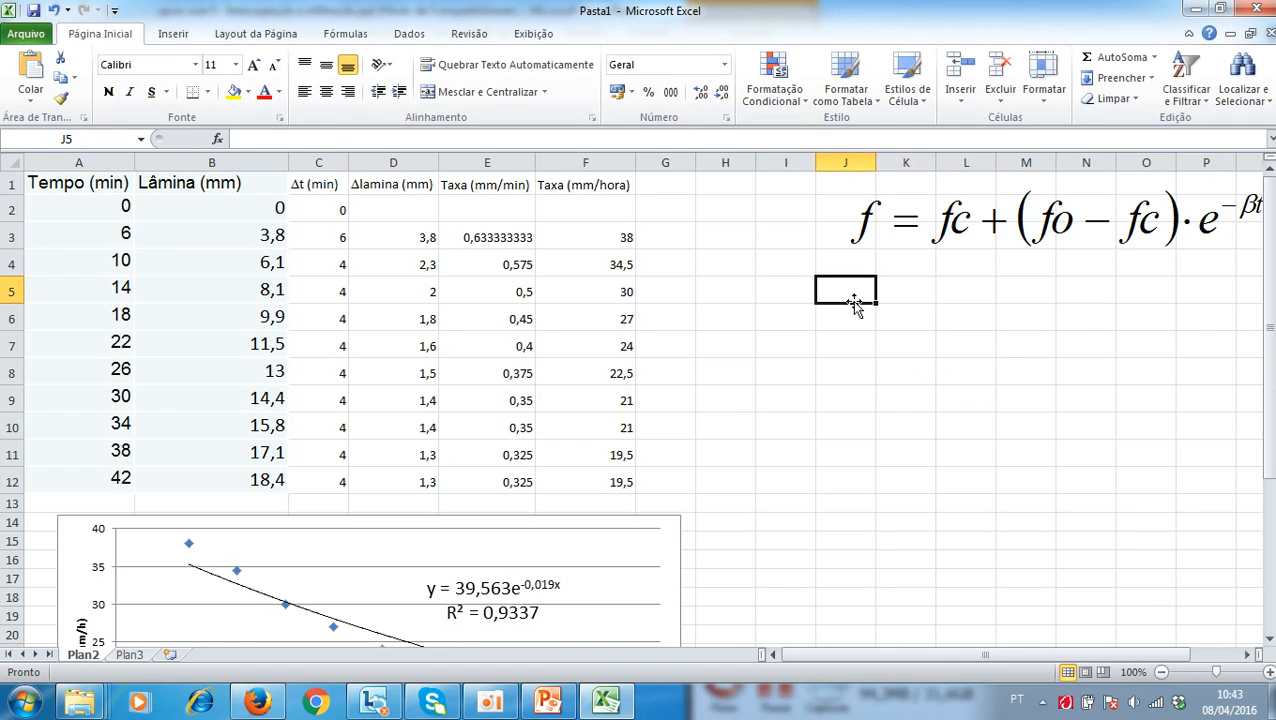
{"action": "type", "text": "y'=f-fc"}
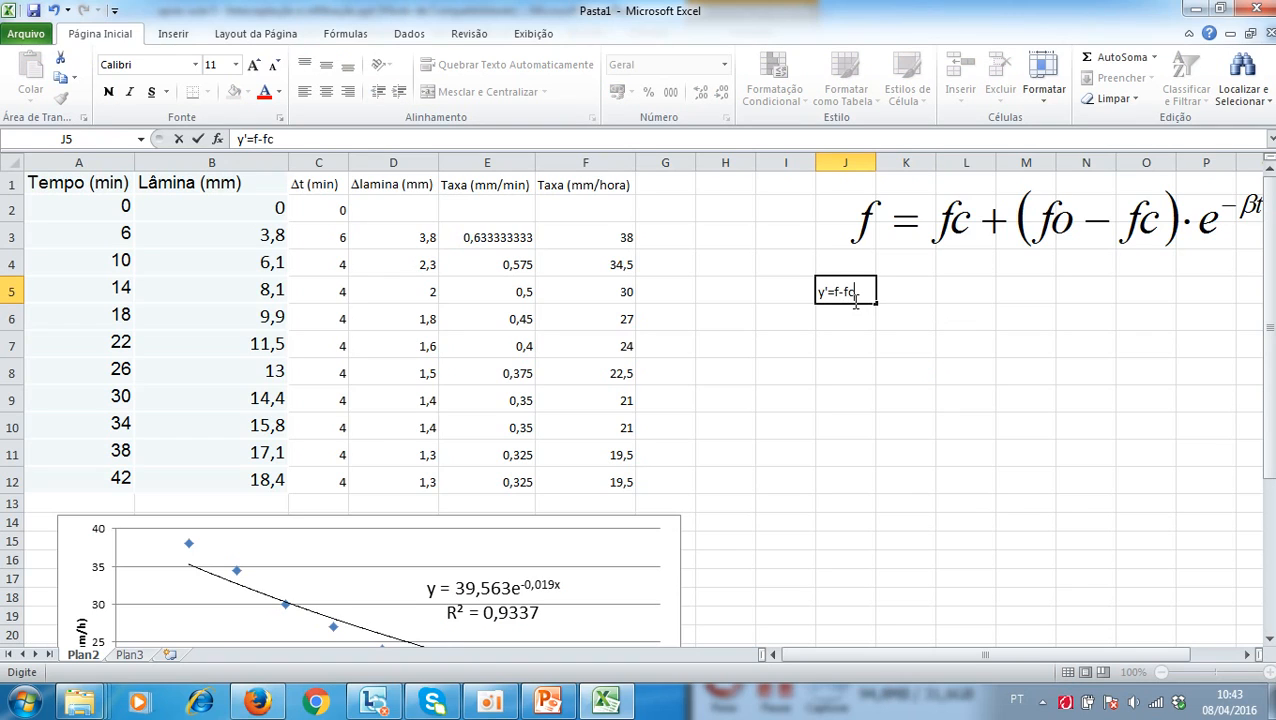
{"action": "key", "text": "Return"}
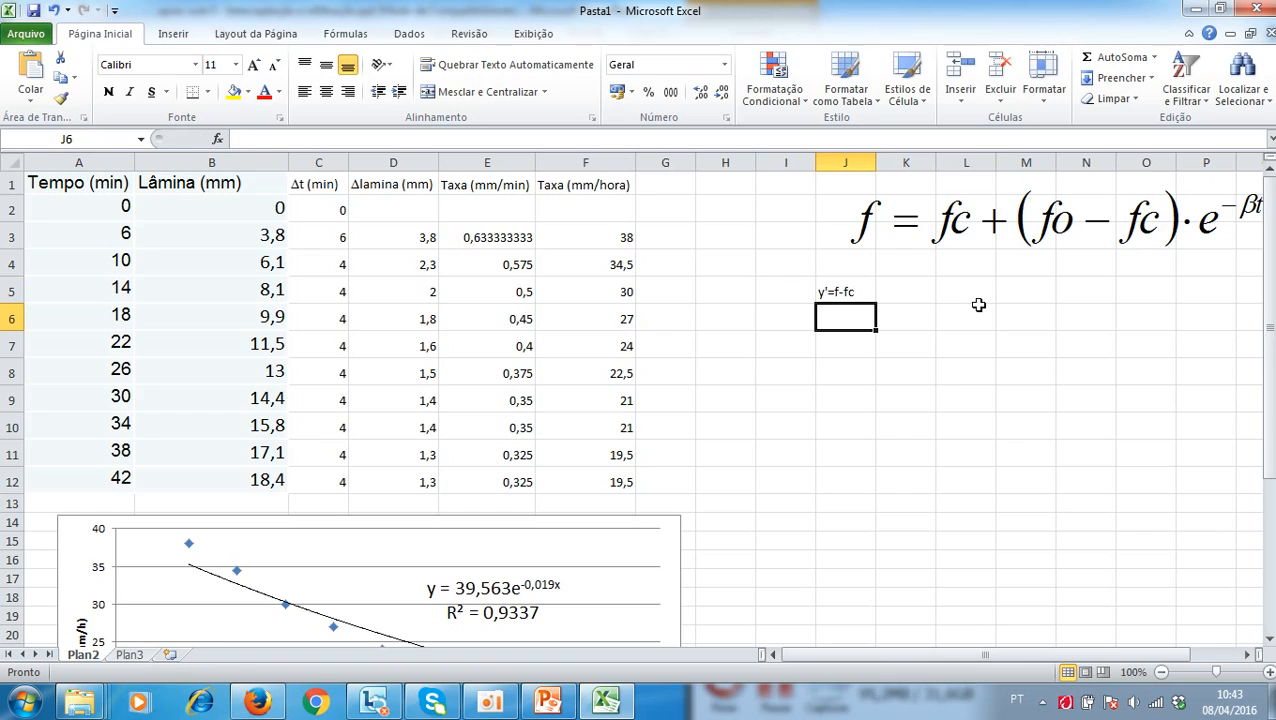
{"action": "left_click", "coordinate": [862, 288]}
{"action": "left_click", "coordinate": [235, 65]}
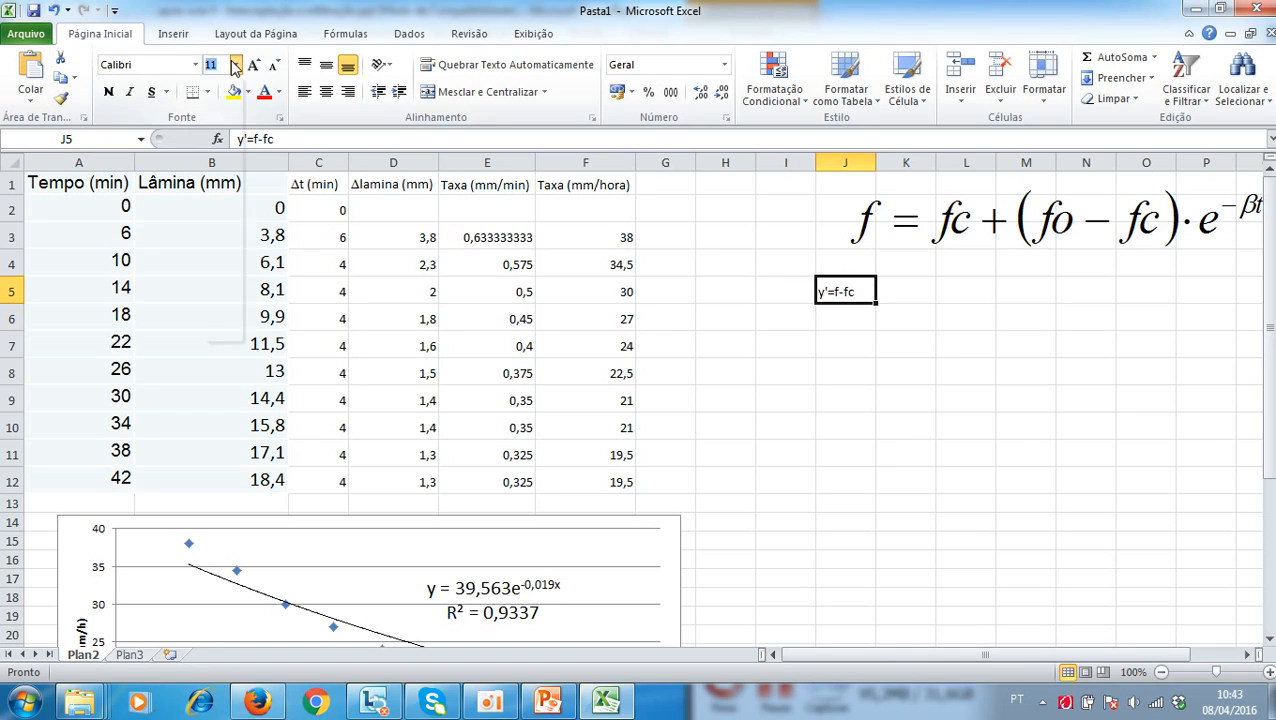
{"action": "left_click", "coordinate": [222, 183]}
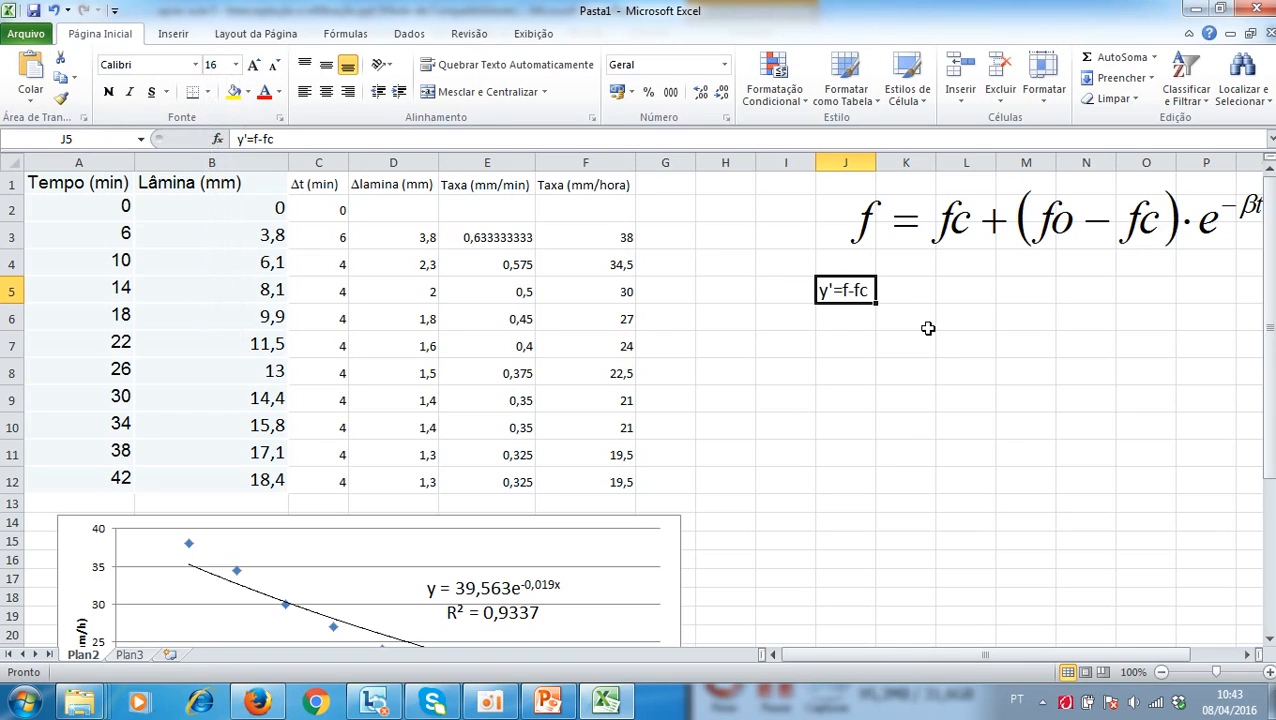
- Enter the substitution "a'=fo-fc" in cell J7
{"action": "left_click", "coordinate": [840, 347]}
{"action": "type", "text": "a'=fo-fc"}
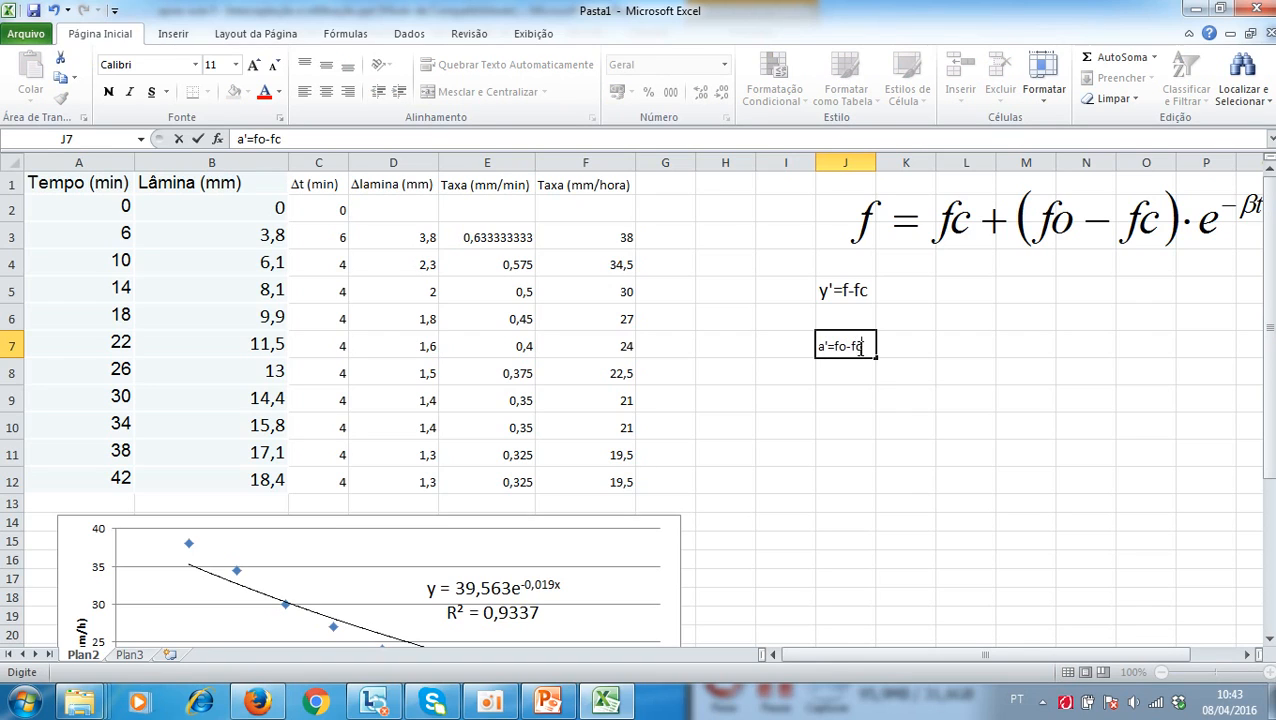
{"action": "key", "text": "Return"}
- Insert a new equation box just below the a'=fo-fc cell and begin it with "y' ="
{"action": "left_click", "coordinate": [846, 482]}
{"action": "left_click", "coordinate": [848, 422]}
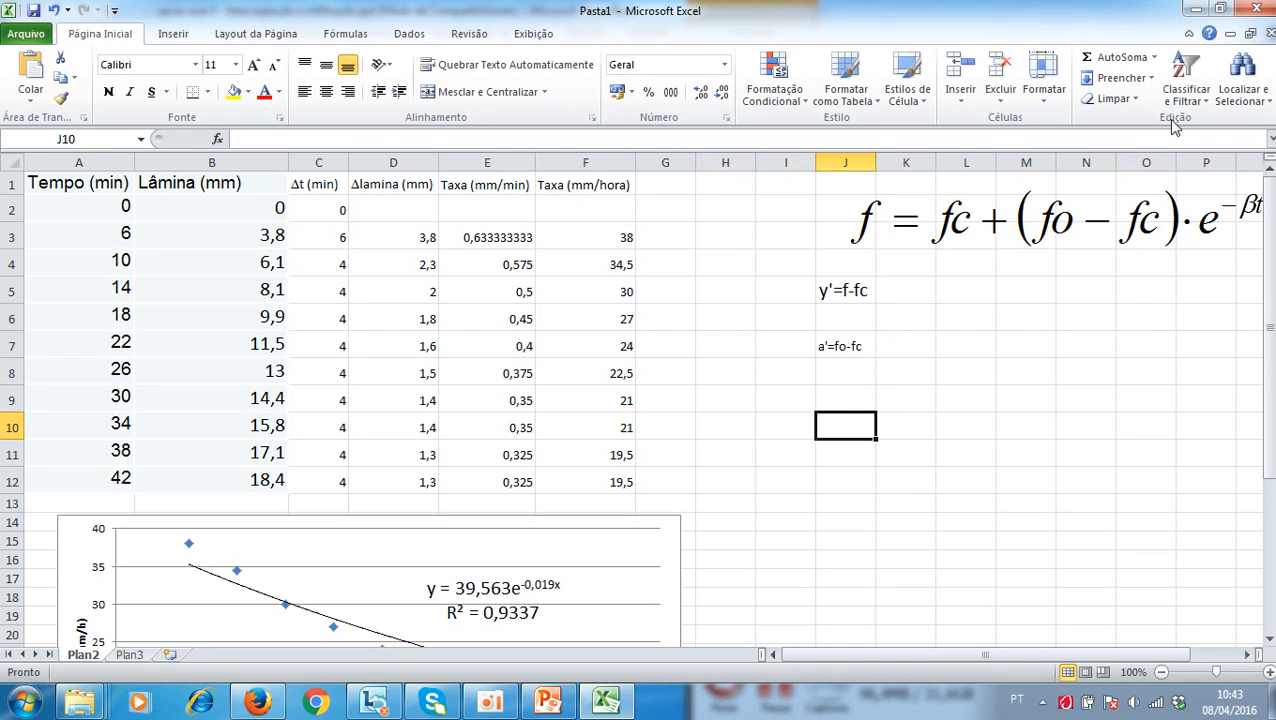
{"action": "left_click", "coordinate": [173, 33]}
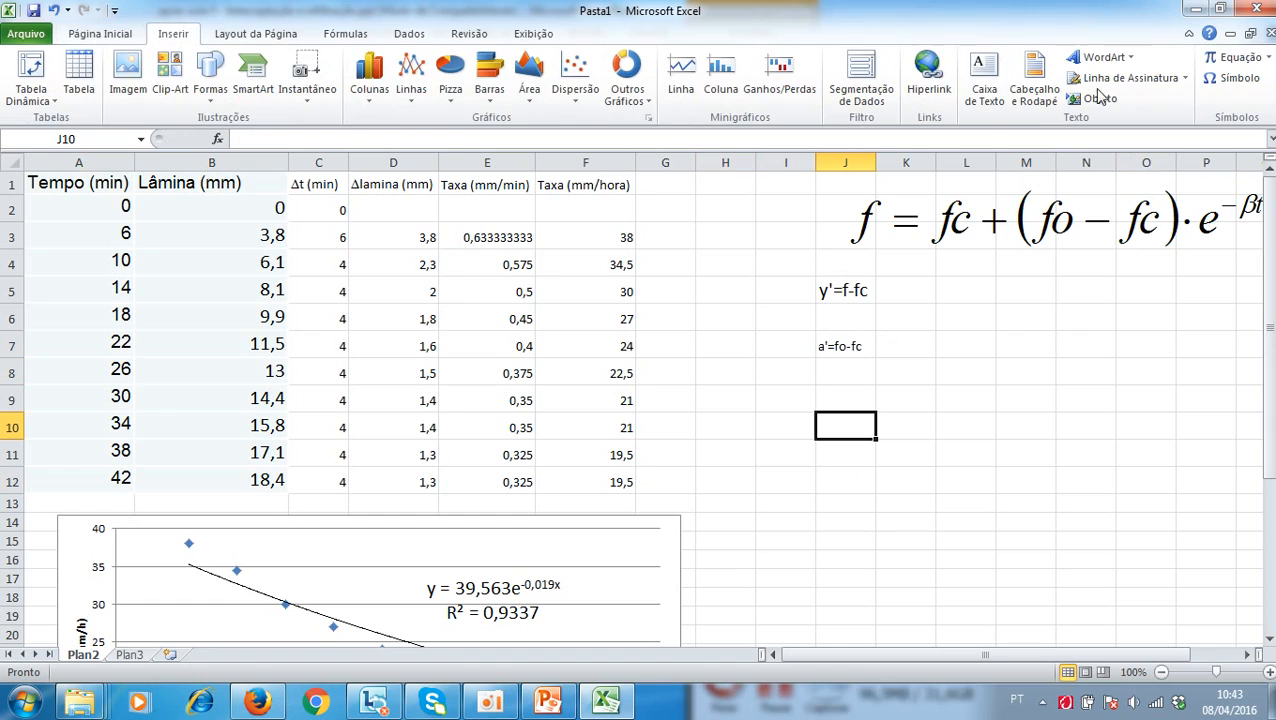
{"action": "left_click", "coordinate": [1236, 58]}
{"action": "left_click_drag", "start_coordinate": [696, 381], "coordinate": [850, 401]}
{"action": "type", "text": "y' ="}
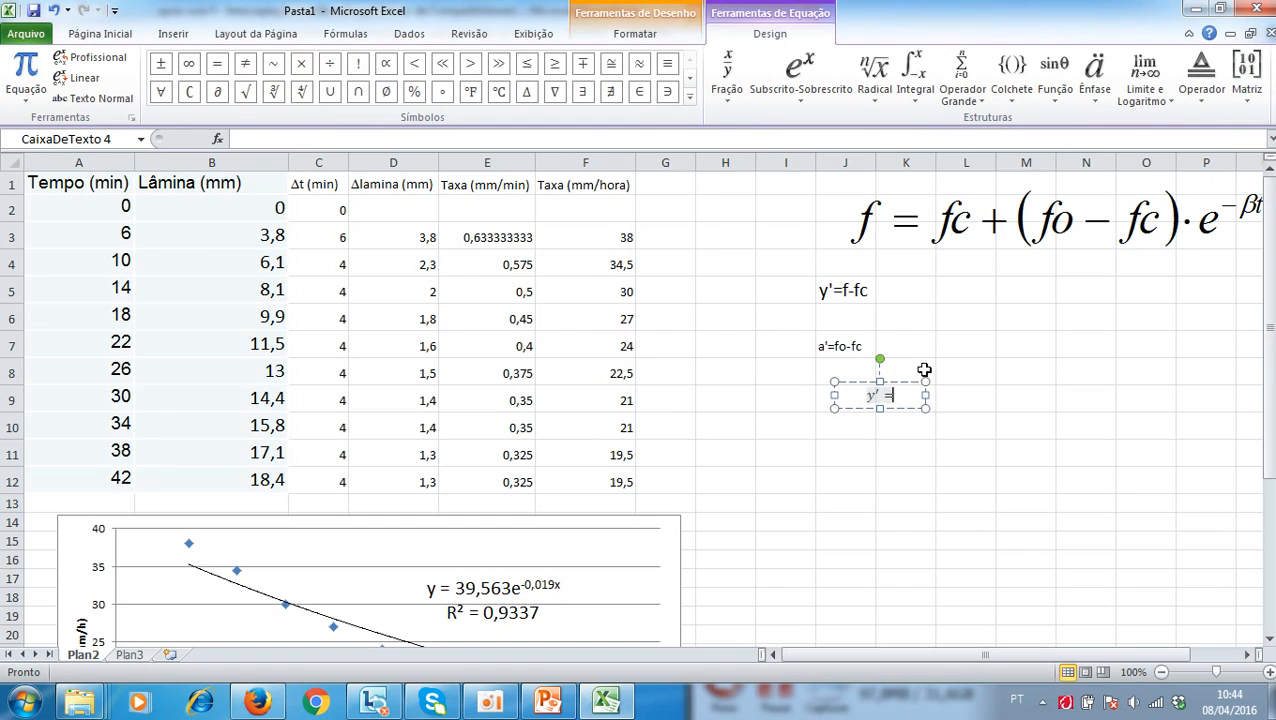
- Set the font size of the new equation's text to 18
{"action": "left_click_drag", "start_coordinate": [866, 395], "coordinate": [895, 398]}
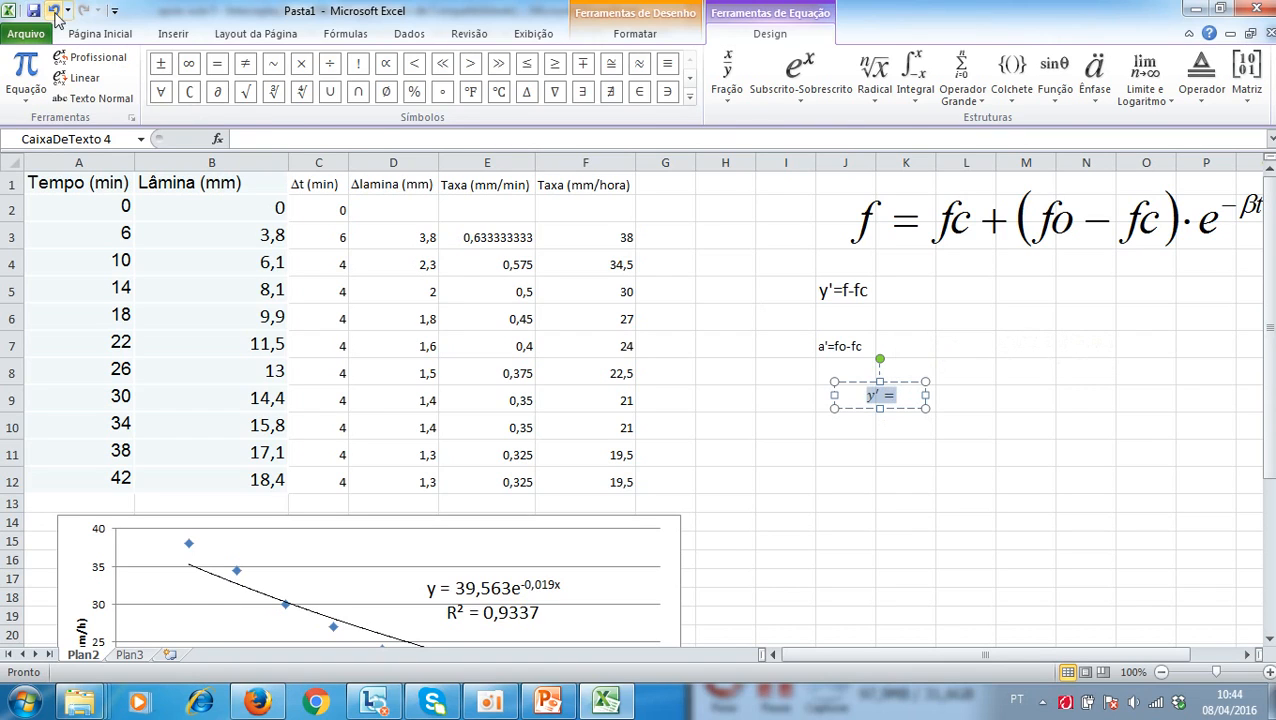
{"action": "left_click", "coordinate": [100, 33]}
{"action": "left_click", "coordinate": [236, 64]}
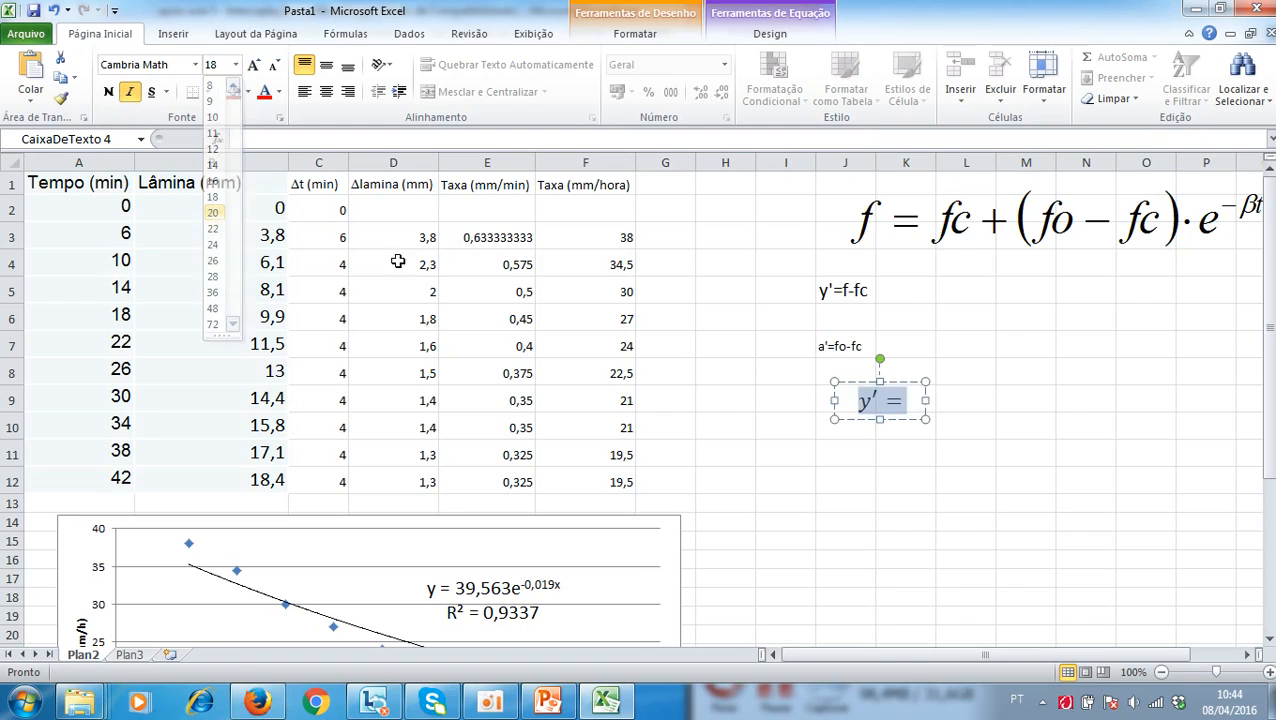
{"action": "left_click", "coordinate": [212, 196]}
{"action": "left_click", "coordinate": [917, 400]}
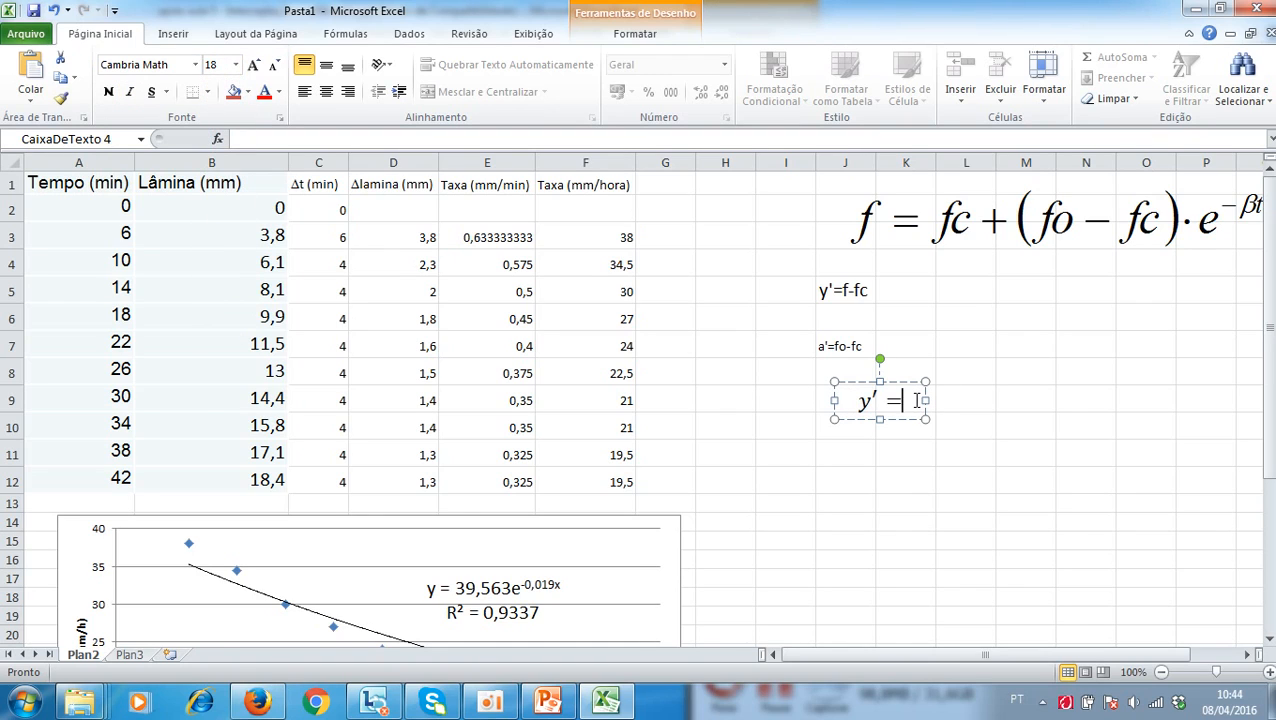
{"action": "type", "text": "a′"}
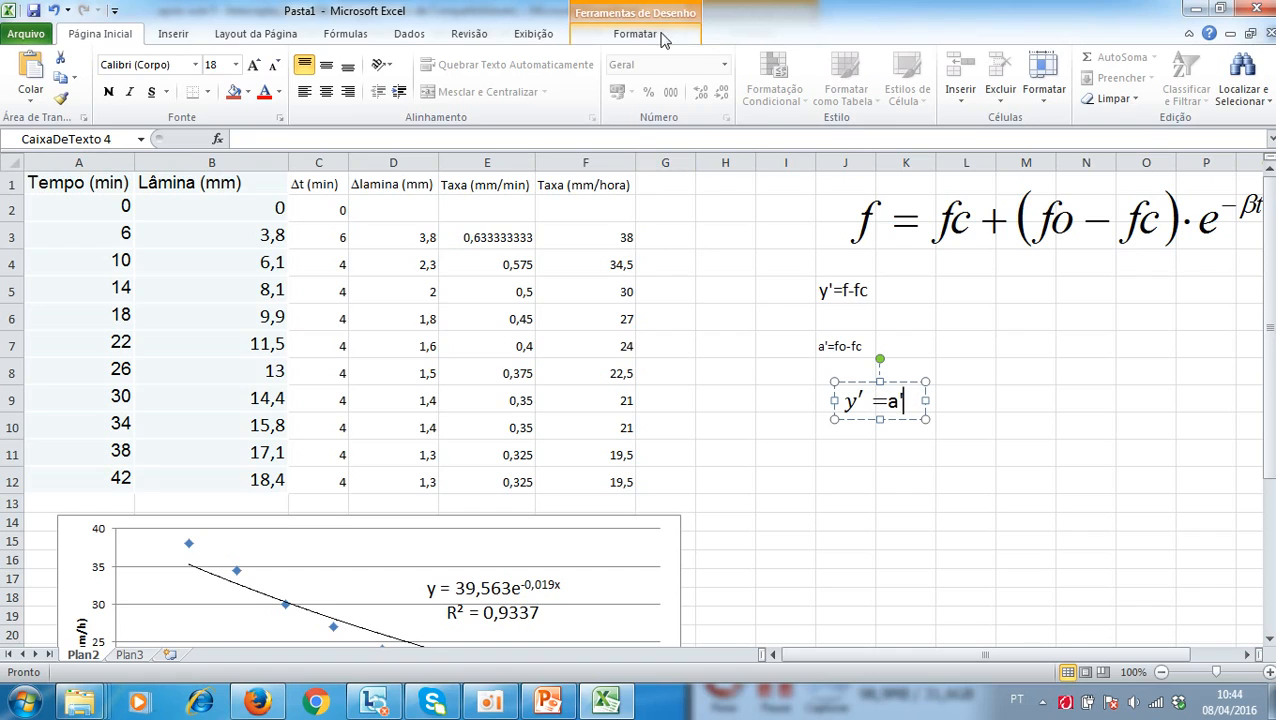
{"action": "left_click", "coordinate": [660, 36]}
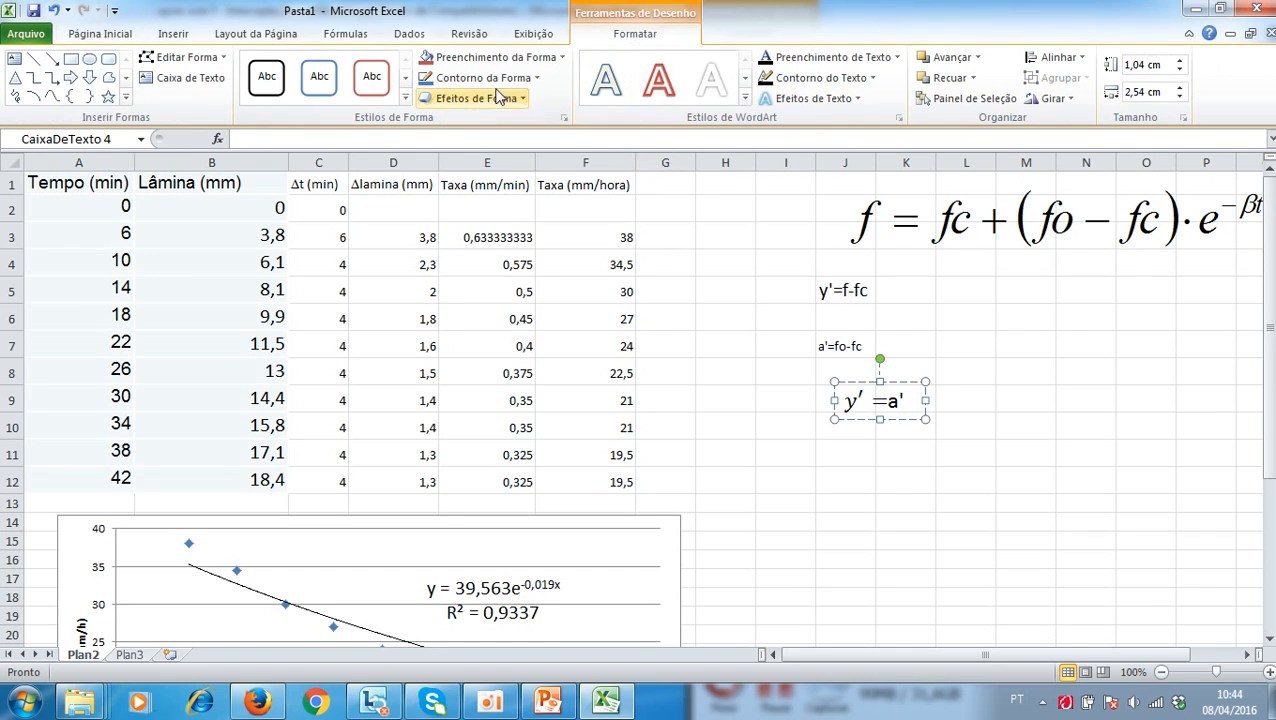
{"action": "type", "text": "'"}
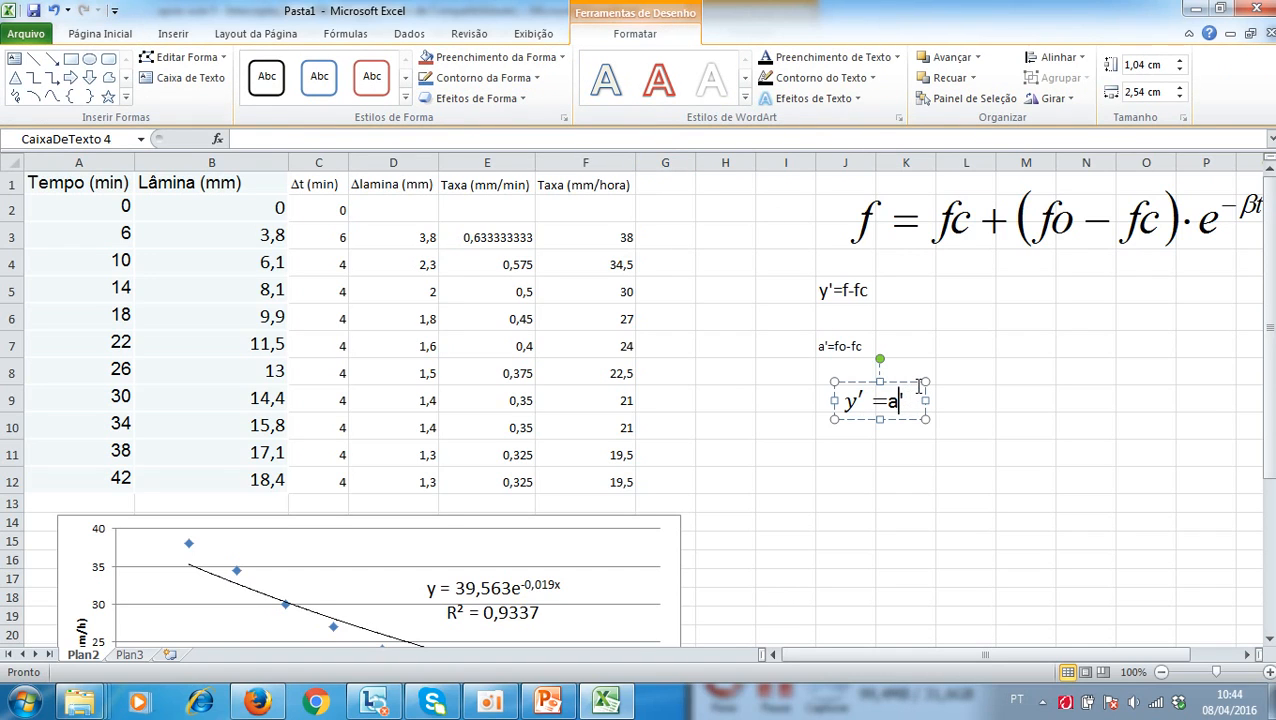
{"action": "key", "text": "BackSpace"}
{"action": "key", "text": "BackSpace"}
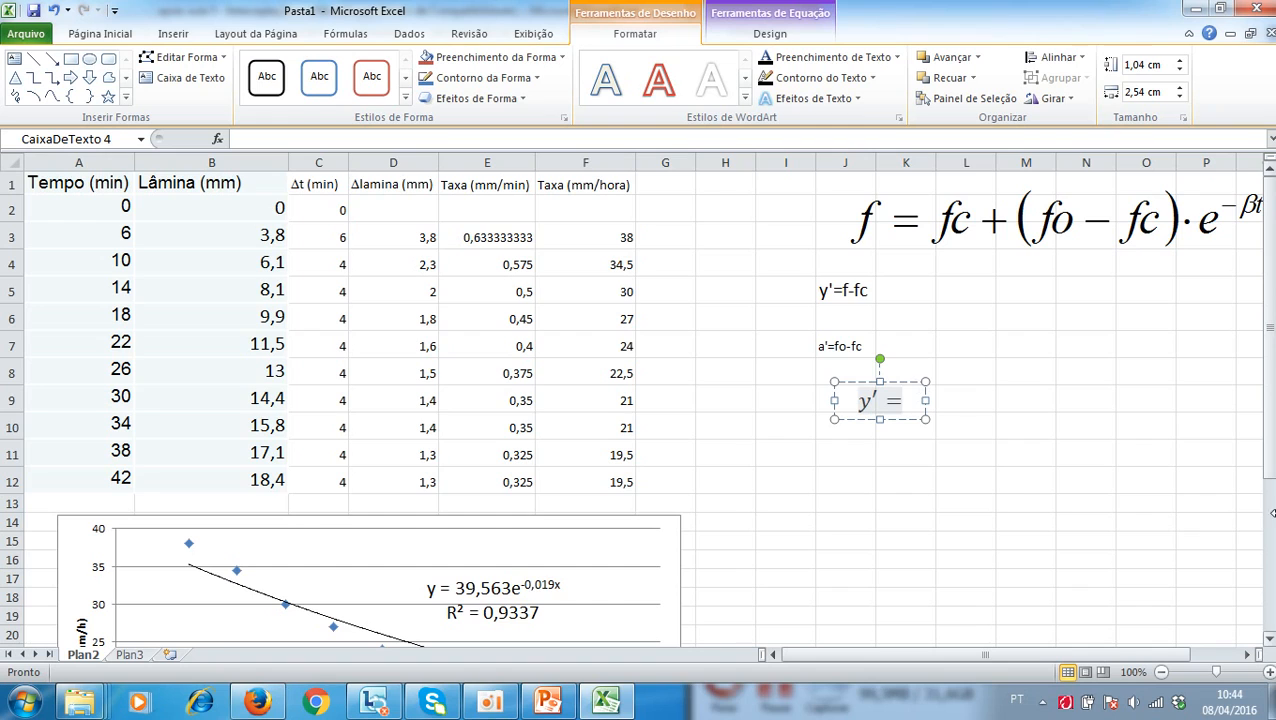
- Add a' and a multiplication dot to the equation, and widen its box to roughly three times its width
{"action": "type", "text": "a'"}
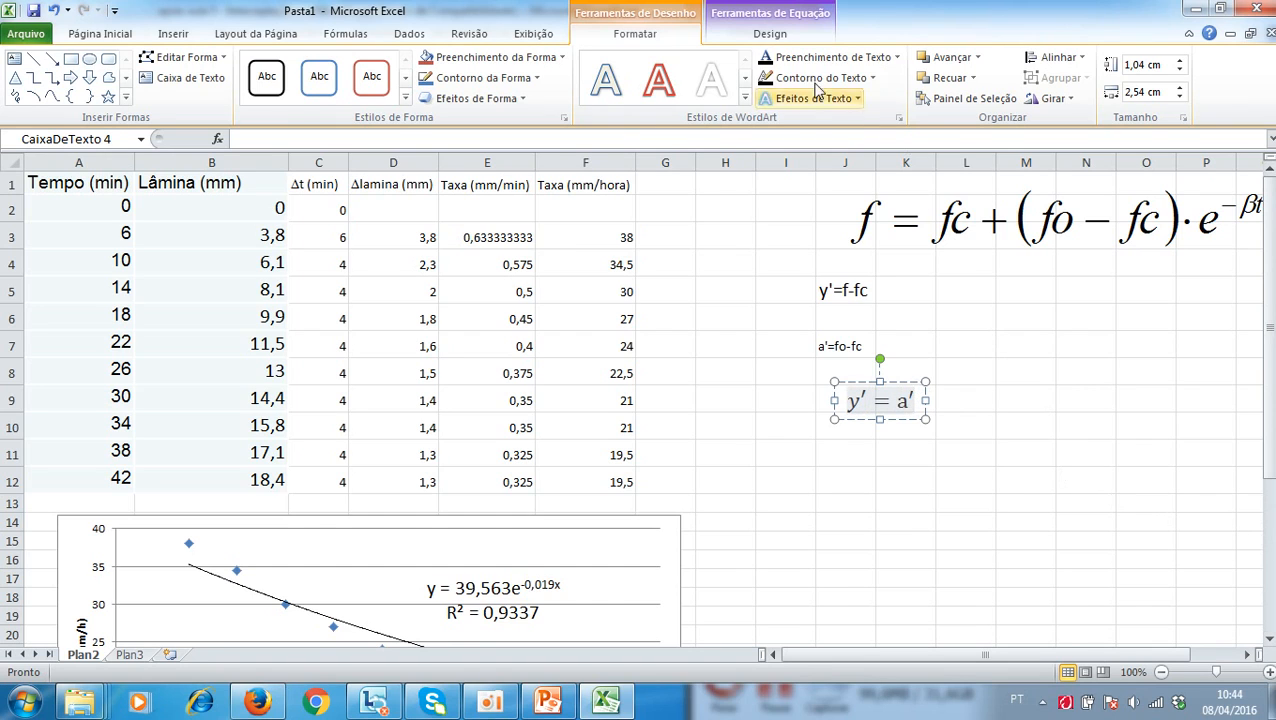
{"action": "left_click", "coordinate": [769, 34]}
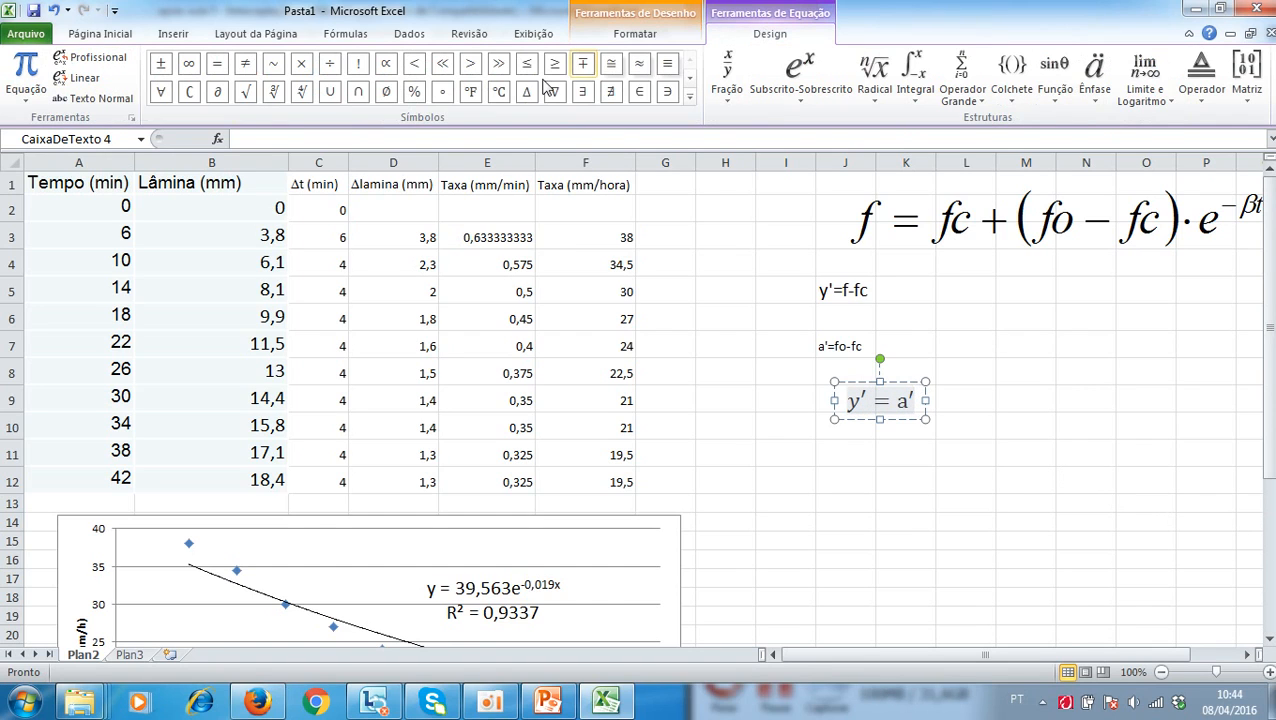
{"action": "left_click", "coordinate": [688, 80]}
{"action": "left_click", "coordinate": [333, 96]}
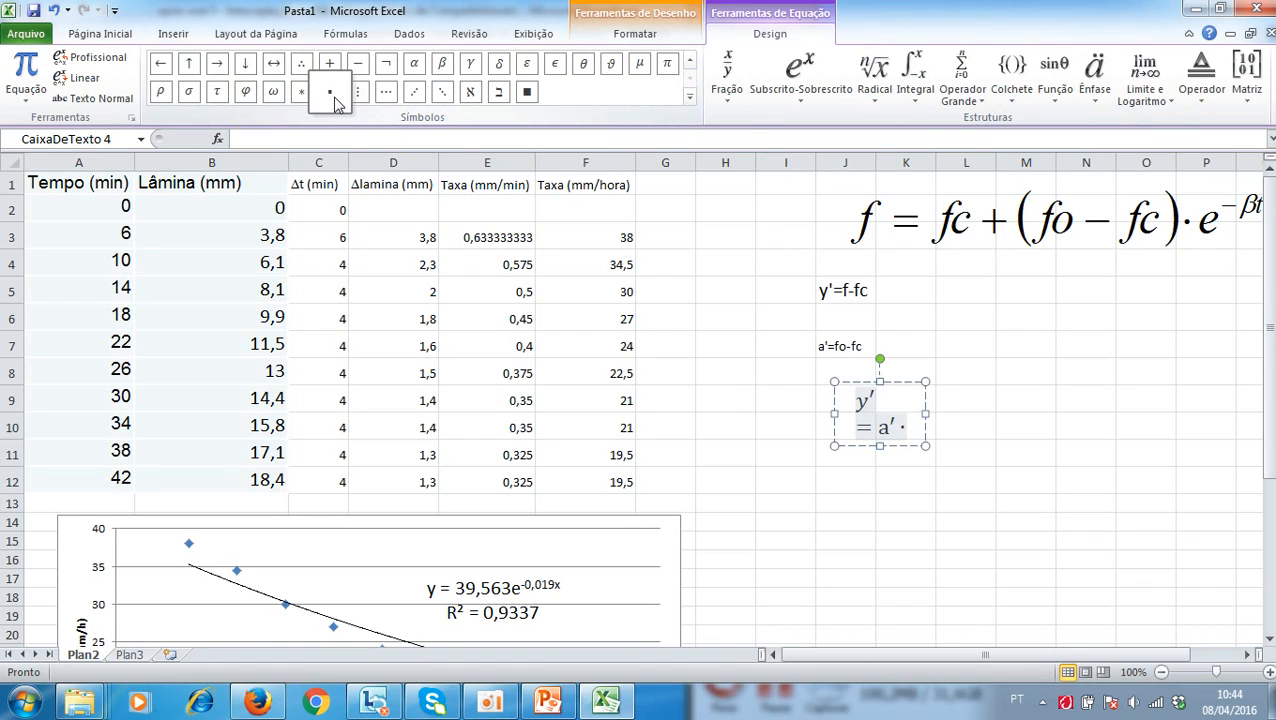
{"action": "left_click_drag", "start_coordinate": [927, 413], "coordinate": [1107, 419]}
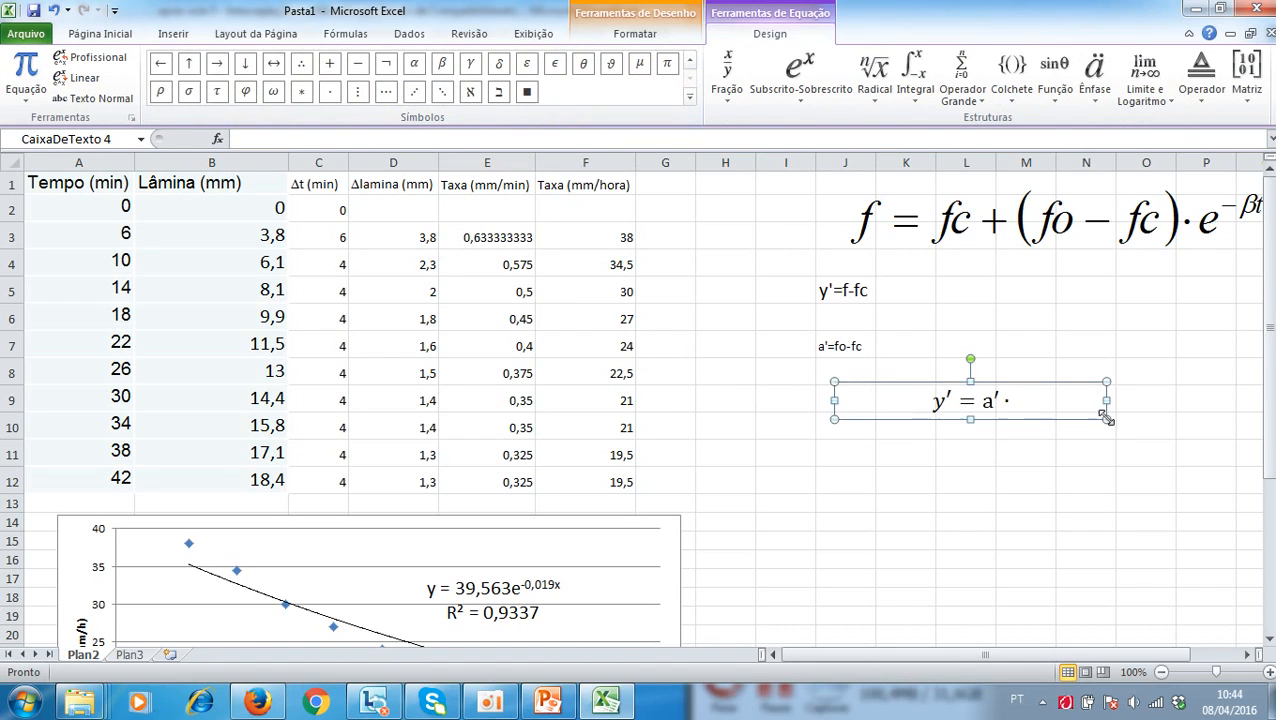
- Append the common superscript expression e^(-iωt) to the end of the equation
{"action": "left_click", "coordinate": [1020, 404]}
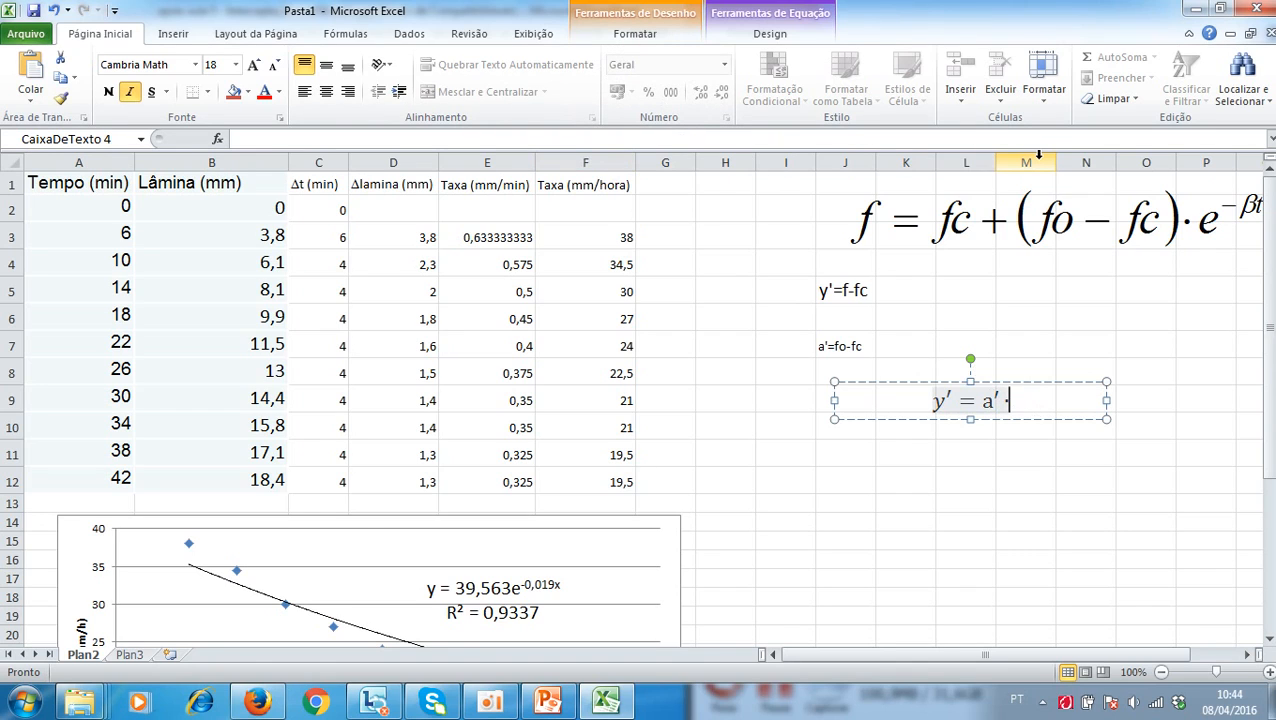
{"action": "left_click", "coordinate": [790, 35]}
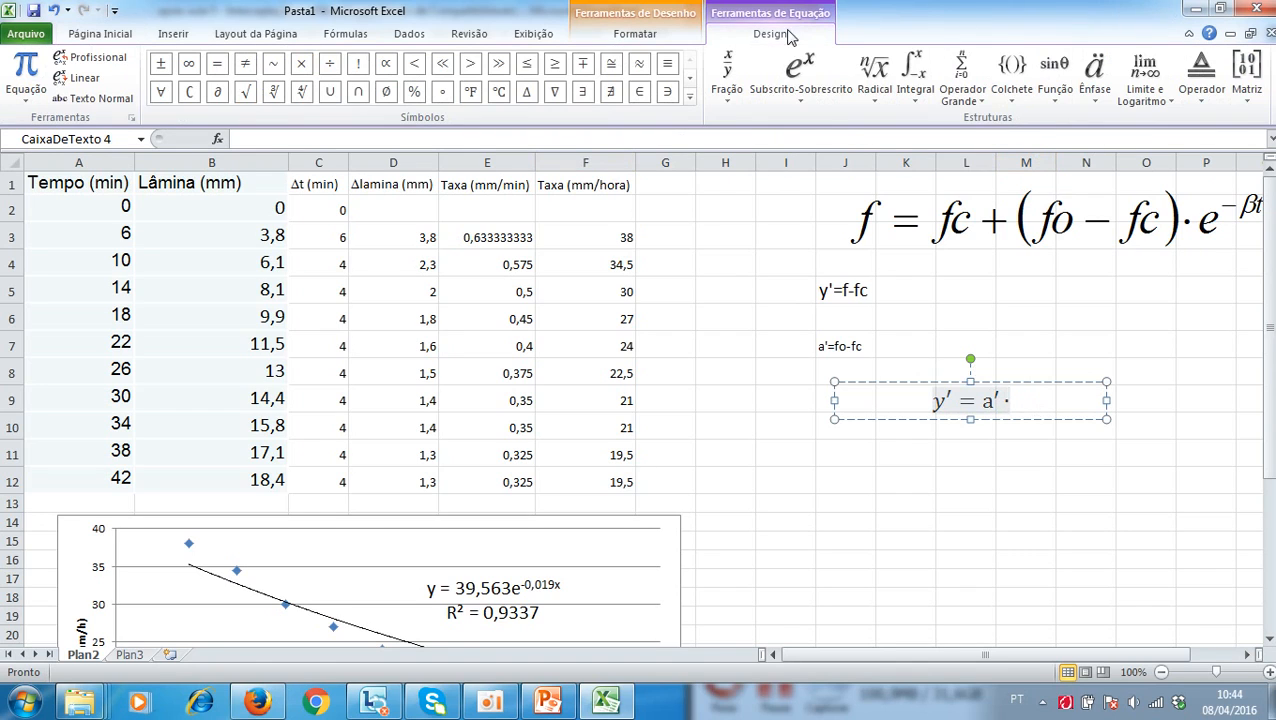
{"action": "left_click", "coordinate": [801, 98]}
{"action": "left_click", "coordinate": [866, 298]}
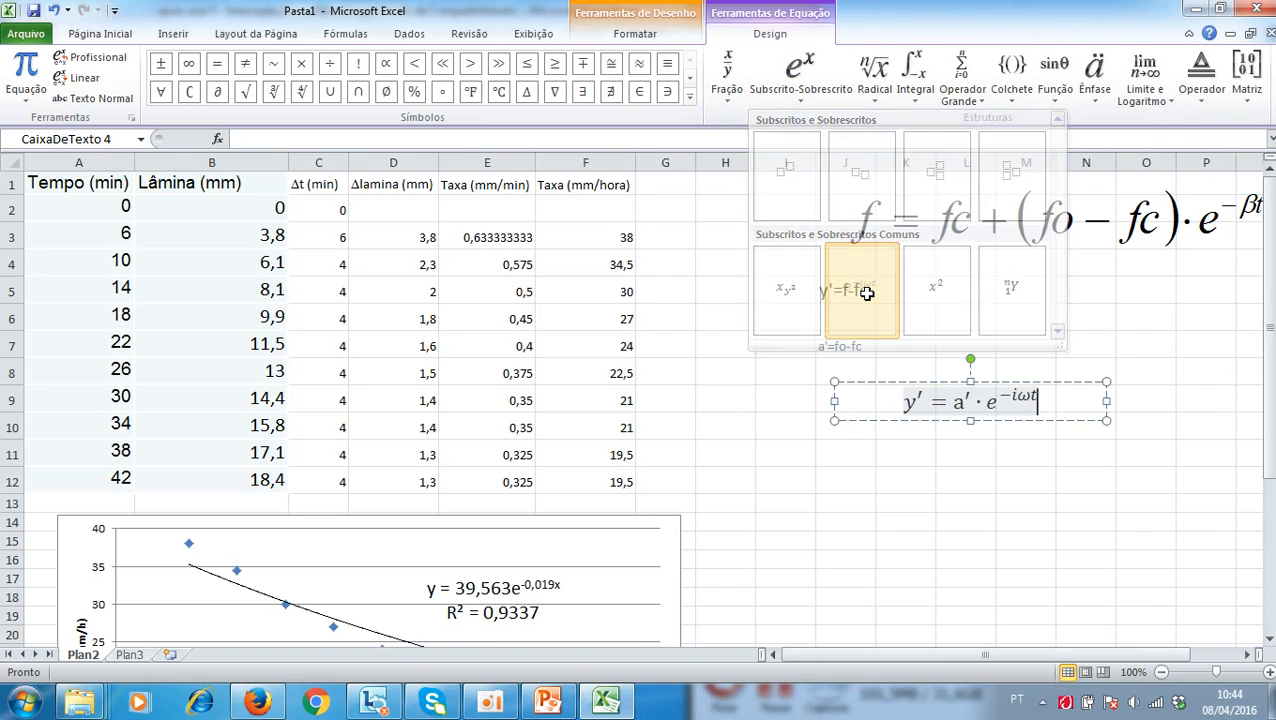
- Replace iω with β in the equation's exponent and shift the equation box slightly left, so it starts at column J
{"action": "key", "text": "Left"}
{"action": "key", "text": "Left"}
{"action": "key", "text": "shift+Left"}
{"action": "key", "text": "shift+Left"}
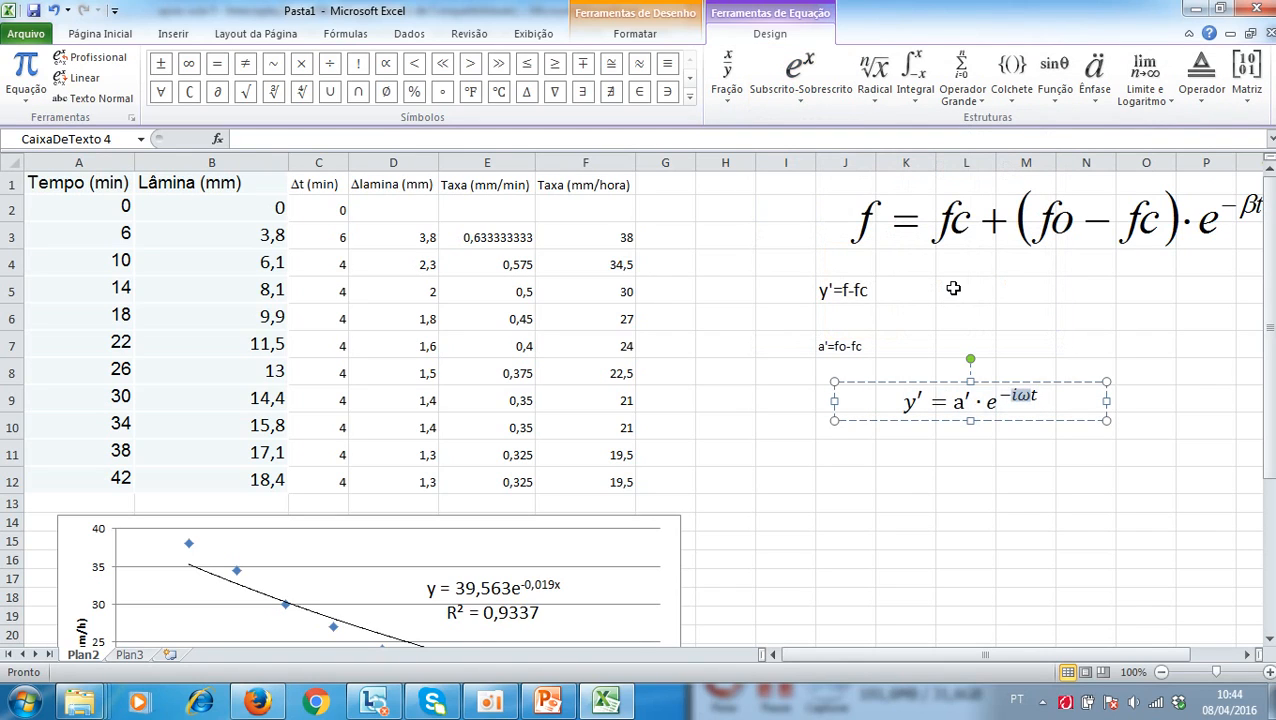
{"action": "left_click", "coordinate": [690, 77]}
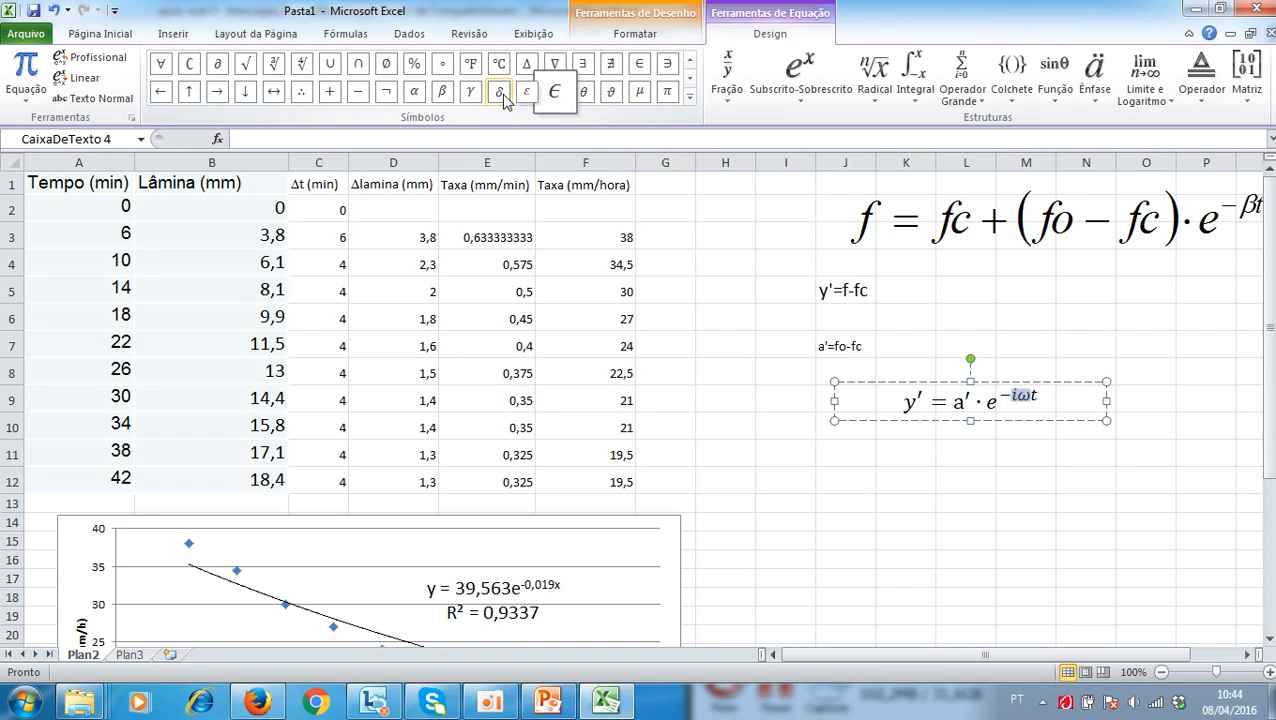
{"action": "left_click", "coordinate": [442, 91]}
{"action": "left_click", "coordinate": [1050, 484]}
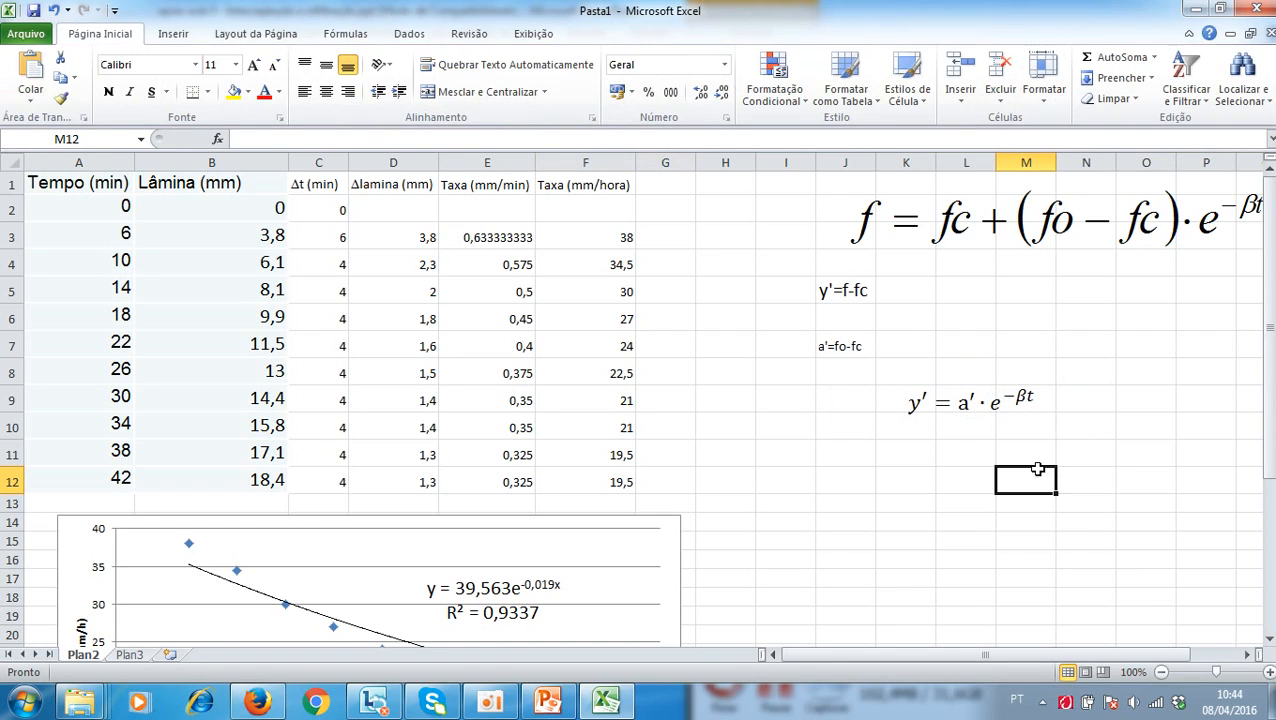
{"action": "left_click", "coordinate": [950, 400]}
{"action": "left_click_drag", "start_coordinate": [927, 385], "coordinate": [904, 382]}
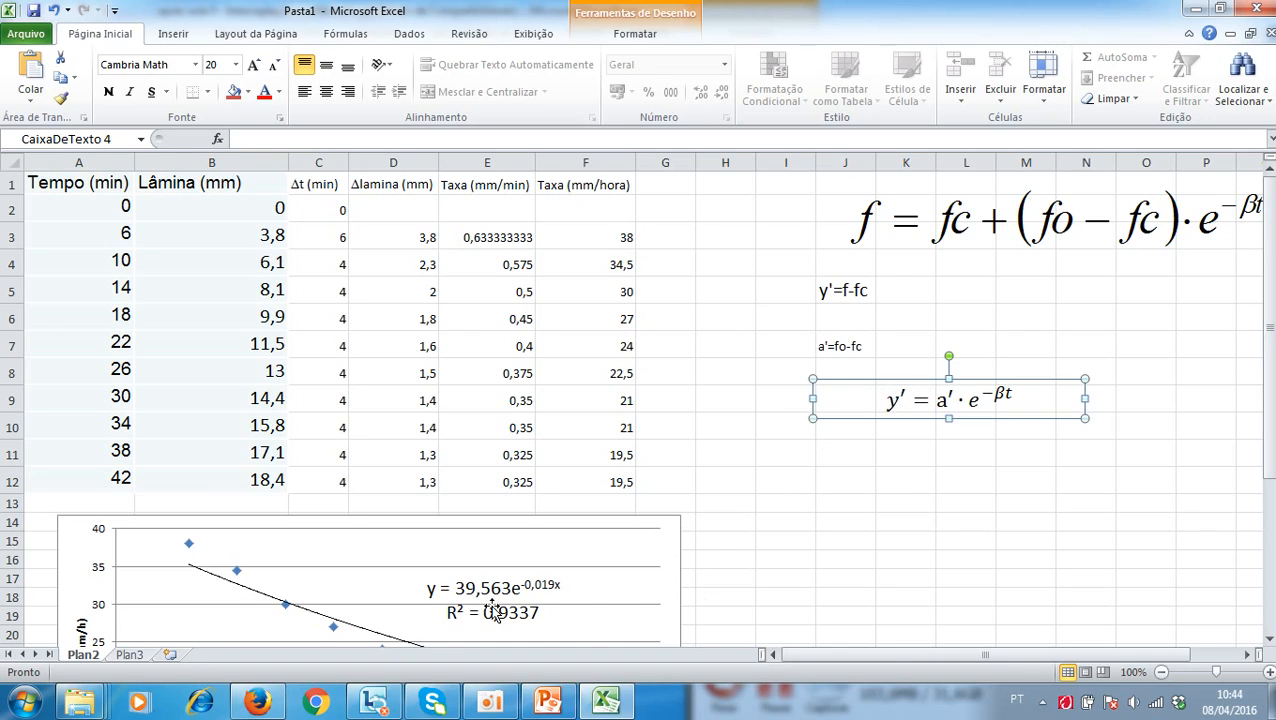
{"action": "left_click", "coordinate": [466, 590]}
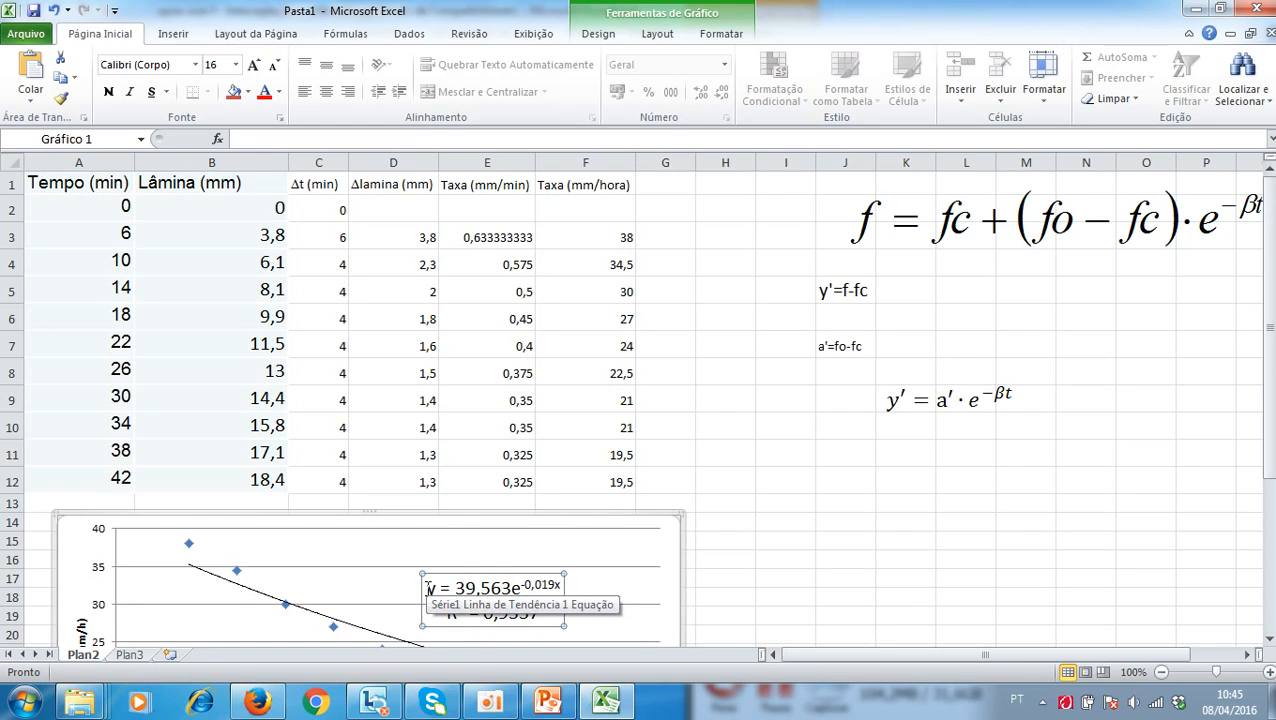
{"action": "left_click", "coordinate": [428, 588]}
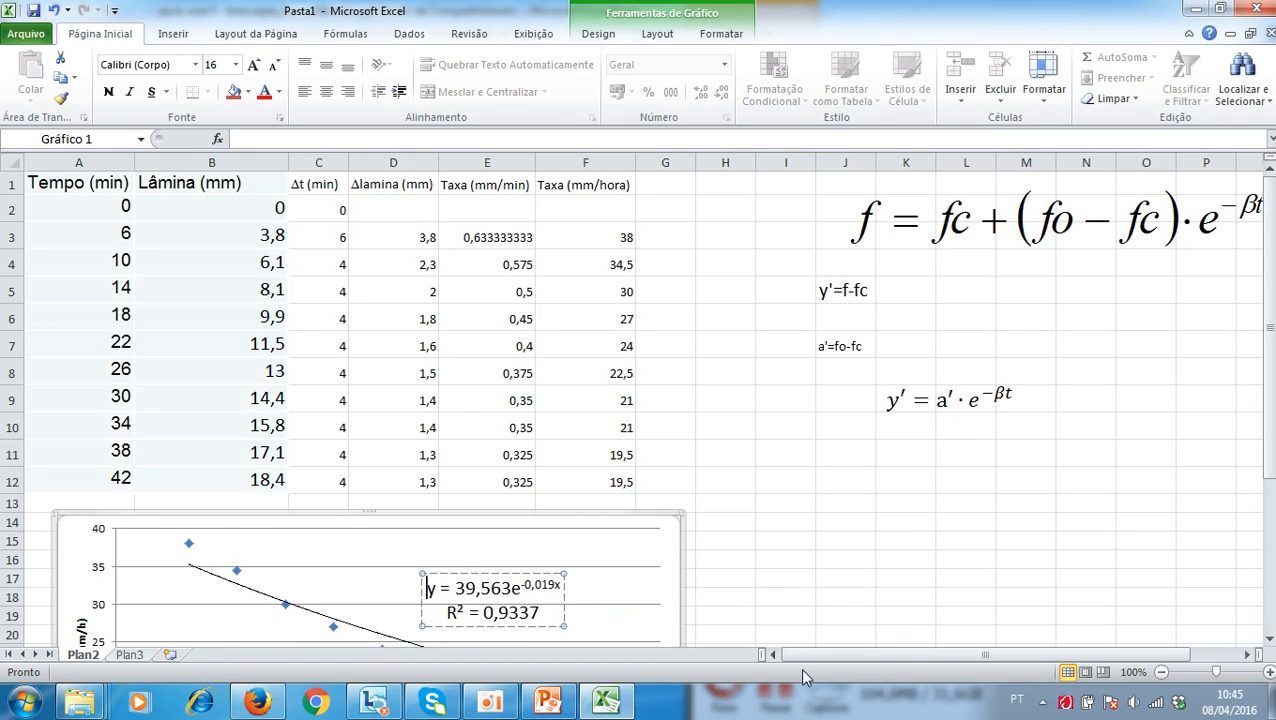
{"action": "left_click", "coordinate": [889, 392]}
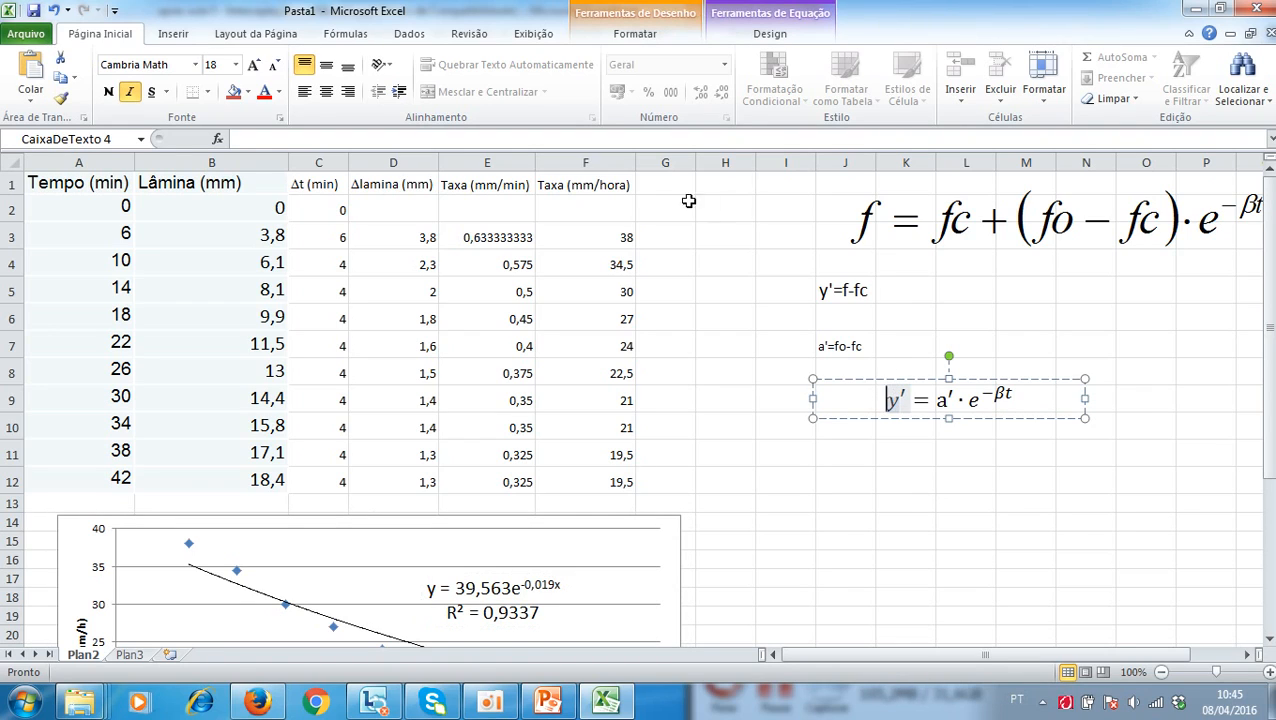
{"action": "left_click", "coordinate": [660, 186]}
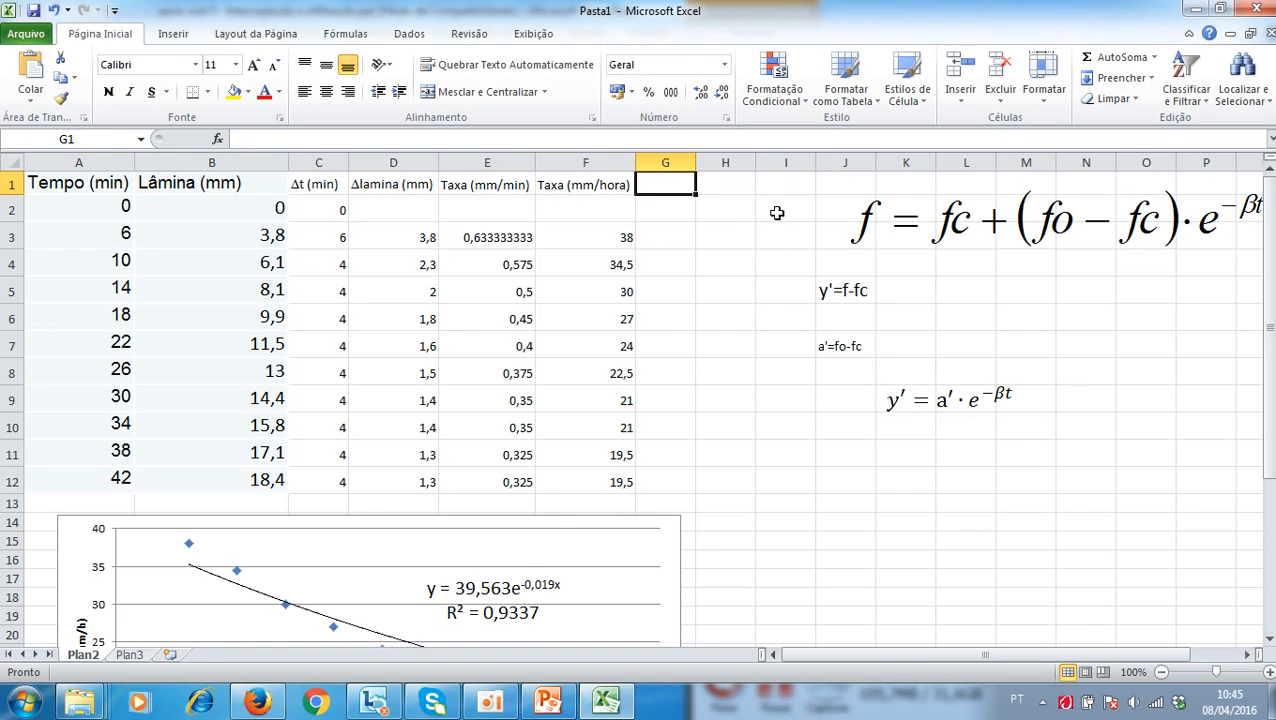
{"action": "left_click", "coordinate": [826, 285]}
{"action": "left_click", "coordinate": [834, 346]}
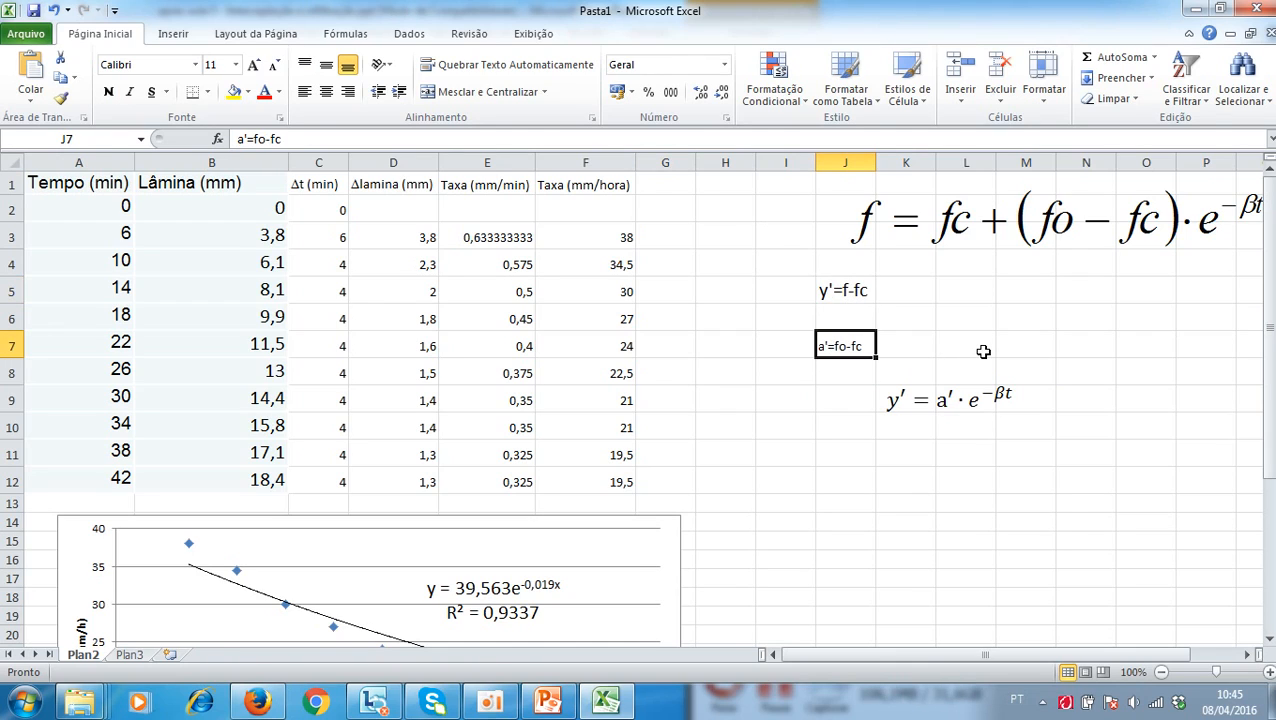
- Enter the column header "Y'" in cell G1
{"action": "left_click", "coordinate": [675, 181]}
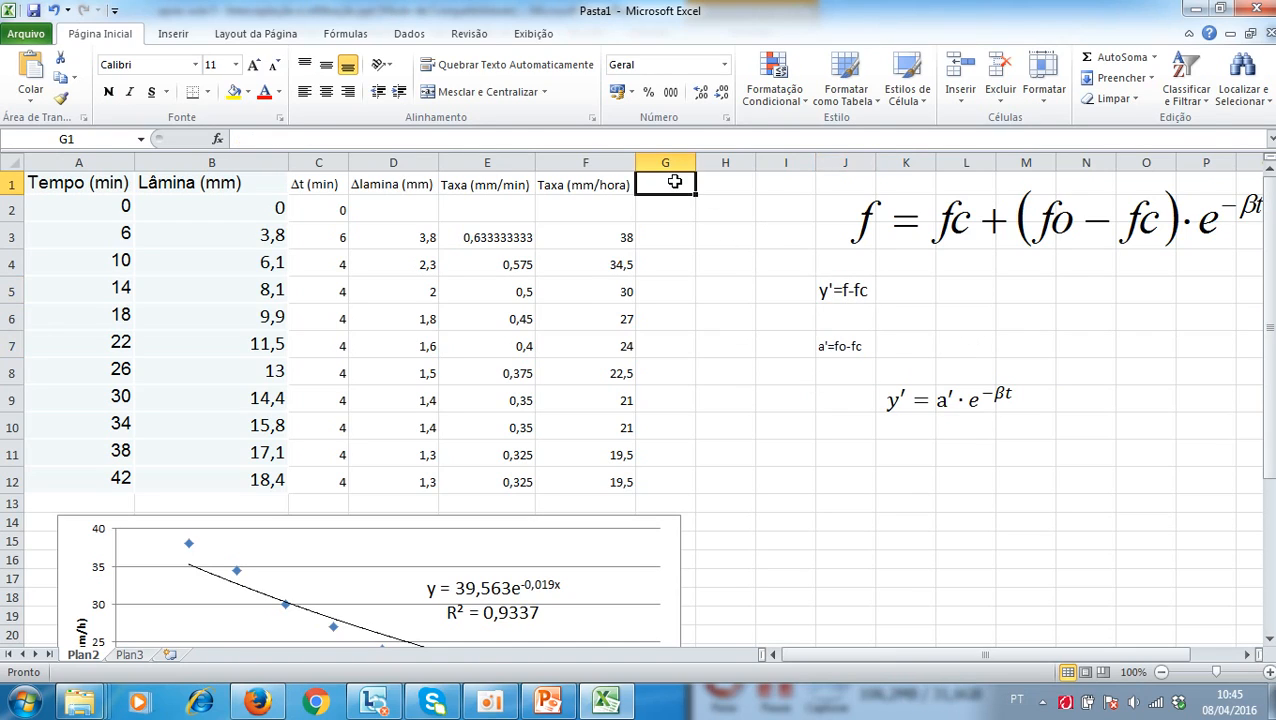
{"action": "type", "text": "Y"}
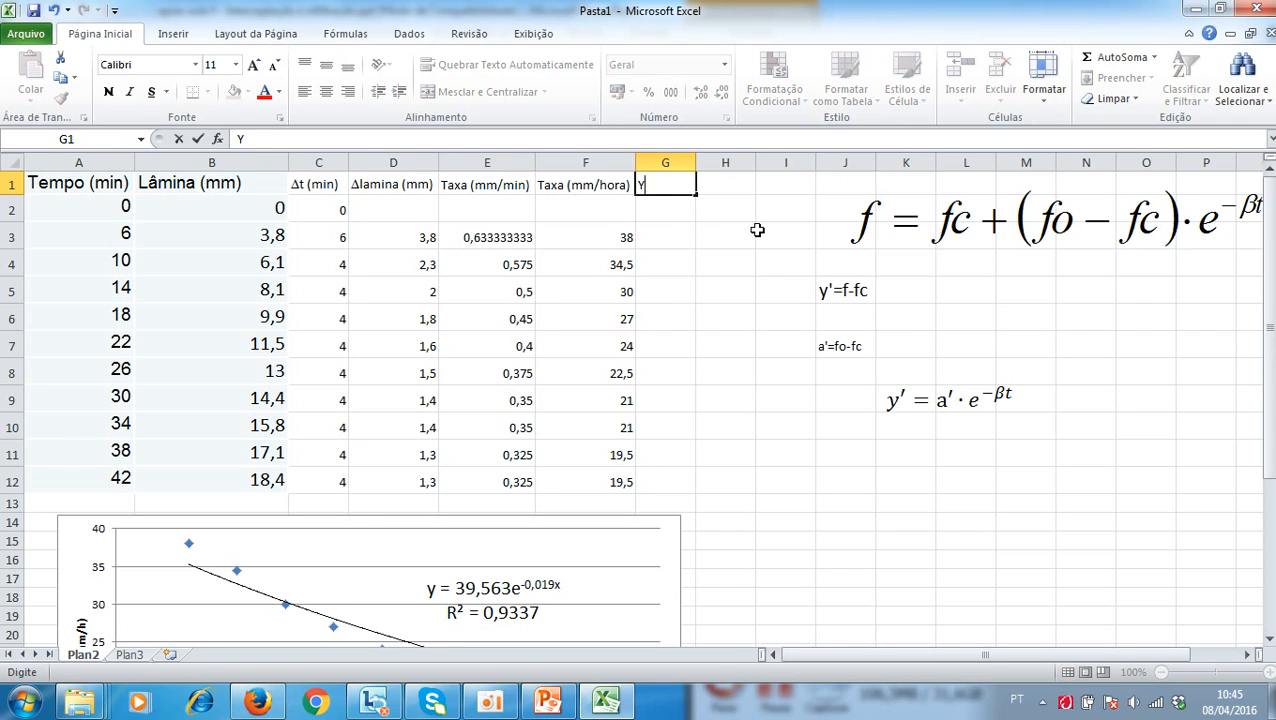
{"action": "key", "text": "Return"}
{"action": "key", "text": "Return"}
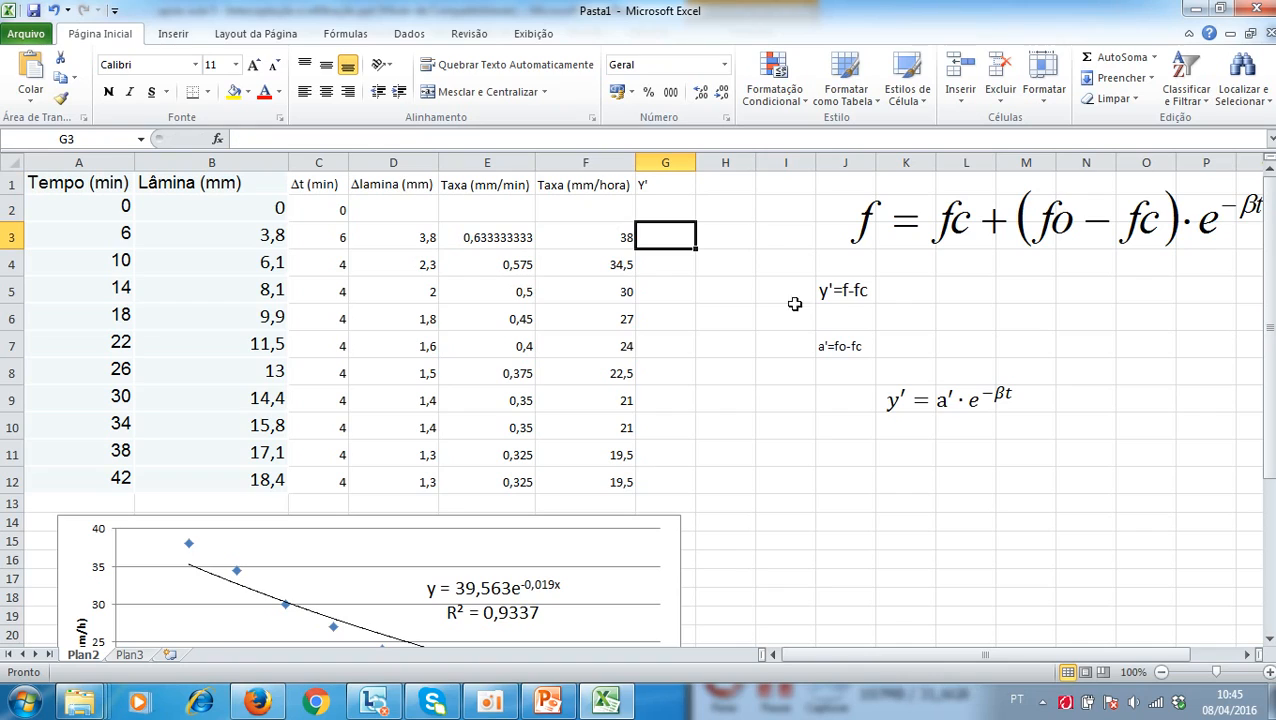
{"action": "left_click", "coordinate": [588, 242]}
{"action": "left_click", "coordinate": [666, 236]}
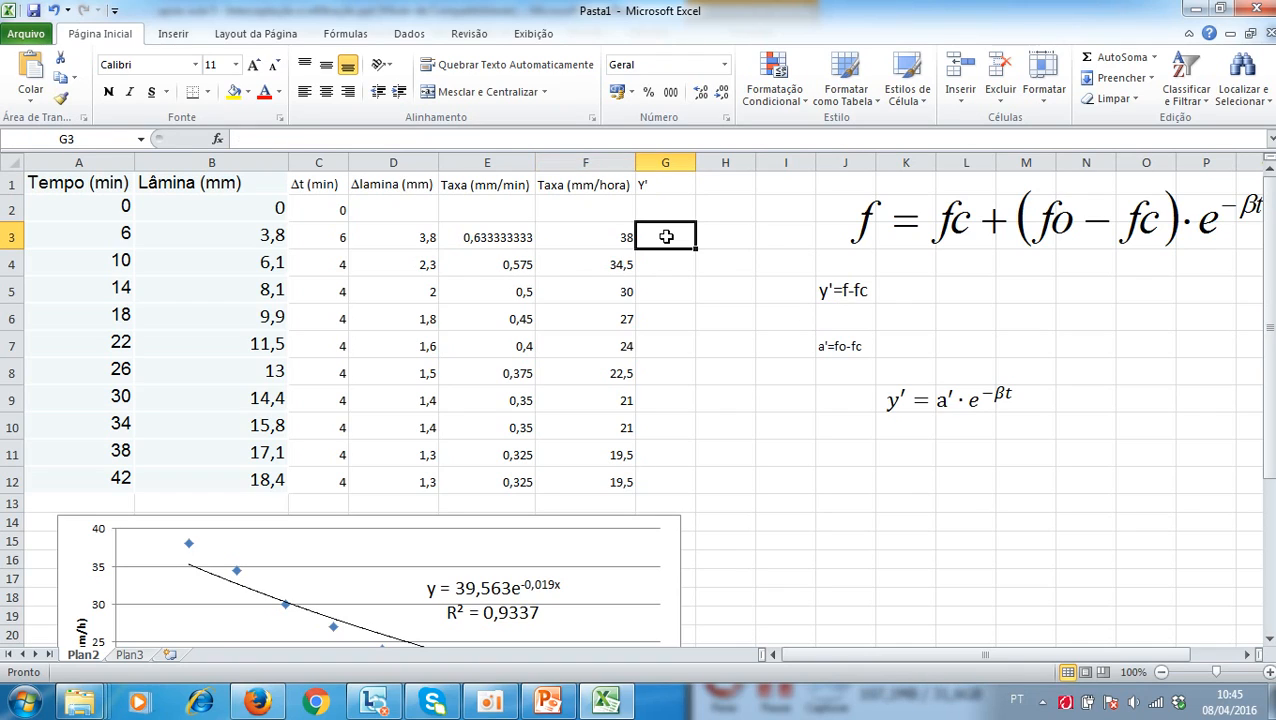
- Dismiss the Windows colour scheme dialog and enter the label "fc" in cell I1
{"action": "left_click", "coordinate": [788, 184]}
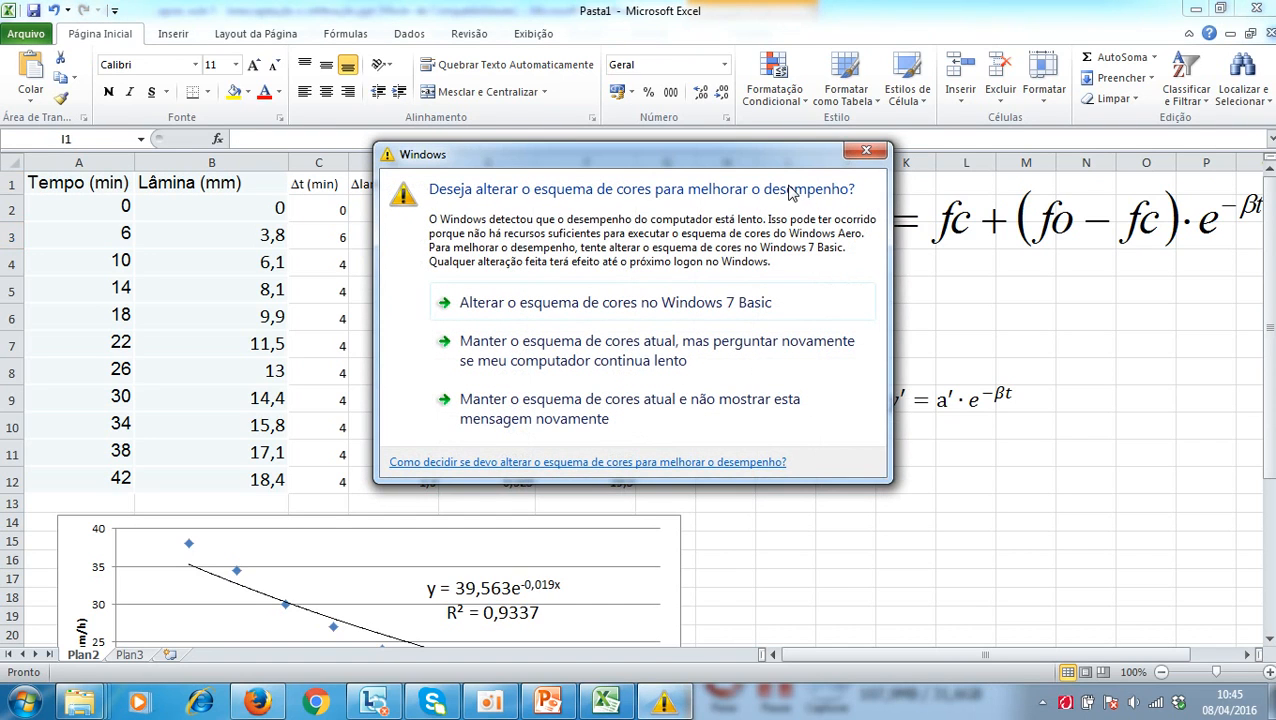
{"action": "left_click", "coordinate": [866, 151]}
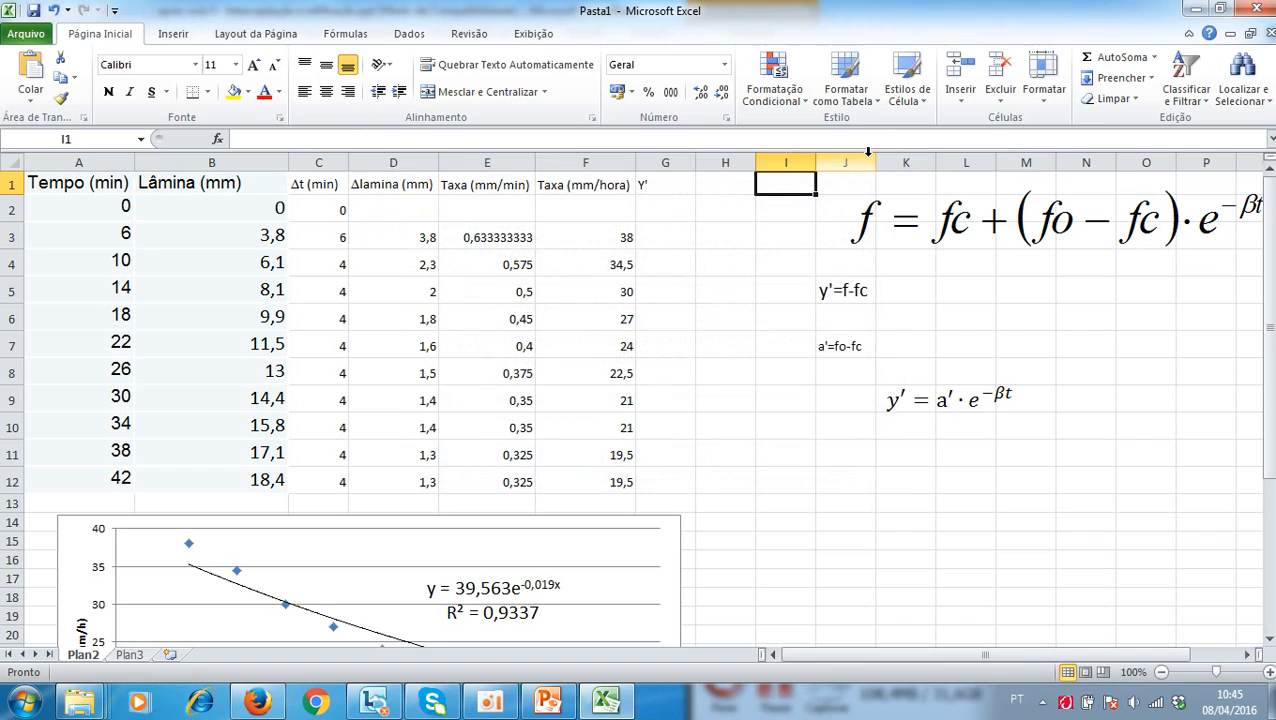
{"action": "type", "text": "fc"}
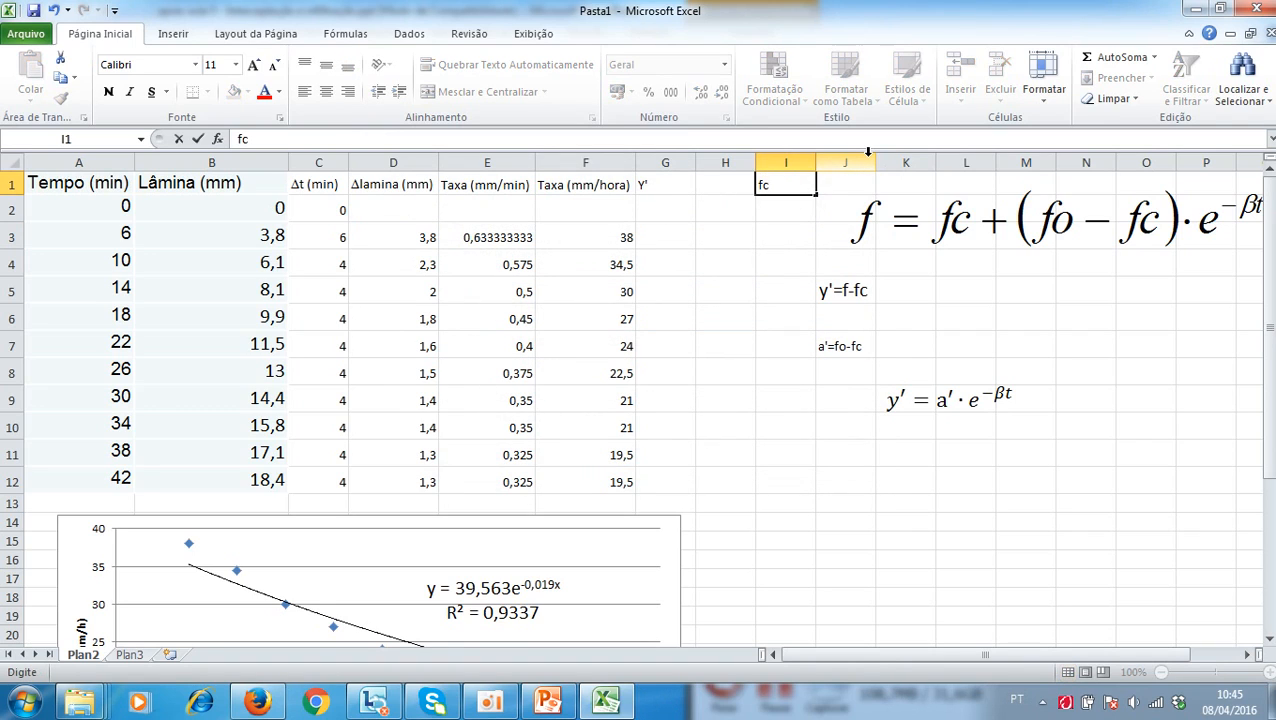
{"action": "key", "text": "Tab"}
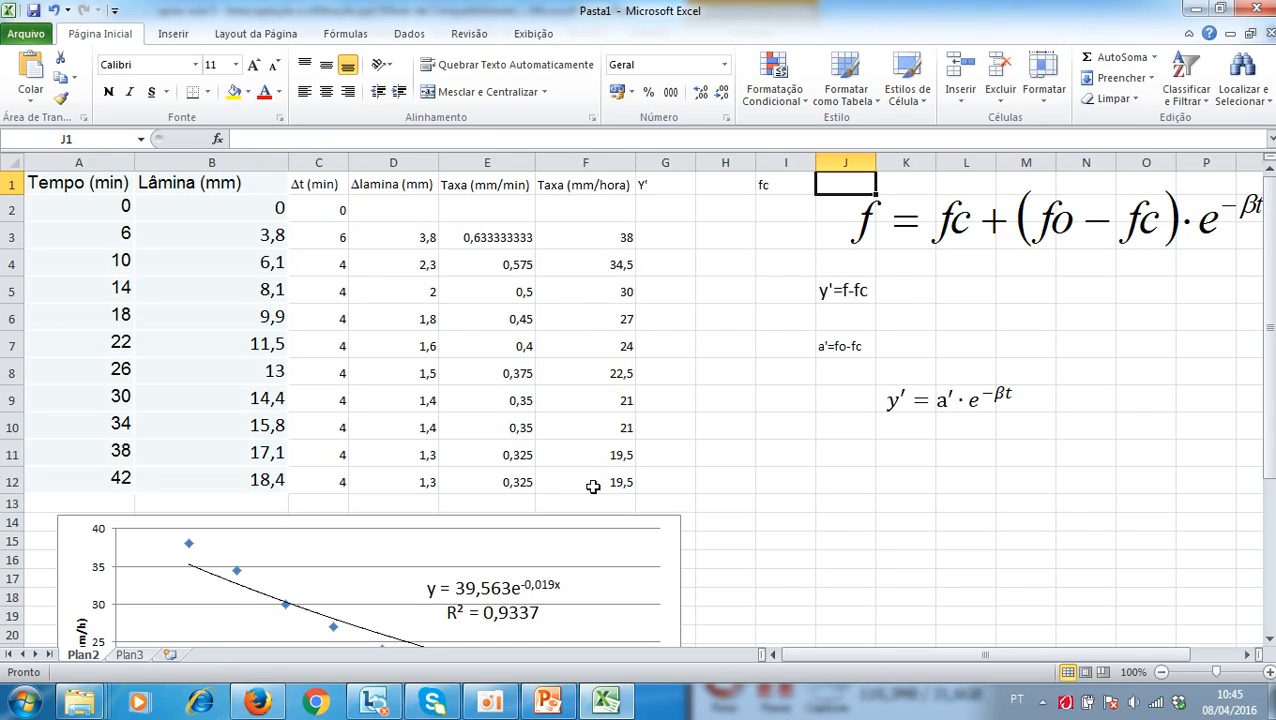
- Enter 18 as the fc value in cell J1
{"action": "type", "text": "18"}
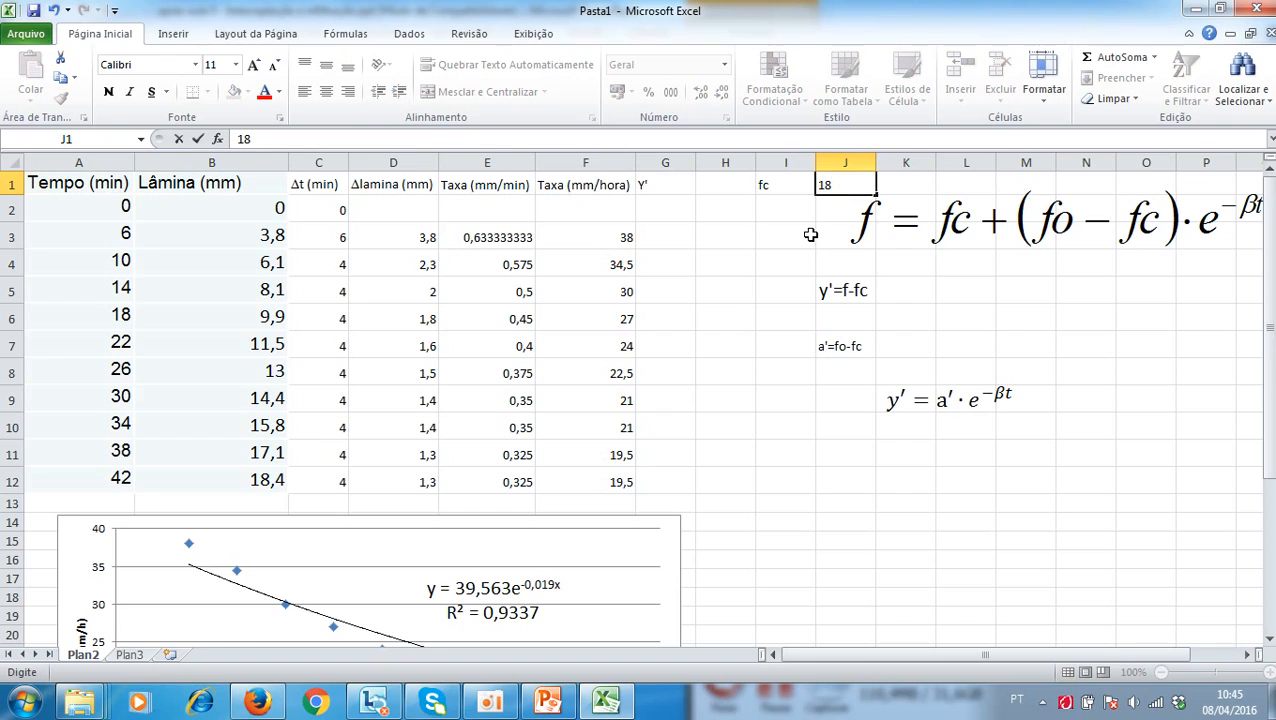
{"action": "key", "text": "Return"}
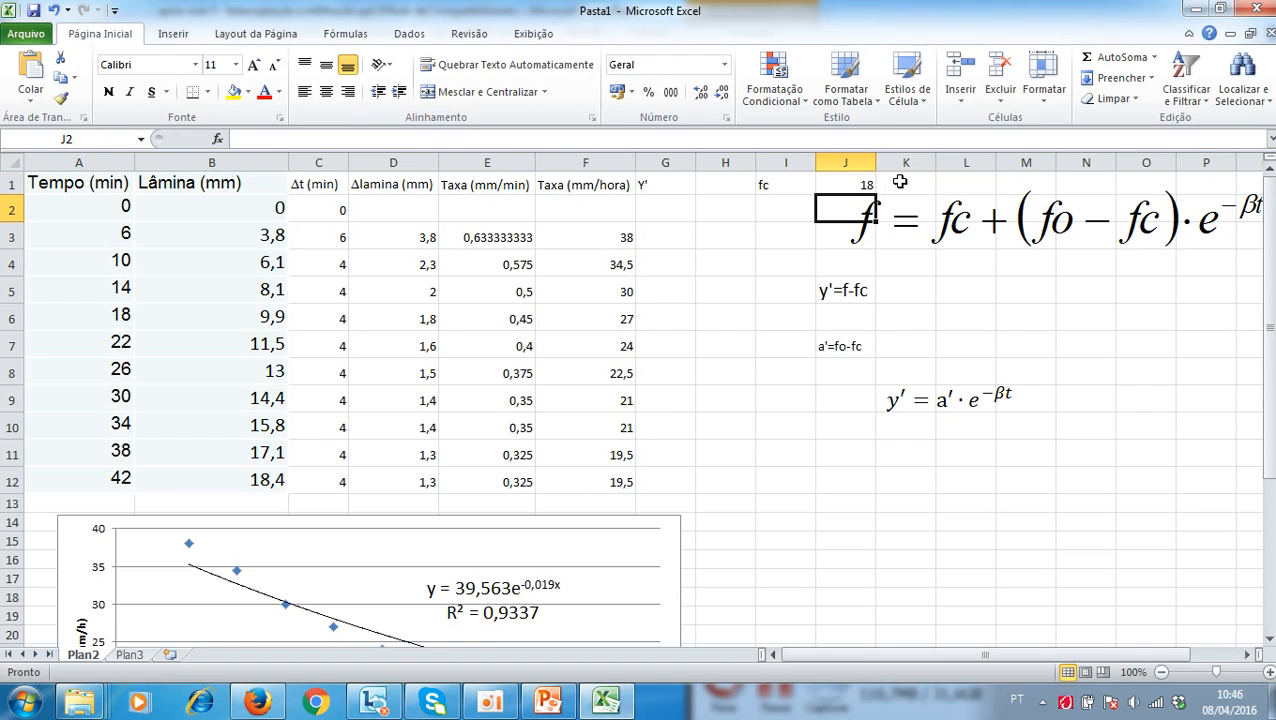
{"action": "left_click", "coordinate": [681, 239]}
{"action": "type", "text": "="}
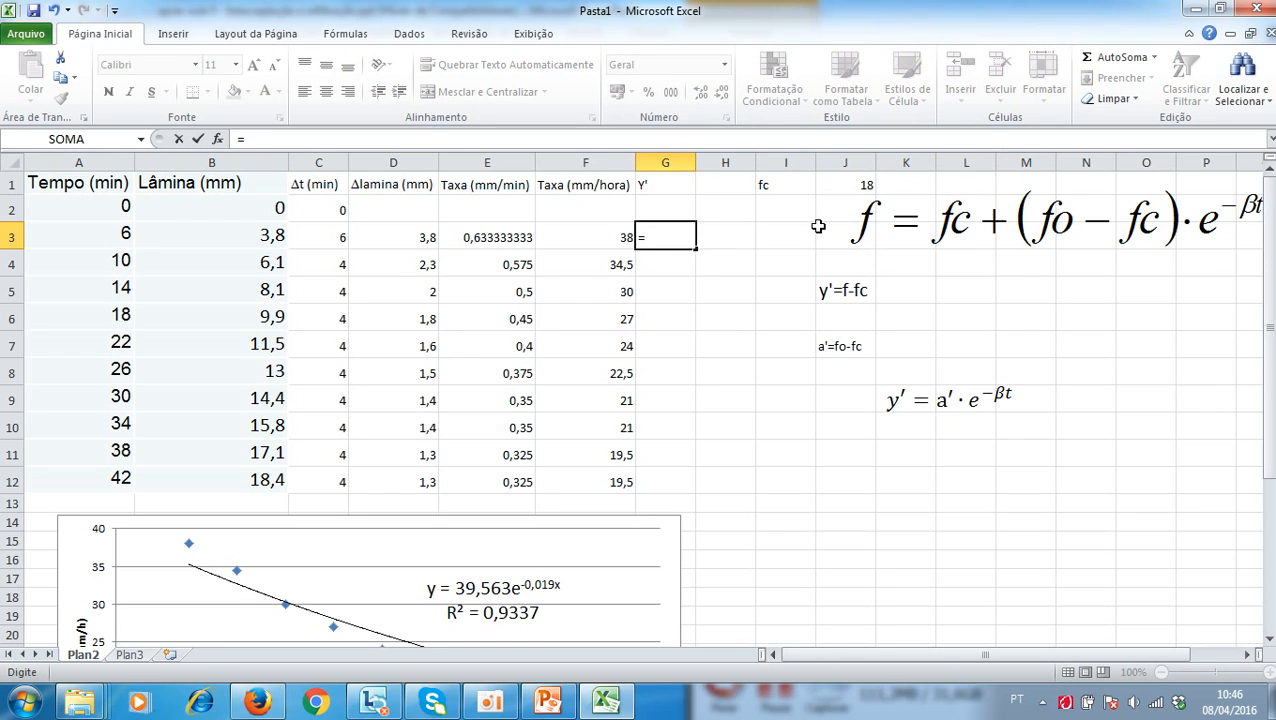
{"action": "key", "text": "Left"}
{"action": "type", "text": "-"}
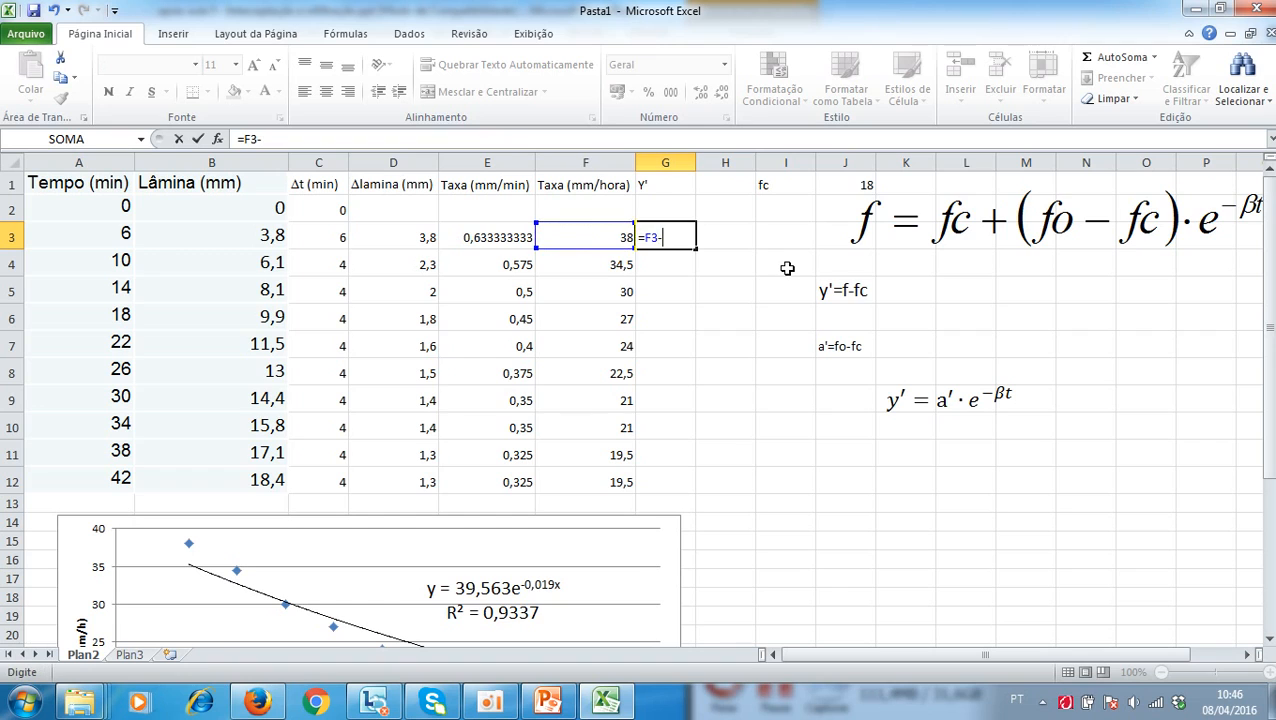
{"action": "key", "text": "Return"}
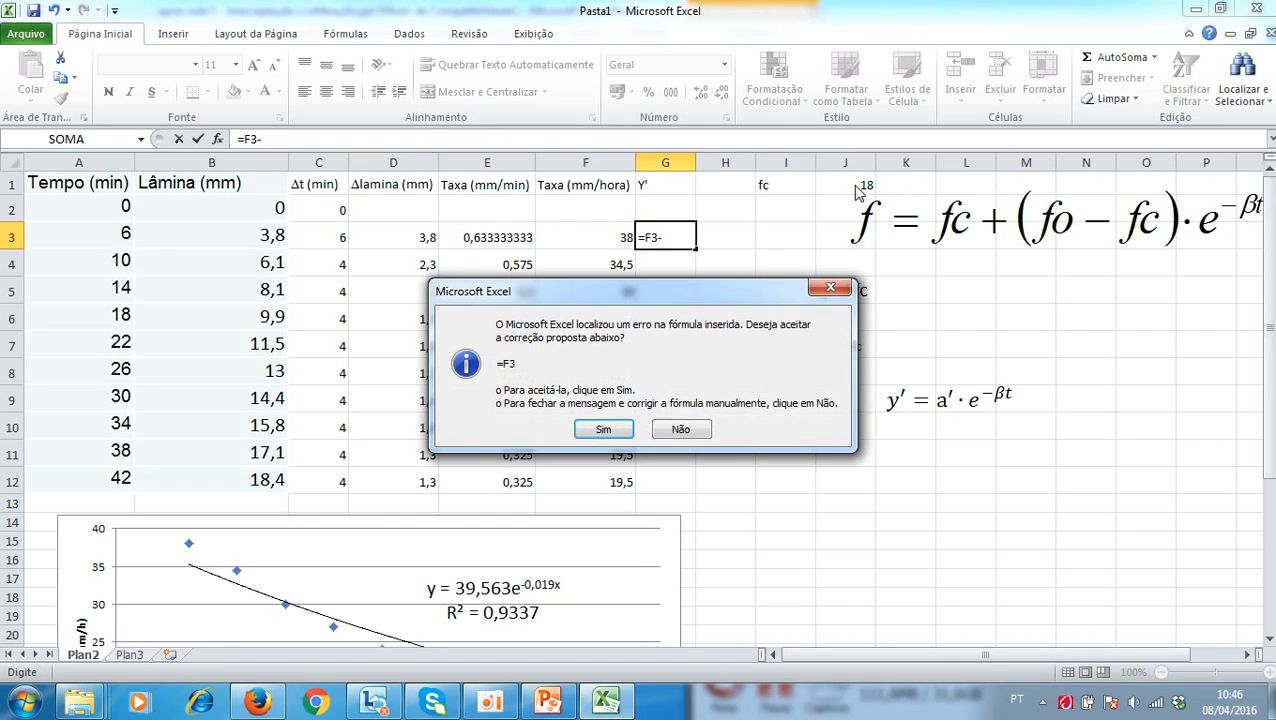
{"action": "left_click", "coordinate": [625, 425]}
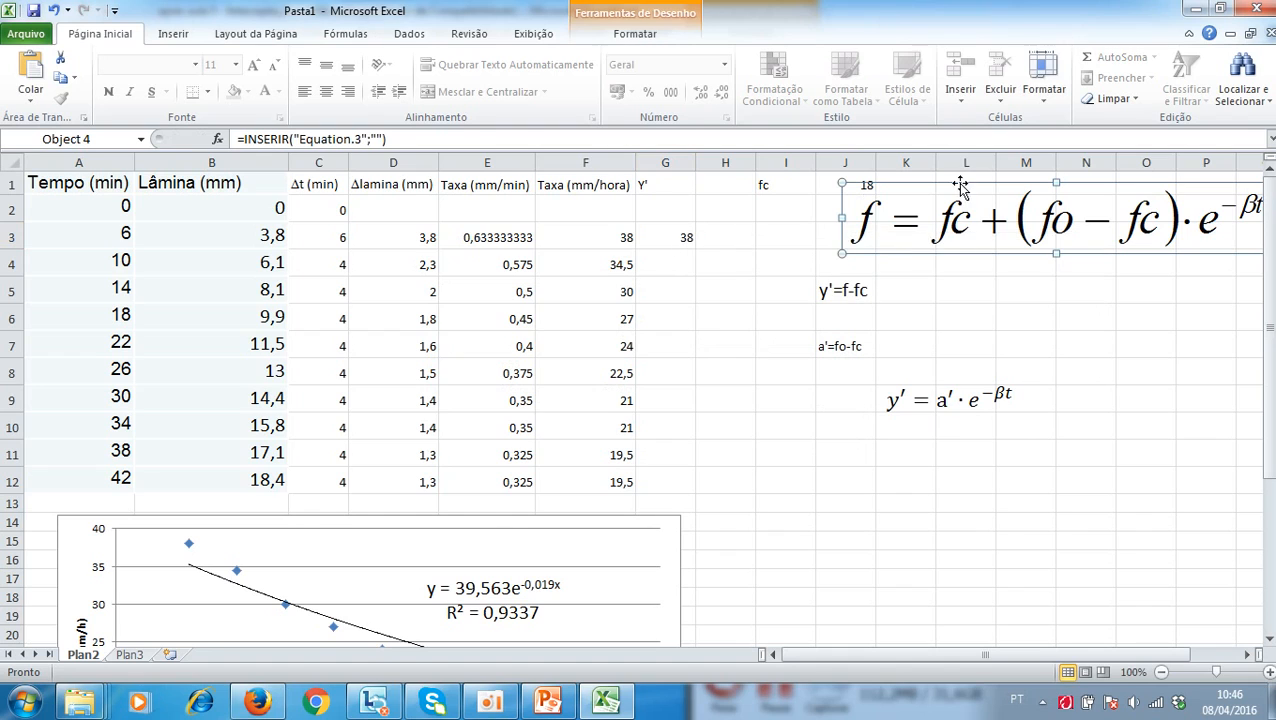
- Move the large Horton equation box away from cell J1 and enter the formula =F3-$J$1 in cell G3
{"action": "left_click_drag", "start_coordinate": [958, 184], "coordinate": [1059, 200]}
{"action": "left_click", "coordinate": [677, 233]}
{"action": "type", "text": "="}
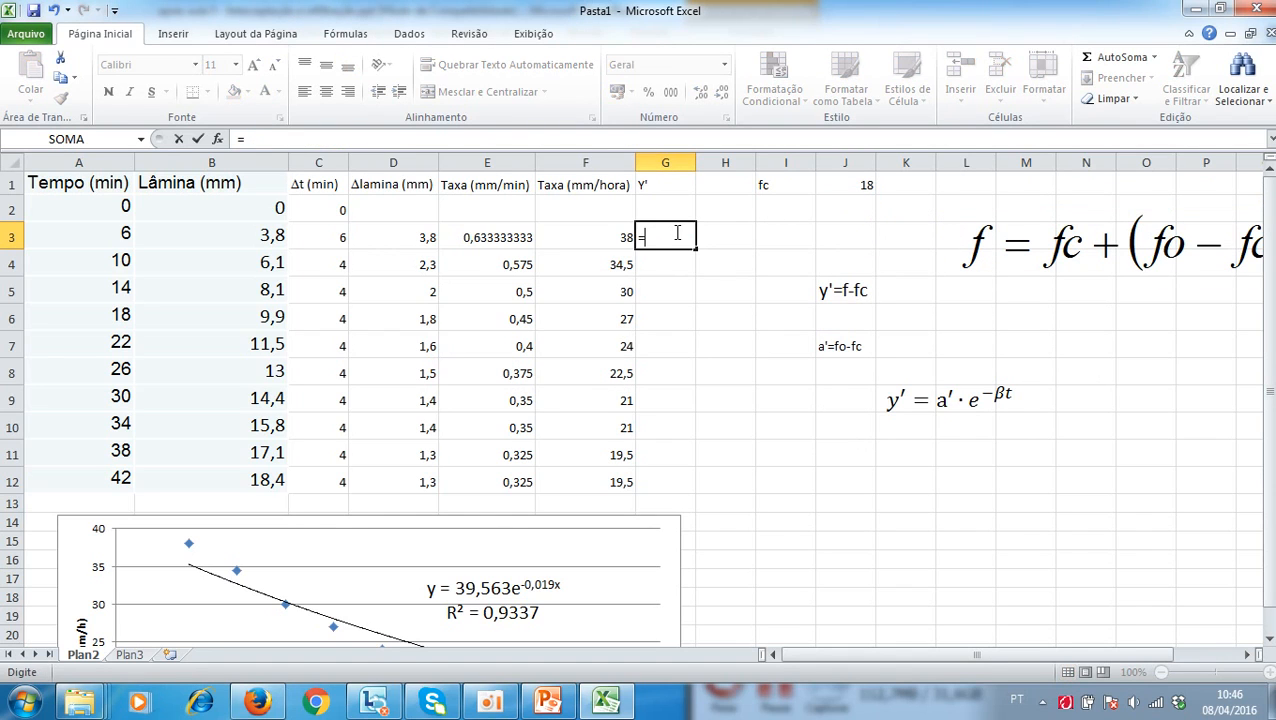
{"action": "left_click", "coordinate": [607, 241]}
{"action": "type", "text": "-"}
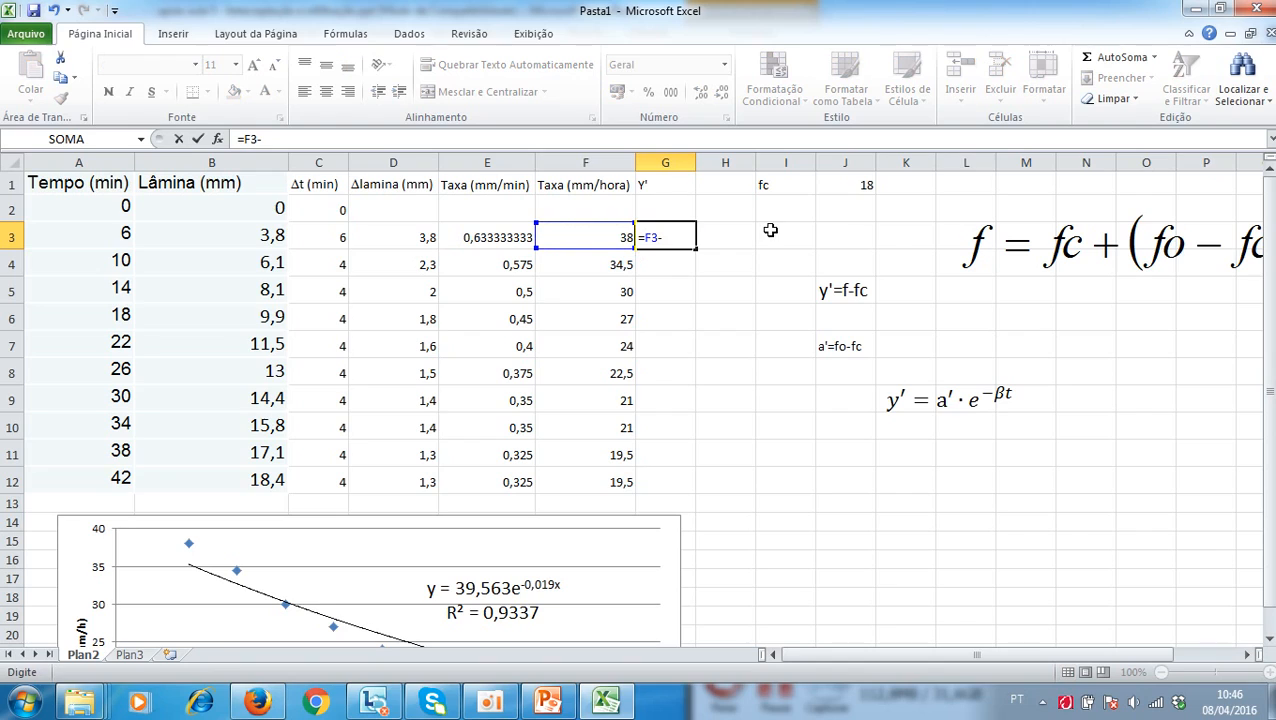
{"action": "left_click", "coordinate": [861, 185]}
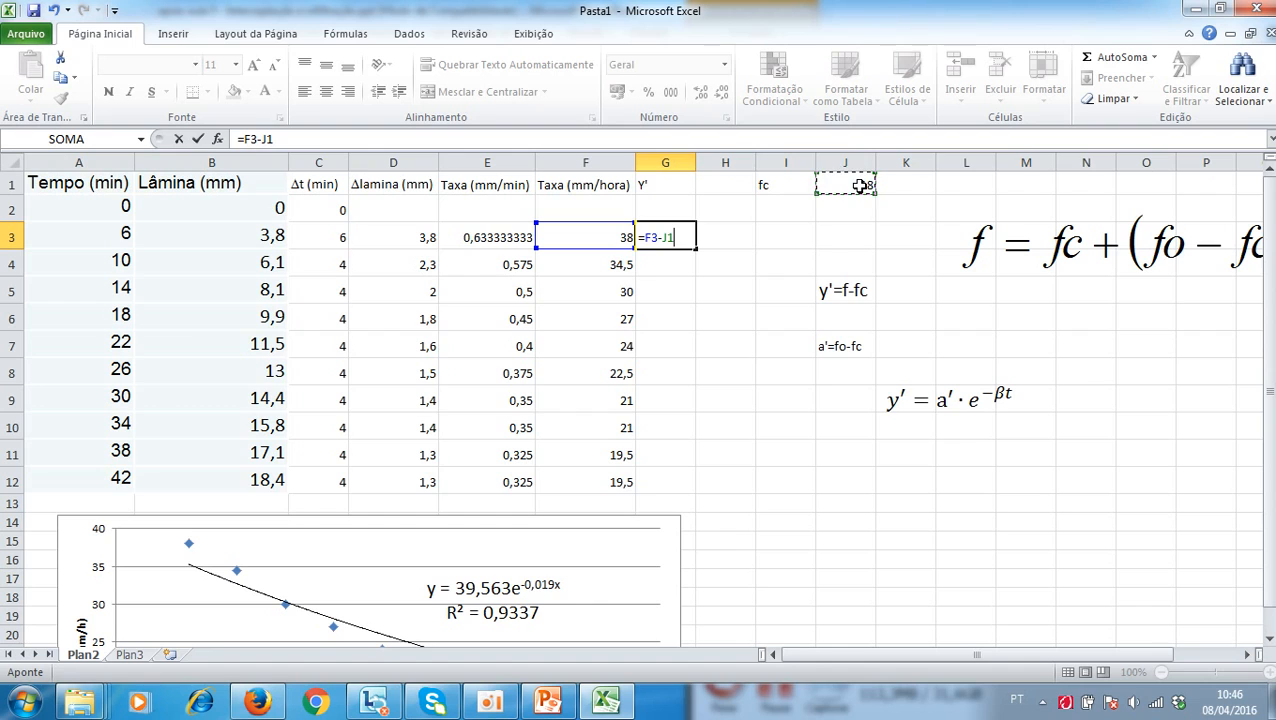
{"action": "key", "text": "F5"}
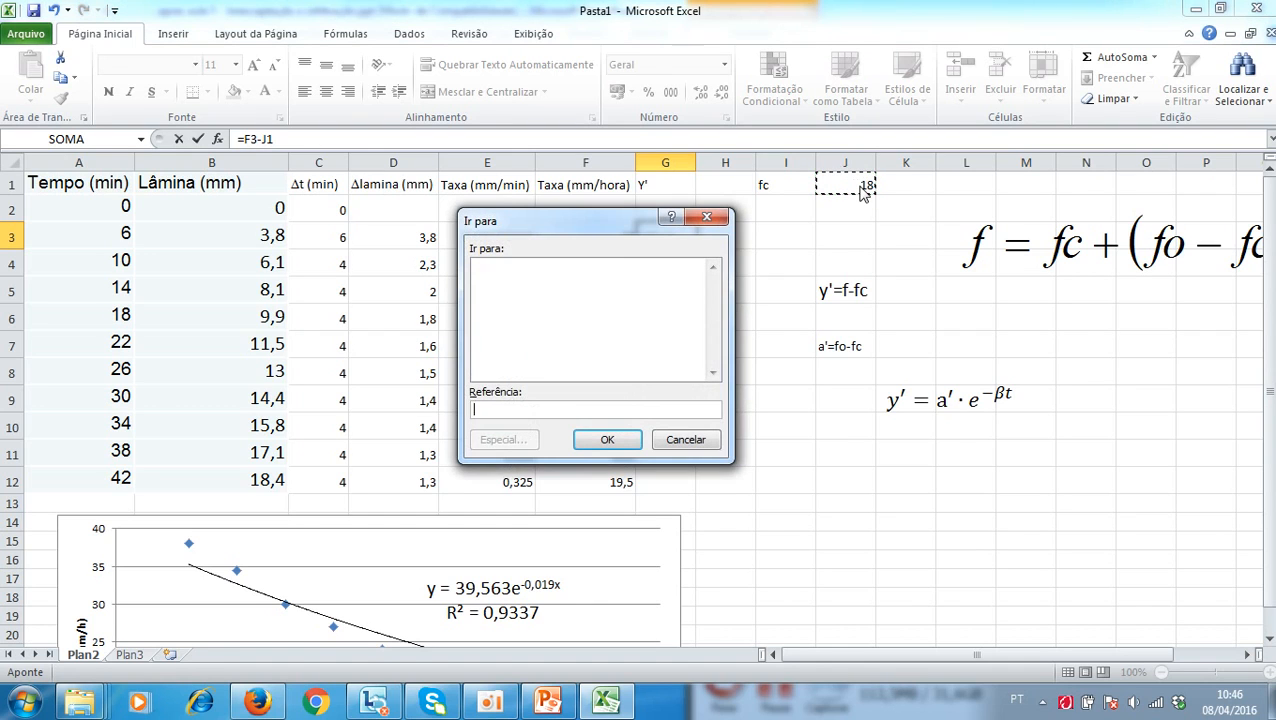
{"action": "left_click", "coordinate": [714, 216]}
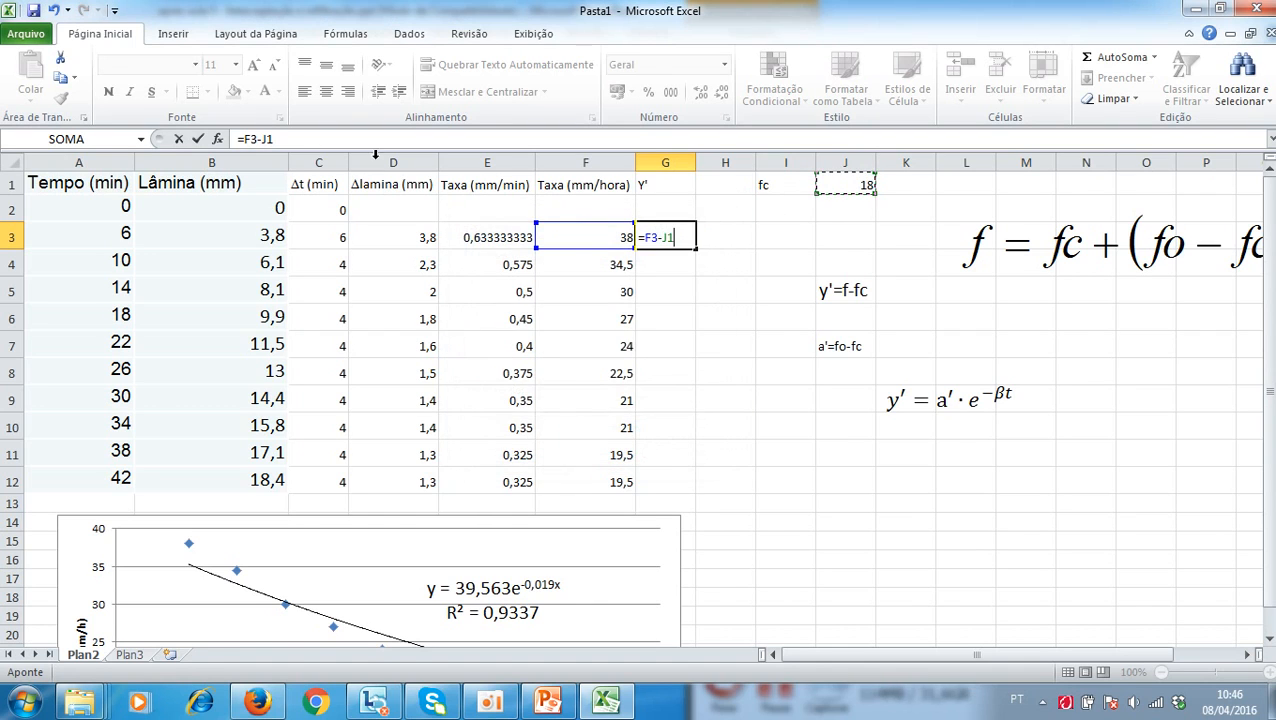
{"action": "left_click", "coordinate": [269, 138]}
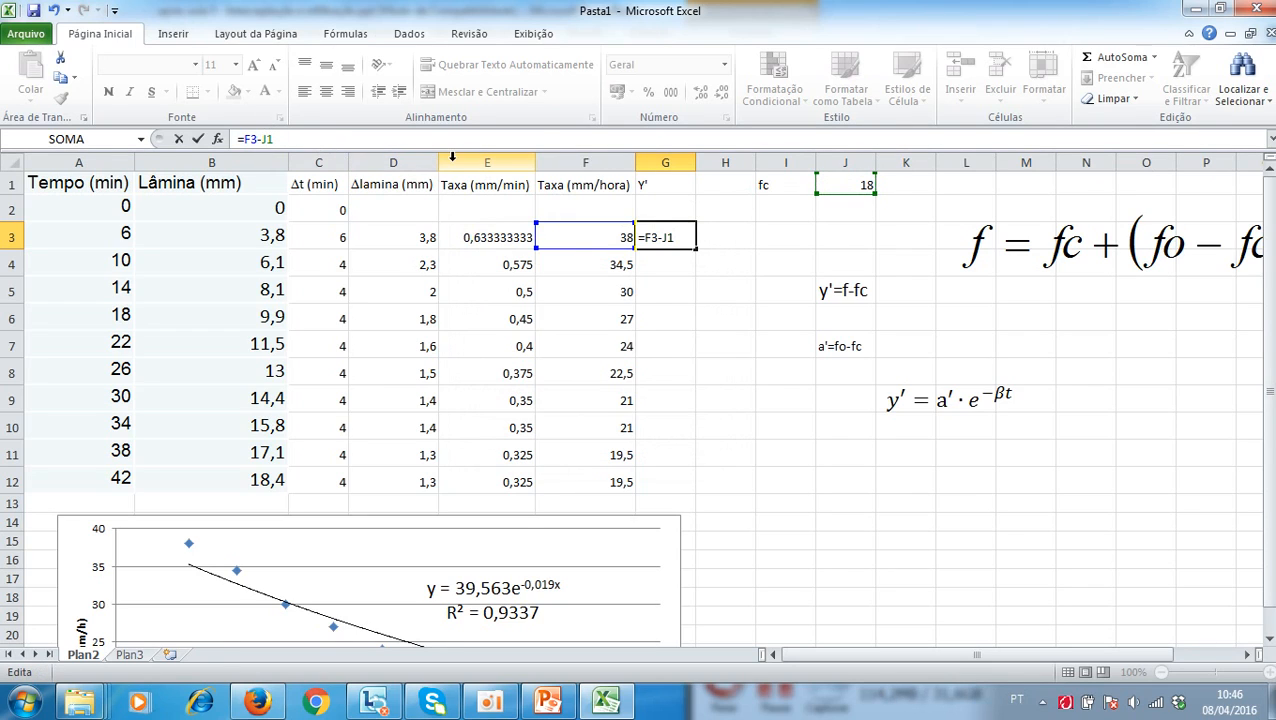
{"action": "type", "text": "$"}
{"action": "key", "text": "Return"}
{"action": "key", "text": "Up"}
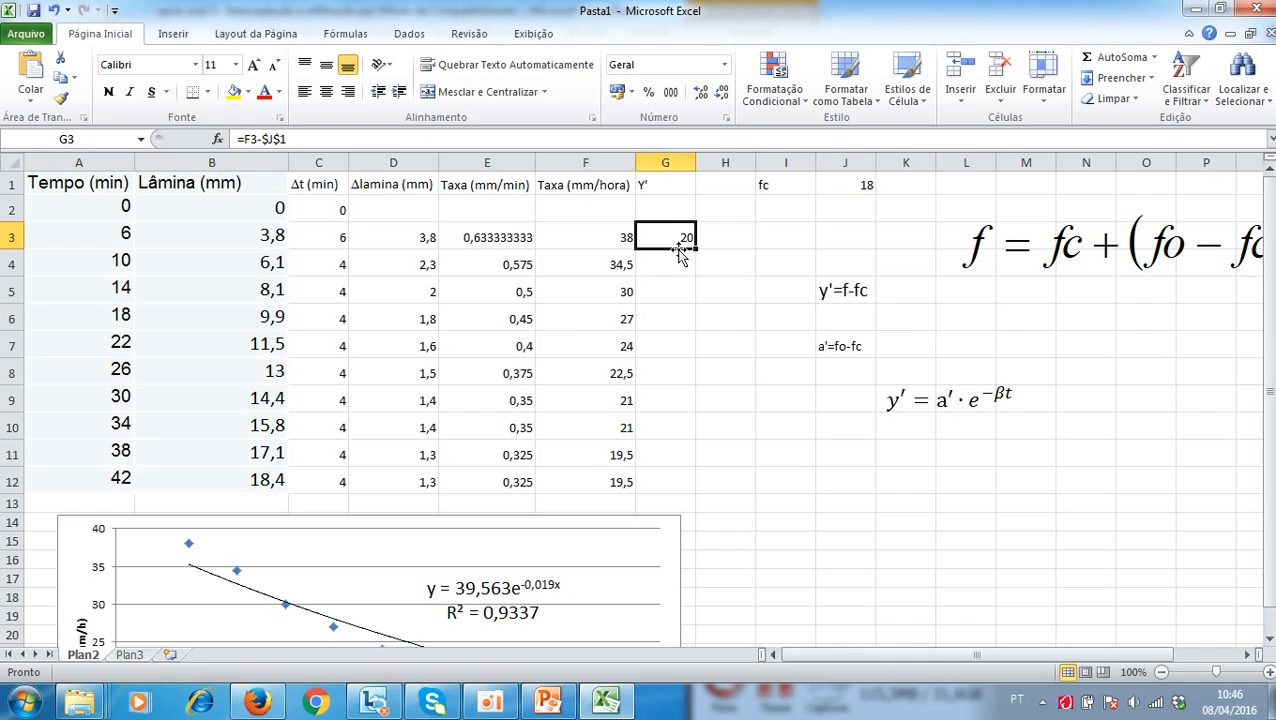
- Fill the Y' formula from G3 down to G12 and check the copied formula in G4
{"action": "left_click", "coordinate": [850, 186]}
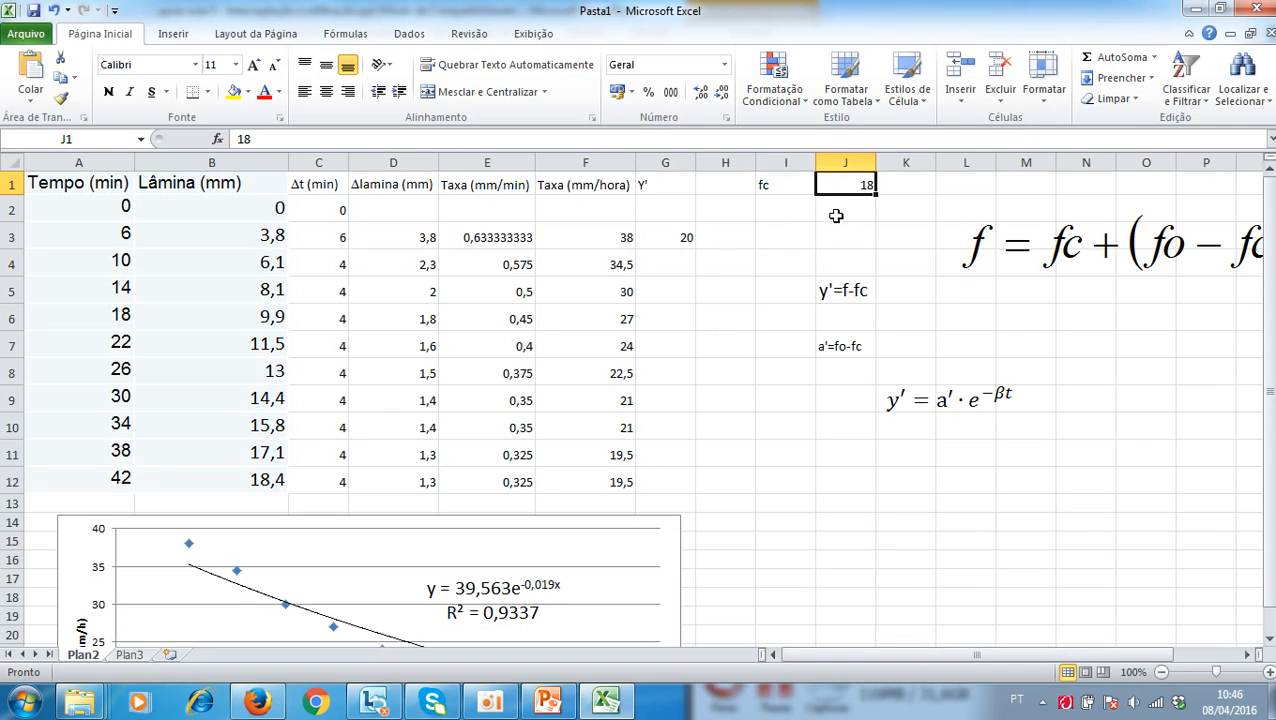
{"action": "left_click", "coordinate": [689, 246]}
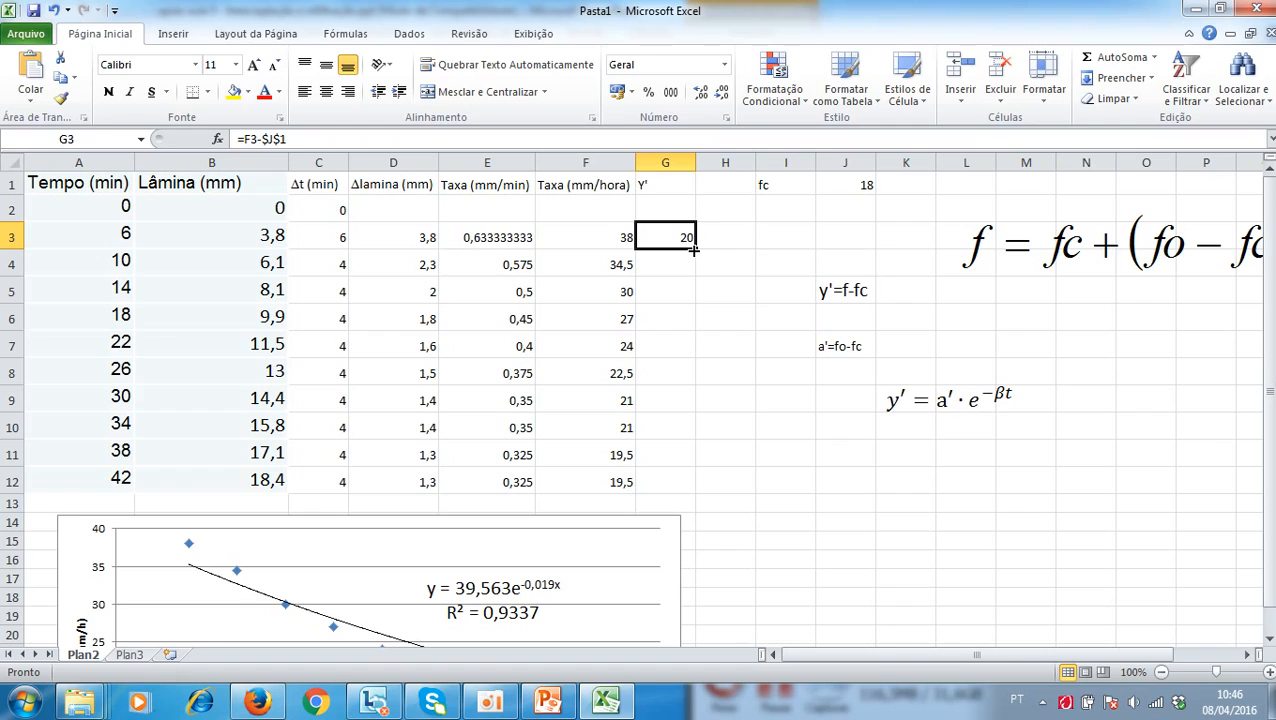
{"action": "double_click", "coordinate": [693, 249]}
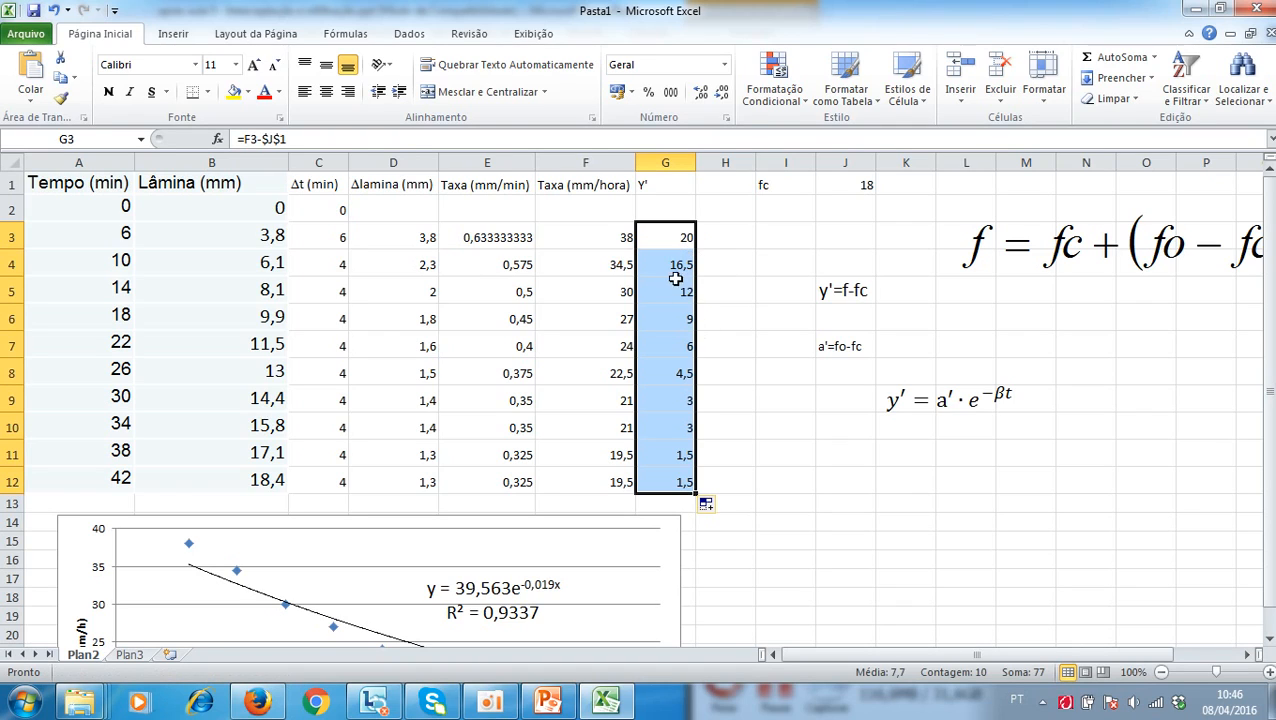
{"action": "left_click", "coordinate": [673, 258]}
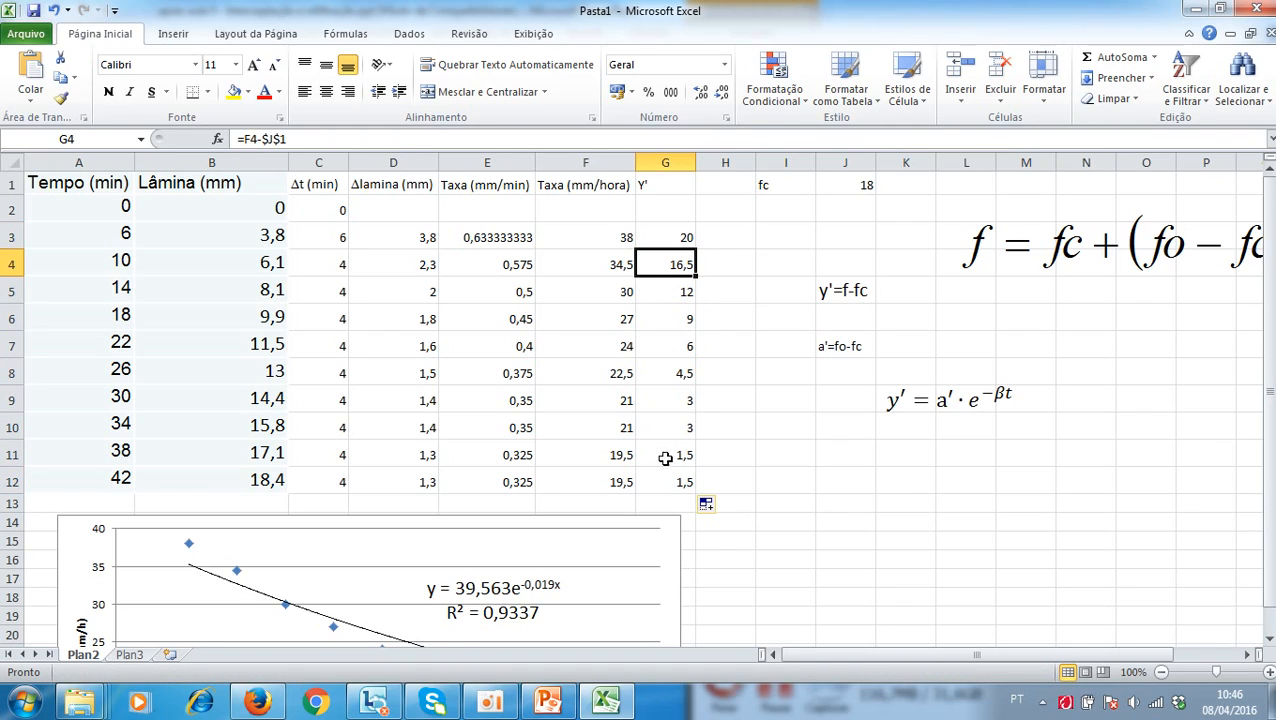
{"action": "left_click", "coordinate": [656, 184]}
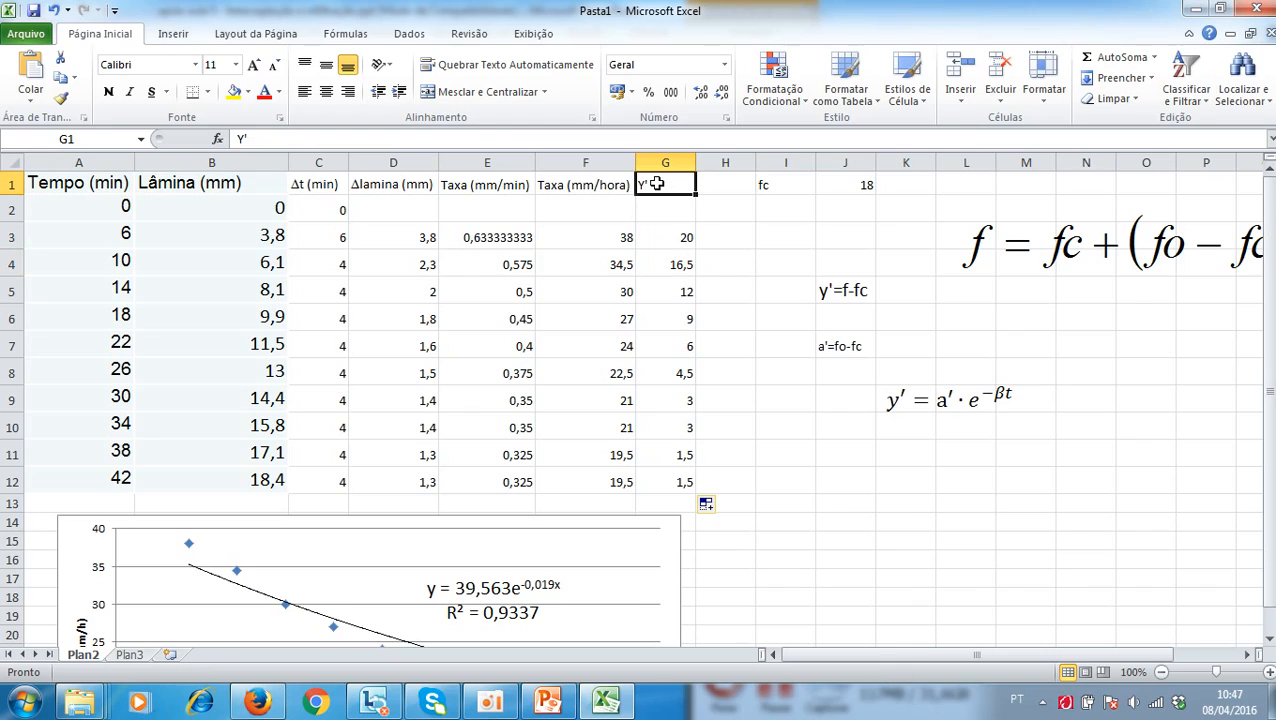
{"action": "left_click", "coordinate": [676, 265]}
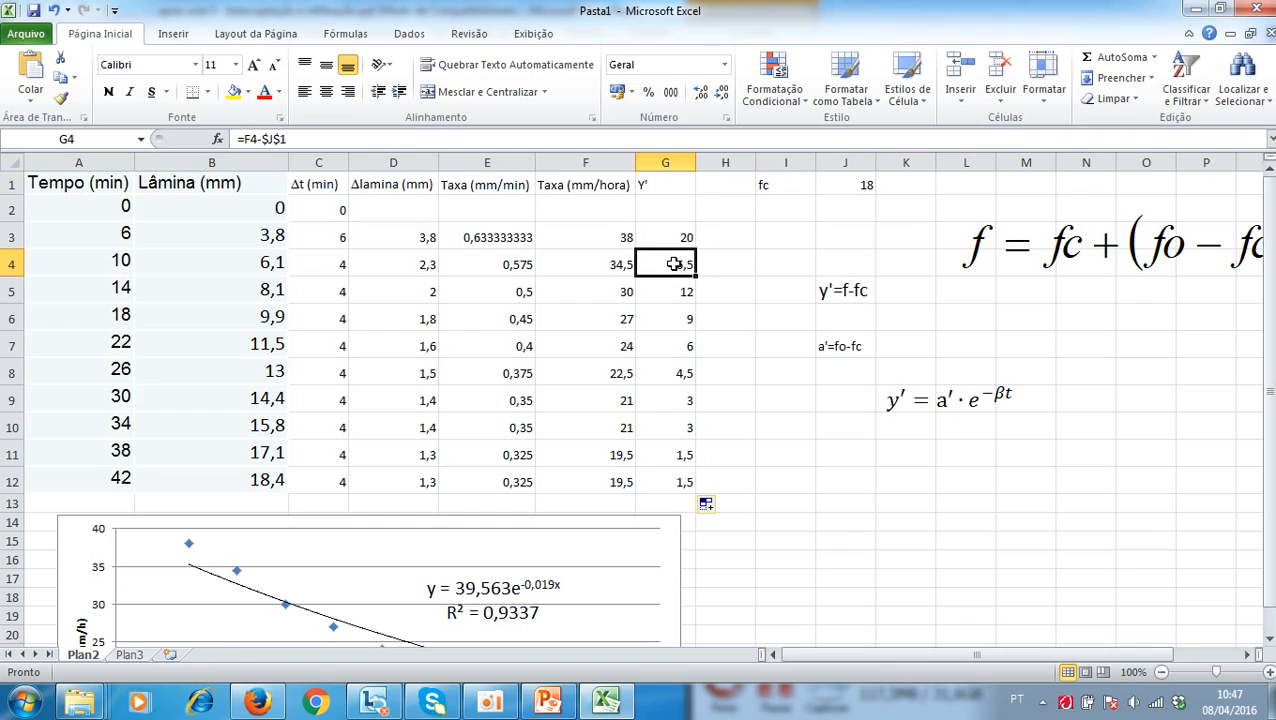
{"action": "left_click", "coordinate": [270, 142]}
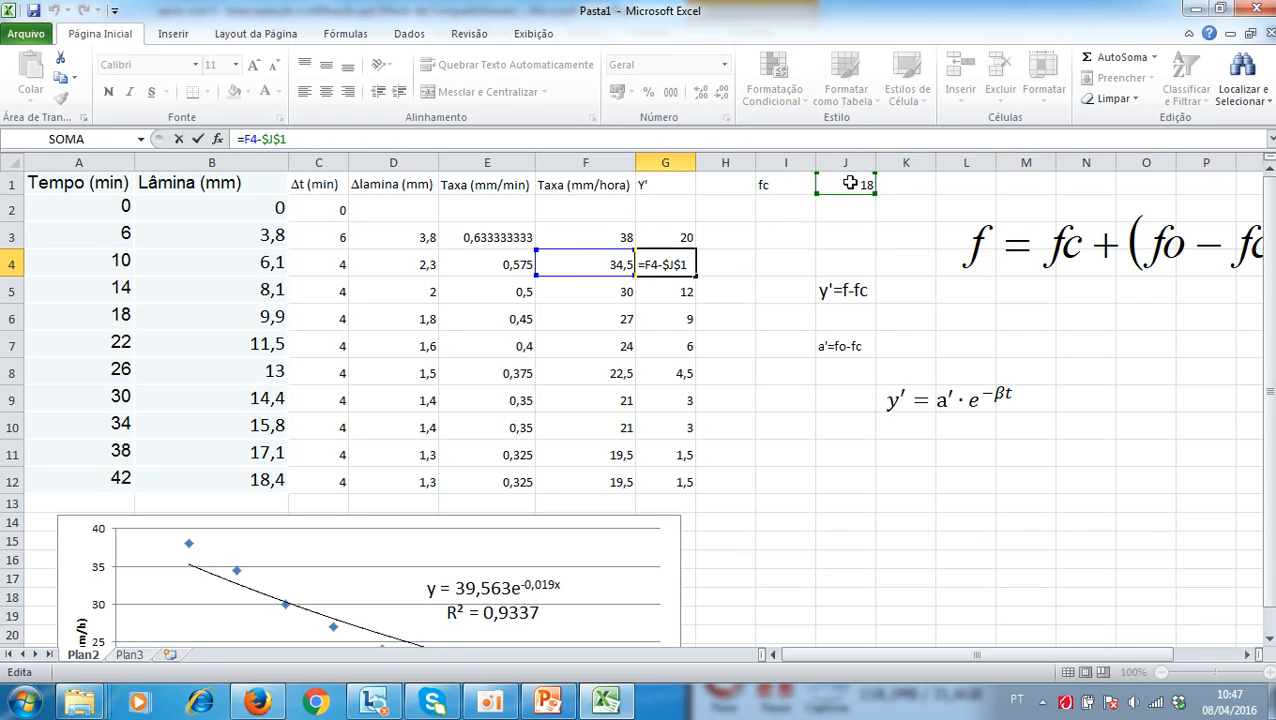
{"action": "key", "text": "Return"}
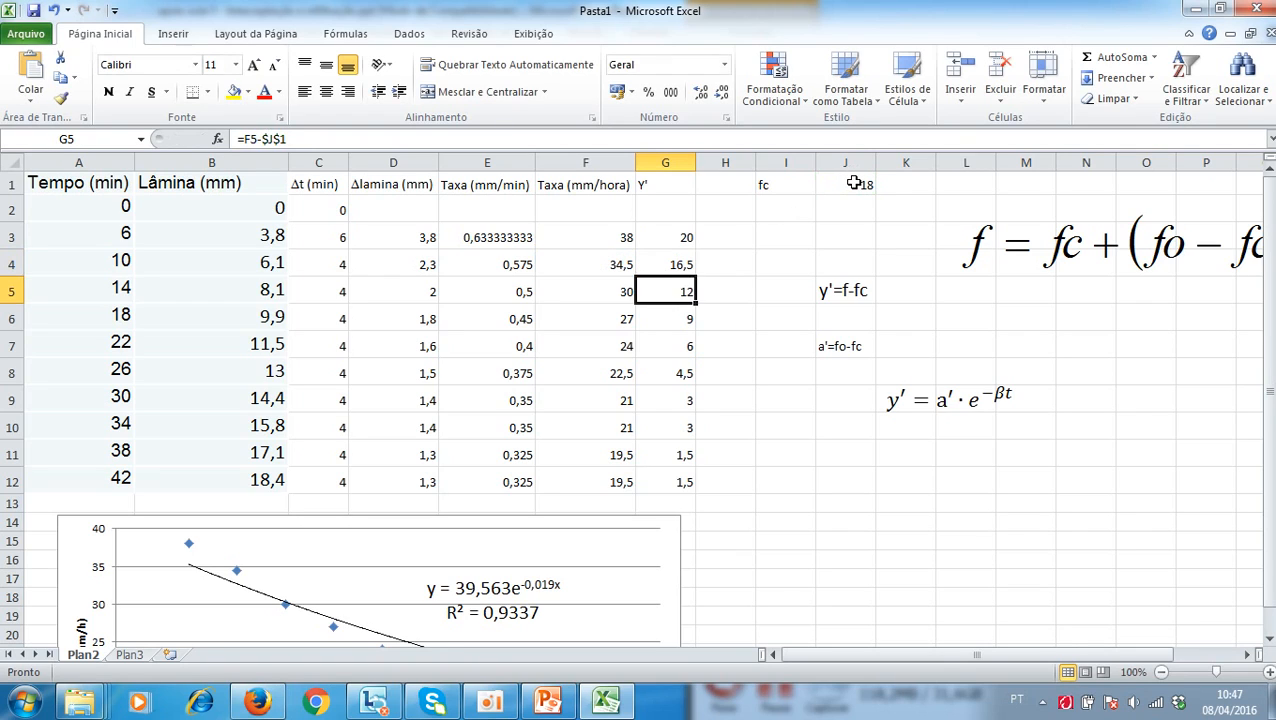
- Change the label in cell I1 to "fc chute"
{"action": "left_click", "coordinate": [787, 190]}
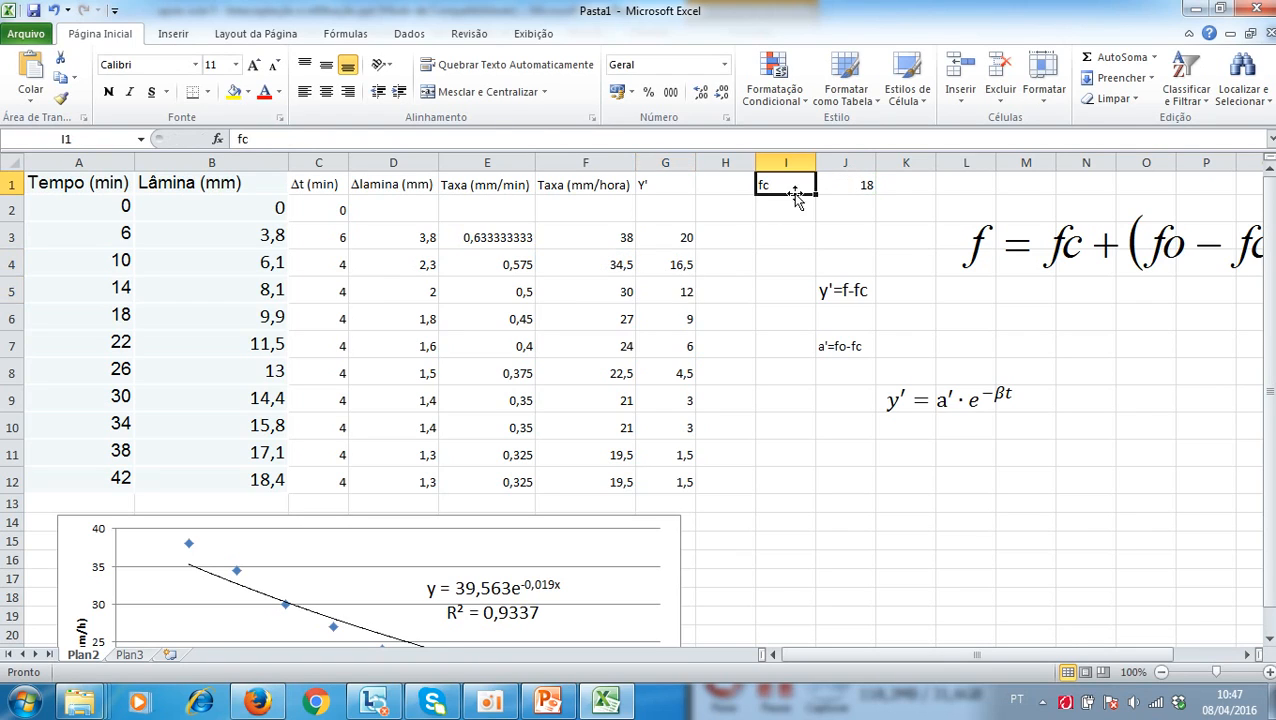
{"action": "left_click", "coordinate": [336, 133]}
{"action": "type", "text": "chute"}
{"action": "key", "text": "Return"}
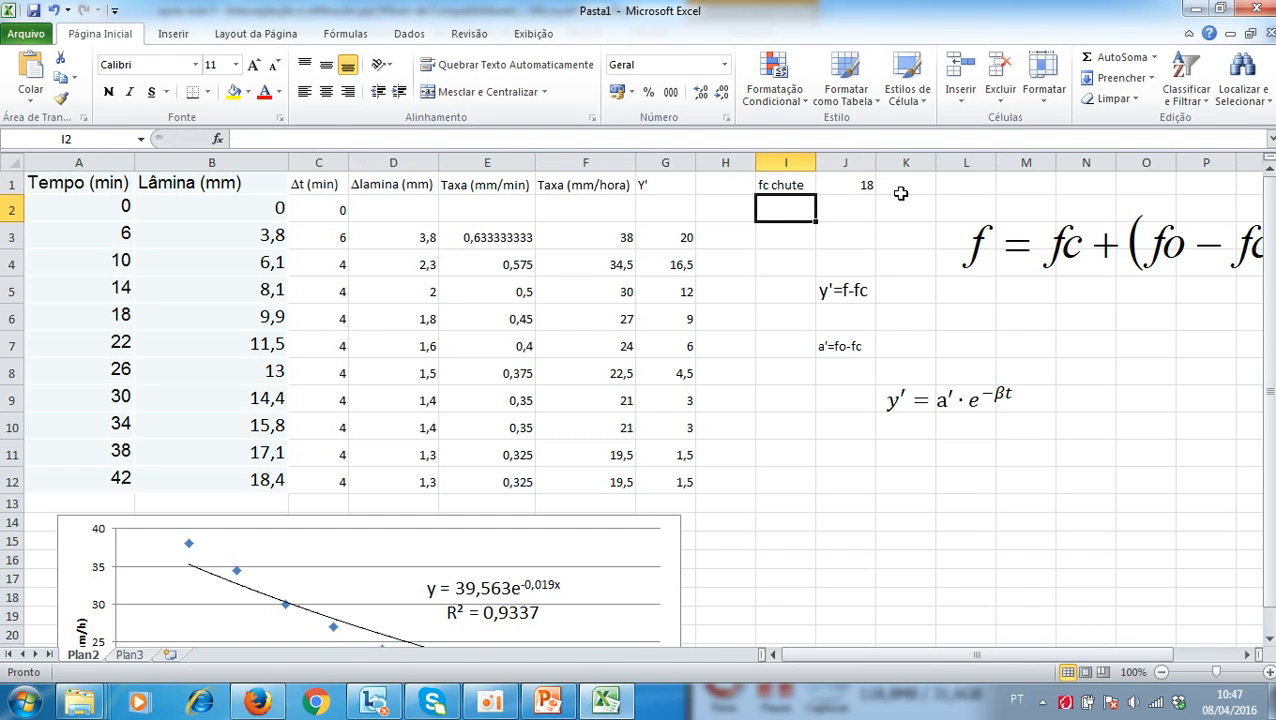
- Examine the existing infiltration rate chart, its exponential trendline and the data ranges it plots
{"action": "scroll", "coordinate": [874, 380], "scroll_direction": "down", "scroll_amount": 1}
{"action": "scroll", "coordinate": [876, 391], "scroll_direction": "up", "scroll_amount": 1}
{"action": "scroll", "coordinate": [838, 330], "scroll_direction": "down", "scroll_amount": 3}
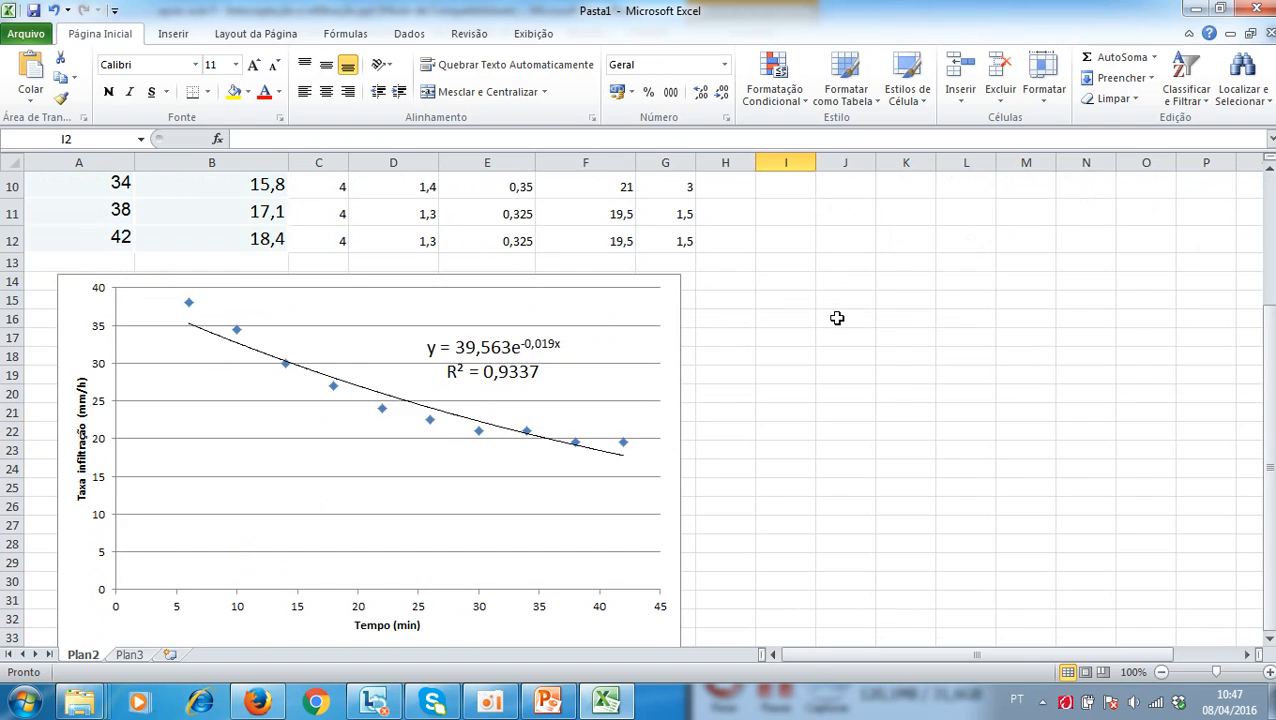
{"action": "scroll", "coordinate": [836, 316], "scroll_direction": "up", "scroll_amount": 3}
{"action": "left_click", "coordinate": [409, 521]}
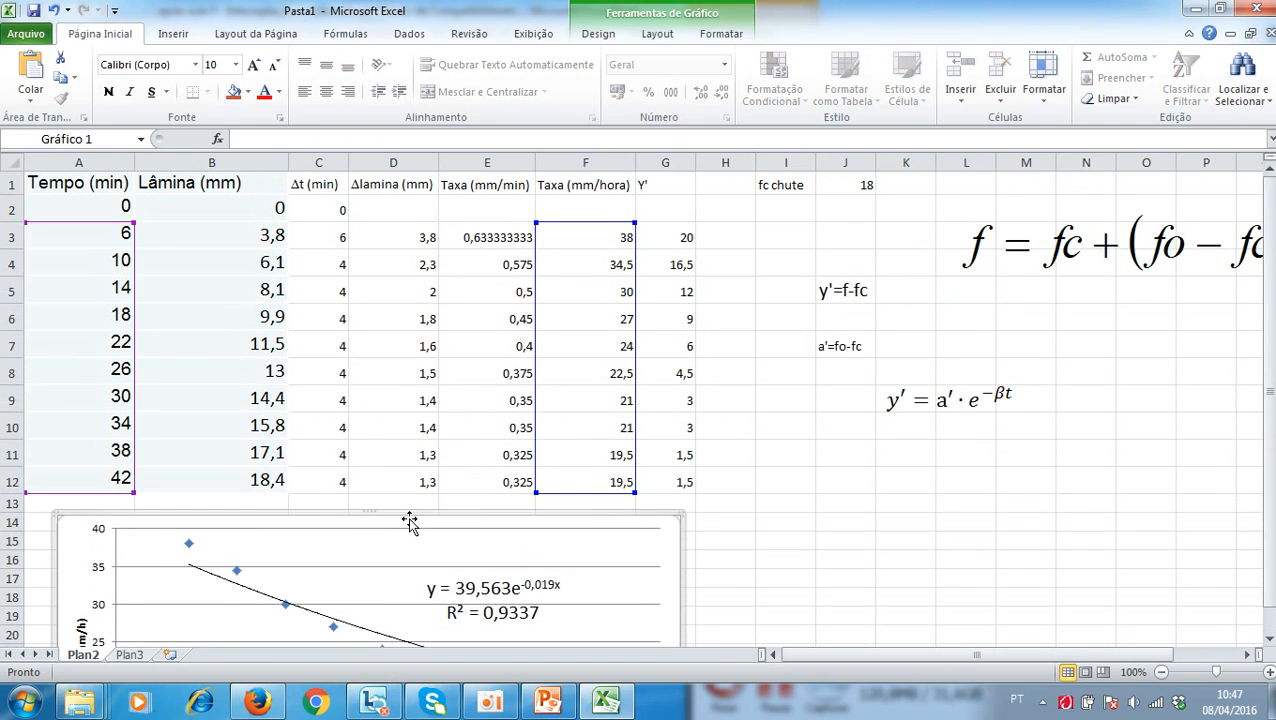
{"action": "scroll", "coordinate": [409, 521], "scroll_direction": "down", "scroll_amount": 1}
{"action": "scroll", "coordinate": [409, 521], "scroll_direction": "up", "scroll_amount": 1}
{"action": "scroll", "coordinate": [409, 521], "scroll_direction": "down", "scroll_amount": 1}
{"action": "scroll", "coordinate": [409, 524], "scroll_direction": "up", "scroll_amount": 1}
- Insert a markers-only scatter chart of the Y' values in G3:G12 against the times in A3:A12
{"action": "left_click_drag", "start_coordinate": [670, 237], "coordinate": [672, 480]}
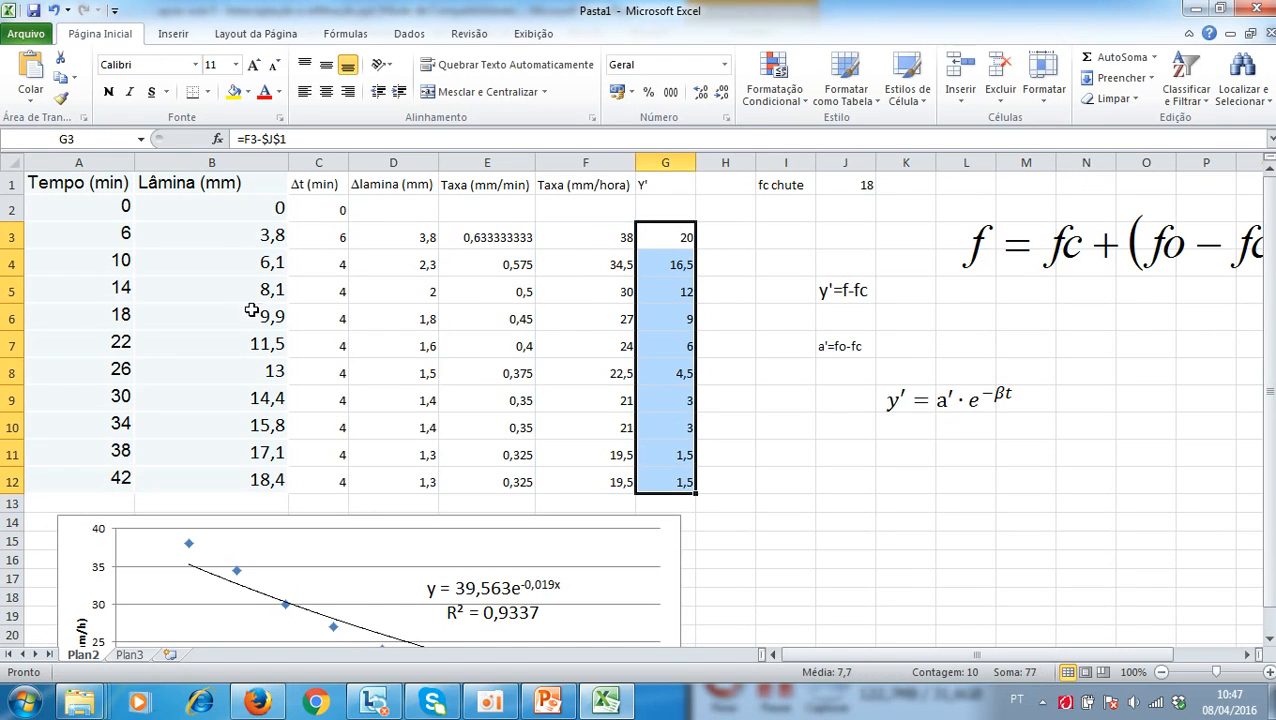
{"action": "left_click_drag", "start_coordinate": [90, 233], "coordinate": [80, 476], "text": "ctrl"}
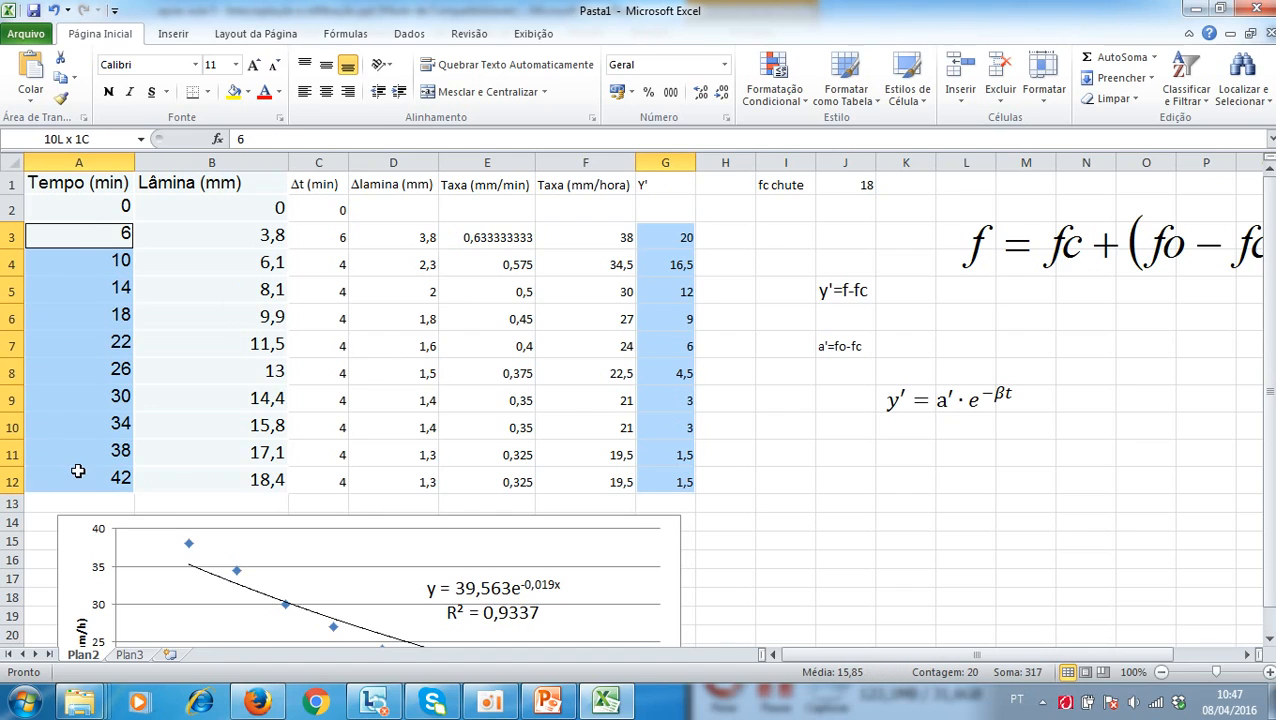
{"action": "left_click", "coordinate": [173, 33]}
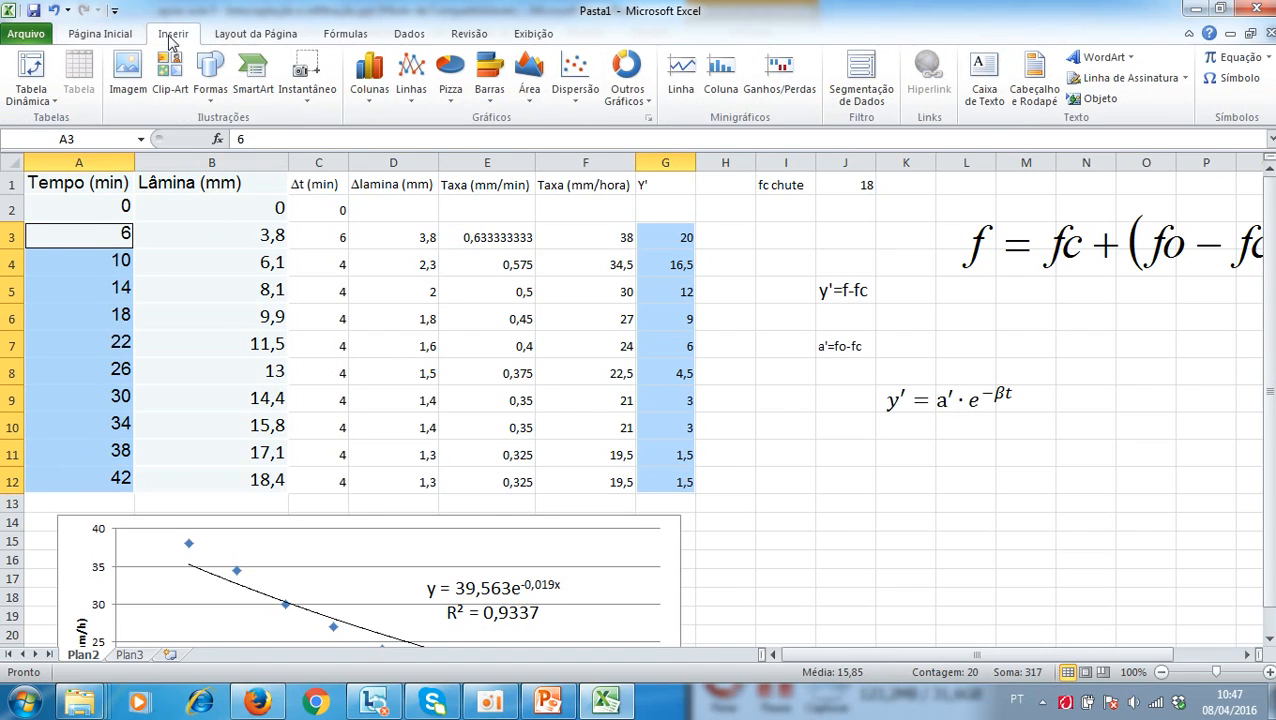
{"action": "left_click", "coordinate": [583, 112]}
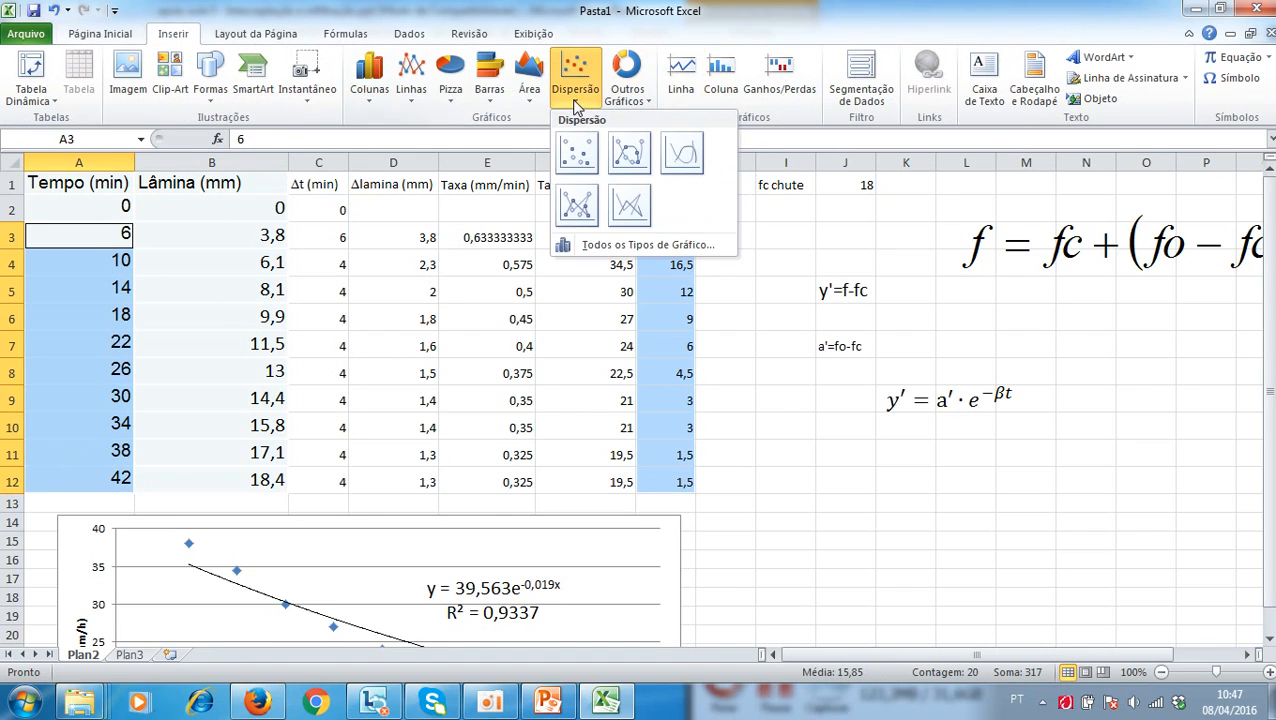
{"action": "left_click", "coordinate": [577, 155]}
- Move the new scatter chart beside the existing chart, below the equations, and delete its legend
{"action": "scroll", "coordinate": [834, 436], "scroll_direction": "down", "scroll_amount": 1}
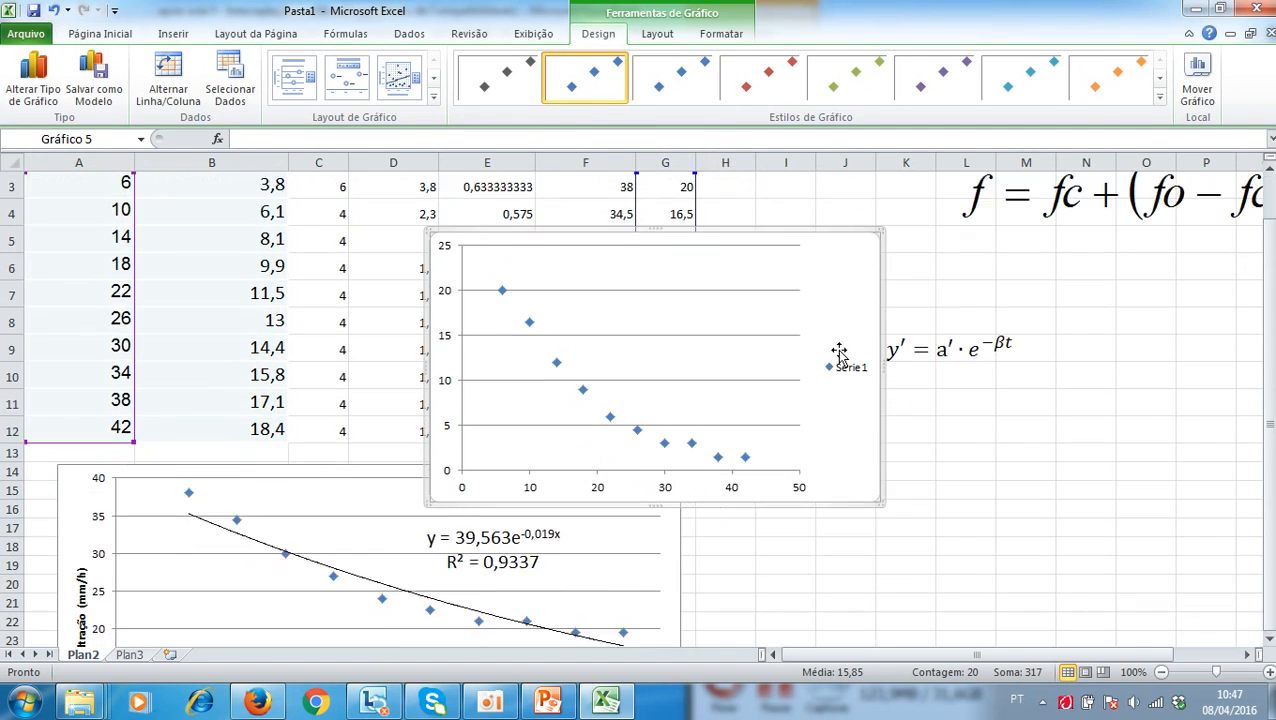
{"action": "left_click_drag", "start_coordinate": [735, 208], "coordinate": [1020, 410]}
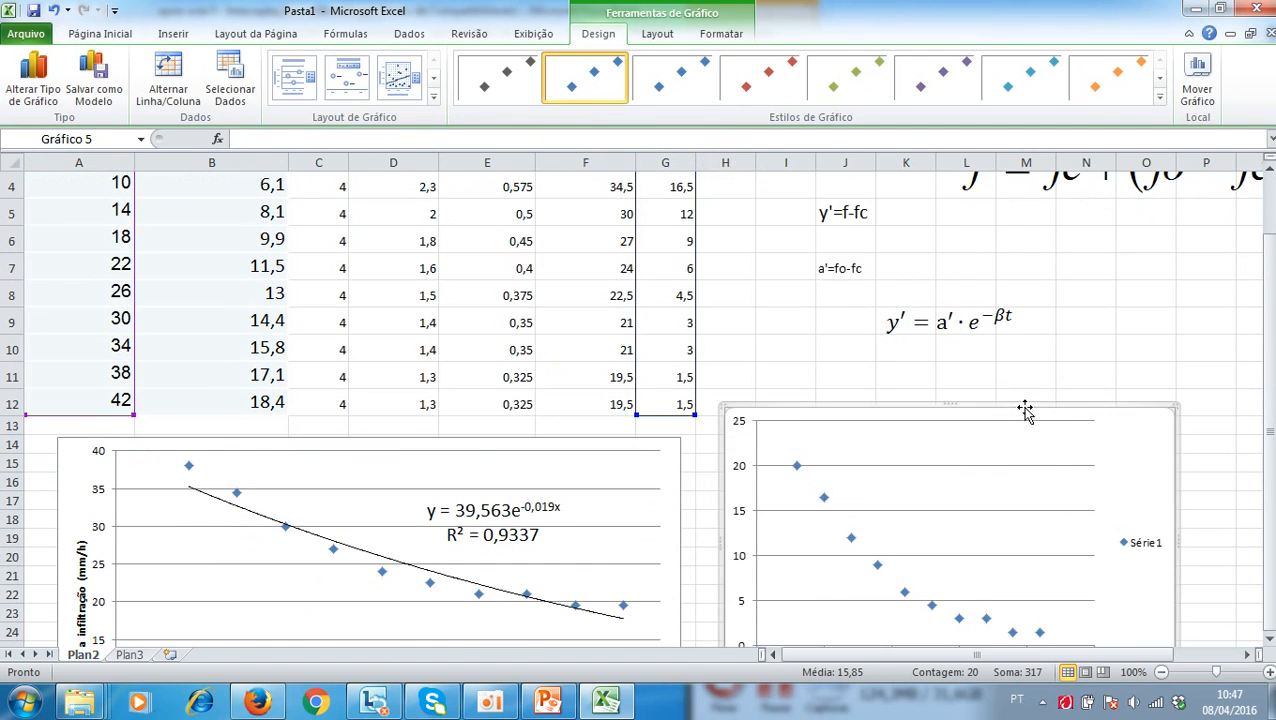
{"action": "scroll", "coordinate": [1168, 474], "scroll_direction": "down", "scroll_amount": 1}
{"action": "left_click", "coordinate": [1145, 488]}
{"action": "key", "text": "Delete"}
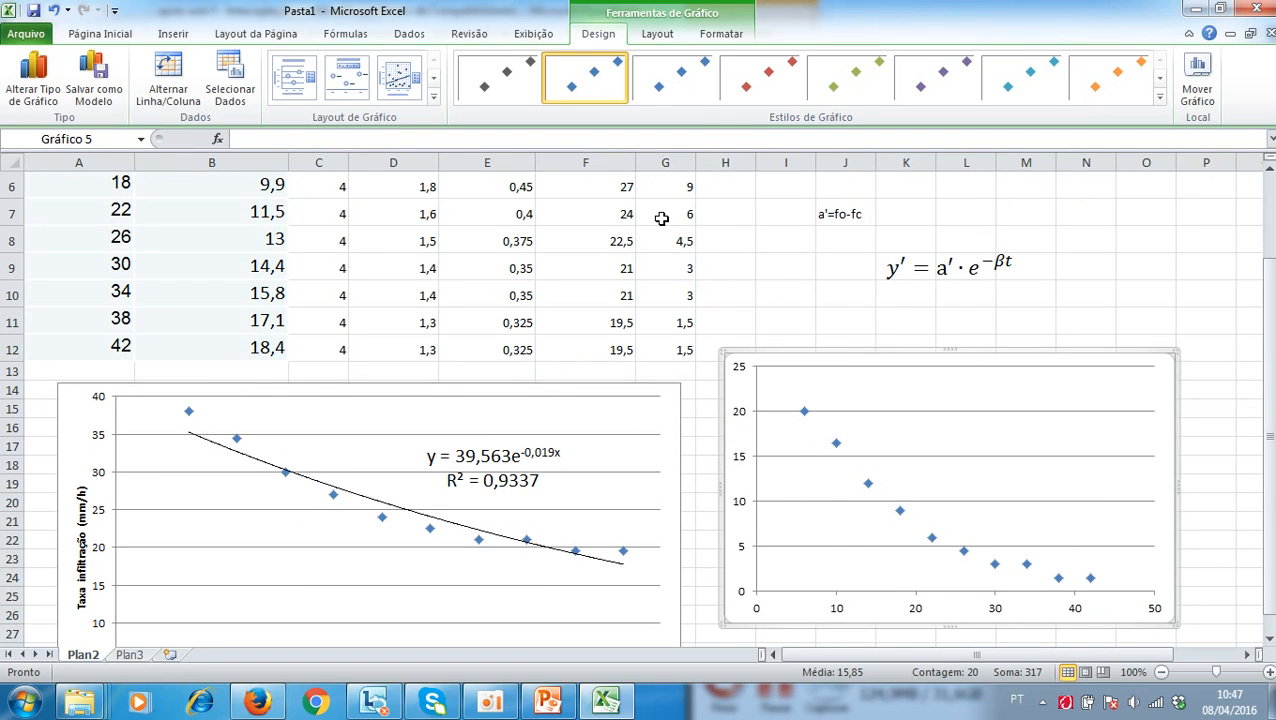
- Add a horizontal axis title below the axis of the new chart, reading "TEmpo (min)"
{"action": "left_click", "coordinate": [721, 33]}
{"action": "left_click", "coordinate": [657, 33]}
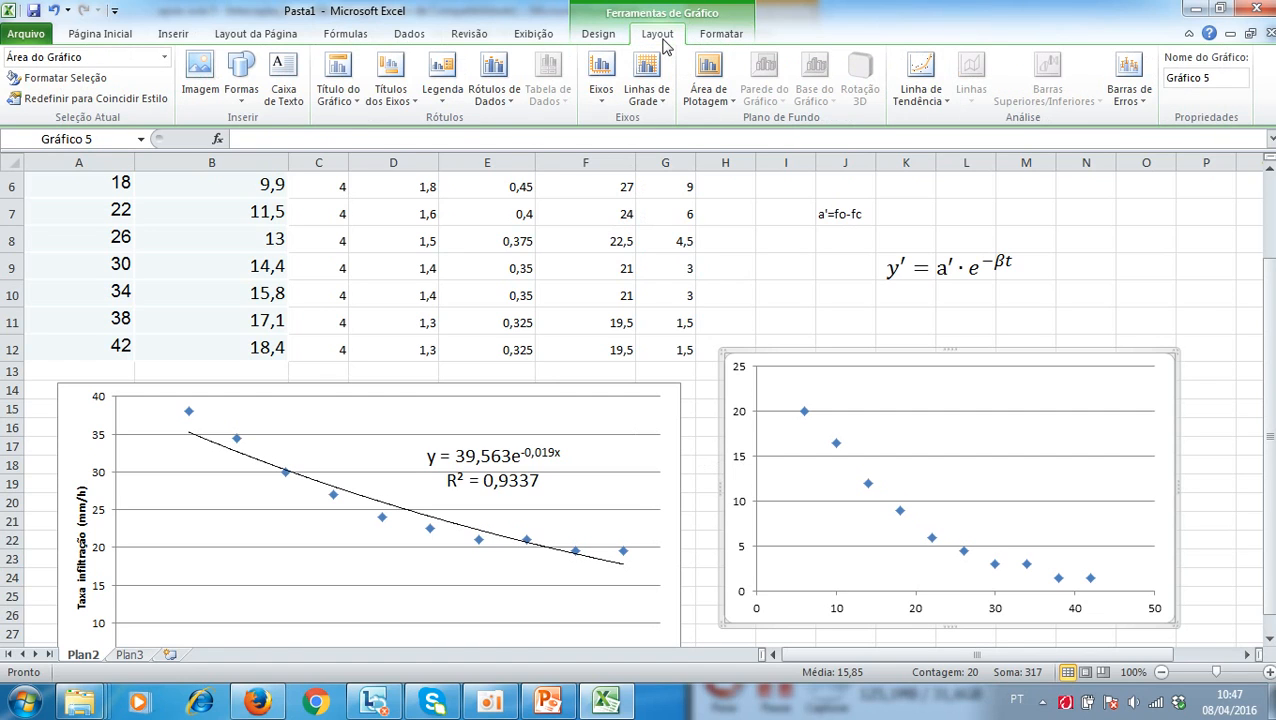
{"action": "left_click", "coordinate": [408, 104]}
{"action": "mouse_move", "coordinate": [497, 128]}
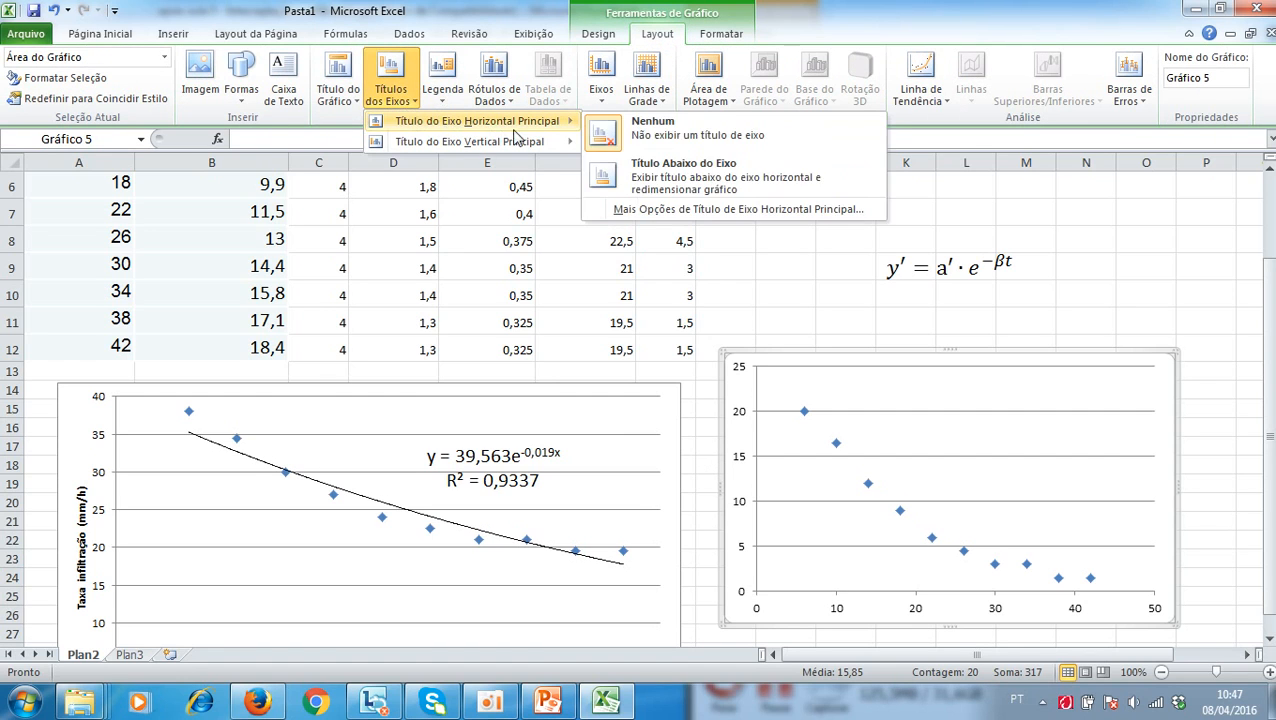
{"action": "left_click", "coordinate": [687, 176]}
{"action": "triple_click", "coordinate": [959, 598]}
{"action": "type", "text": "TEmpo (min)"}
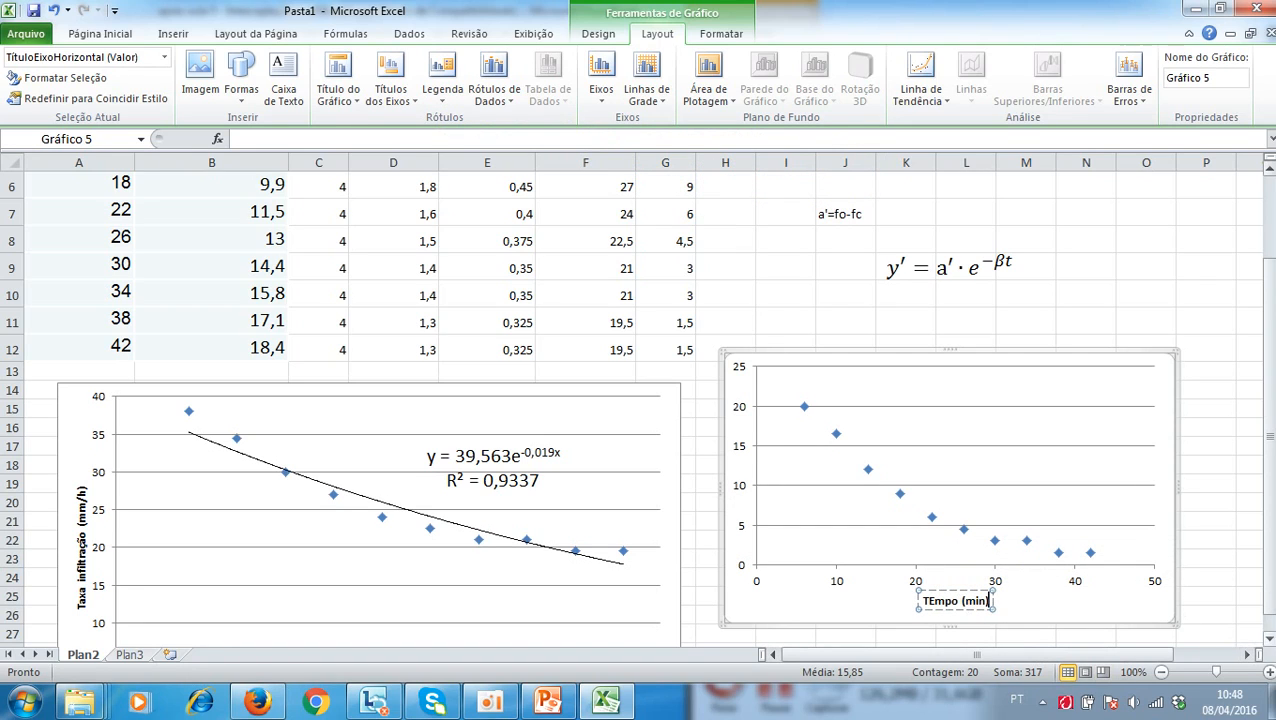
- Enlarge the new chart slightly and add a rotated vertical axis title reading "Y' (mm/hora)"
{"action": "left_click", "coordinate": [1269, 639]}
{"action": "left_click_drag", "start_coordinate": [1172, 541], "coordinate": [1208, 604]}
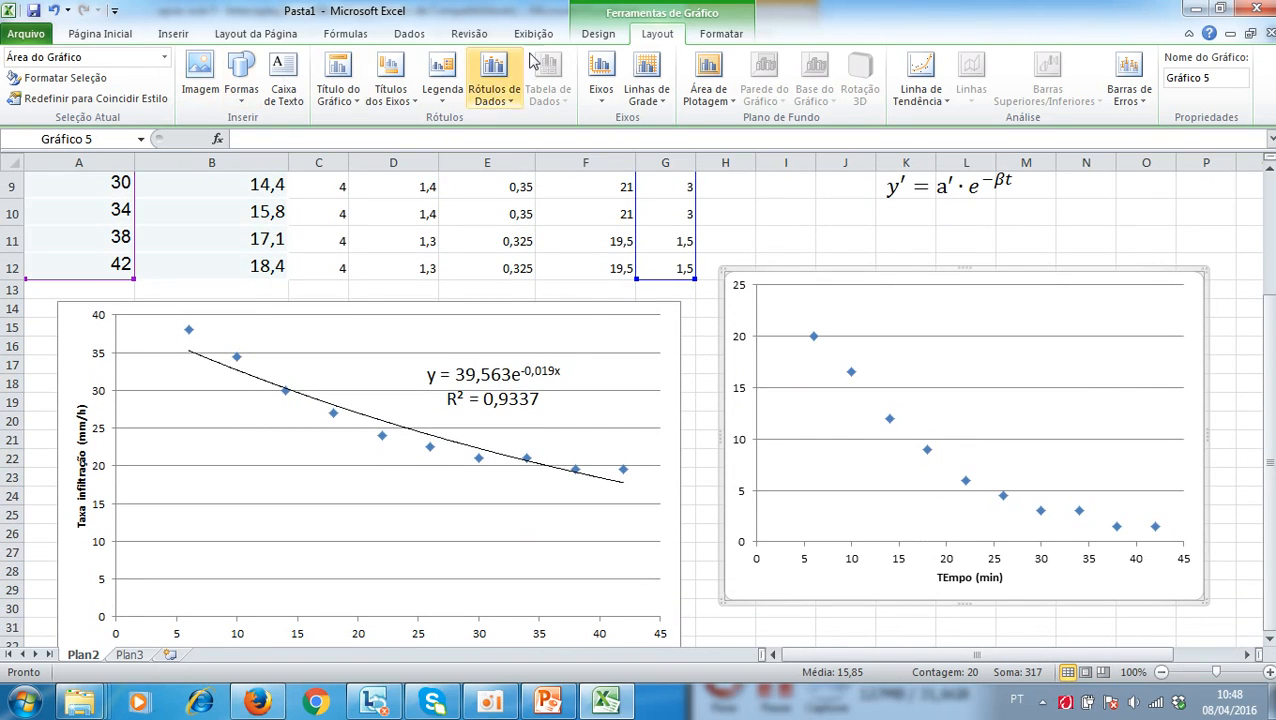
{"action": "left_click", "coordinate": [388, 100]}
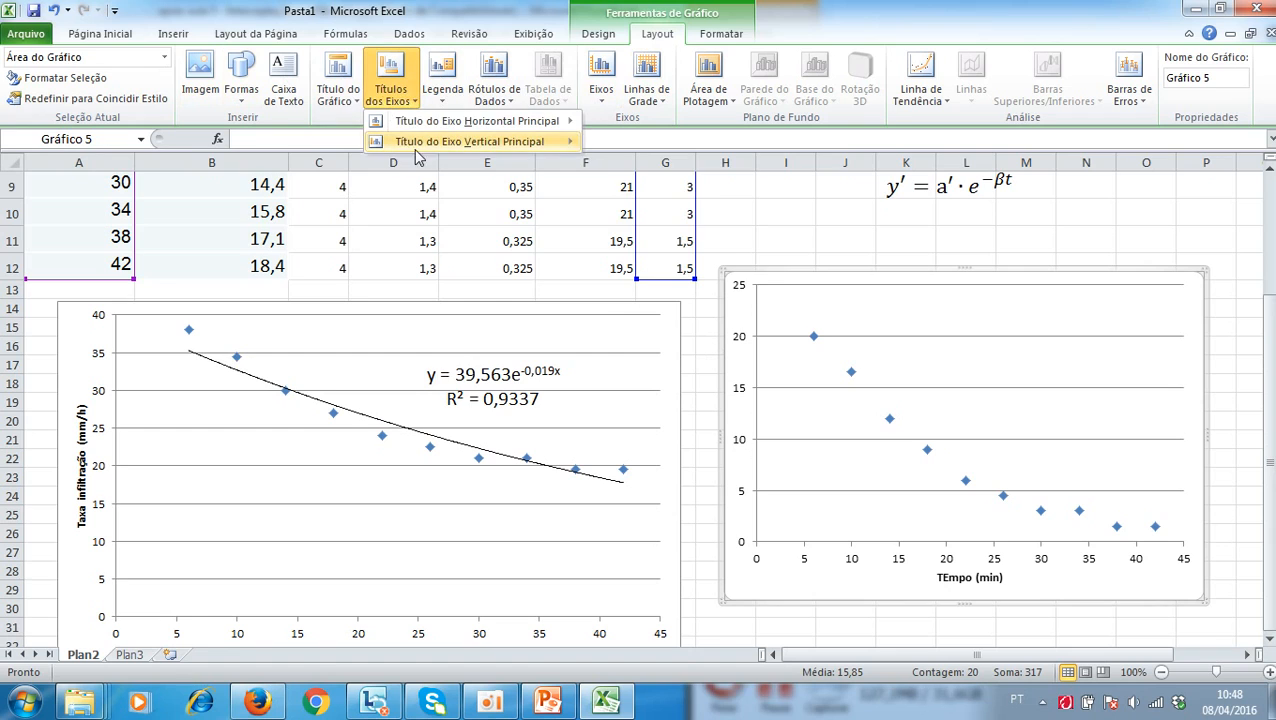
{"action": "mouse_move", "coordinate": [416, 148]}
{"action": "left_click", "coordinate": [612, 213]}
{"action": "triple_click", "coordinate": [749, 420]}
{"action": "key", "text": "BackSpace"}
{"action": "type", "text": "T"}
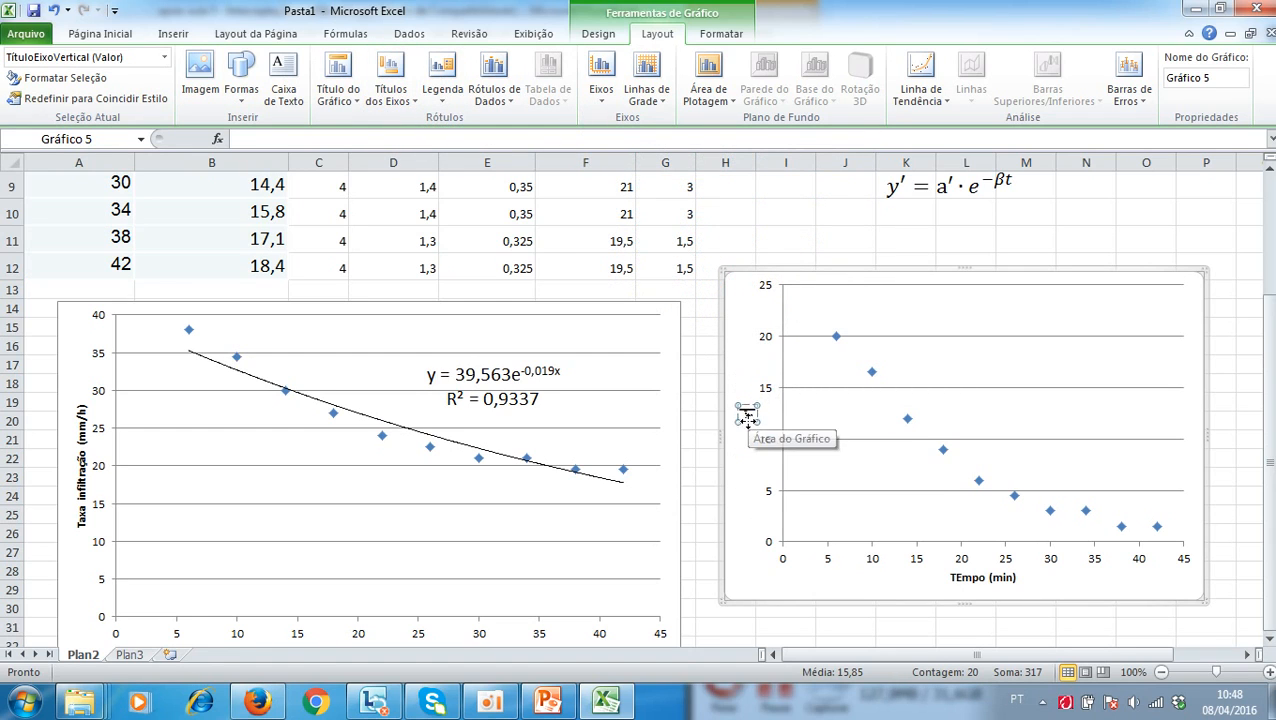
{"action": "type", "text": " (mm/hota)"}
{"action": "key", "text": "BackSpace"}
{"action": "key", "text": "BackSpace"}
{"action": "key", "text": "BackSpace"}
{"action": "type", "text": "ra)"}
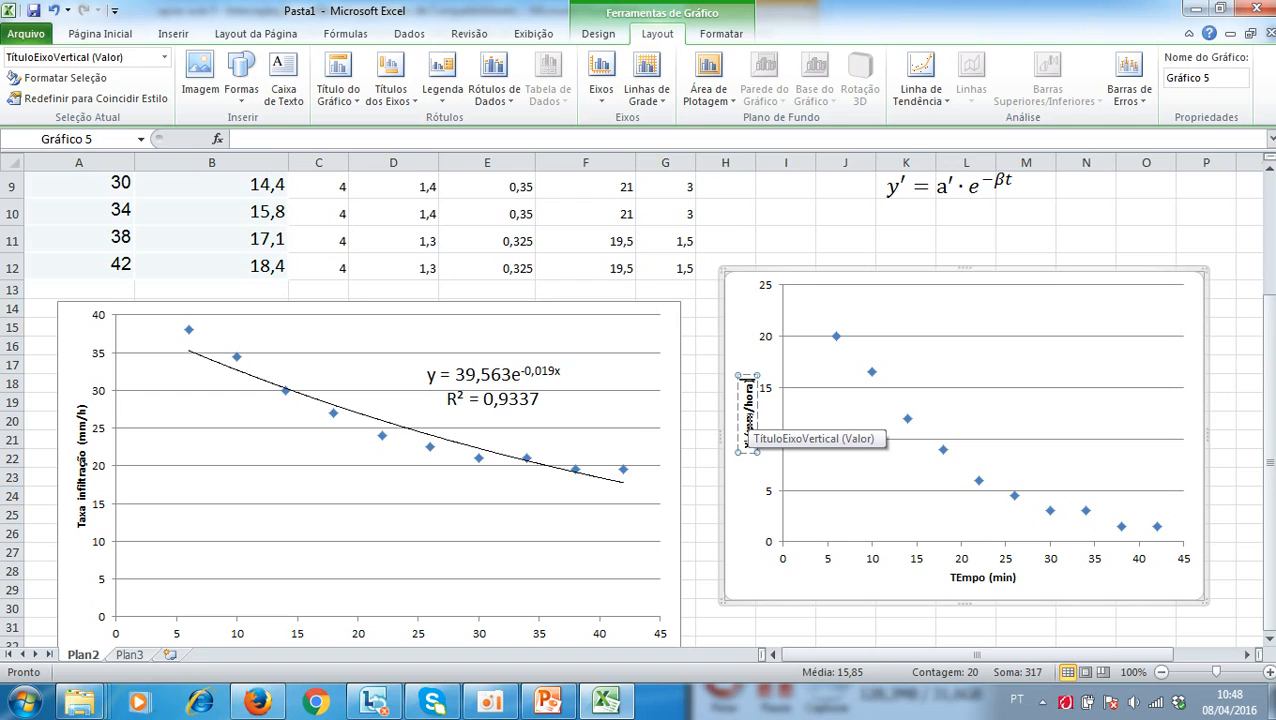
{"action": "left_click", "coordinate": [800, 628]}
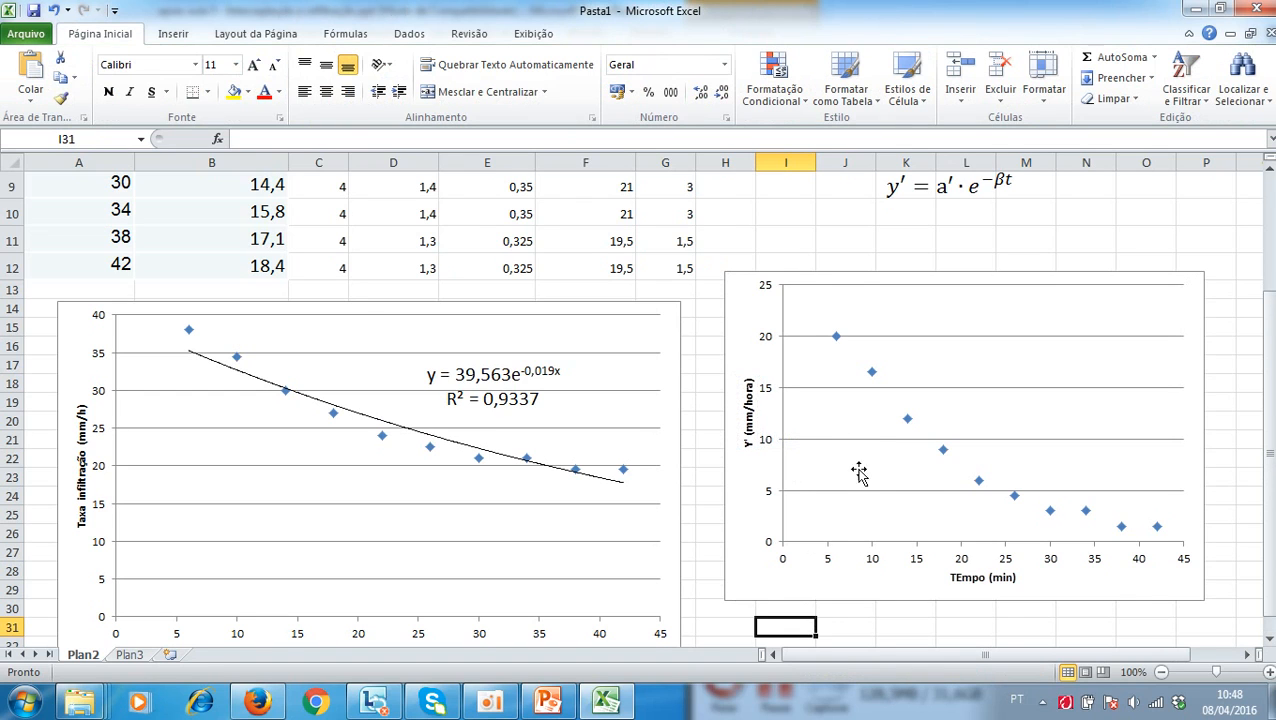
- Add an exponential trendline to the Y' series, displaying its equation and R-squared value on the chart
{"action": "scroll", "coordinate": [852, 422], "scroll_direction": "up", "scroll_amount": 1}
{"action": "scroll", "coordinate": [852, 422], "scroll_direction": "up", "scroll_amount": 2}
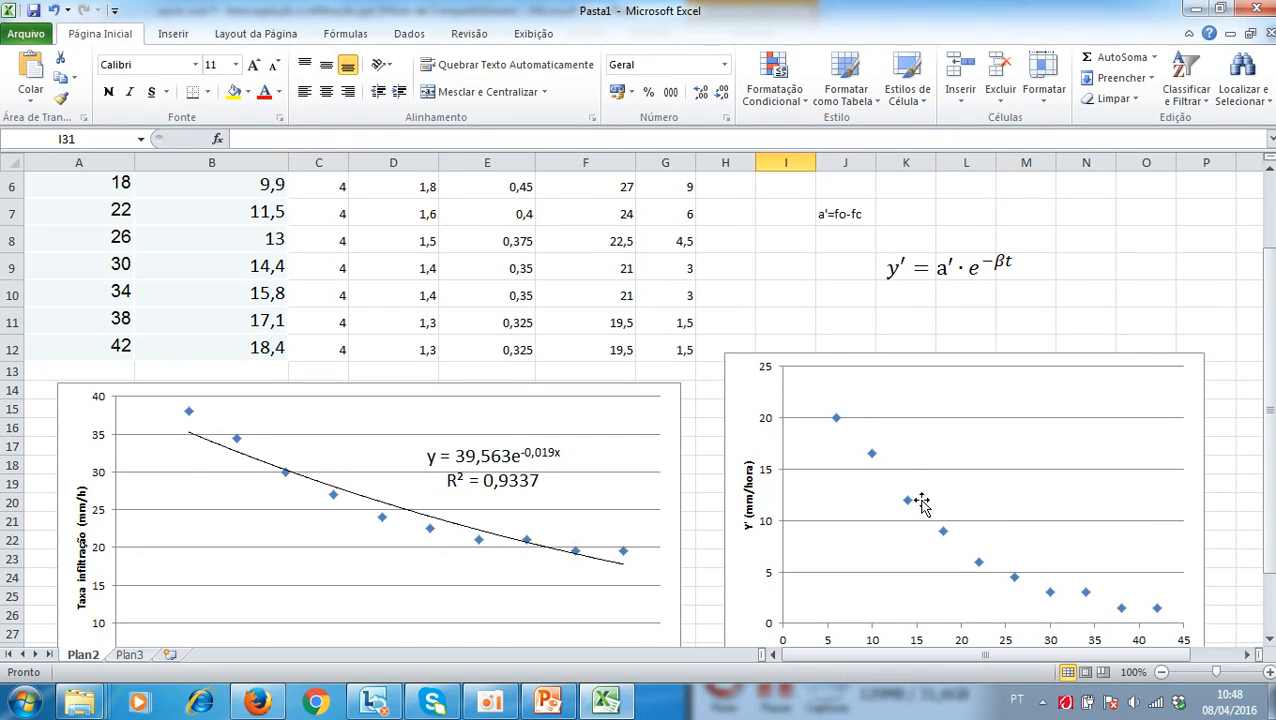
{"action": "scroll", "coordinate": [920, 503], "scroll_direction": "up", "scroll_amount": 1}
{"action": "scroll", "coordinate": [920, 503], "scroll_direction": "up", "scroll_amount": 1}
{"action": "right_click", "coordinate": [907, 553]}
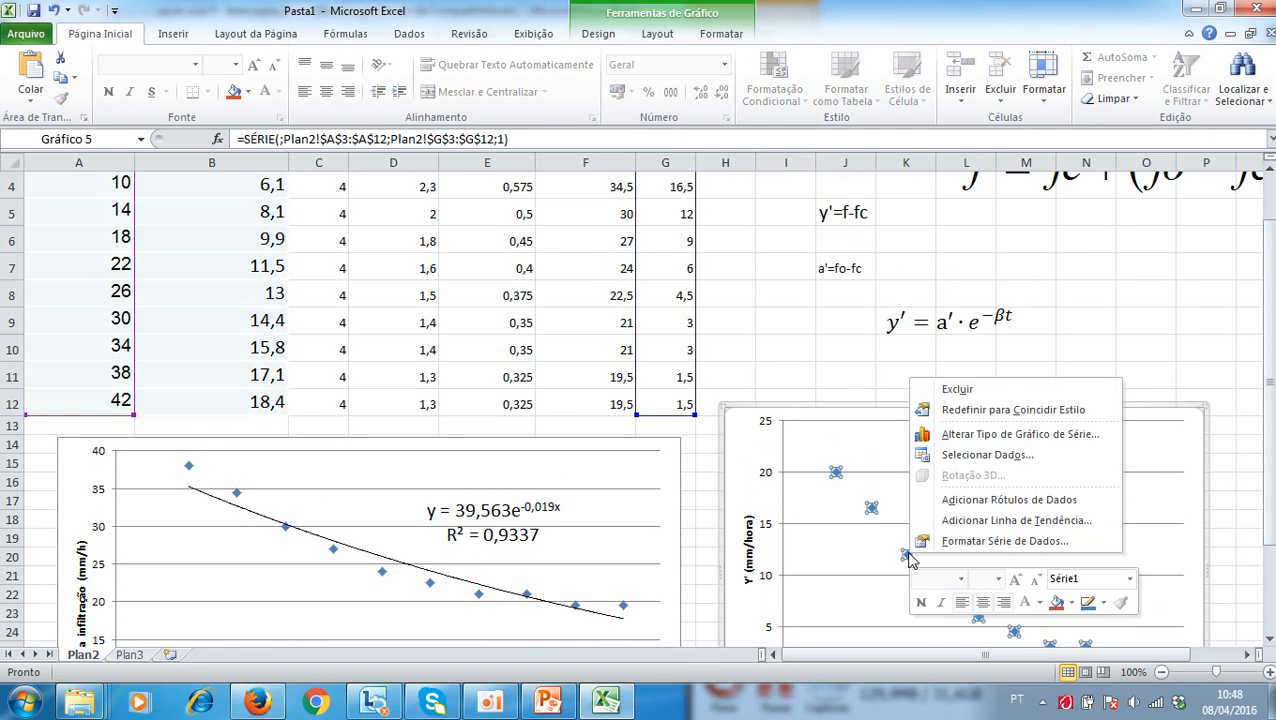
{"action": "left_click", "coordinate": [960, 520]}
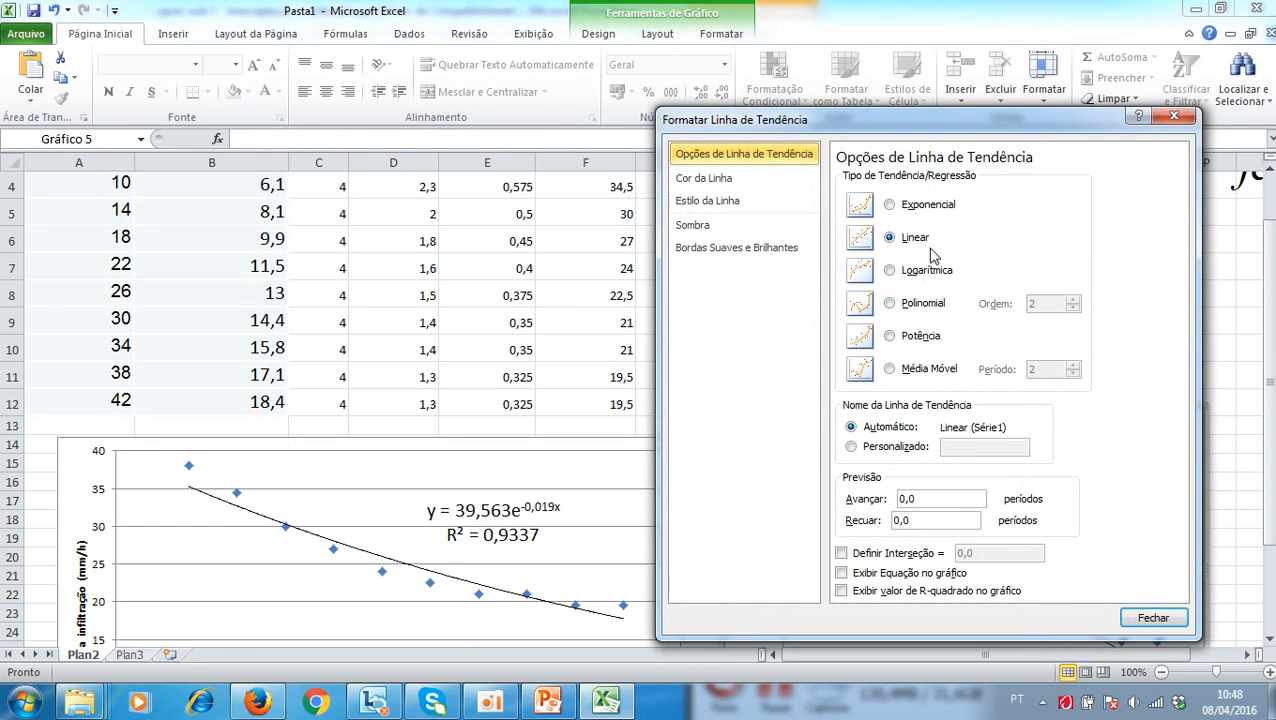
{"action": "left_click", "coordinate": [889, 204]}
{"action": "left_click", "coordinate": [920, 575]}
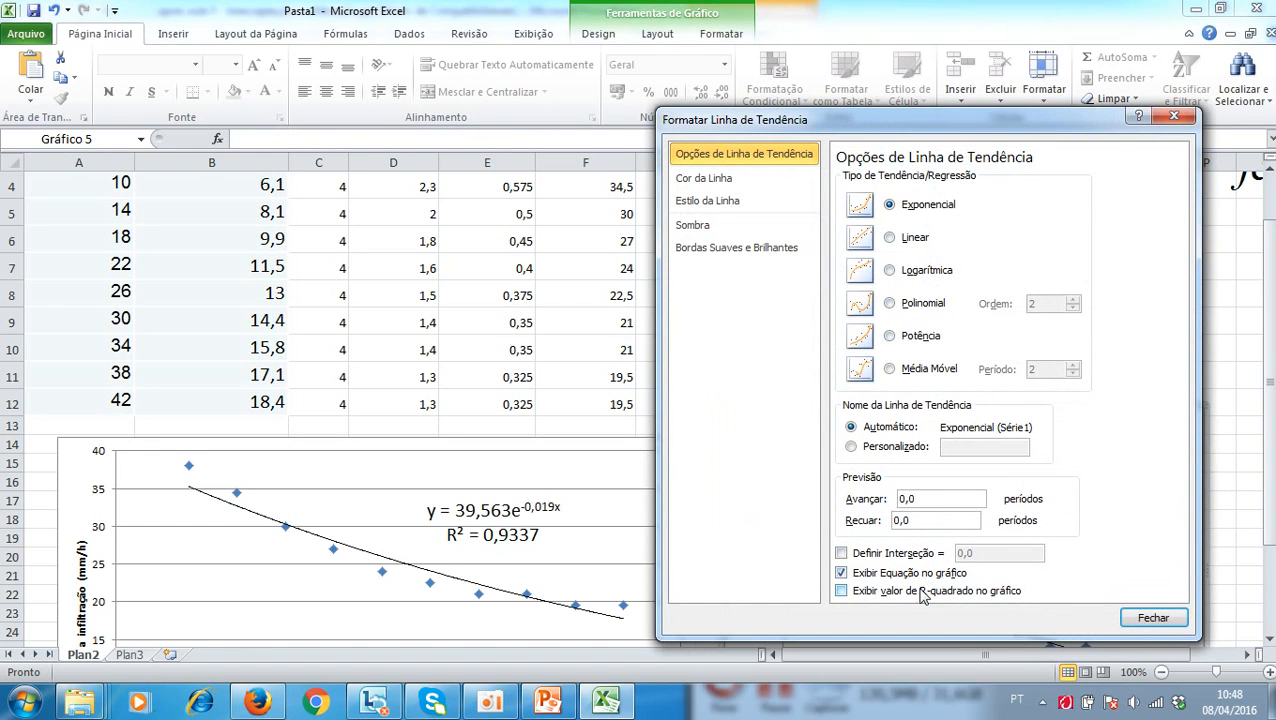
{"action": "left_click", "coordinate": [1153, 617]}
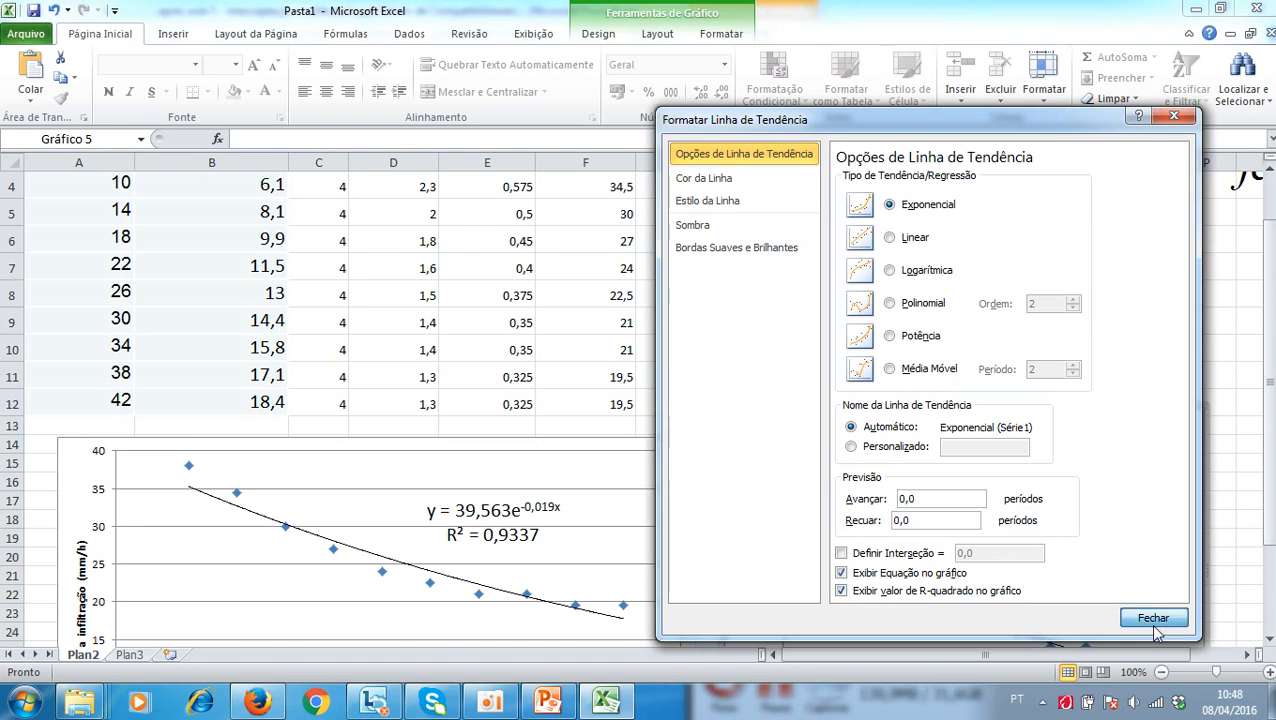
- Move the new trendline's equation label to the empty area above the curve and set its font size to 14
{"action": "scroll", "coordinate": [1120, 462], "scroll_direction": "down", "scroll_amount": 1}
{"action": "left_click", "coordinate": [1098, 562]}
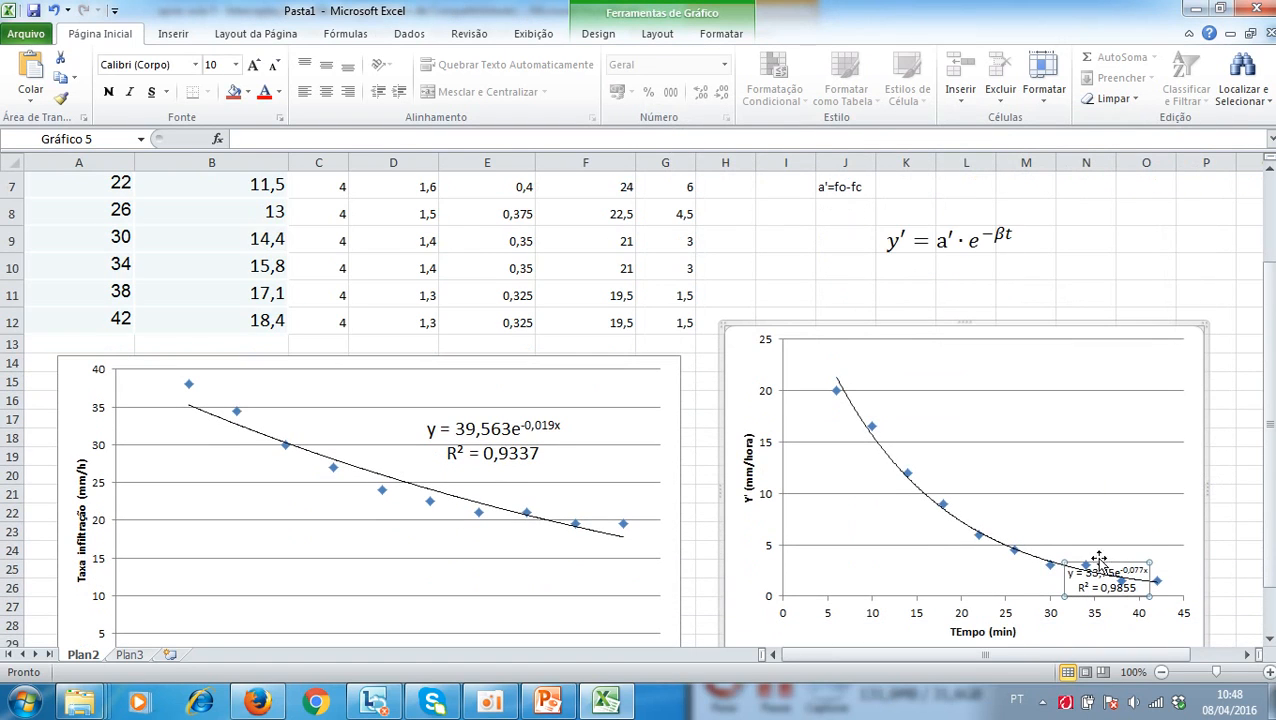
{"action": "left_click_drag", "start_coordinate": [1098, 562], "coordinate": [1047, 442]}
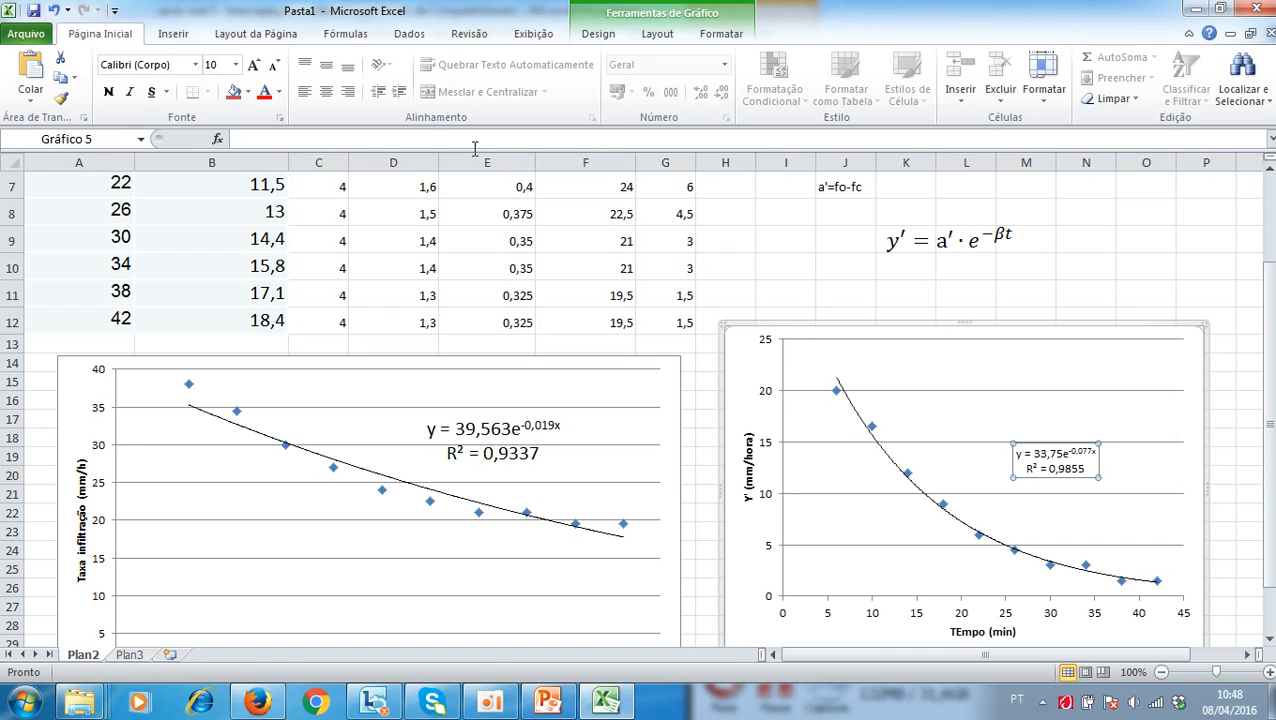
{"action": "left_click", "coordinate": [236, 64]}
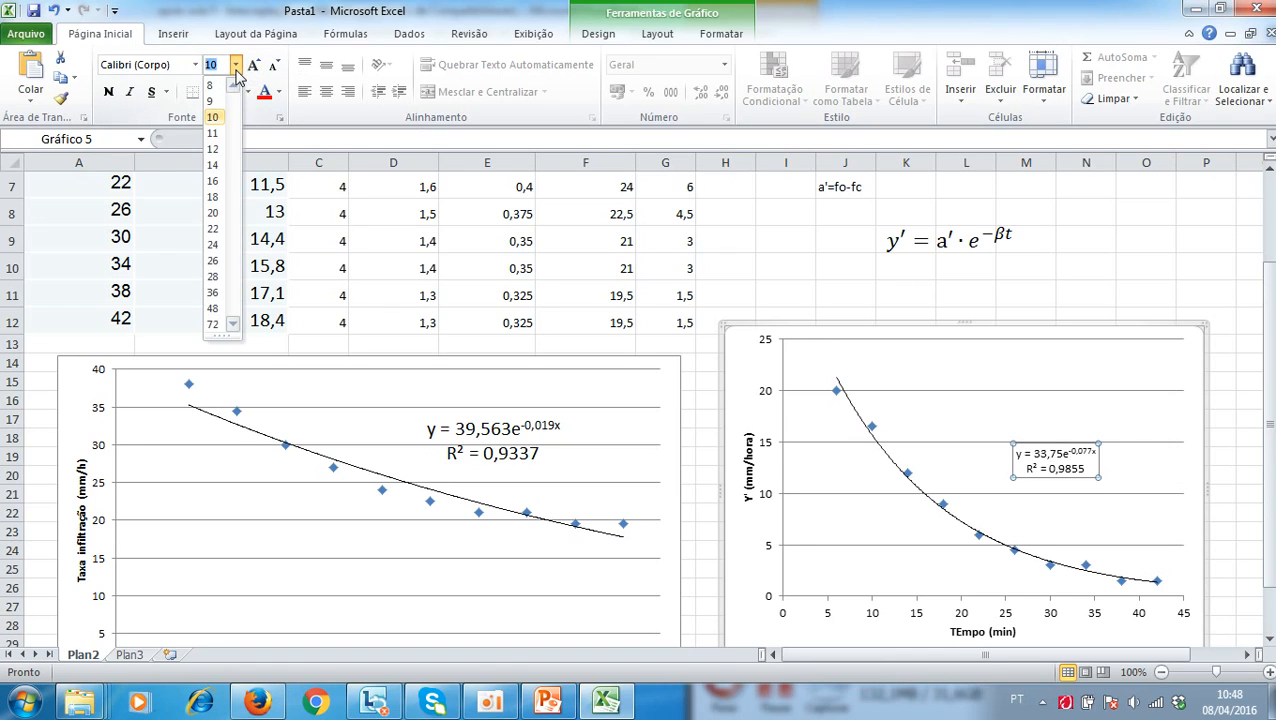
{"action": "left_click", "coordinate": [215, 176]}
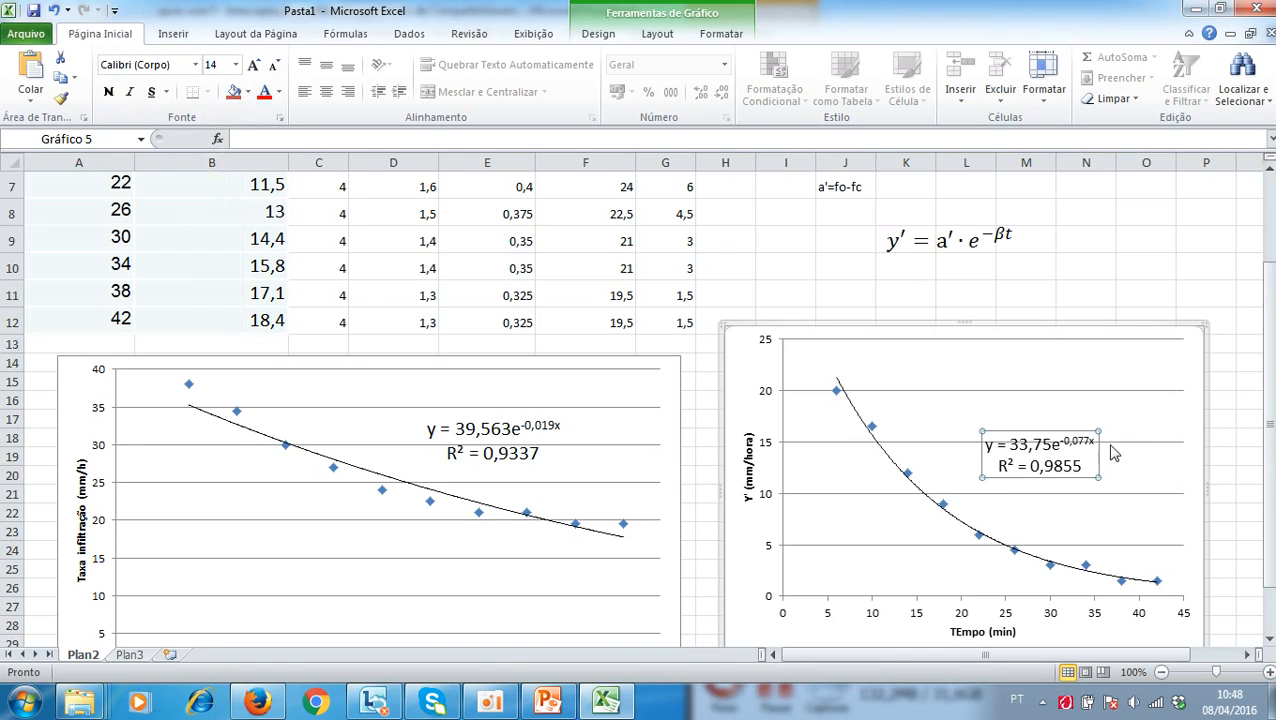
{"action": "left_click_drag", "start_coordinate": [1035, 433], "coordinate": [1024, 418]}
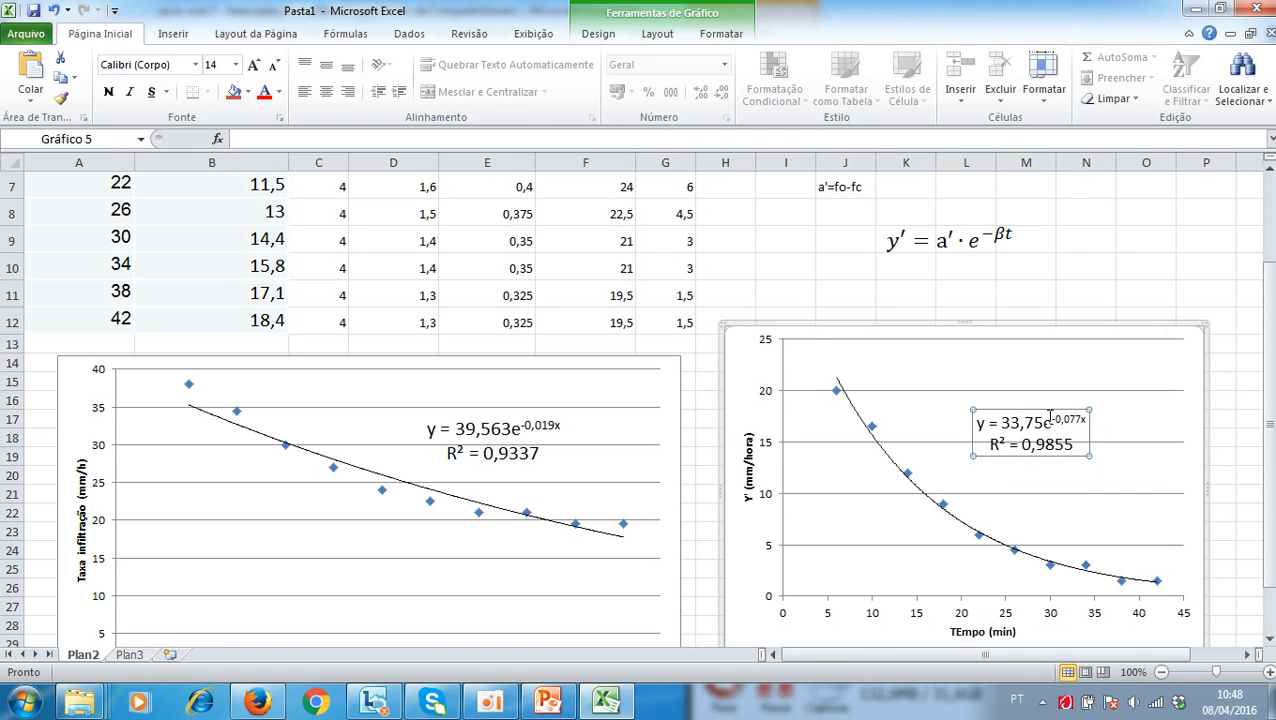
- Move the Y' chart up so it sits directly below the y' = a'·e^(-βt) equation
{"action": "scroll", "coordinate": [1050, 416], "scroll_direction": "up", "scroll_amount": 2}
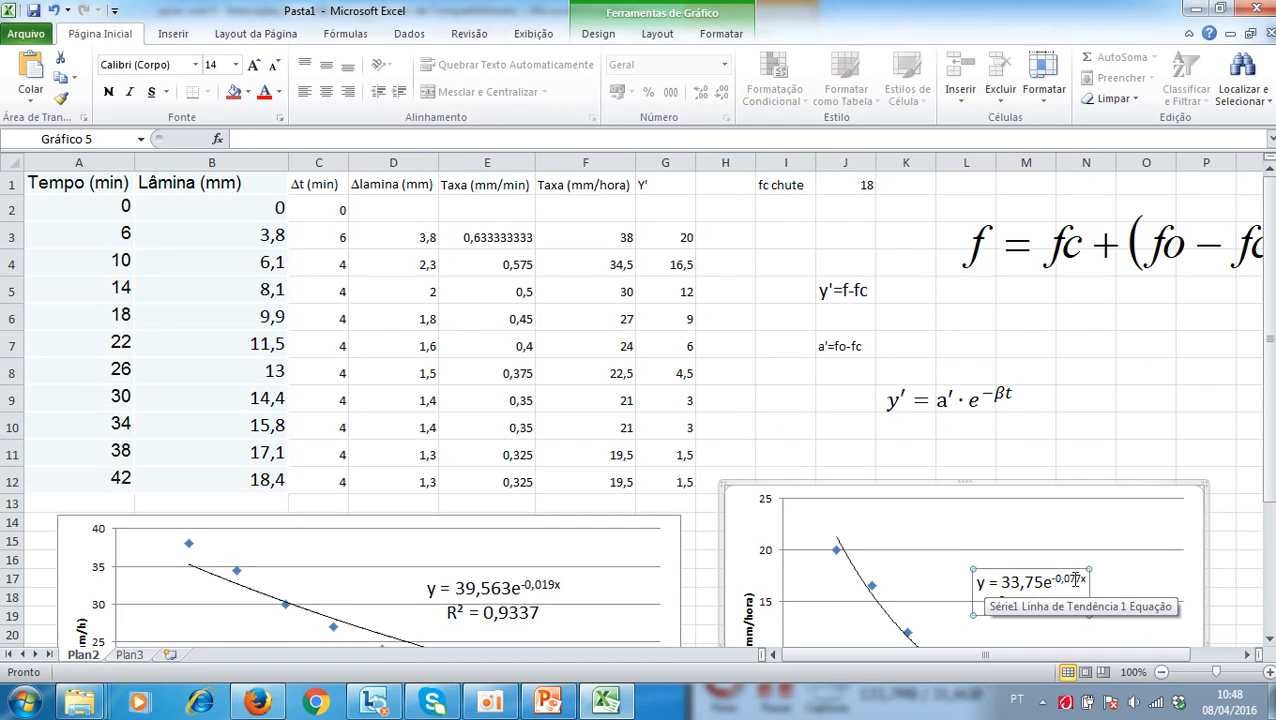
{"action": "scroll", "coordinate": [1075, 570], "scroll_direction": "down", "scroll_amount": 1}
{"action": "scroll", "coordinate": [1077, 562], "scroll_direction": "up", "scroll_amount": 1}
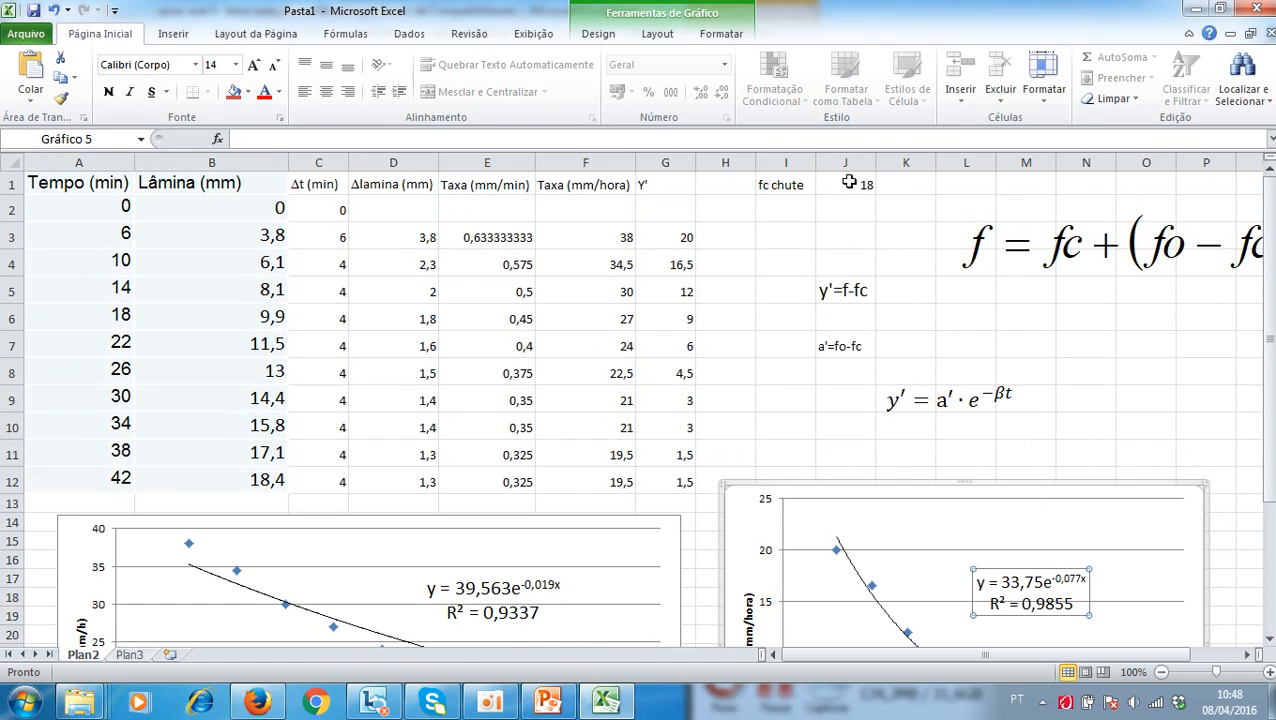
{"action": "scroll", "coordinate": [983, 493], "scroll_direction": "down", "scroll_amount": 1}
{"action": "scroll", "coordinate": [985, 495], "scroll_direction": "up", "scroll_amount": 1}
{"action": "scroll", "coordinate": [985, 495], "scroll_direction": "down", "scroll_amount": 2}
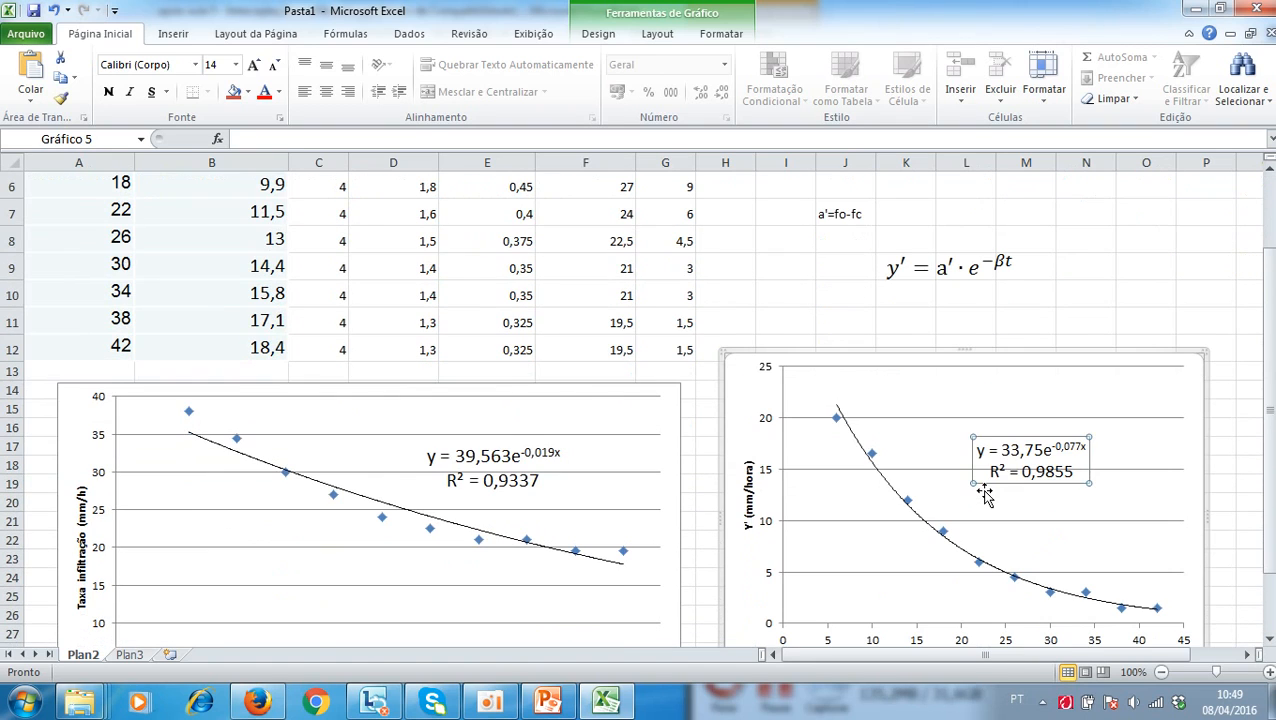
{"action": "scroll", "coordinate": [985, 495], "scroll_direction": "up", "scroll_amount": 1}
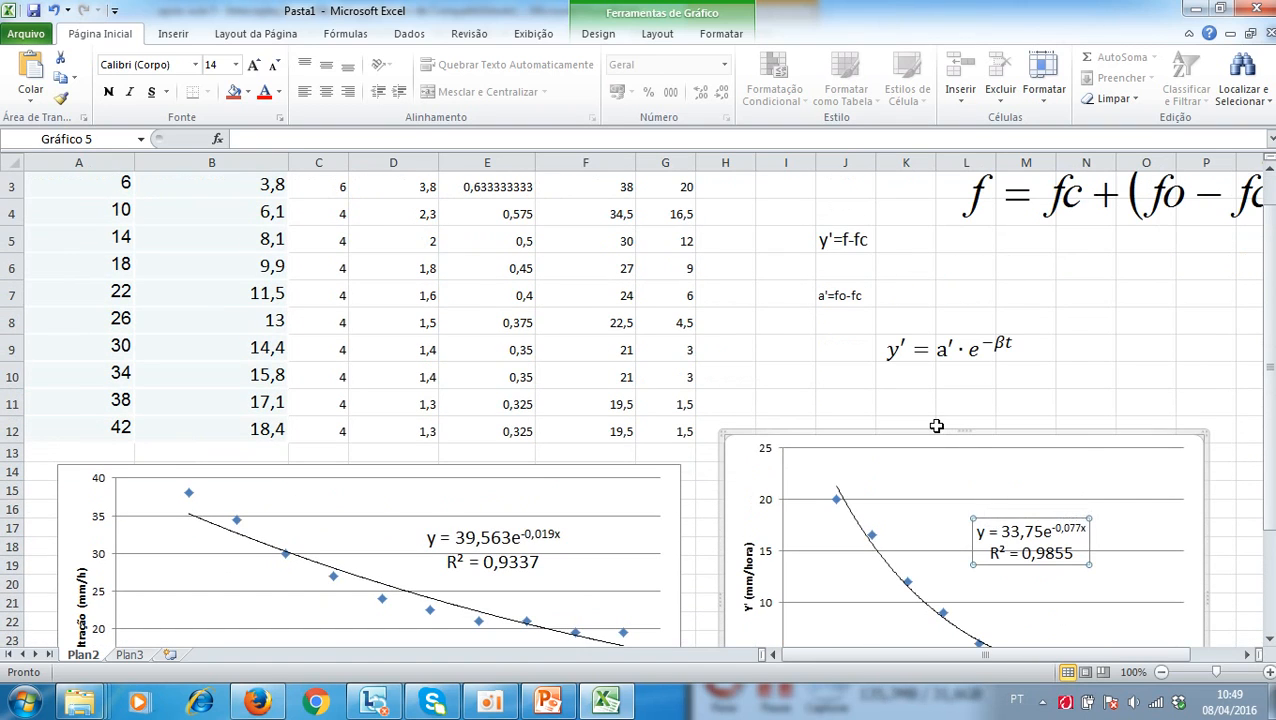
{"action": "left_click_drag", "start_coordinate": [934, 429], "coordinate": [928, 352]}
{"action": "scroll", "coordinate": [1025, 498], "scroll_direction": "up", "scroll_amount": 1}
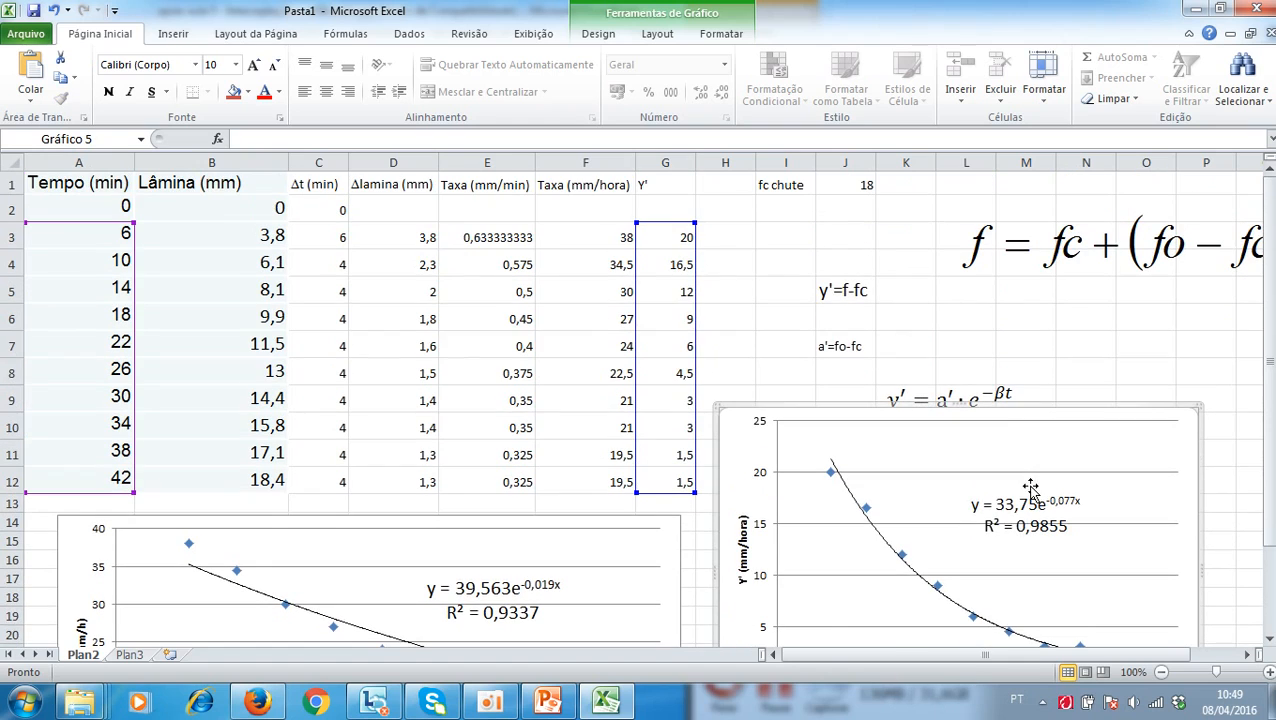
{"action": "left_click_drag", "start_coordinate": [1050, 415], "coordinate": [1049, 439]}
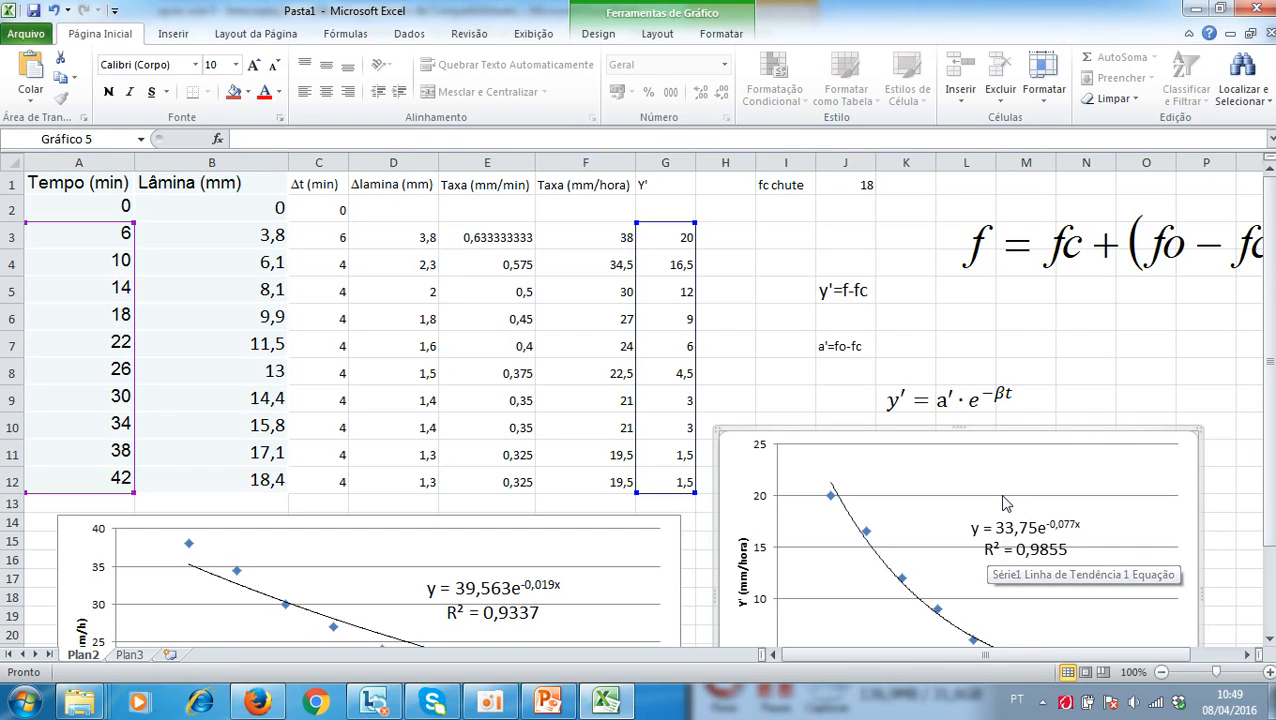
- Try 17 as the fc guess in cell J1
{"action": "scroll", "coordinate": [910, 505], "scroll_direction": "down", "scroll_amount": 1}
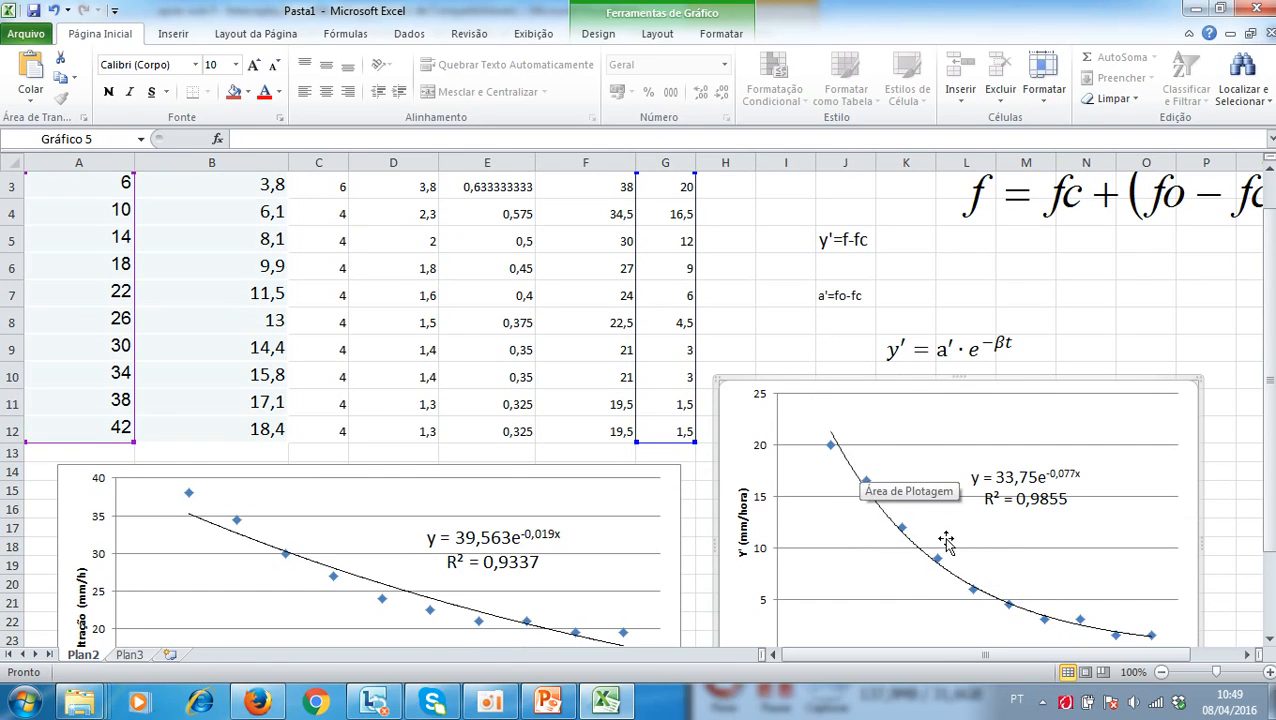
{"action": "scroll", "coordinate": [948, 541], "scroll_direction": "up", "scroll_amount": 1}
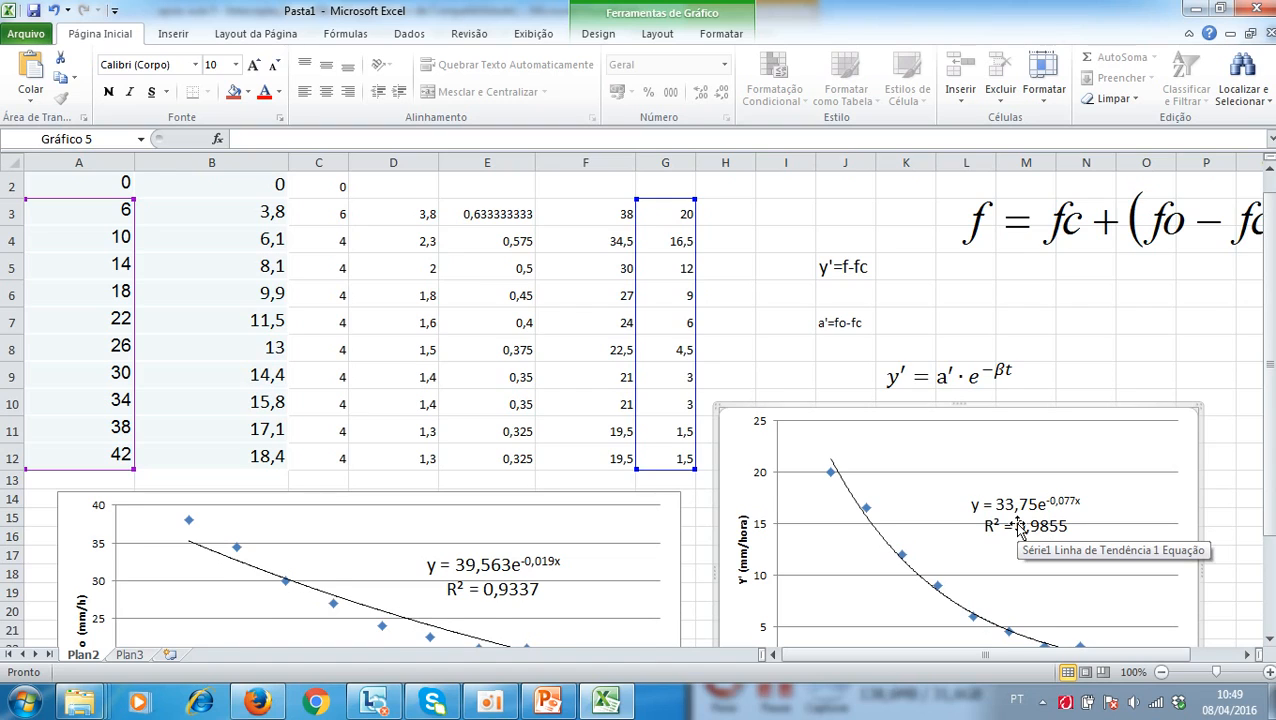
{"action": "scroll", "coordinate": [1020, 530], "scroll_direction": "up", "scroll_amount": 1}
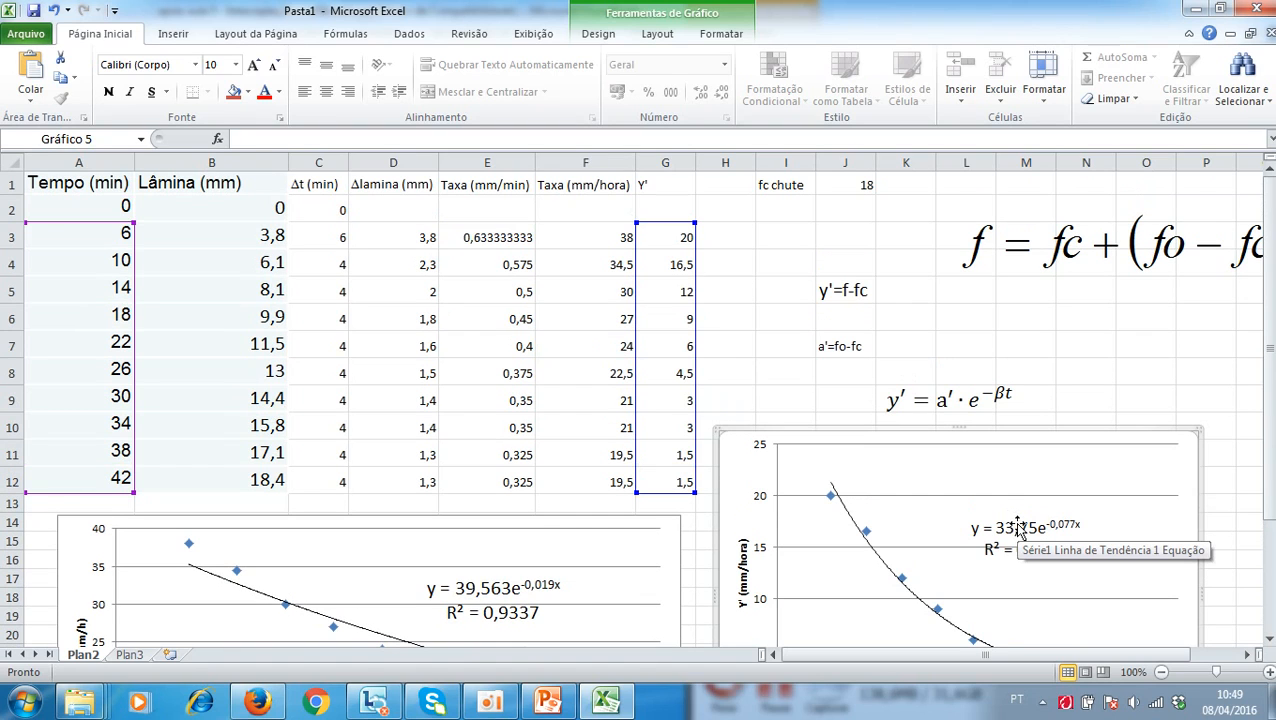
{"action": "left_click", "coordinate": [851, 187]}
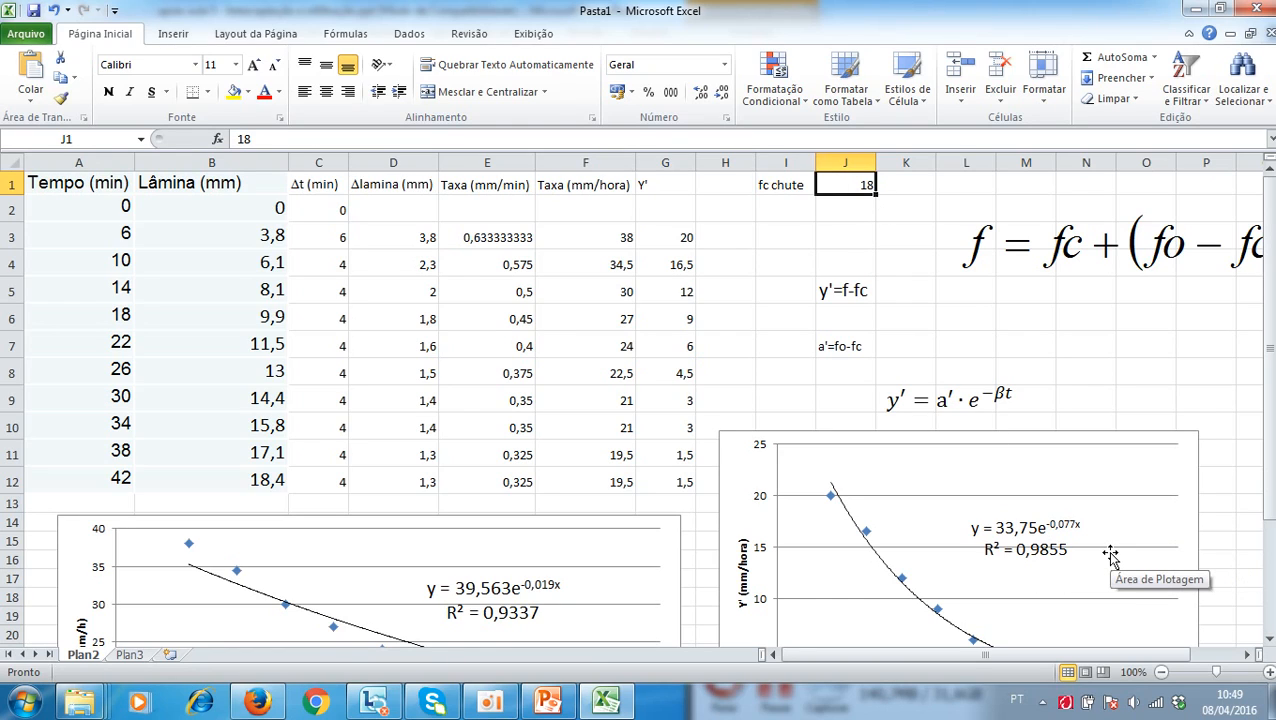
{"action": "type", "text": "17"}
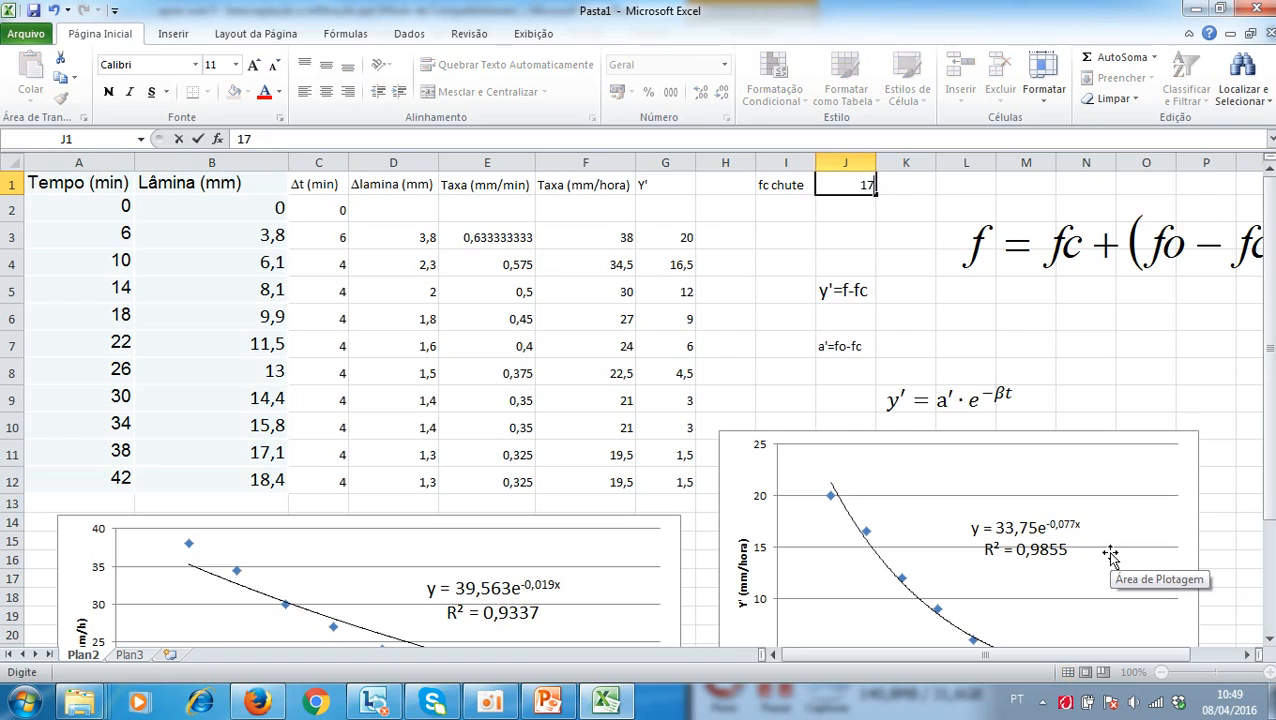
{"action": "key", "text": "Return"}
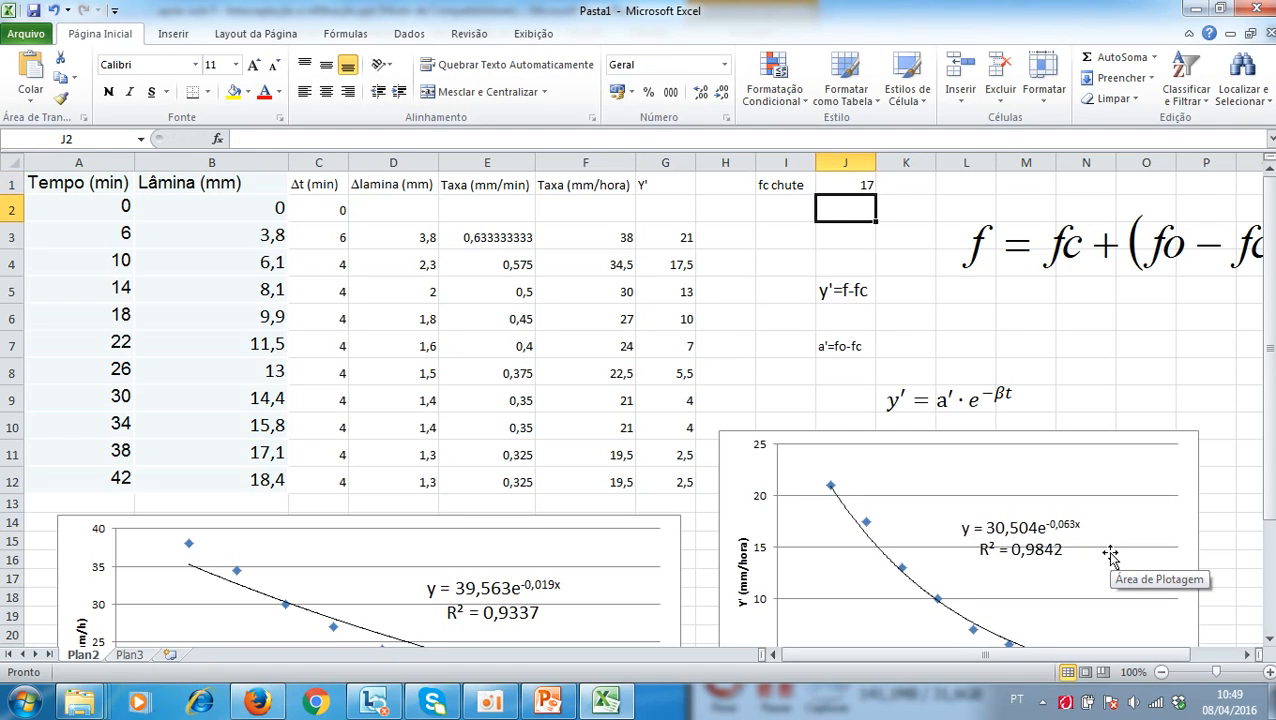
- Try 19 as the fc guess in cell J1 and set it back to 18
{"action": "left_click", "coordinate": [847, 185]}
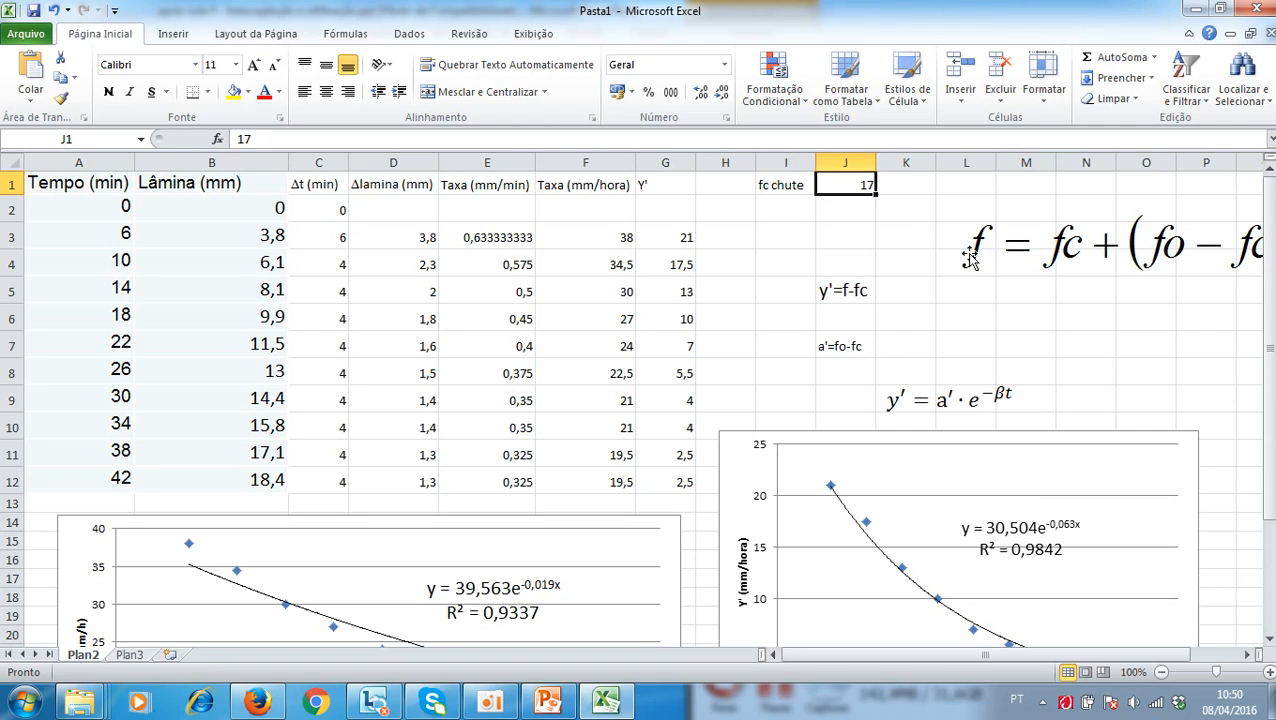
{"action": "type", "text": "19"}
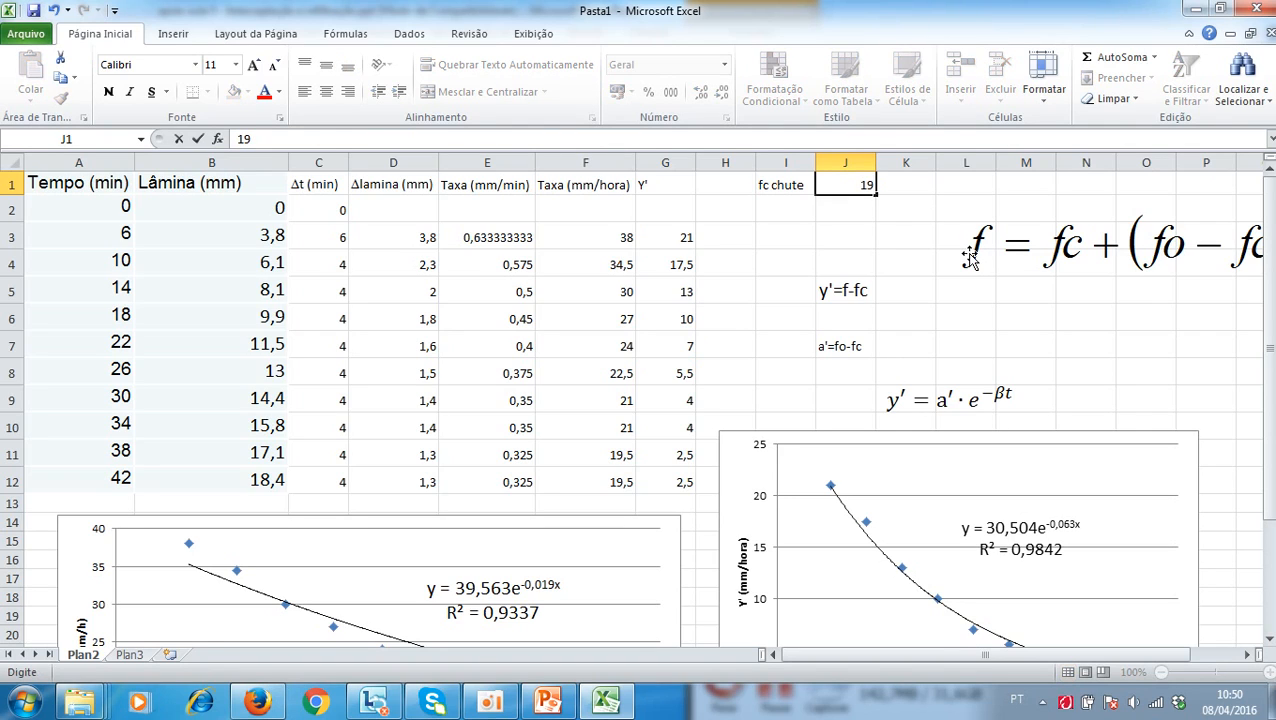
{"action": "key", "text": "Return"}
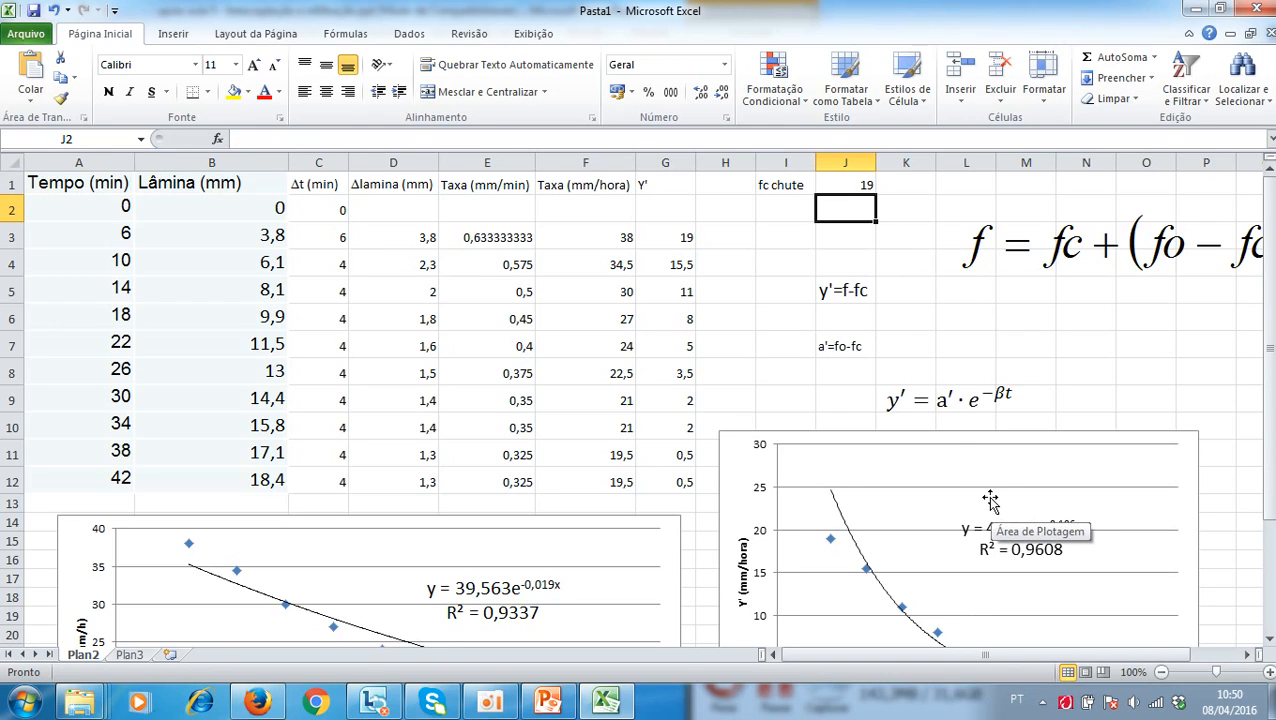
{"action": "key", "text": "Up"}
{"action": "type", "text": "18"}
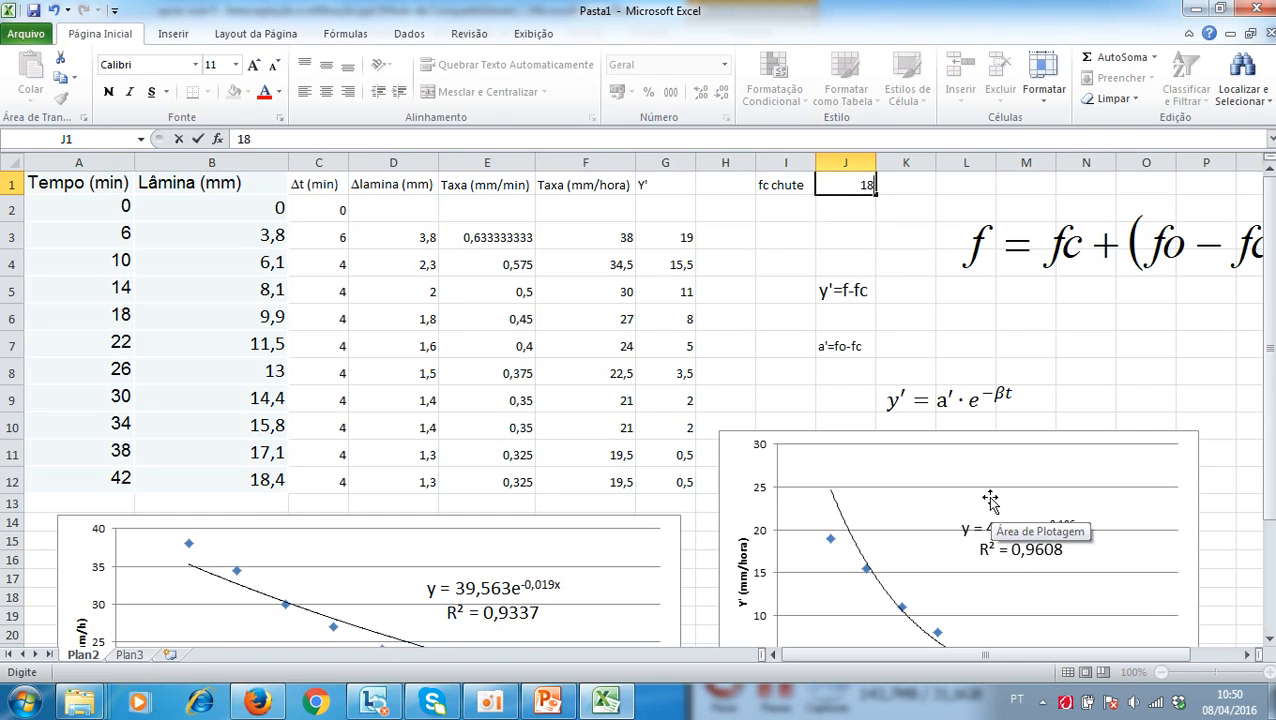
{"action": "key", "text": "Return"}
- Try 18.1, written with a decimal point, as the fc guess in cell J1
{"action": "left_click", "coordinate": [857, 179]}
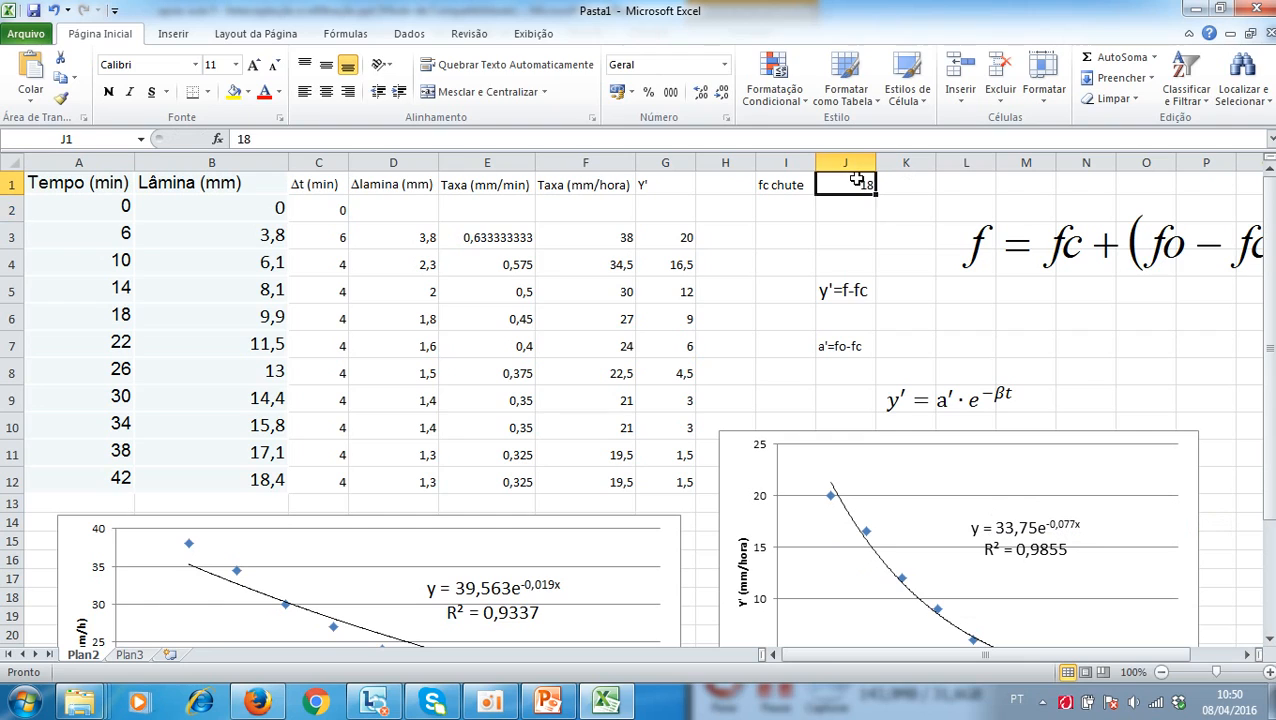
{"action": "type", "text": "18."}
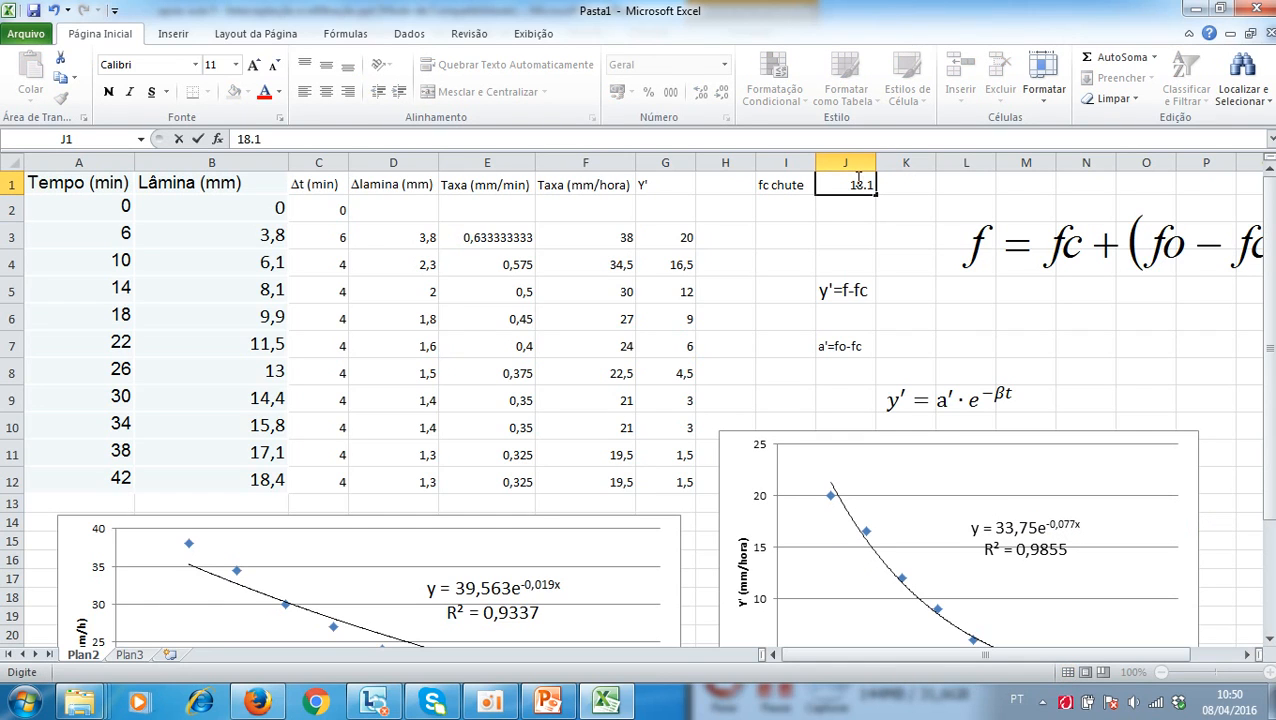
{"action": "type", "text": "1"}
{"action": "key", "text": "Return"}
{"action": "key", "text": "Return"}
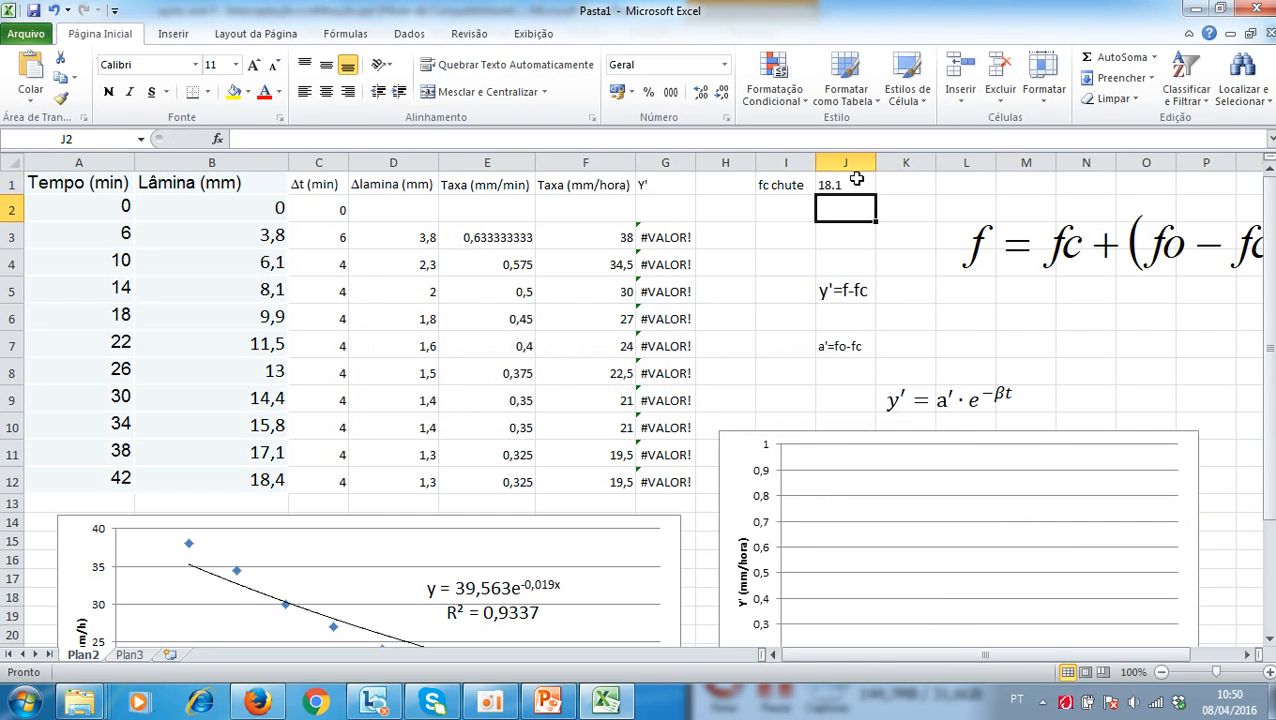
- Set the fc guess in cell J1 to 18,1, using a decimal comma
{"action": "left_click", "coordinate": [857, 179]}
{"action": "key", "text": "BackSpace"}
{"action": "type", "text": "18,1"}
{"action": "key", "text": "Return"}
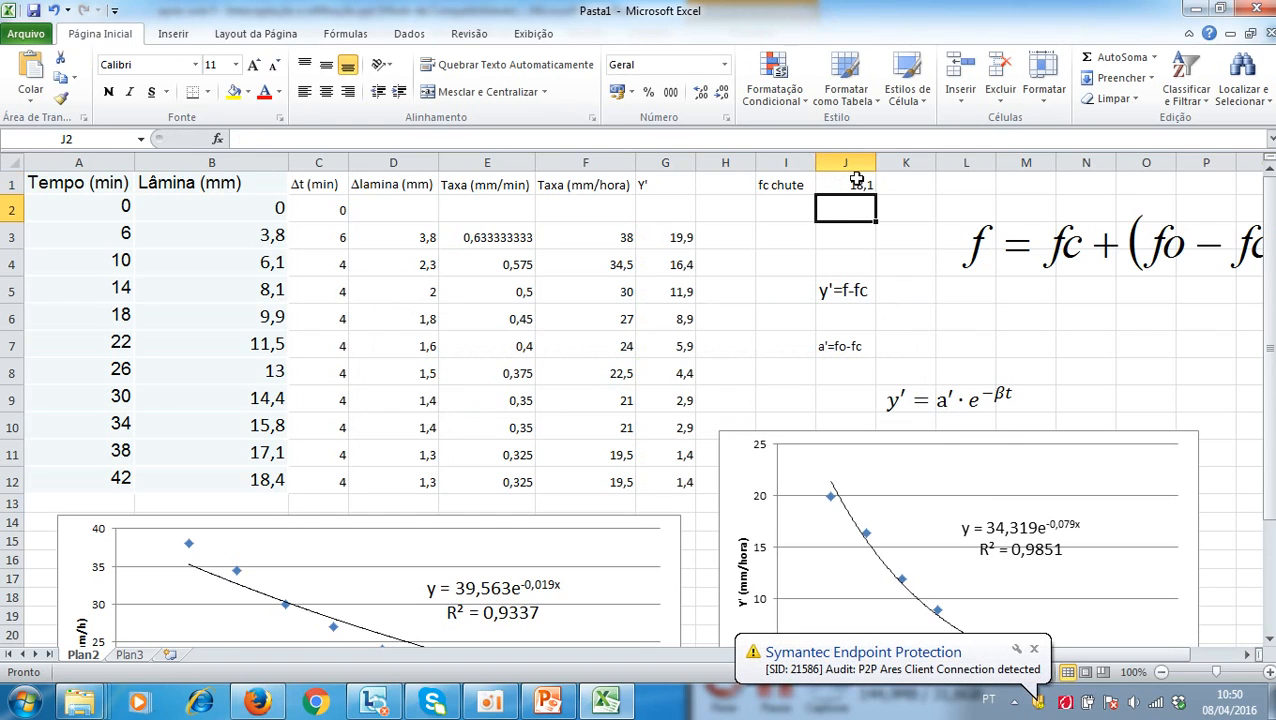
- Try 17,9 and then 17,8 as the fc guess in cell J1
{"action": "left_click", "coordinate": [848, 180]}
{"action": "type", "text": "17"}
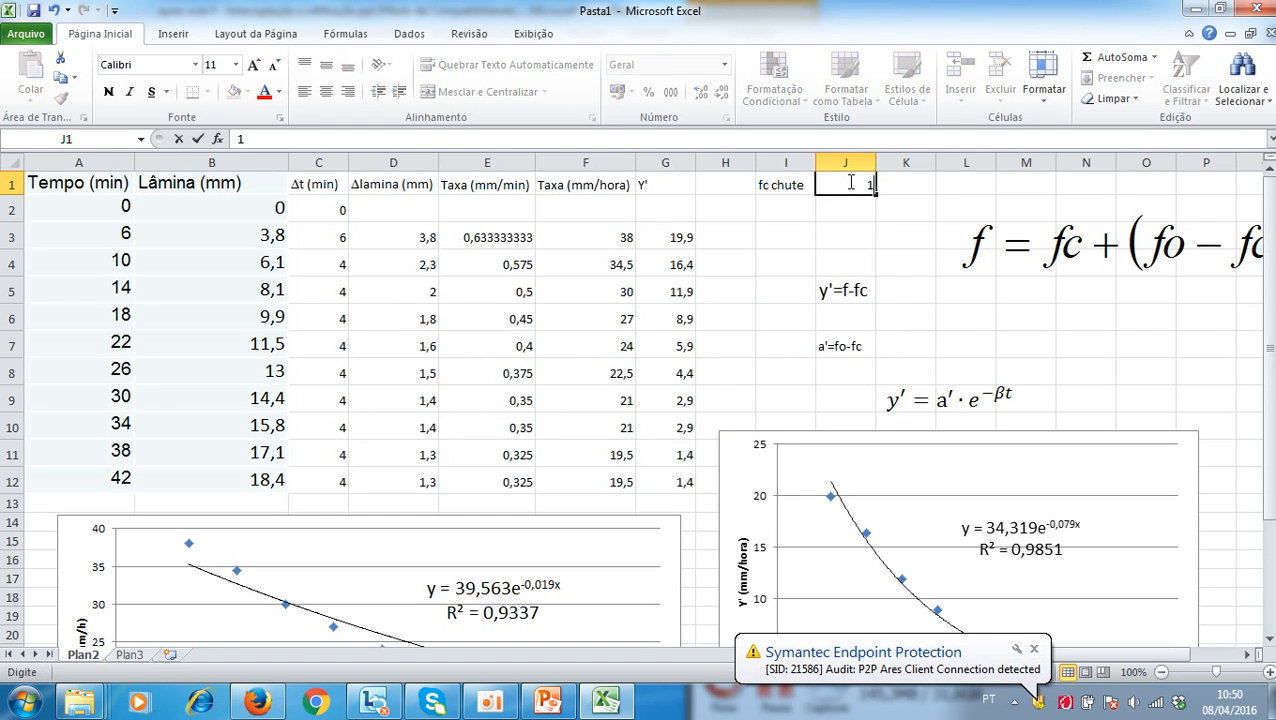
{"action": "key", "text": "Return"}
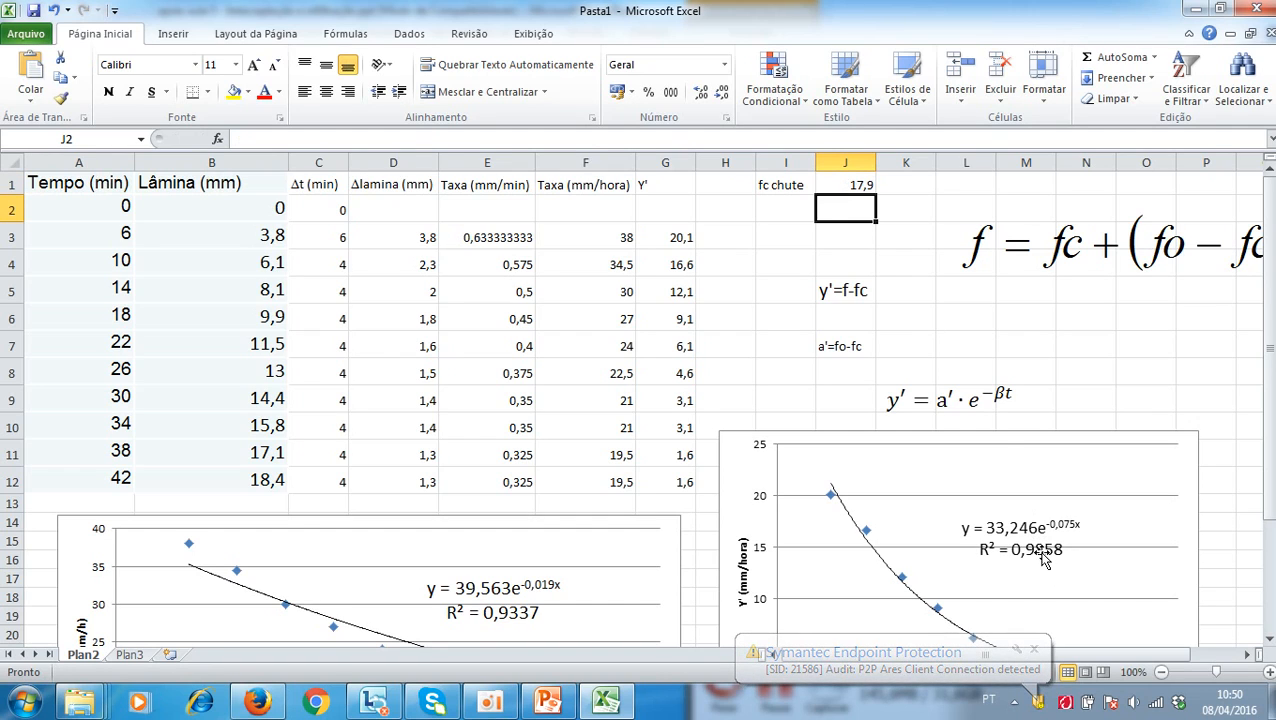
{"action": "left_click", "coordinate": [860, 184]}
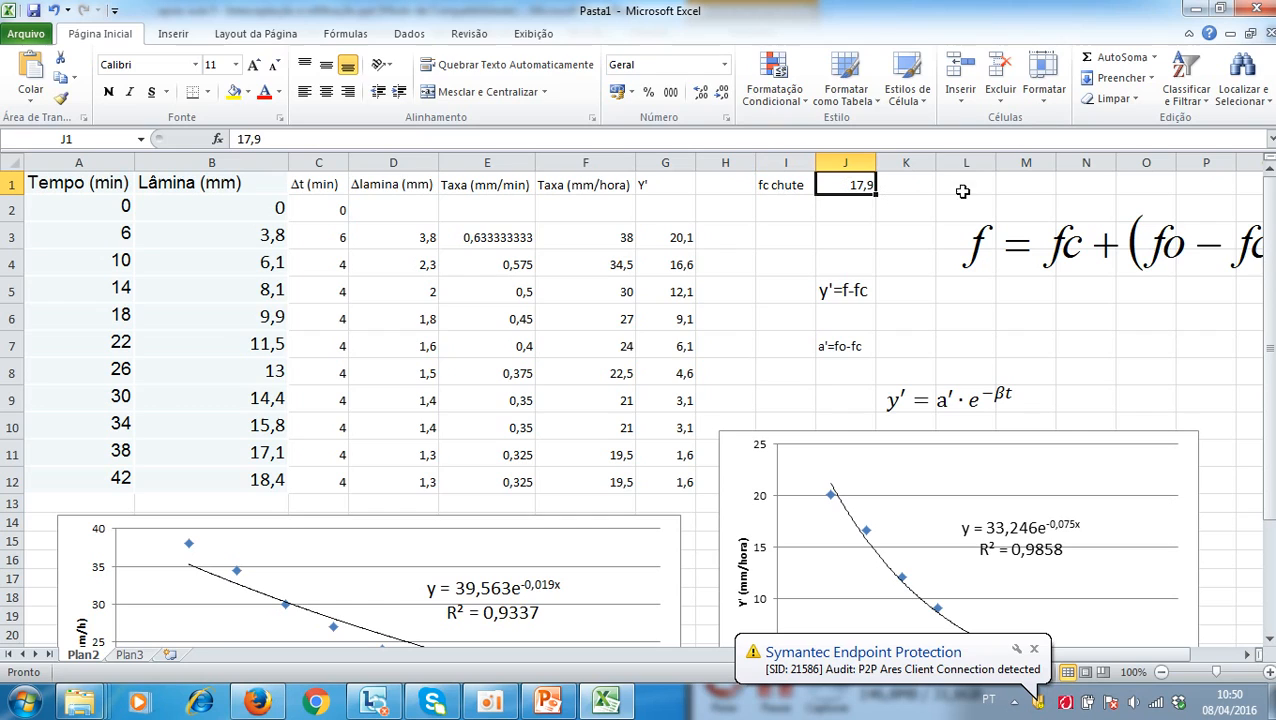
{"action": "type", "text": "17,8"}
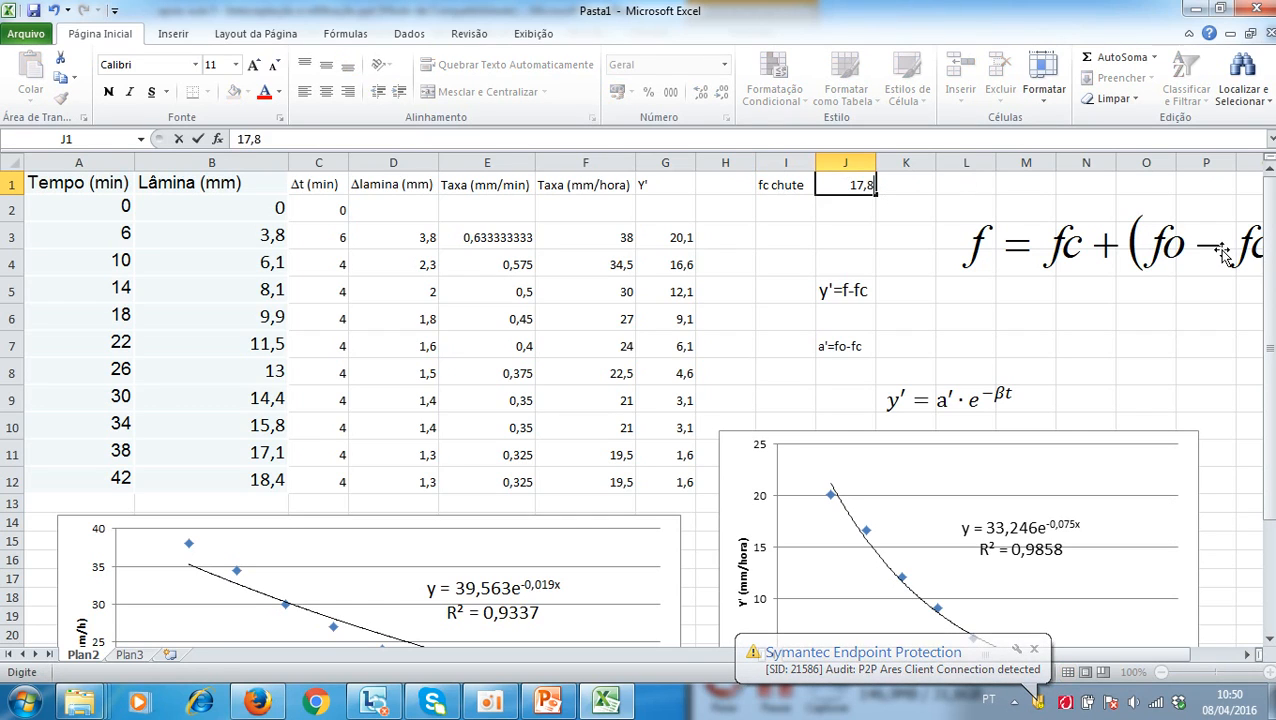
{"action": "key", "text": "Return"}
- Try 17,7 and then 17,6 as the fc guess in cell J1
{"action": "key", "text": "Up"}
{"action": "type", "text": "17,7"}
{"action": "key", "text": "Return"}
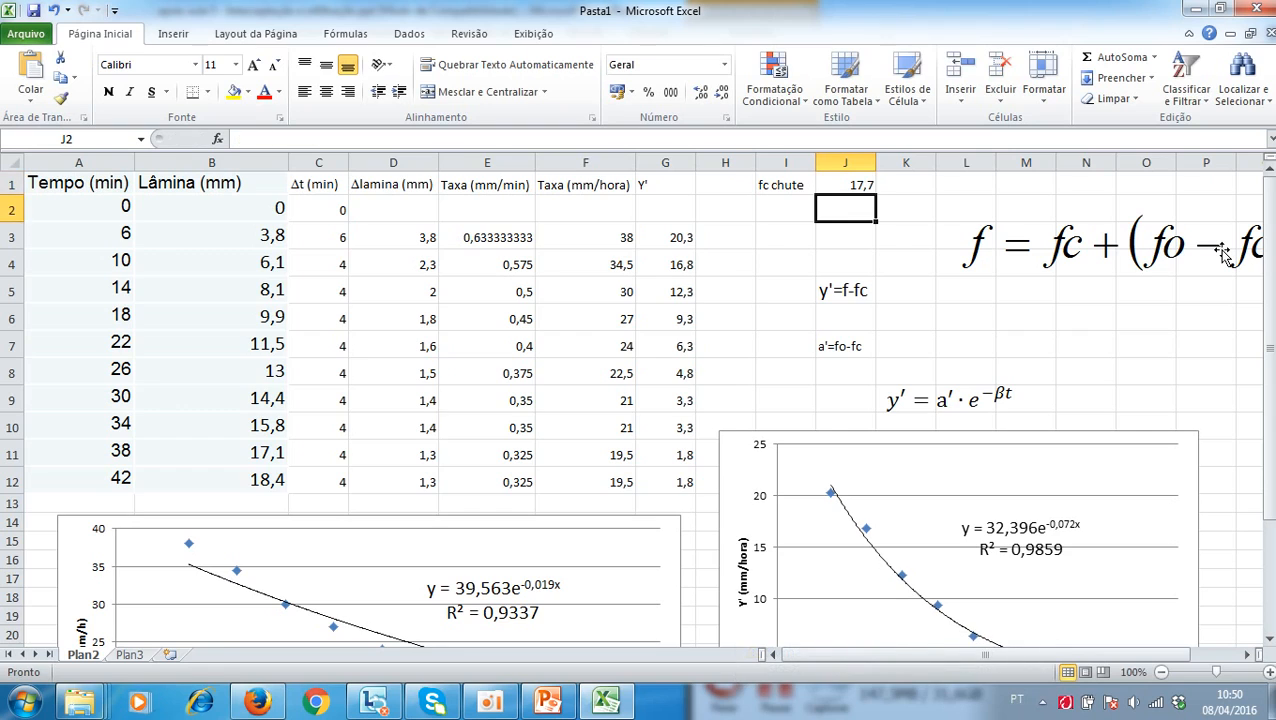
{"action": "key", "text": "Up"}
{"action": "type", "text": "17"}
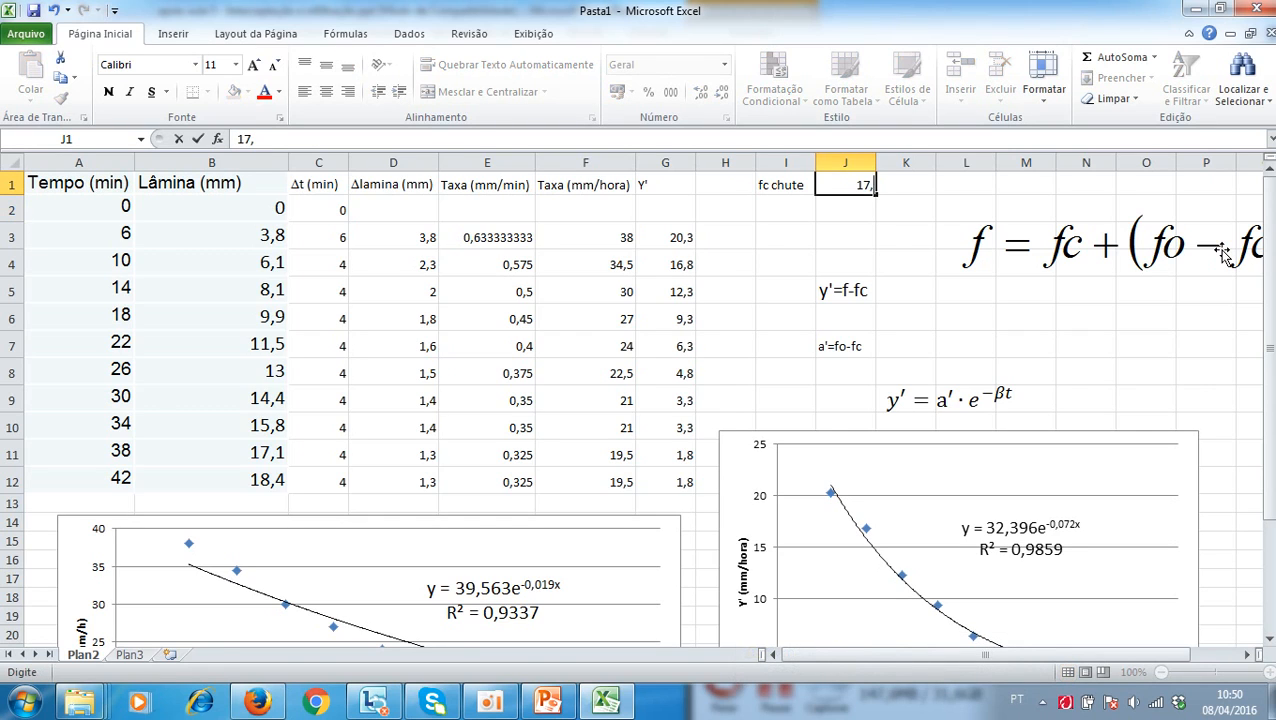
{"action": "type", "text": ",6"}
{"action": "key", "text": "Return"}
- Try 17,5 as the fc guess in cell J1
{"action": "key", "text": "Up"}
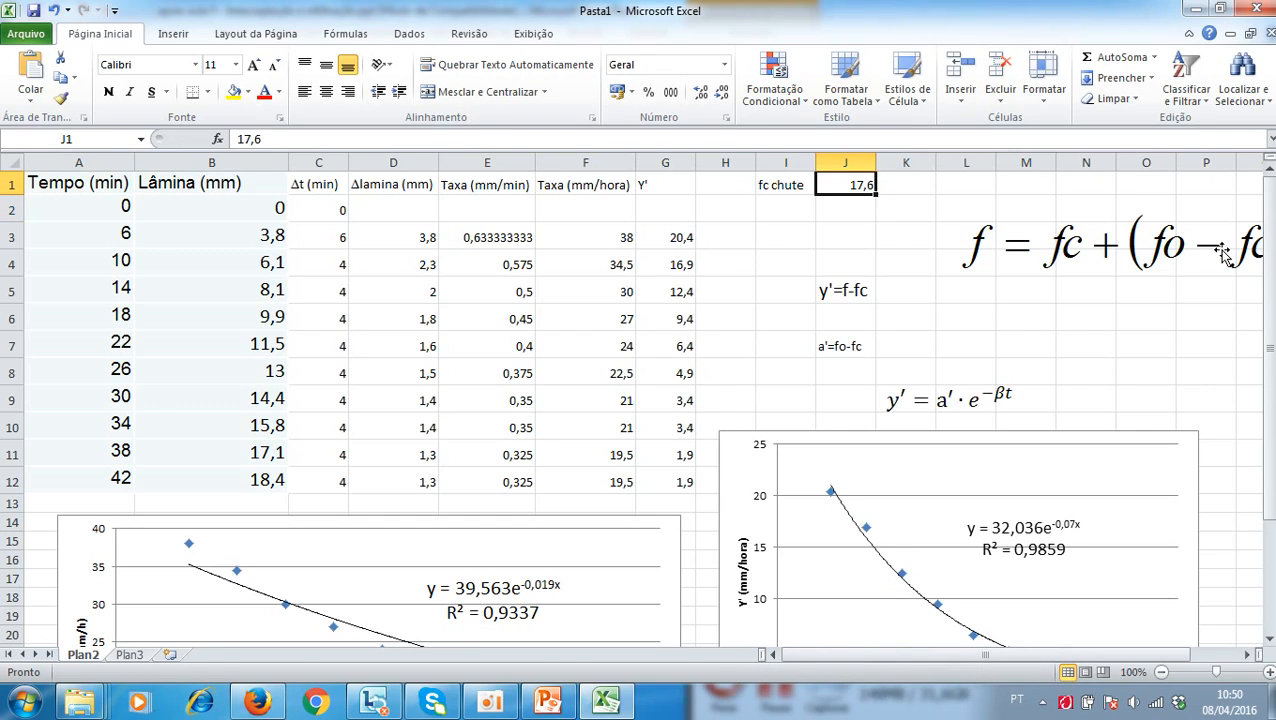
{"action": "type", "text": "17"}
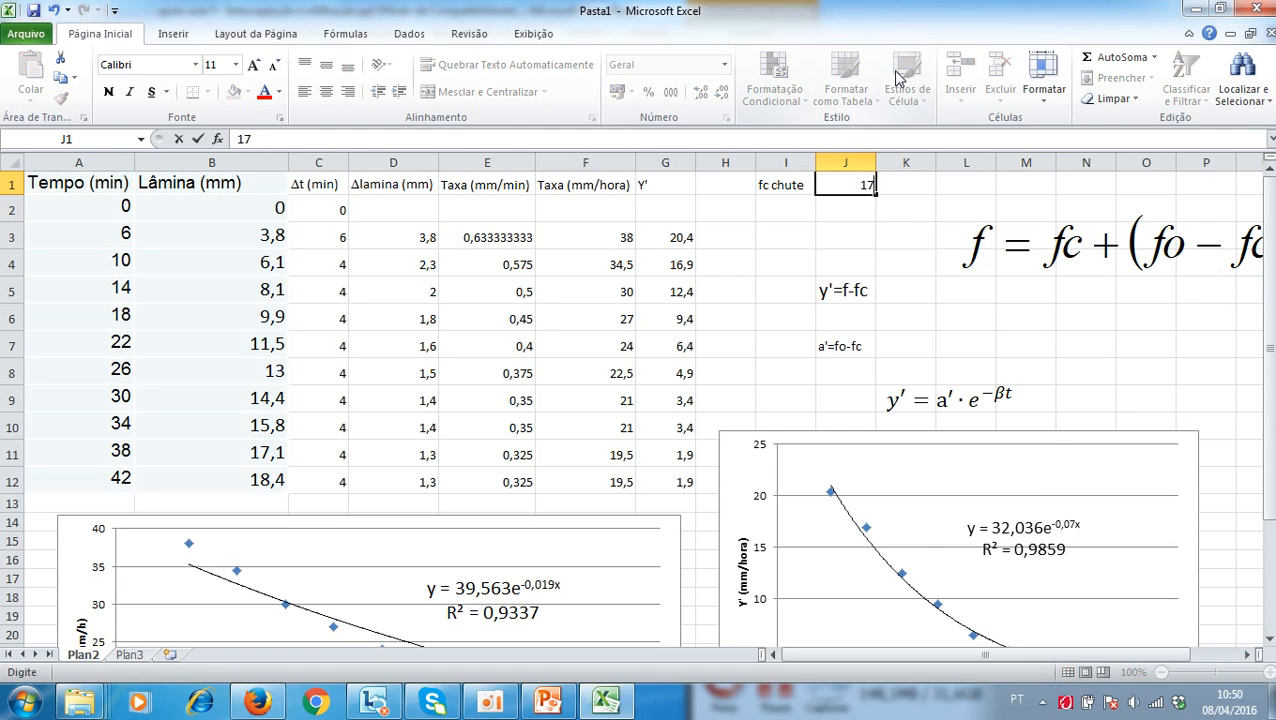
{"action": "key", "text": "Return"}
{"action": "key", "text": "Up"}
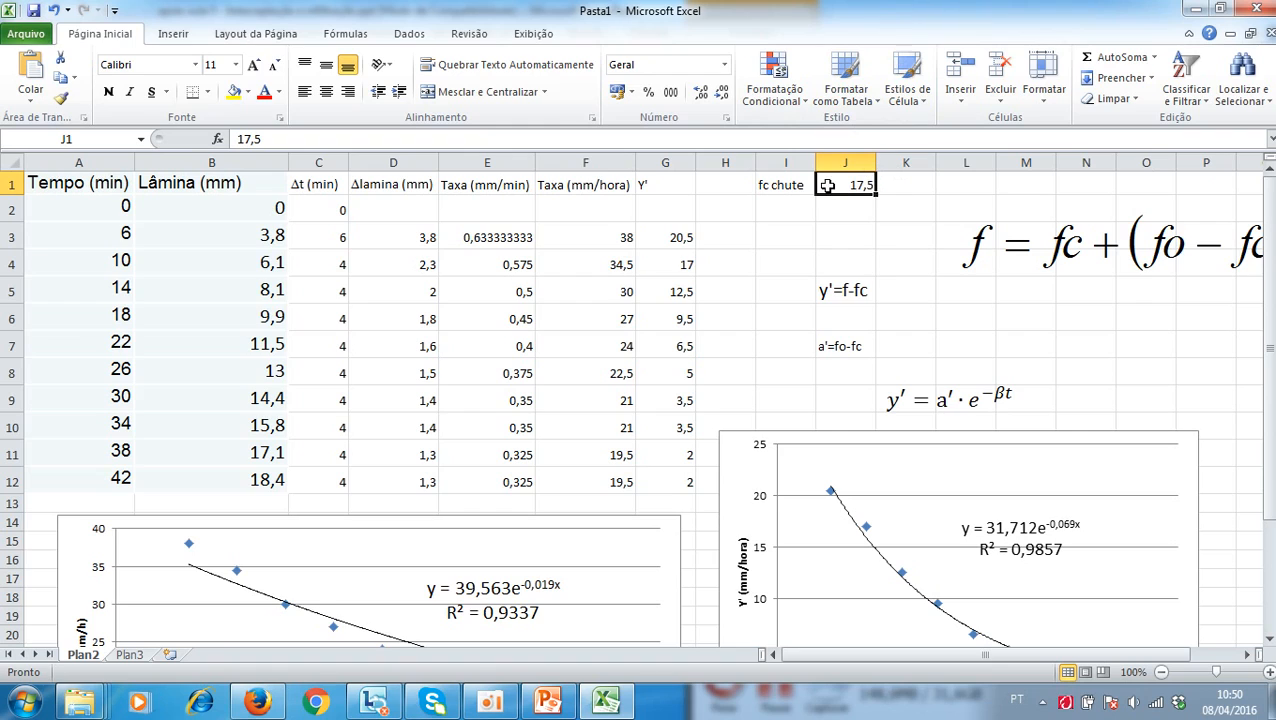
- Try 17,6 again as the fc guess in cell J1 and set it to 17,7
{"action": "type", "text": "17"}
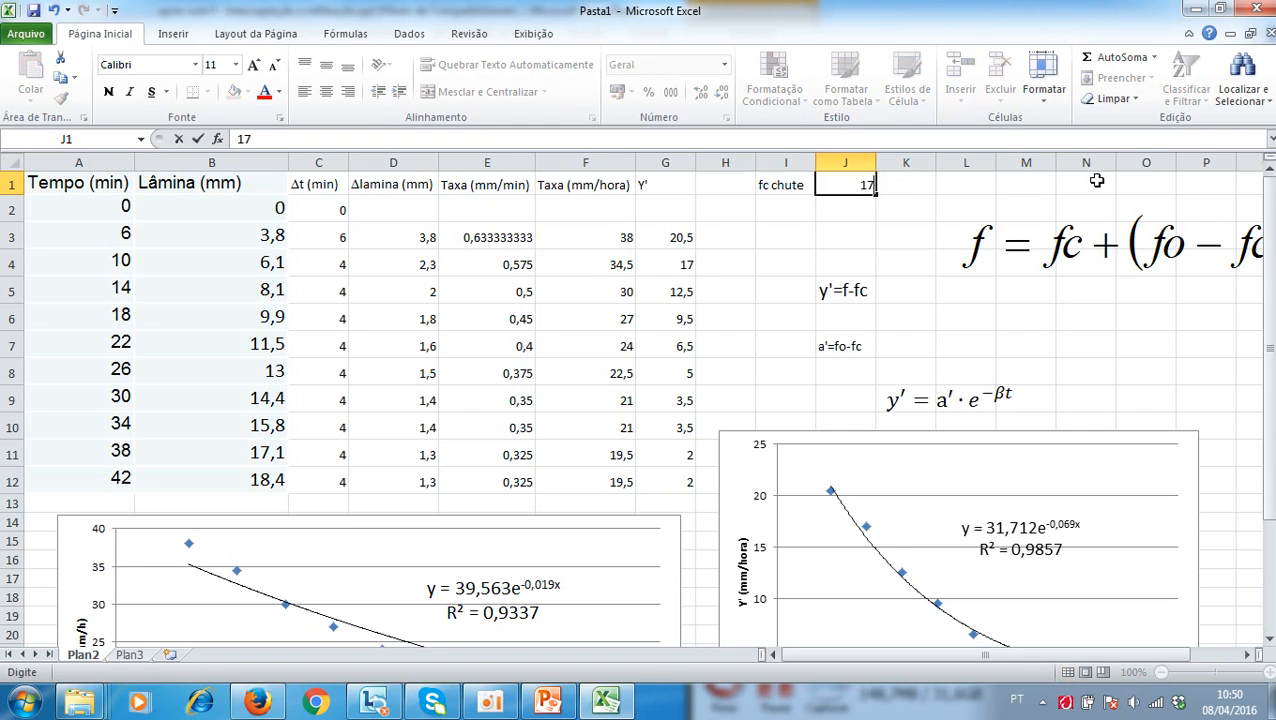
{"action": "key", "text": "ctrl+Return"}
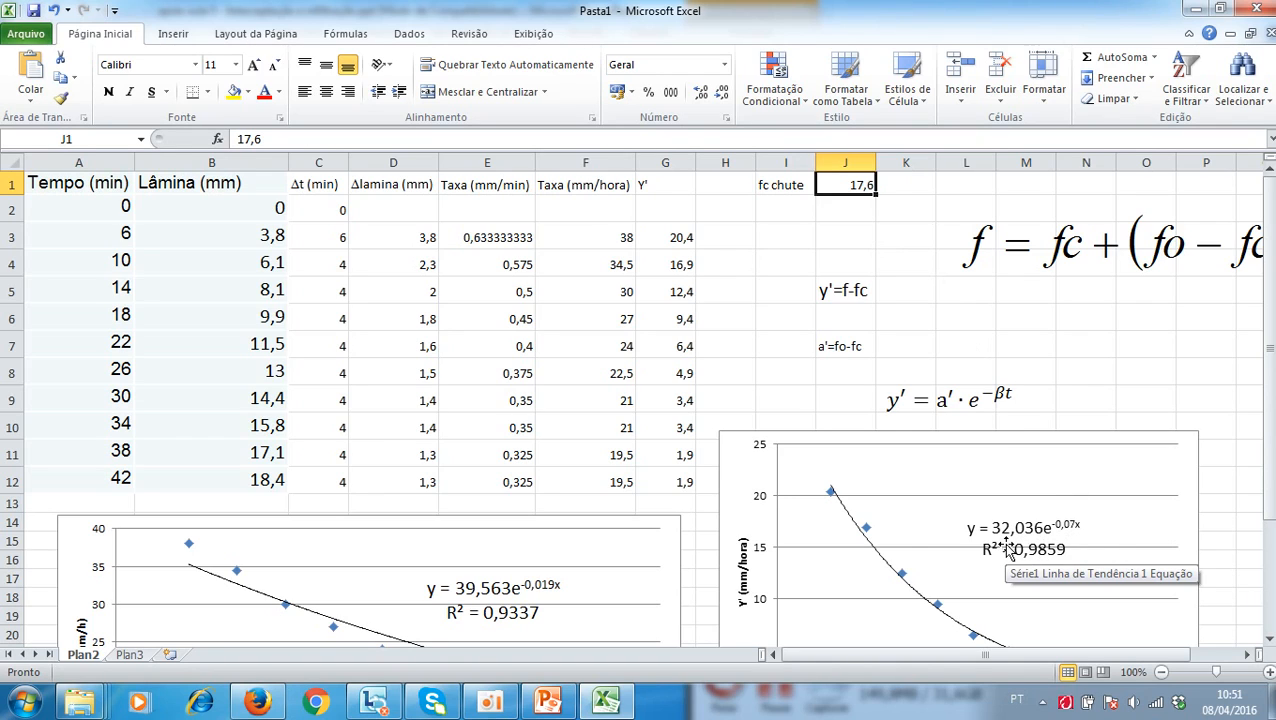
{"action": "type", "text": "1"}
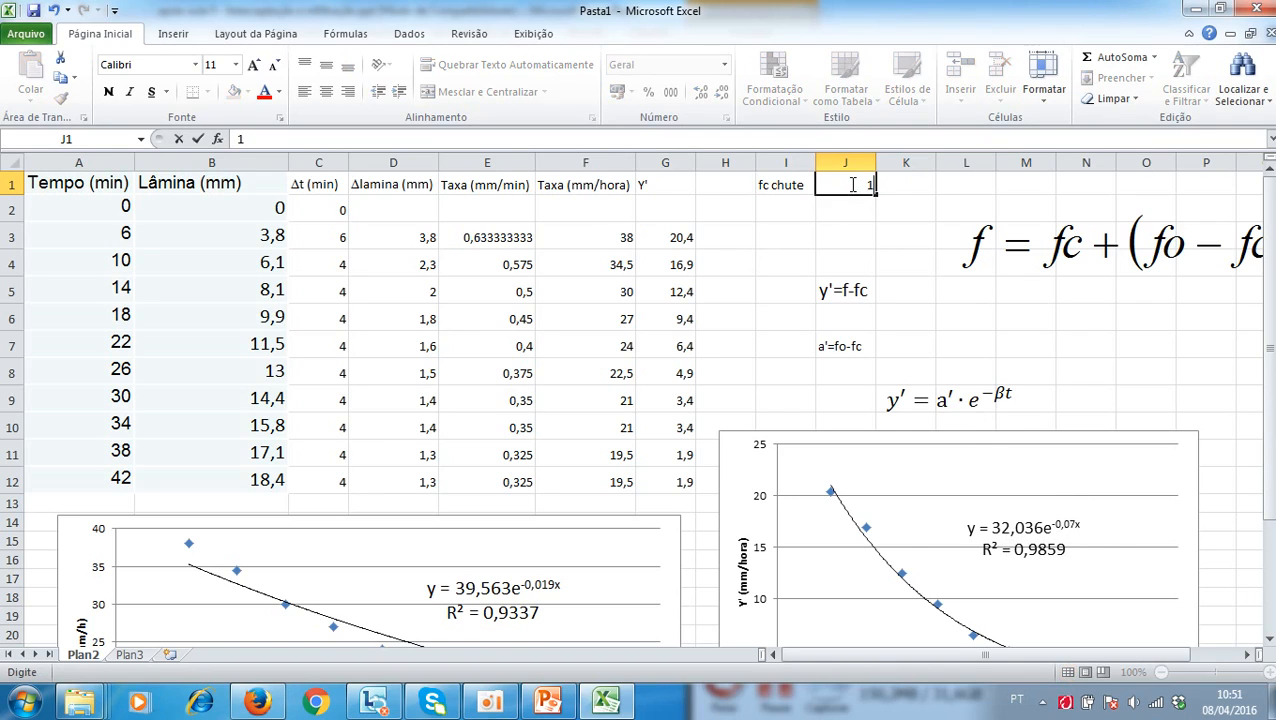
{"action": "key", "text": "Return"}
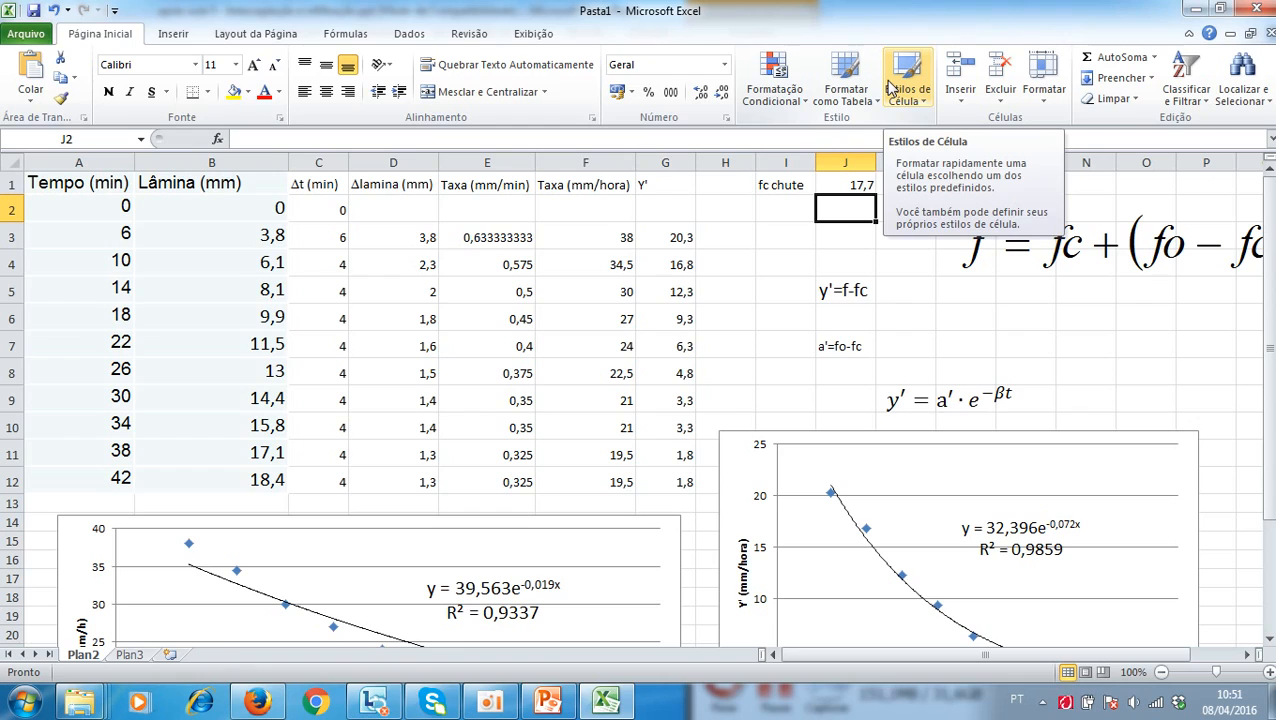
- Move the y'=a'·e^(−βt) equation box up beside a'=fo-fc and place a duplicate of it just above the Y' chart
{"action": "left_click", "coordinate": [960, 381]}
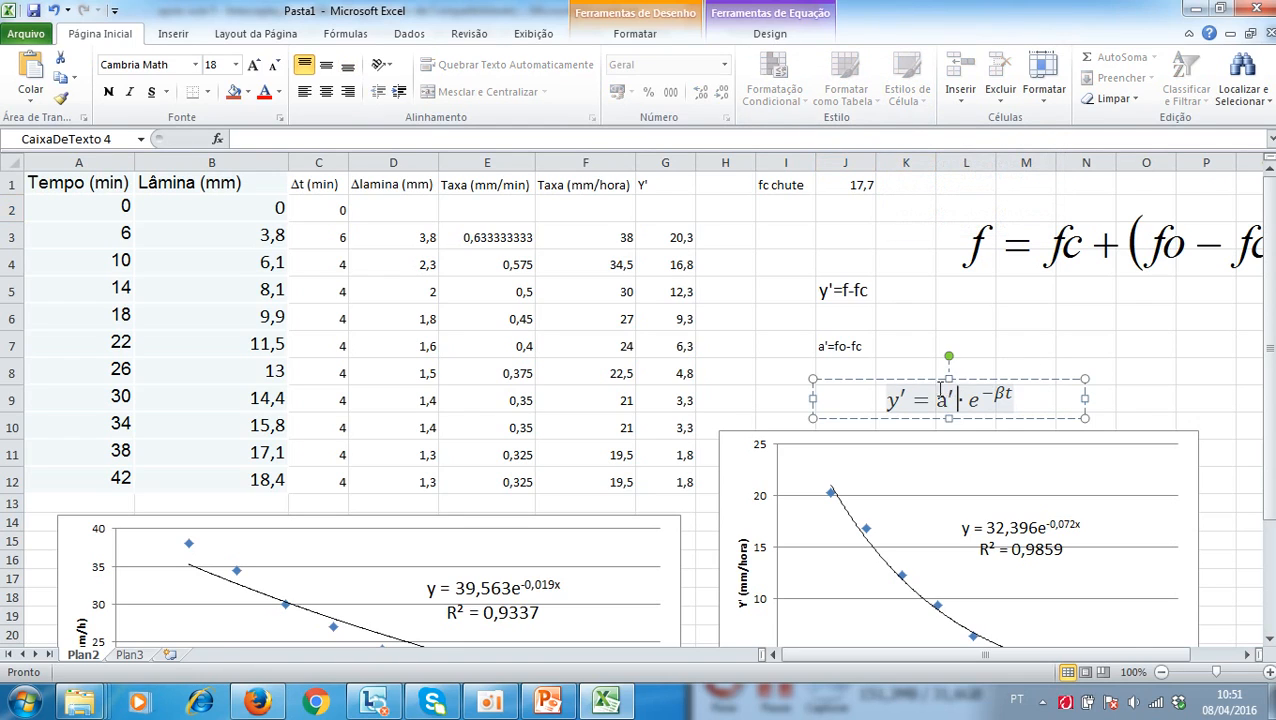
{"action": "left_click_drag", "start_coordinate": [935, 389], "coordinate": [972, 318]}
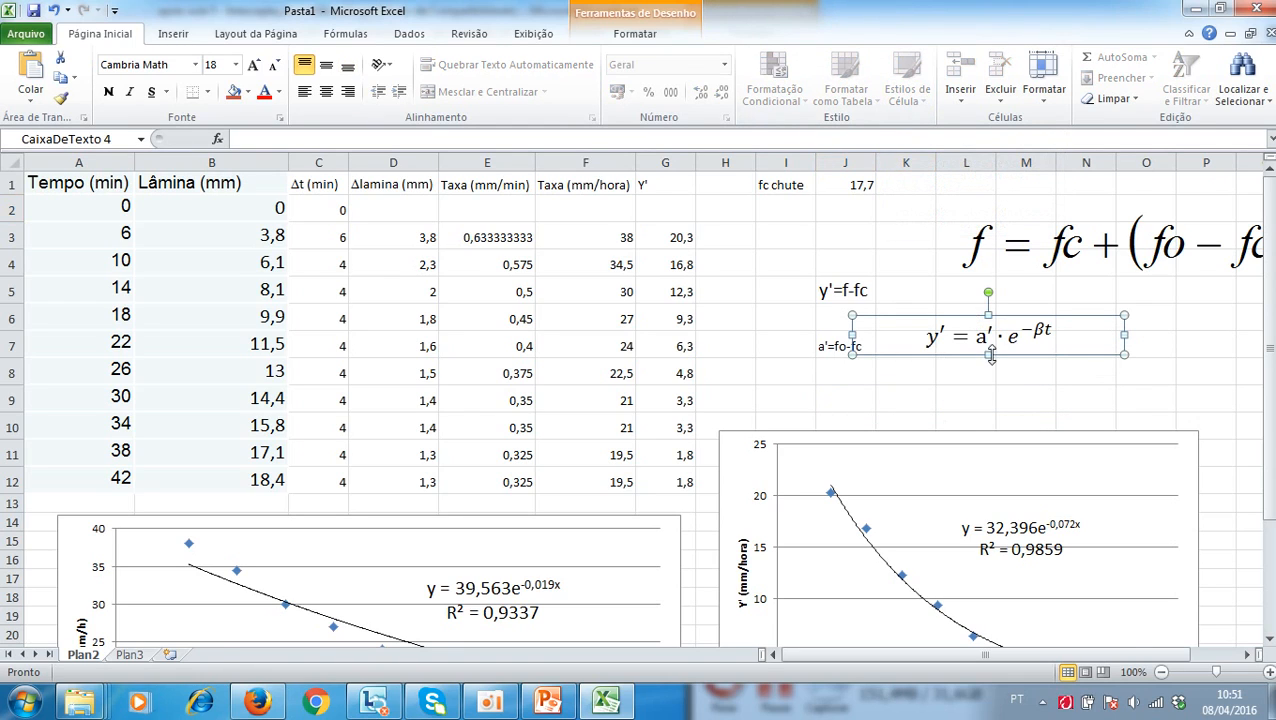
{"action": "left_click", "coordinate": [963, 320]}
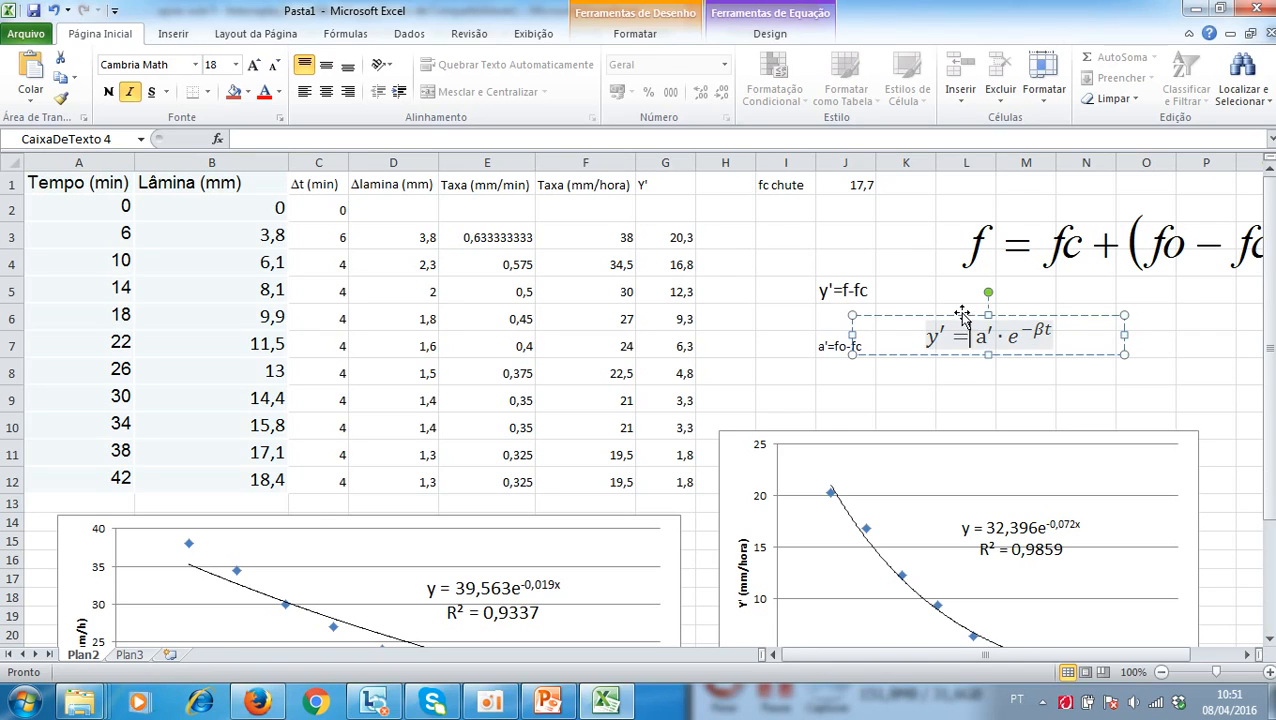
{"action": "key", "text": "Escape"}
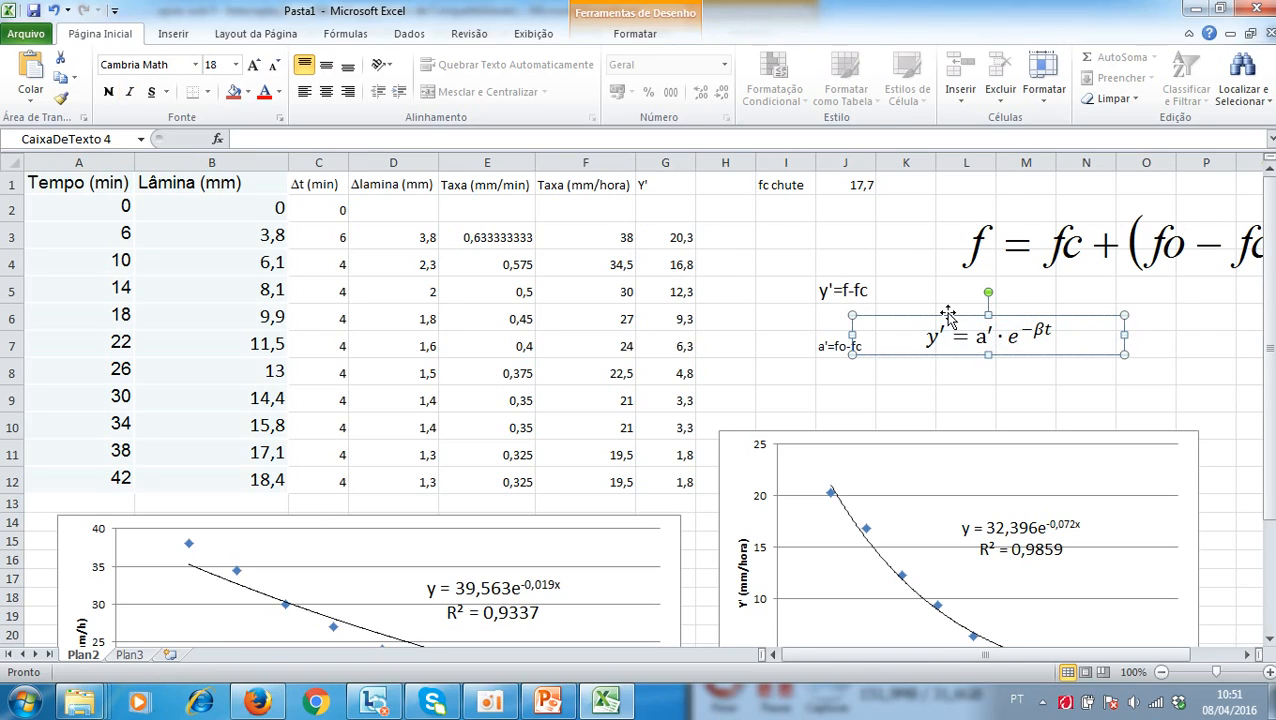
{"action": "key", "text": "ctrl+c"}
{"action": "key", "text": "ctrl+v"}
{"action": "left_click_drag", "start_coordinate": [955, 370], "coordinate": [951, 428]}
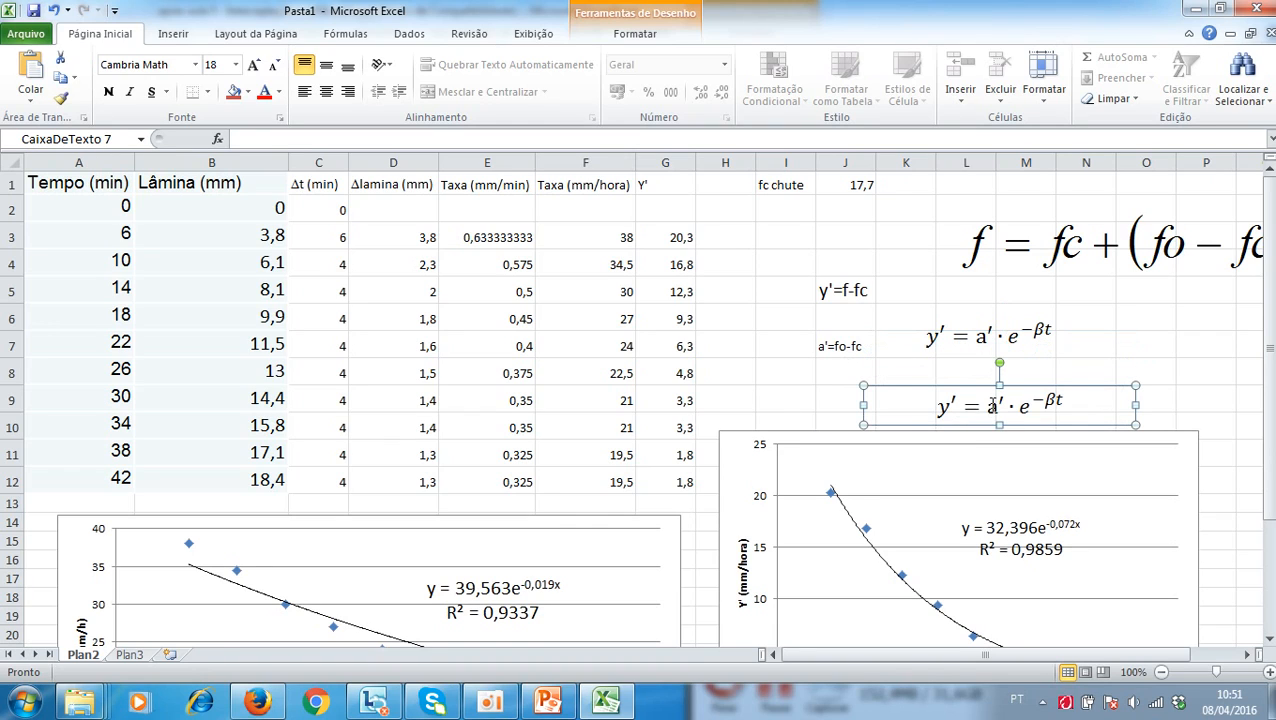
- Replace a' with 32,4 and β with 0,072 in the duplicated equation so it reads y'=32,4·e^(−0,072t)
{"action": "double_click", "coordinate": [993, 405]}
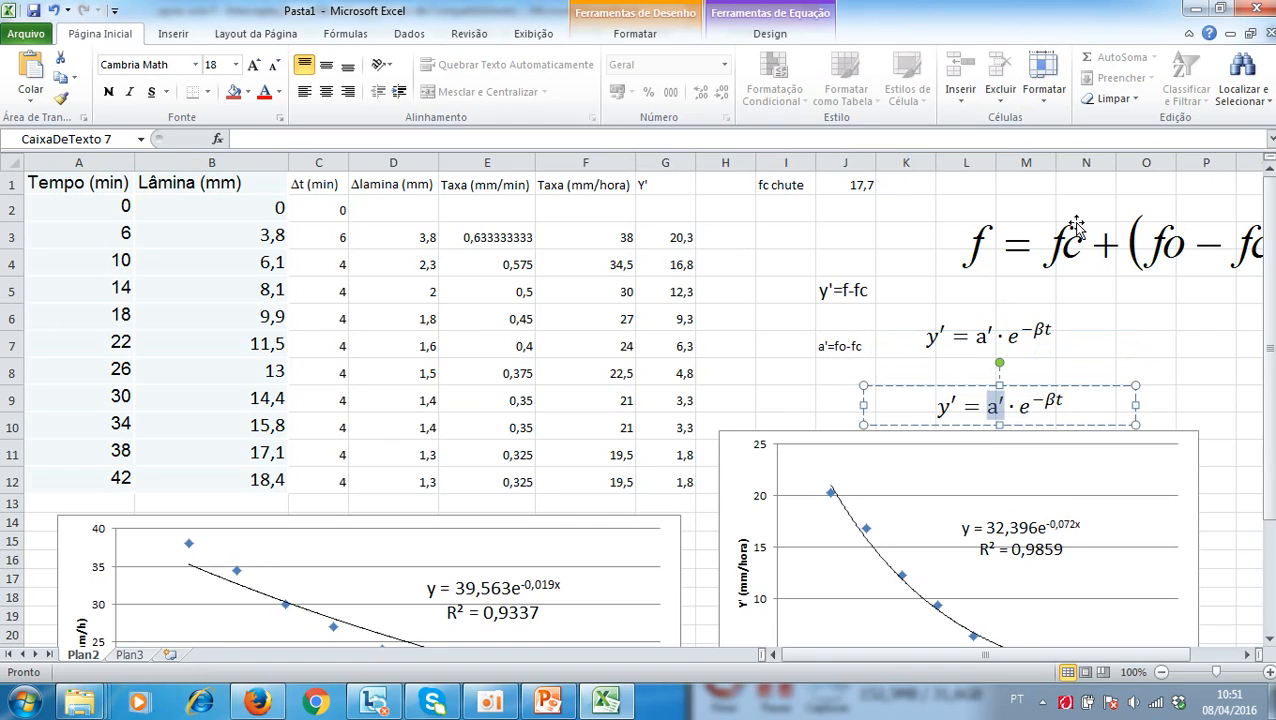
{"action": "type", "text": "32"}
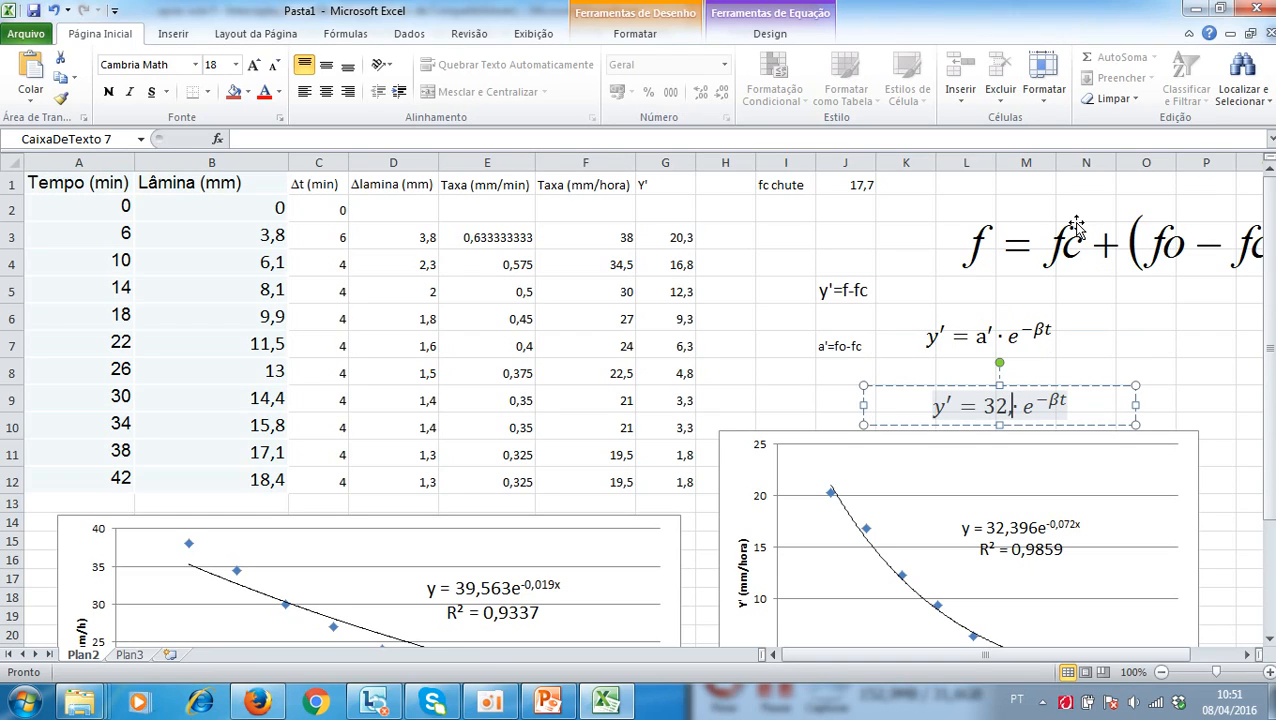
{"action": "type", "text": ",4"}
{"action": "key", "text": "Right"}
{"action": "key", "text": "Right"}
{"action": "key", "text": "Right"}
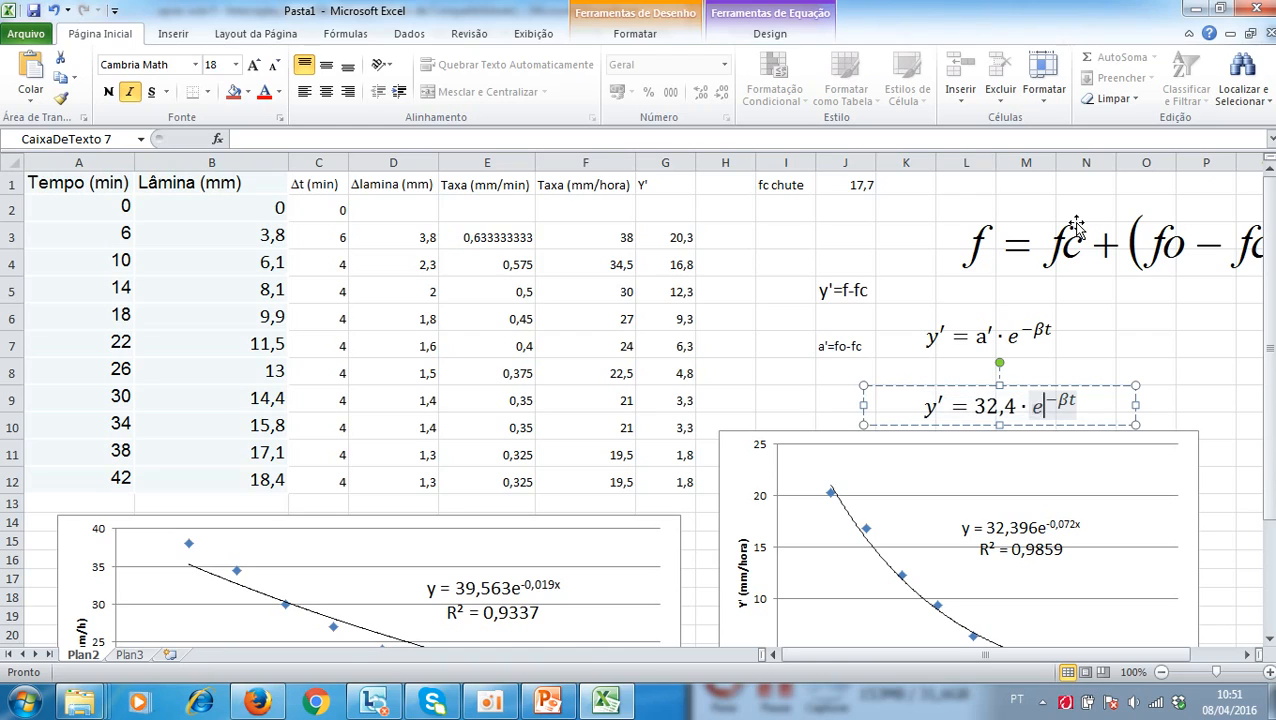
{"action": "key", "text": "shift+Right"}
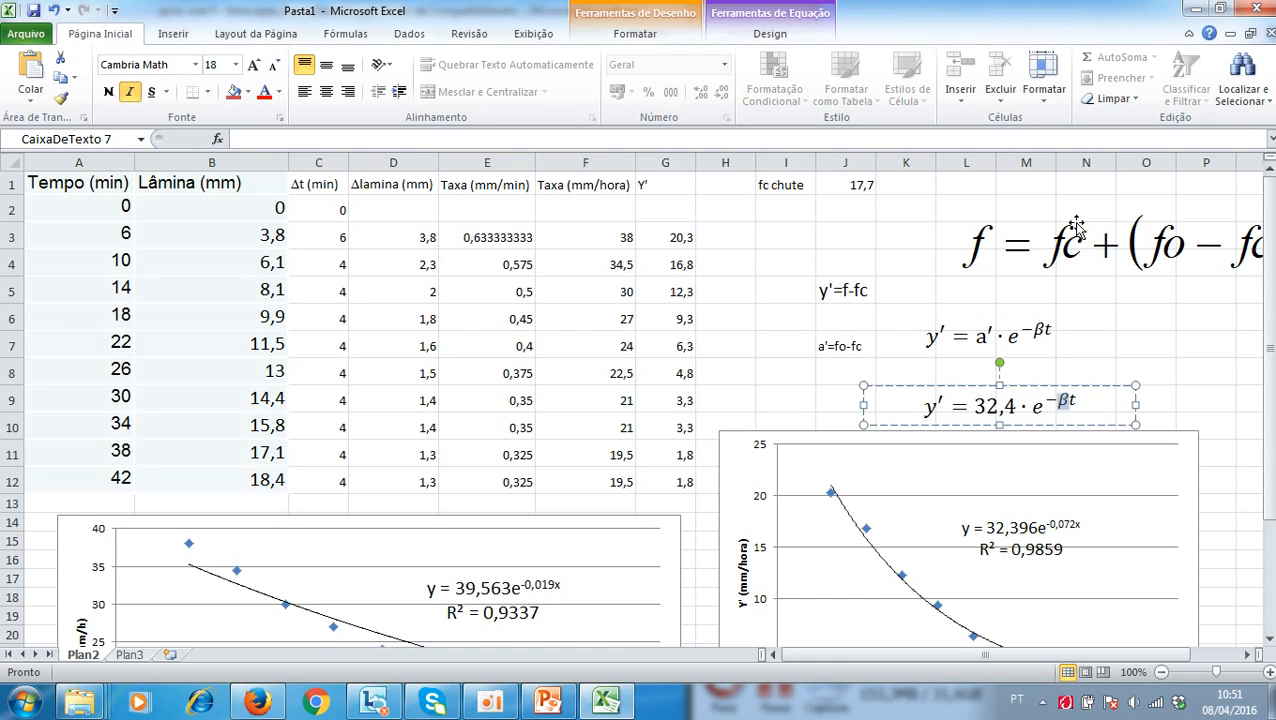
{"action": "type", "text": "0,0"}
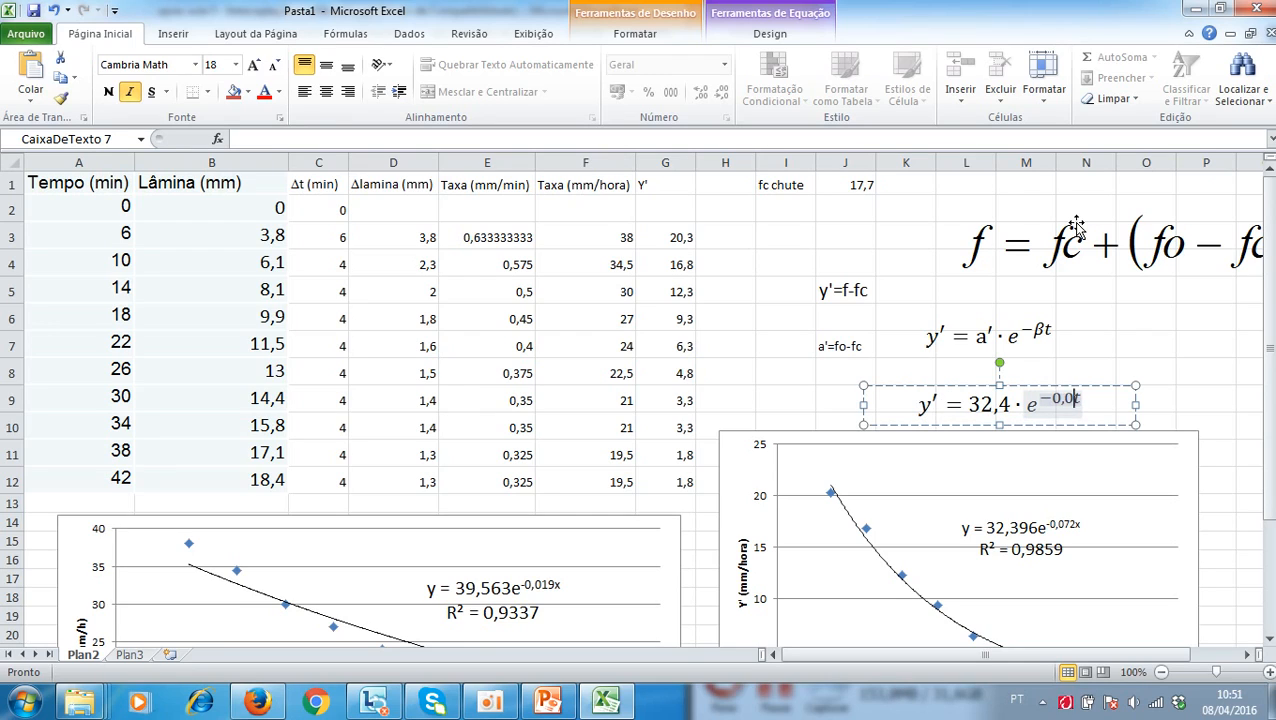
{"action": "type", "text": "72"}
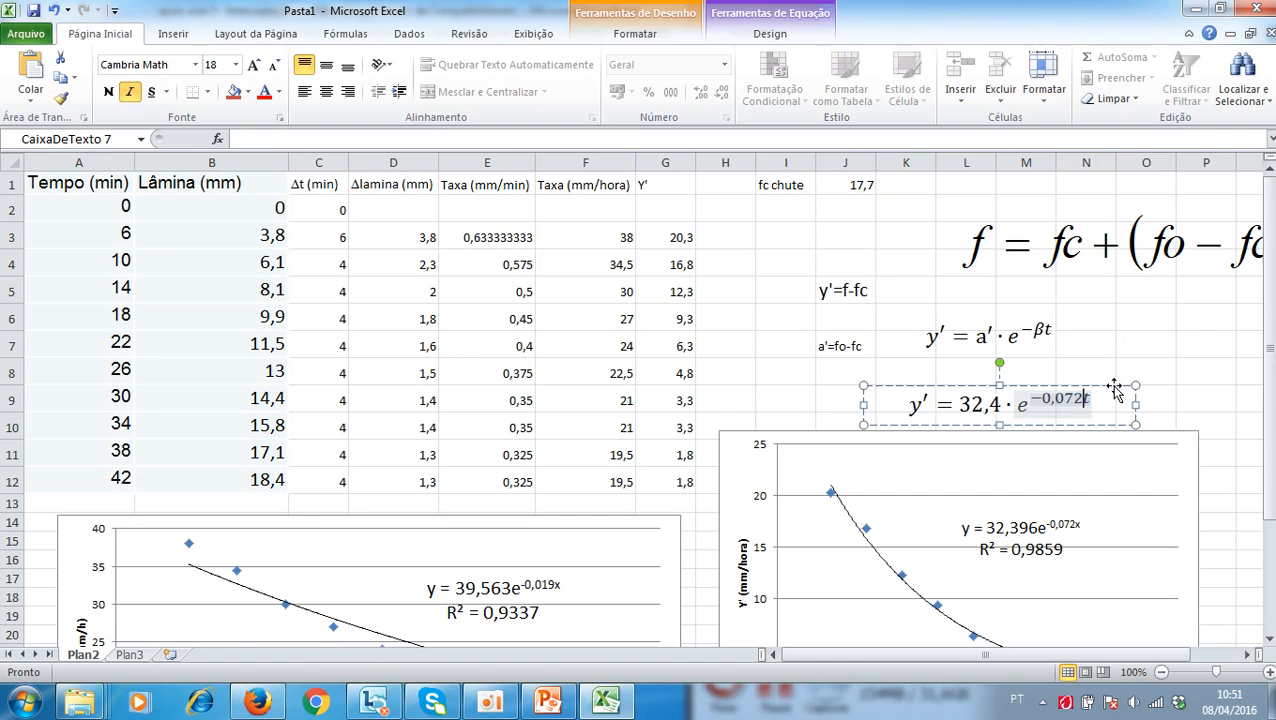
{"action": "key", "text": "Escape"}
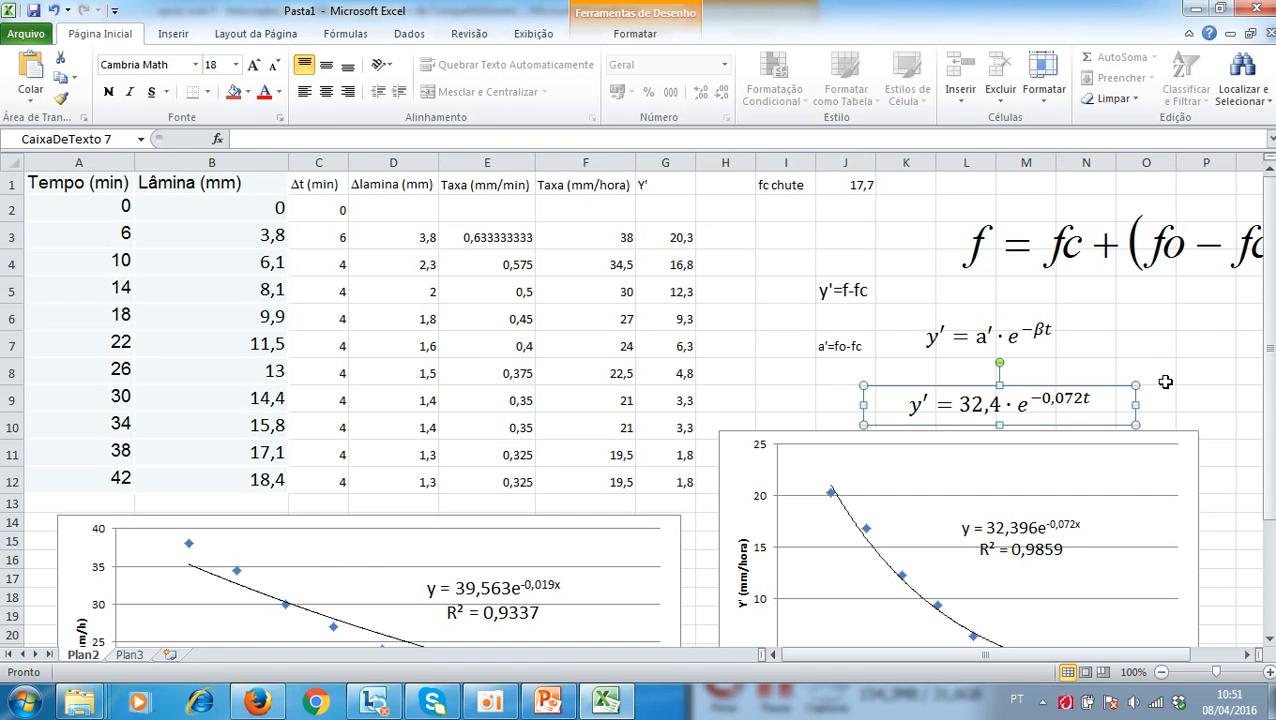
{"action": "left_click", "coordinate": [1165, 382]}
- Enter the label fc in cell O6, its value 17,7 in P6 and the unit mm/h in Q6
{"action": "scroll", "coordinate": [1166, 385], "scroll_direction": "down", "scroll_amount": 1}
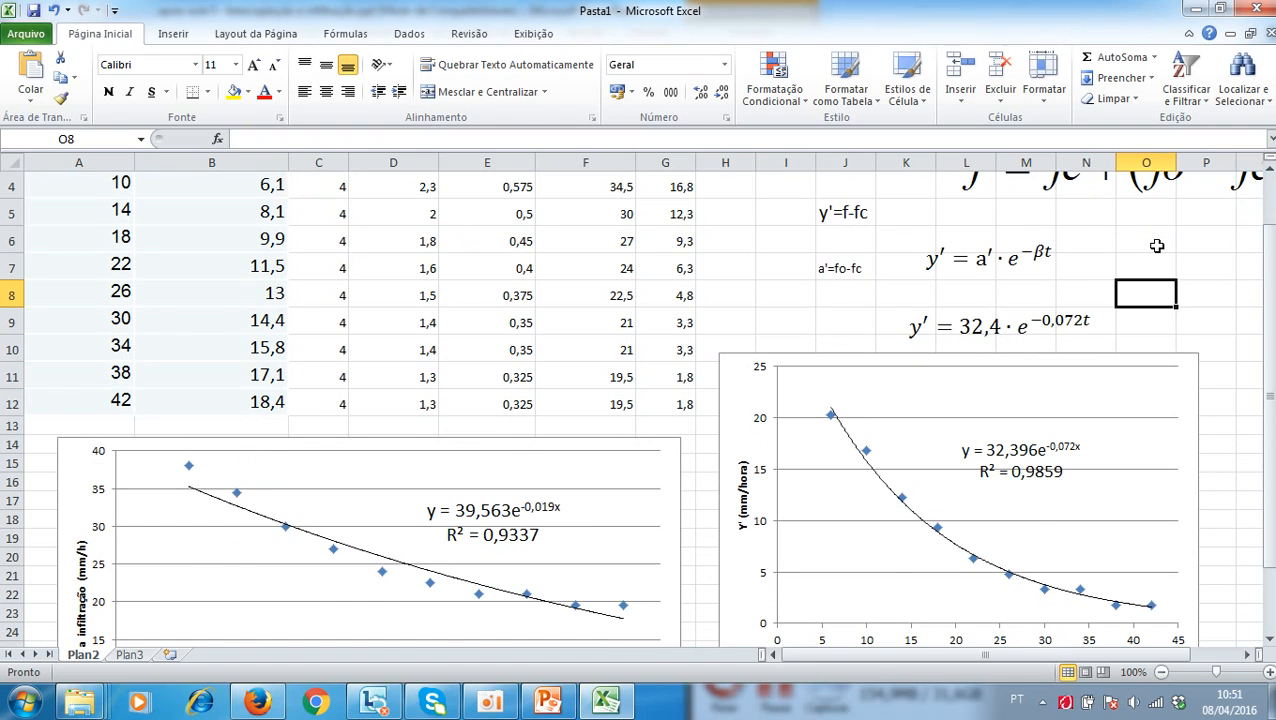
{"action": "scroll", "coordinate": [1156, 246], "scroll_direction": "up", "scroll_amount": 1}
{"action": "left_click", "coordinate": [1143, 326]}
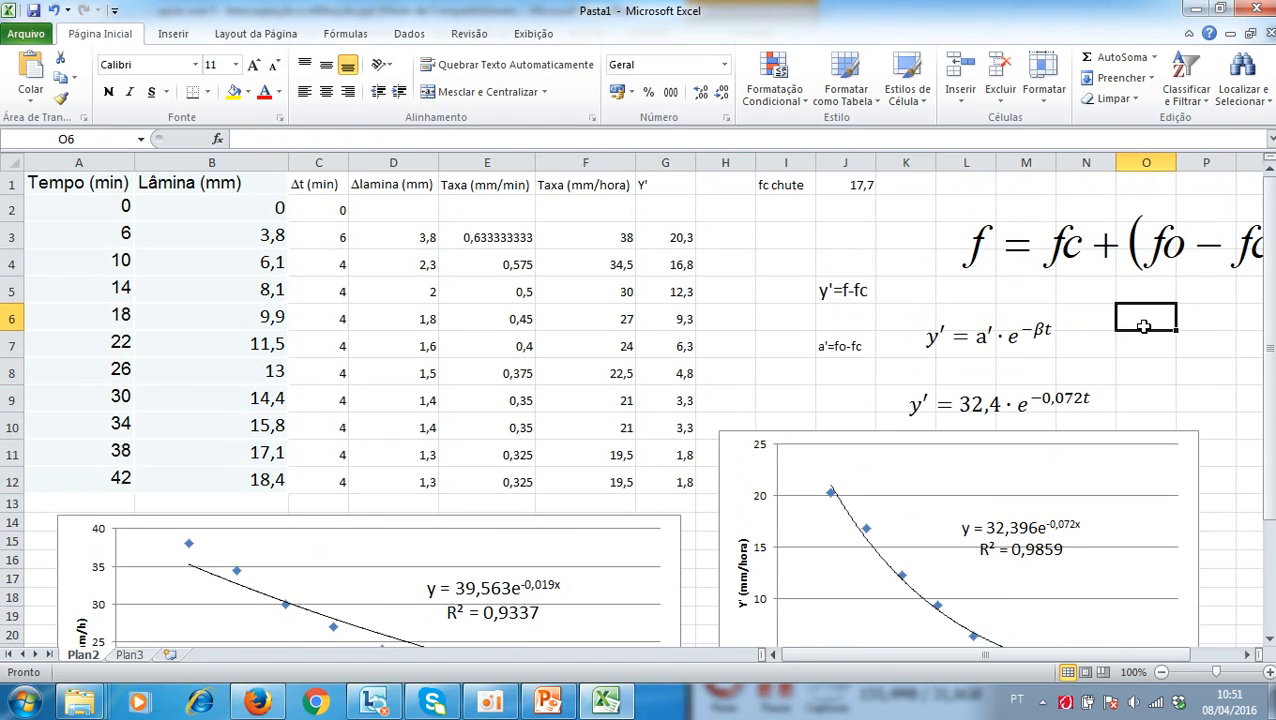
{"action": "type", "text": "fc"}
{"action": "key", "text": "Tab"}
{"action": "type", "text": "17,7"}
{"action": "key", "text": "Tab"}
{"action": "type", "text": "mm/"}
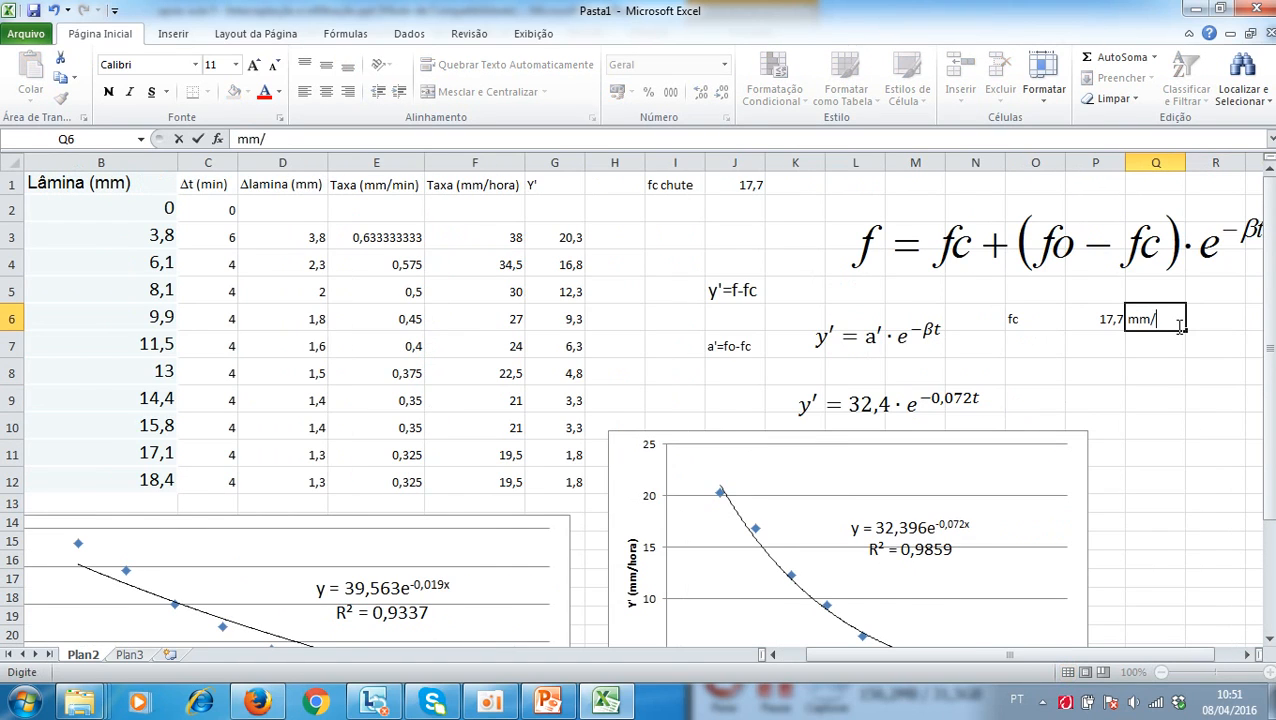
{"action": "type", "text": "h"}
{"action": "key", "text": "Left"}
{"action": "key", "text": "Left"}
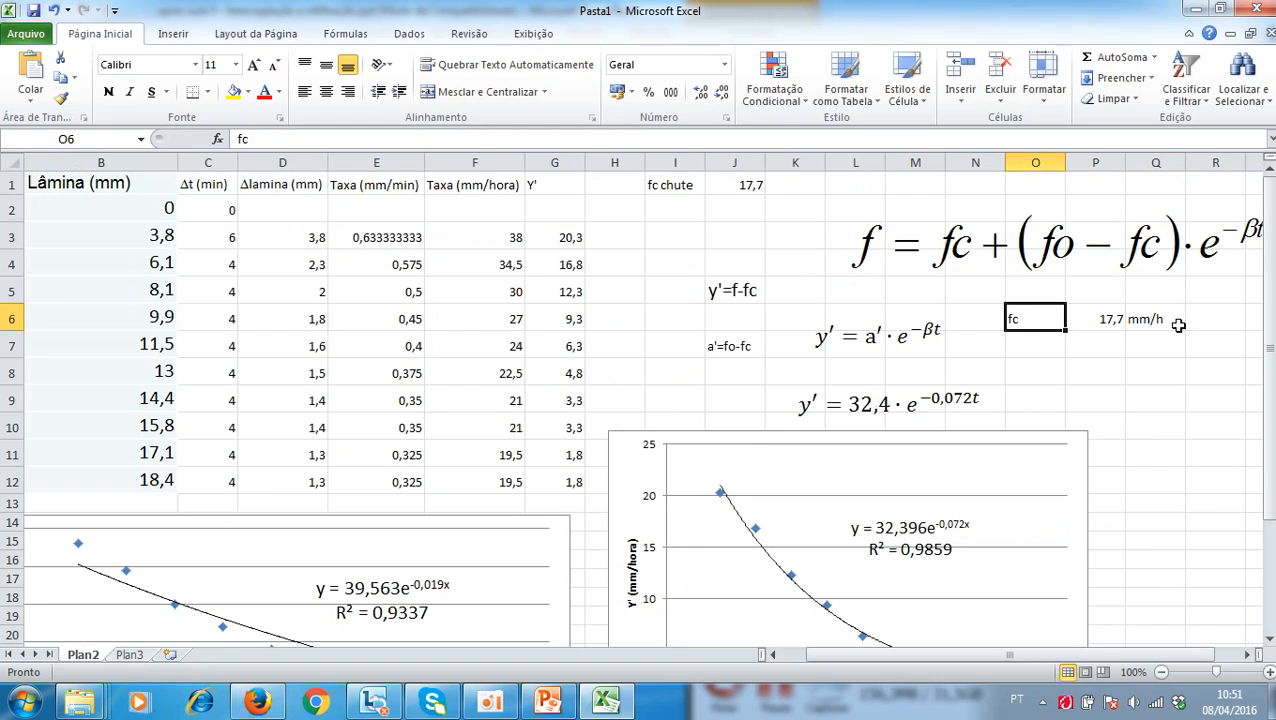
- Enter b in cell O7 and set its font to Symbol to make it a β label
{"action": "key", "text": "Tab"}
{"action": "key", "text": "Return"}
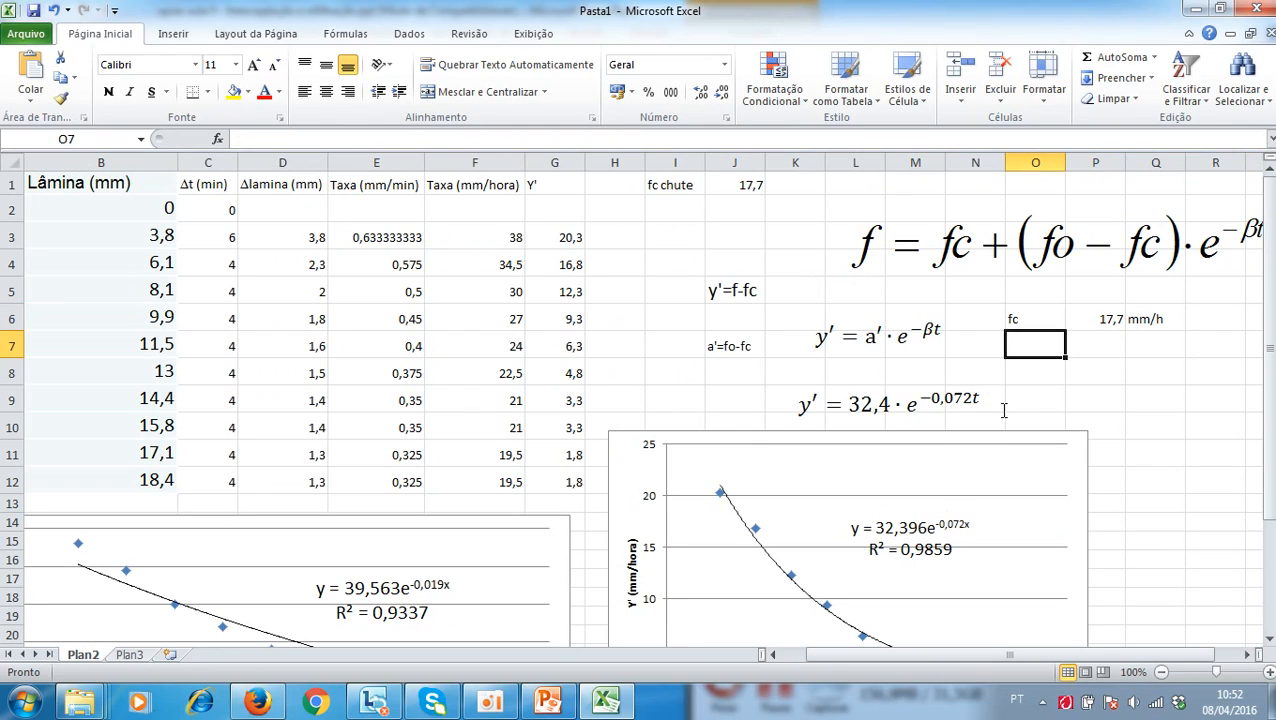
{"action": "type", "text": "b"}
{"action": "key", "text": "Return"}
{"action": "key", "text": "Up"}
{"action": "left_click", "coordinate": [195, 64]}
{"action": "type", "text": "Symbol"}
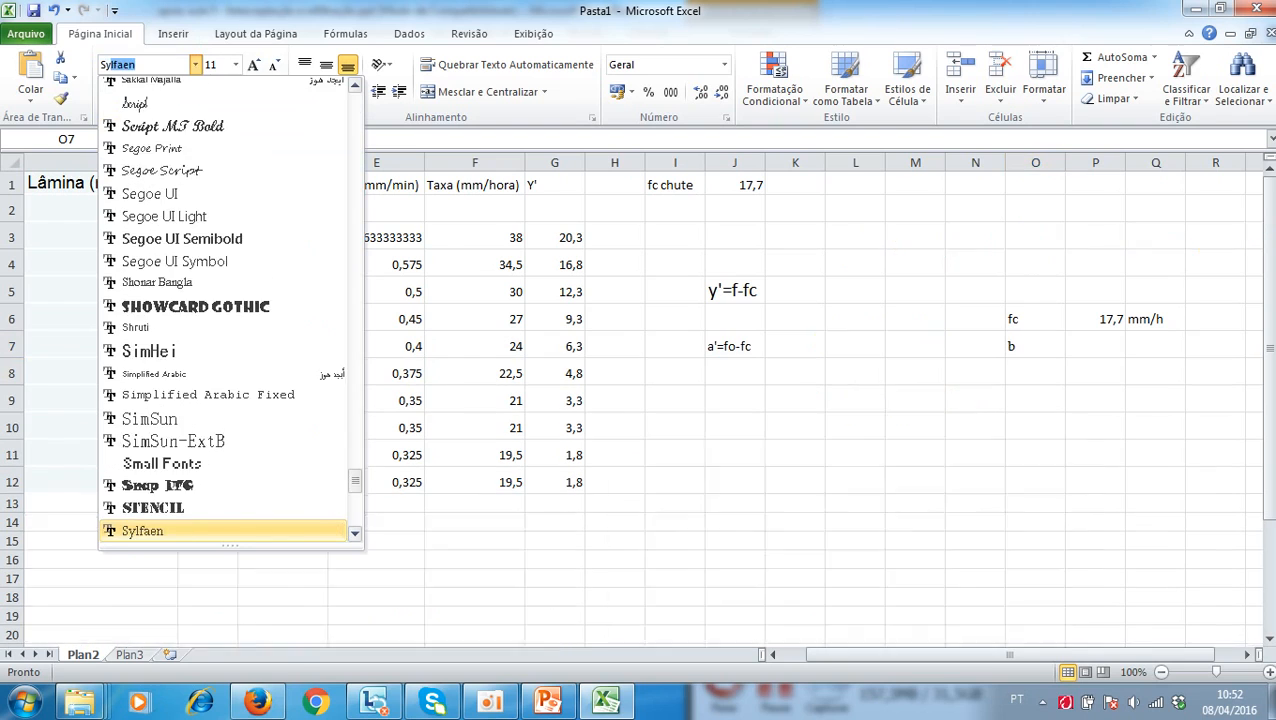
{"action": "key", "text": "Return"}
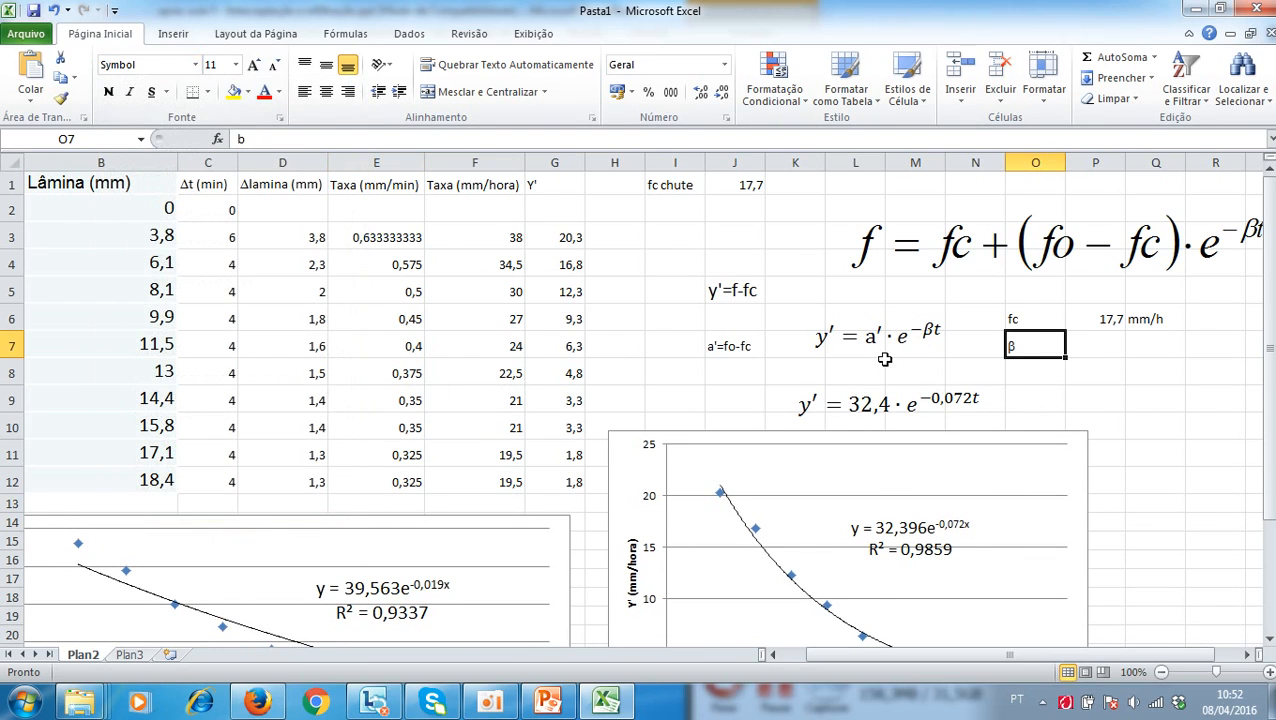
- Enter -0,072 in cell P7 as the β value
{"action": "left_click", "coordinate": [1087, 357]}
{"action": "type", "text": "-0,"}
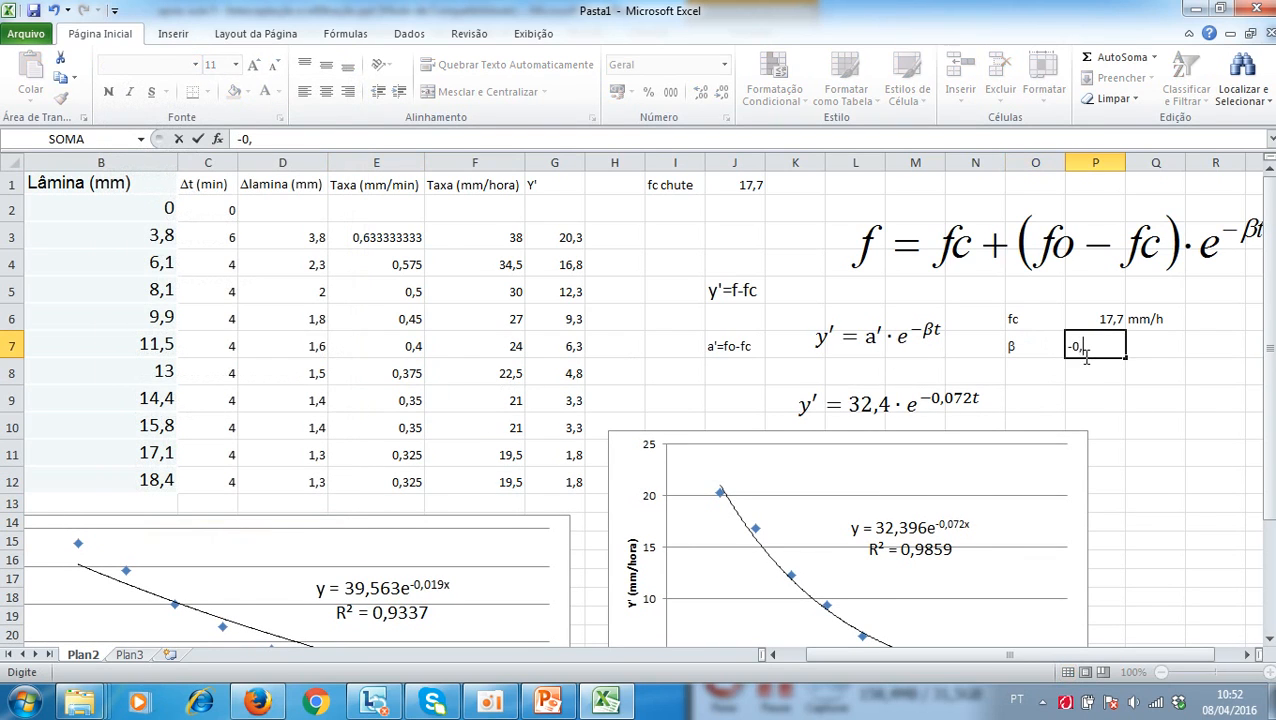
{"action": "type", "text": "072"}
{"action": "key", "text": "Return"}
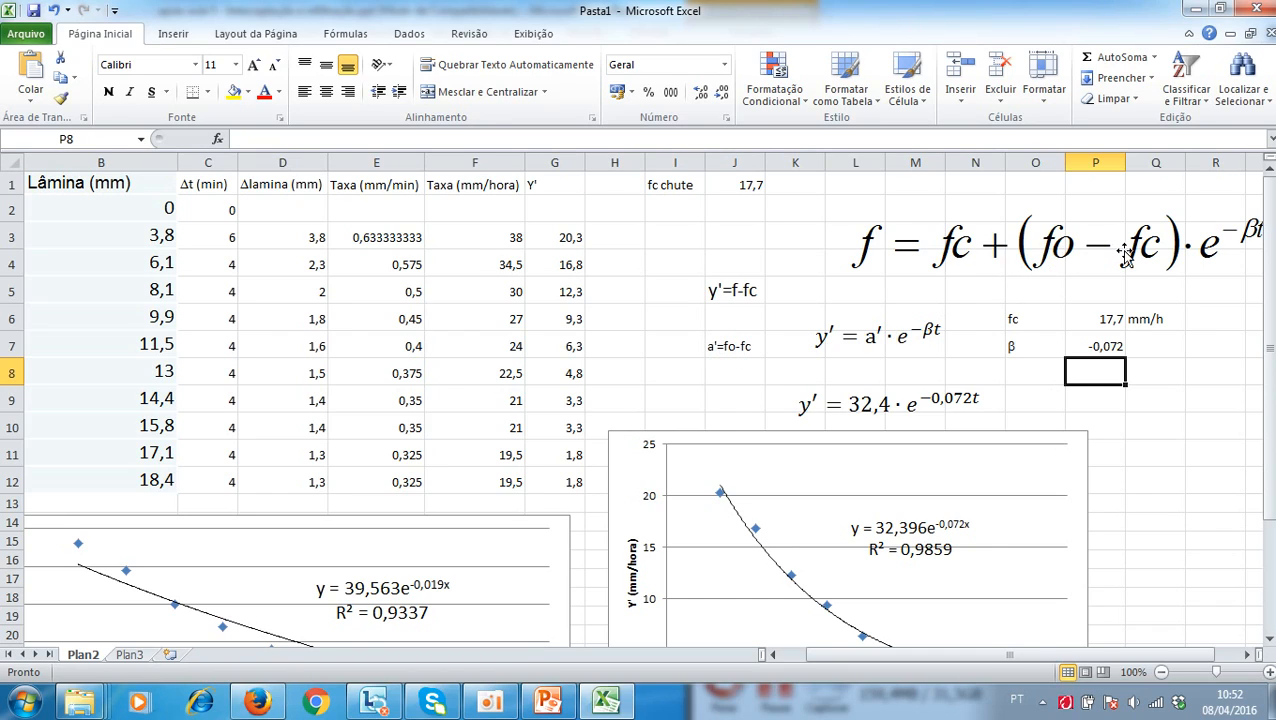
{"action": "scroll", "coordinate": [960, 390], "scroll_direction": "down", "scroll_amount": 1}
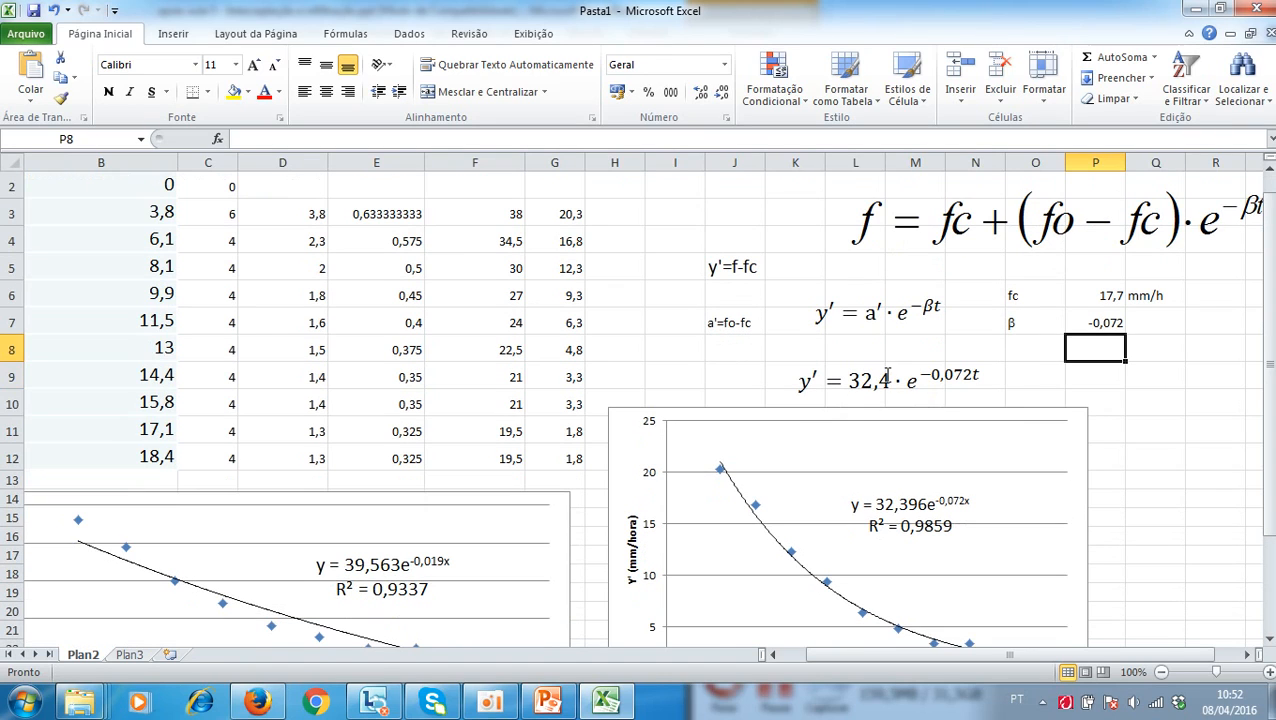
- Enter the label a' in cell O8 and its value 32,396 in P8
{"action": "left_click", "coordinate": [1040, 348]}
{"action": "type", "text": "a"}
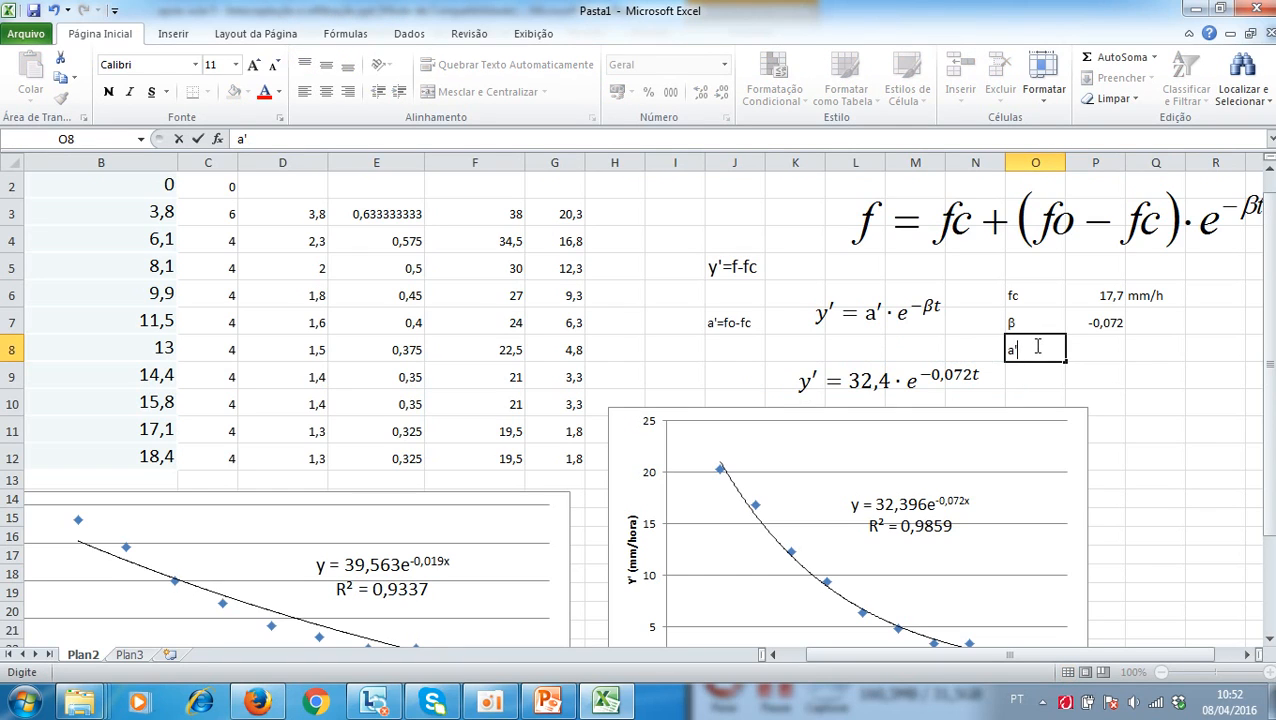
{"action": "key", "text": "Tab"}
{"action": "type", "text": "32"}
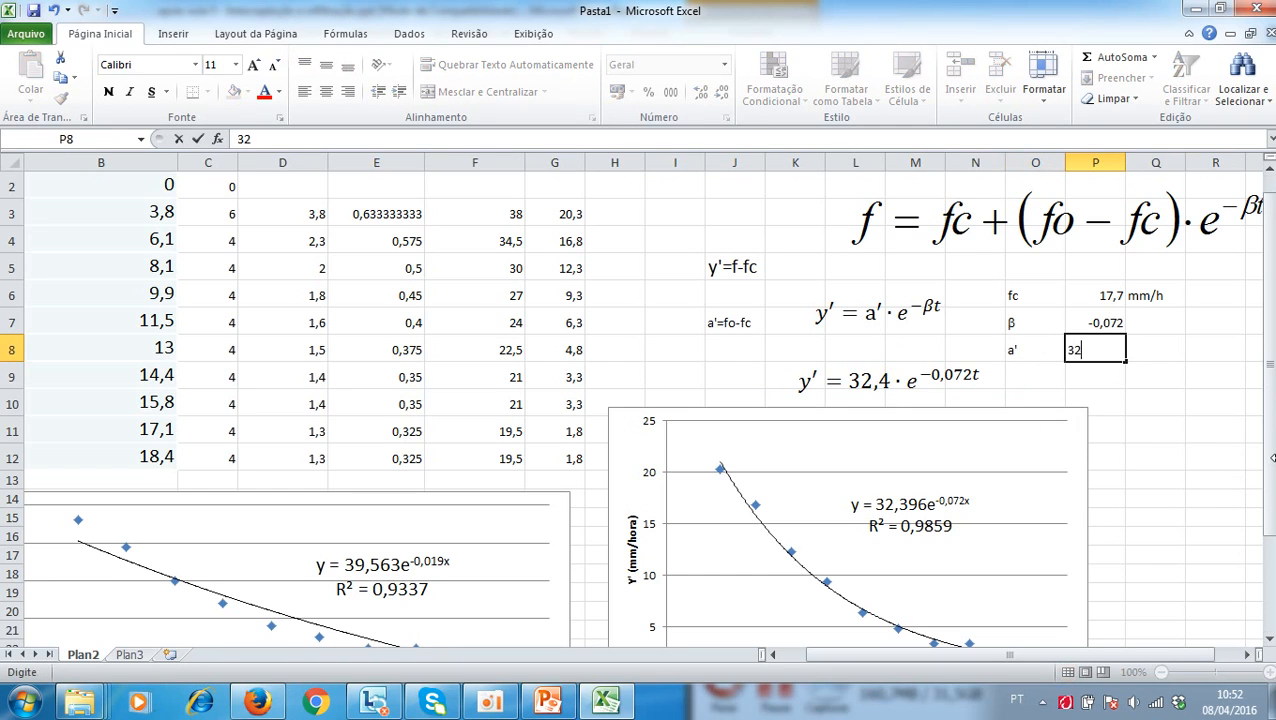
{"action": "type", "text": ",396"}
{"action": "key", "text": "Return"}
{"action": "key", "text": "Left"}
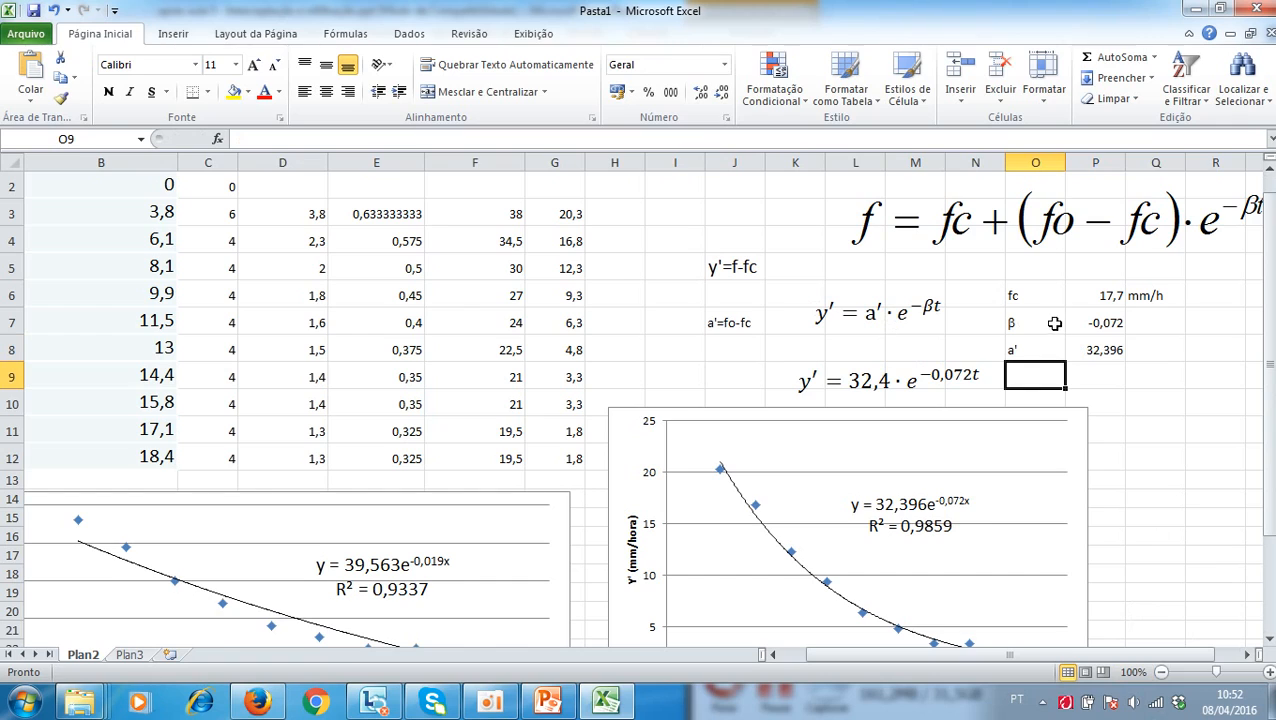
- Write the rearranged relation fo=a'+fc as text in cell I9
{"action": "left_click", "coordinate": [679, 375]}
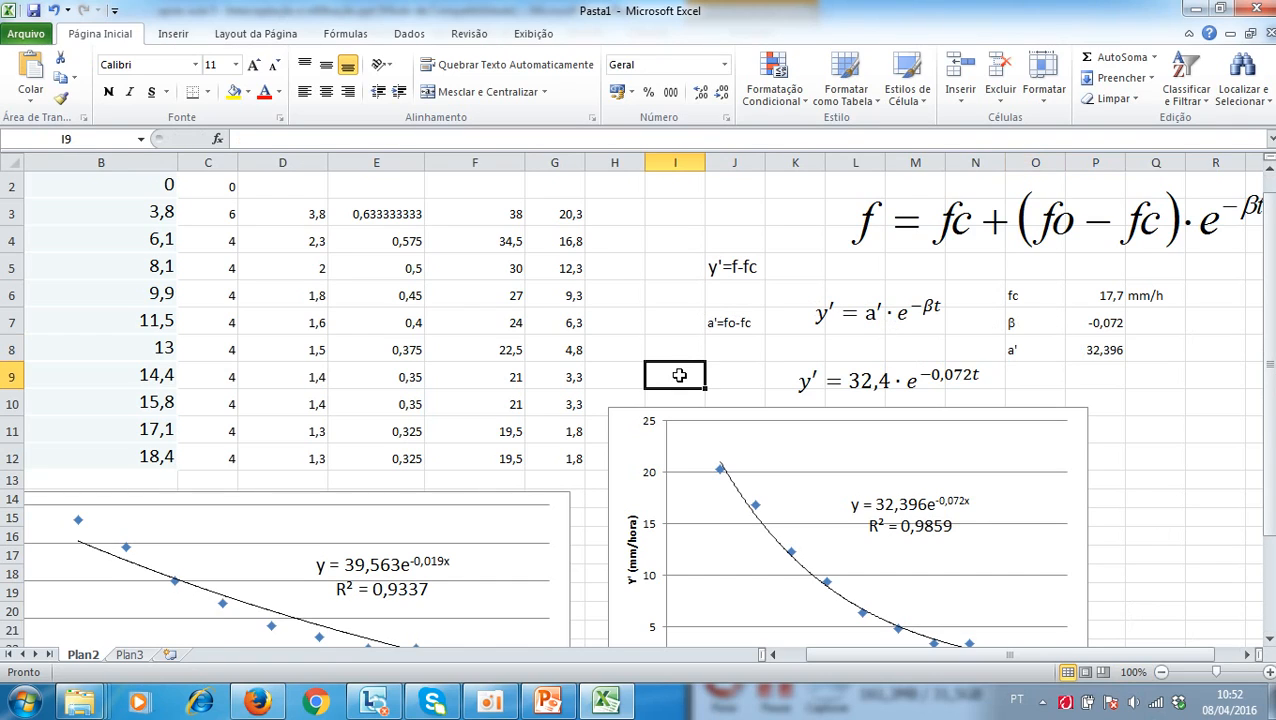
{"action": "type", "text": "fo=a'+fv"}
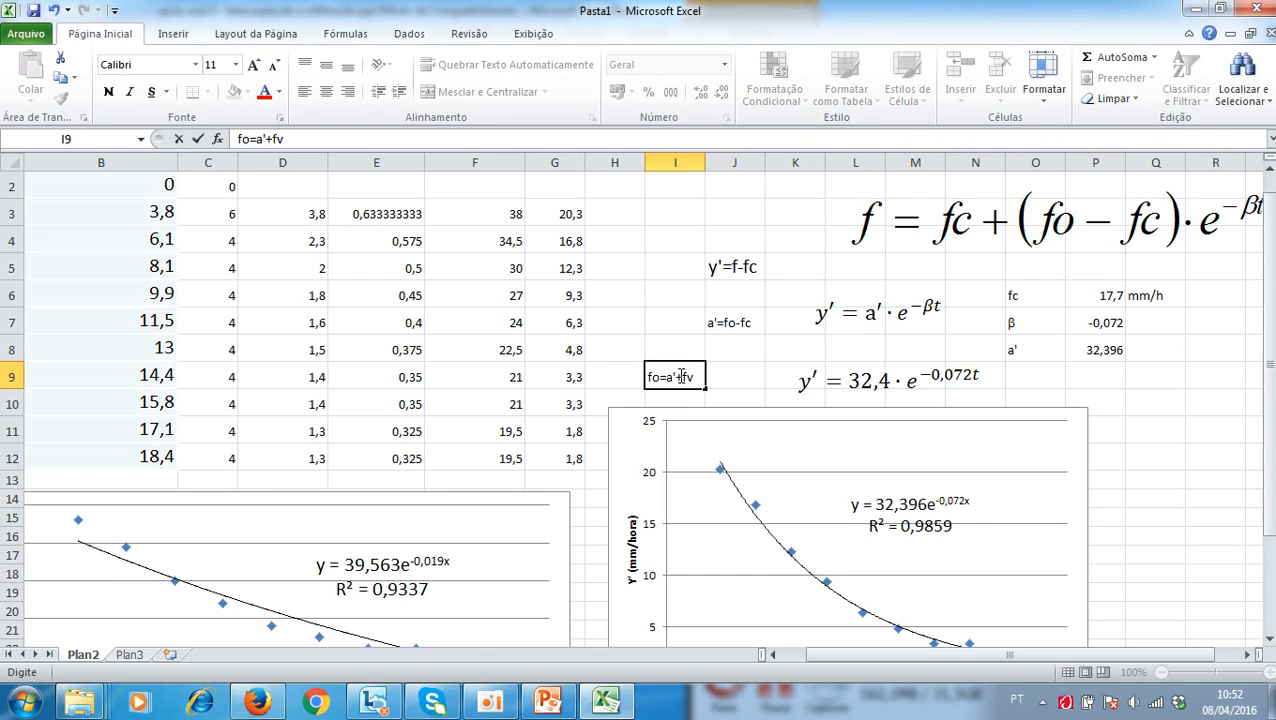
{"action": "key", "text": "Return"}
- Label cell O9 as fo, calculate it in P9 with =P8+J1, and enter the unit mm/h in Q9
{"action": "left_click", "coordinate": [1034, 372]}
{"action": "type", "text": "fo"}
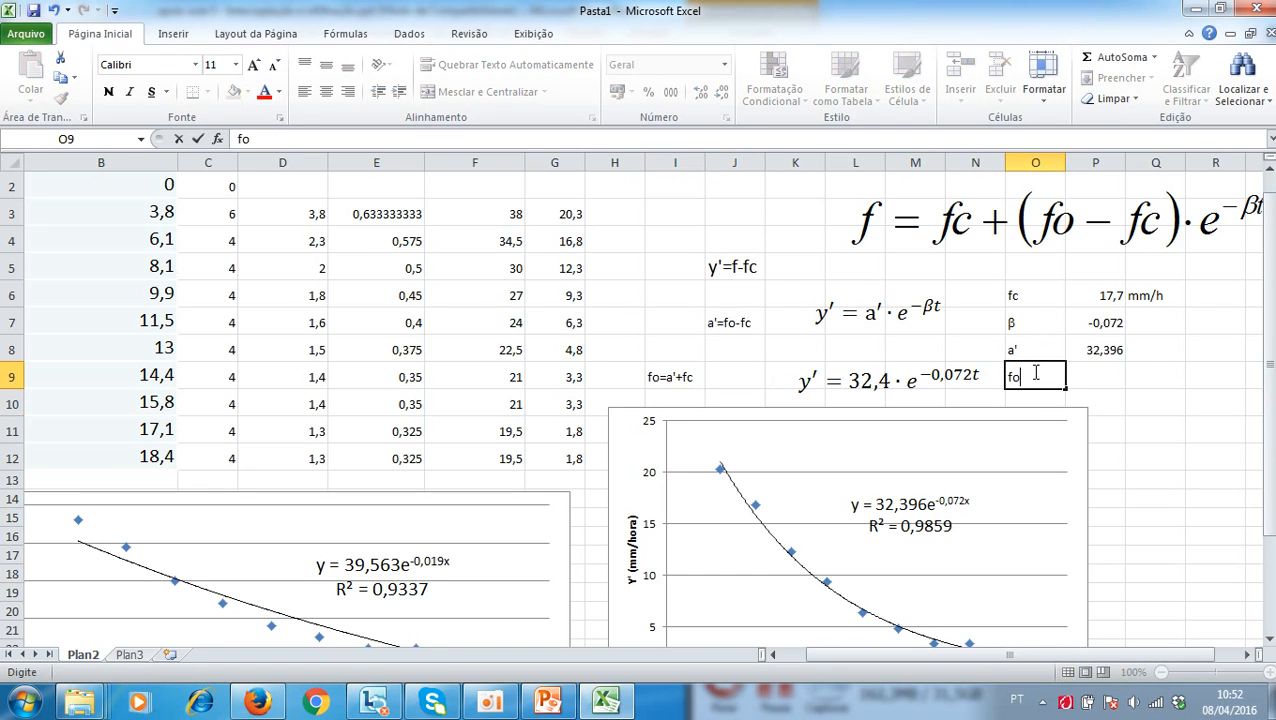
{"action": "key", "text": "Tab"}
{"action": "type", "text": "="}
{"action": "left_click", "coordinate": [1106, 346]}
{"action": "type", "text": "+"}
{"action": "scroll", "coordinate": [1110, 345], "scroll_direction": "up", "scroll_amount": 1}
{"action": "left_click", "coordinate": [745, 180]}
{"action": "key", "text": "Tab"}
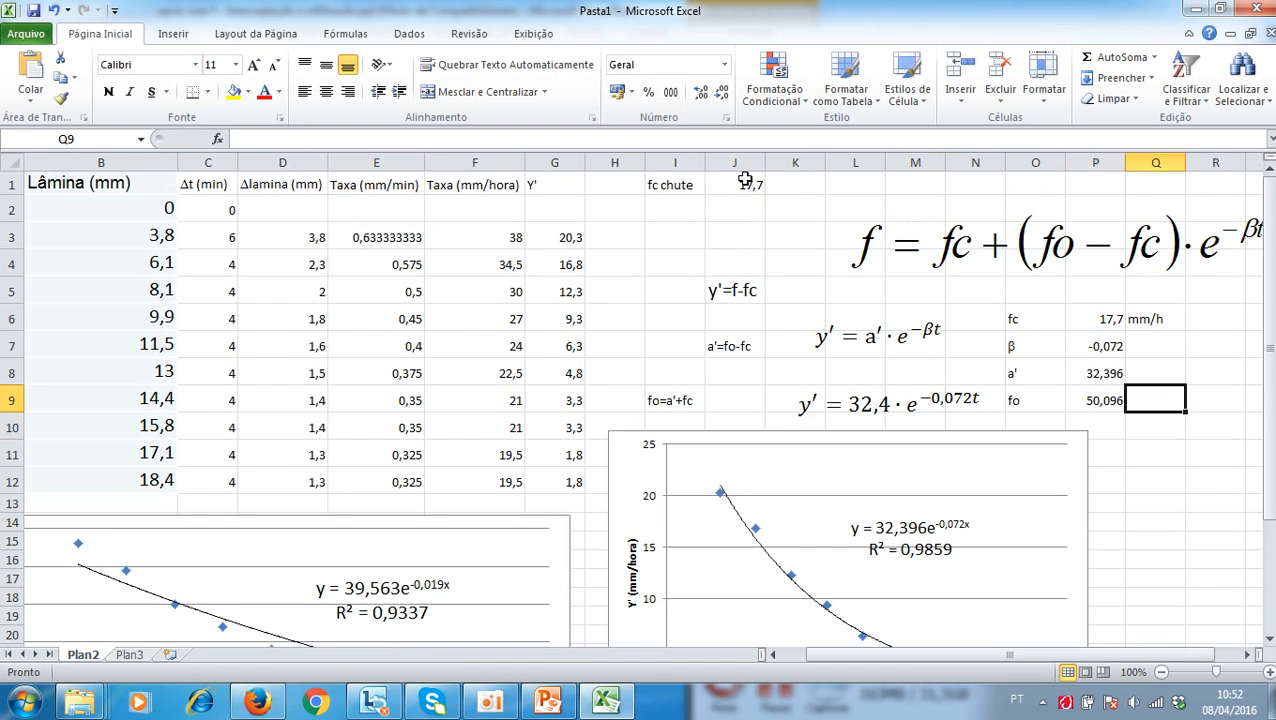
{"action": "type", "text": "mm/"}
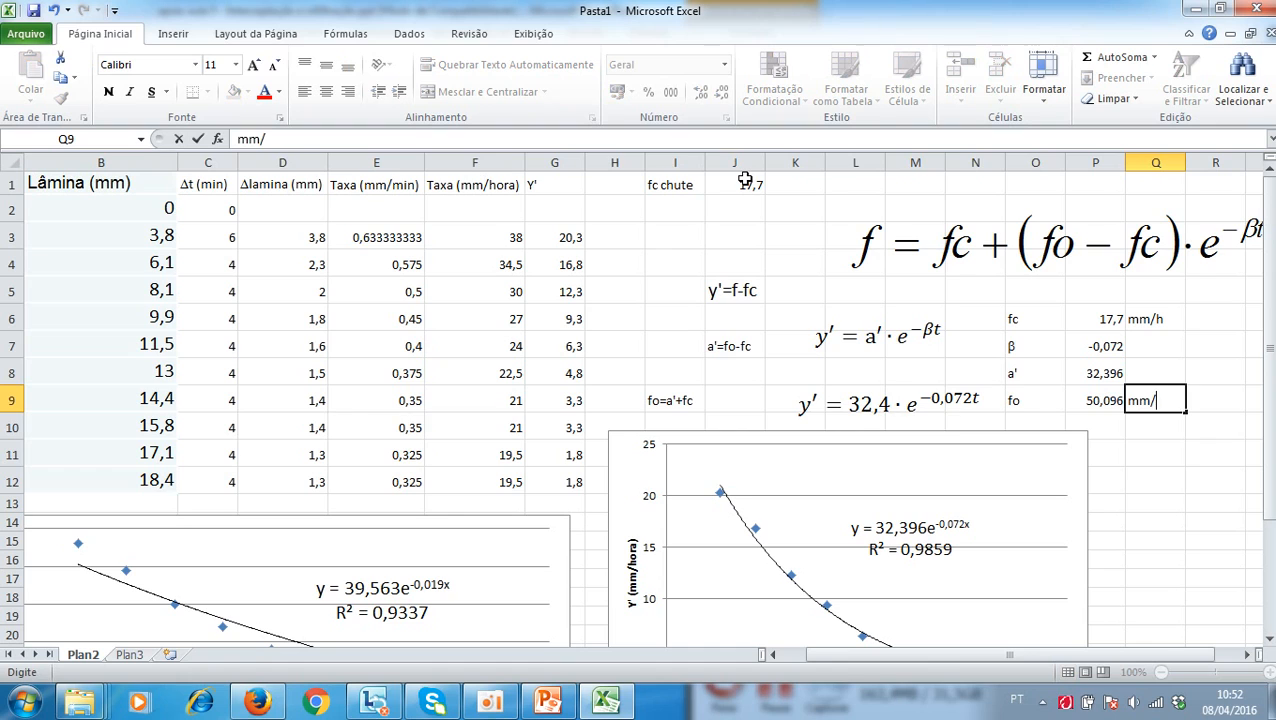
{"action": "key", "text": "Return"}
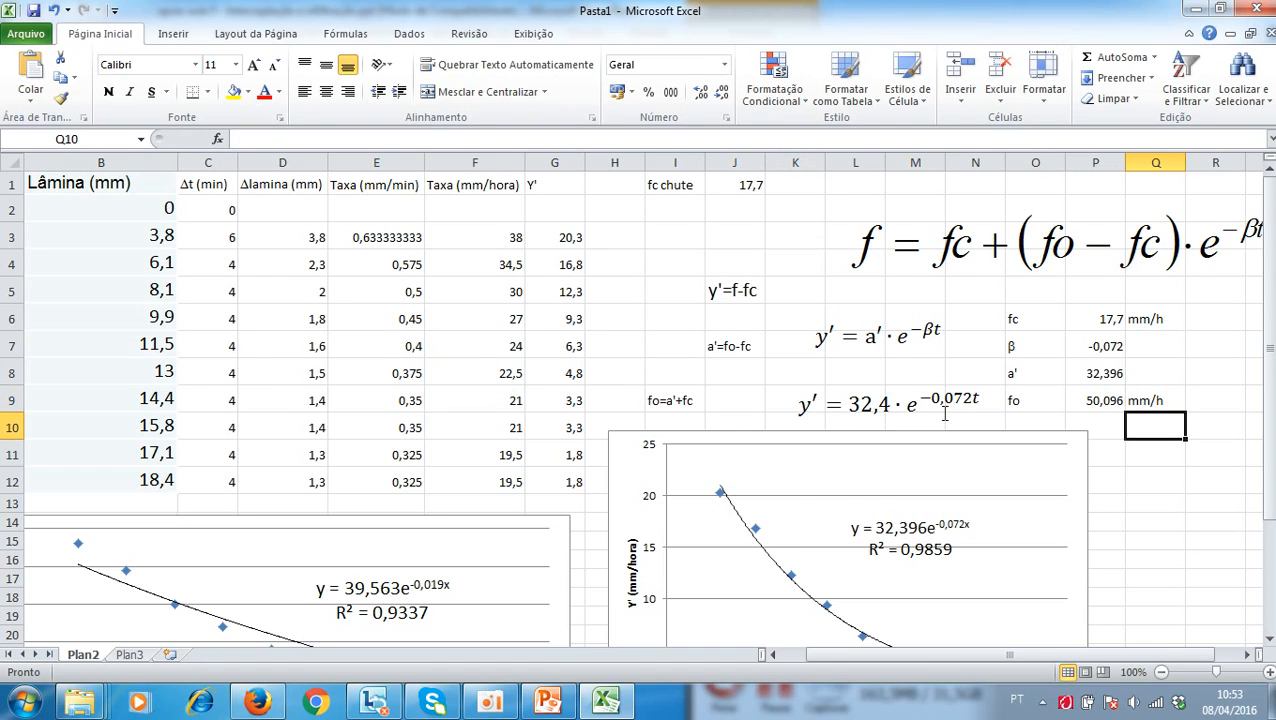
- Format the fo value in cell P9 to display no decimal places
{"action": "scroll", "coordinate": [771, 500], "scroll_direction": "down", "scroll_amount": 1}
{"action": "scroll", "coordinate": [771, 500], "scroll_direction": "down", "scroll_amount": 1}
{"action": "left_click", "coordinate": [1100, 350]}
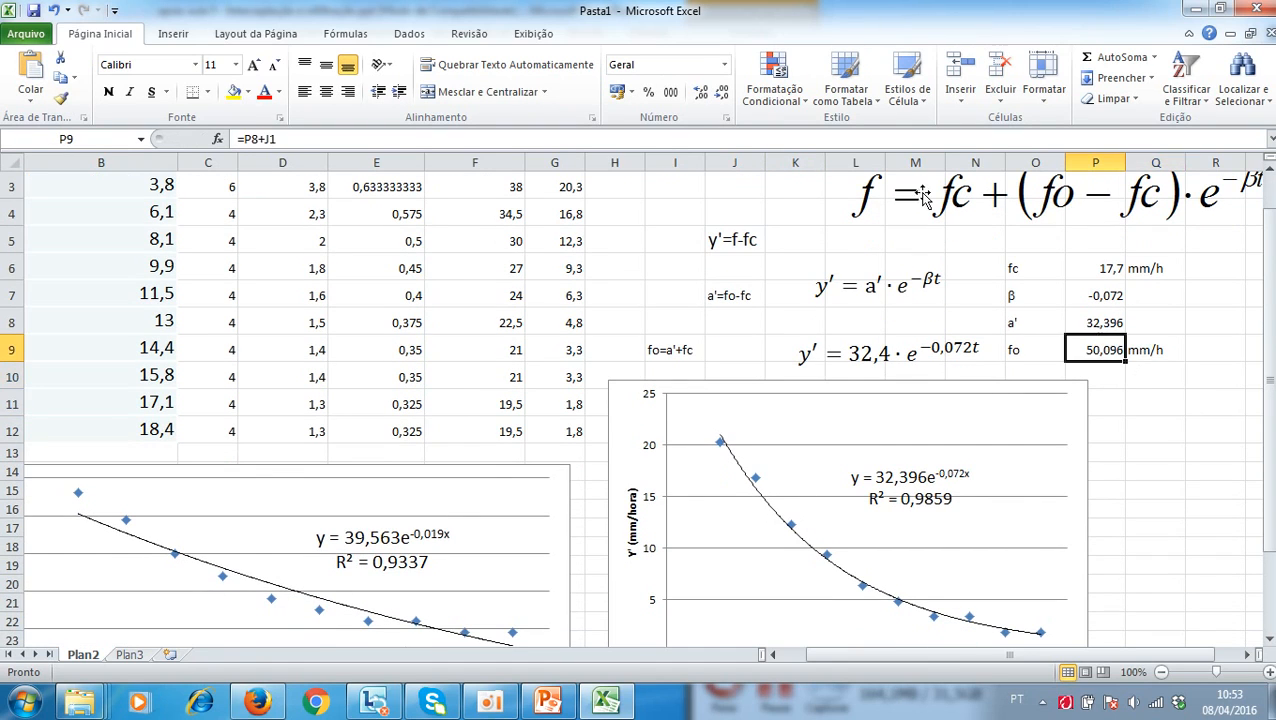
{"action": "left_click", "coordinate": [722, 100]}
{"action": "left_click", "coordinate": [722, 100]}
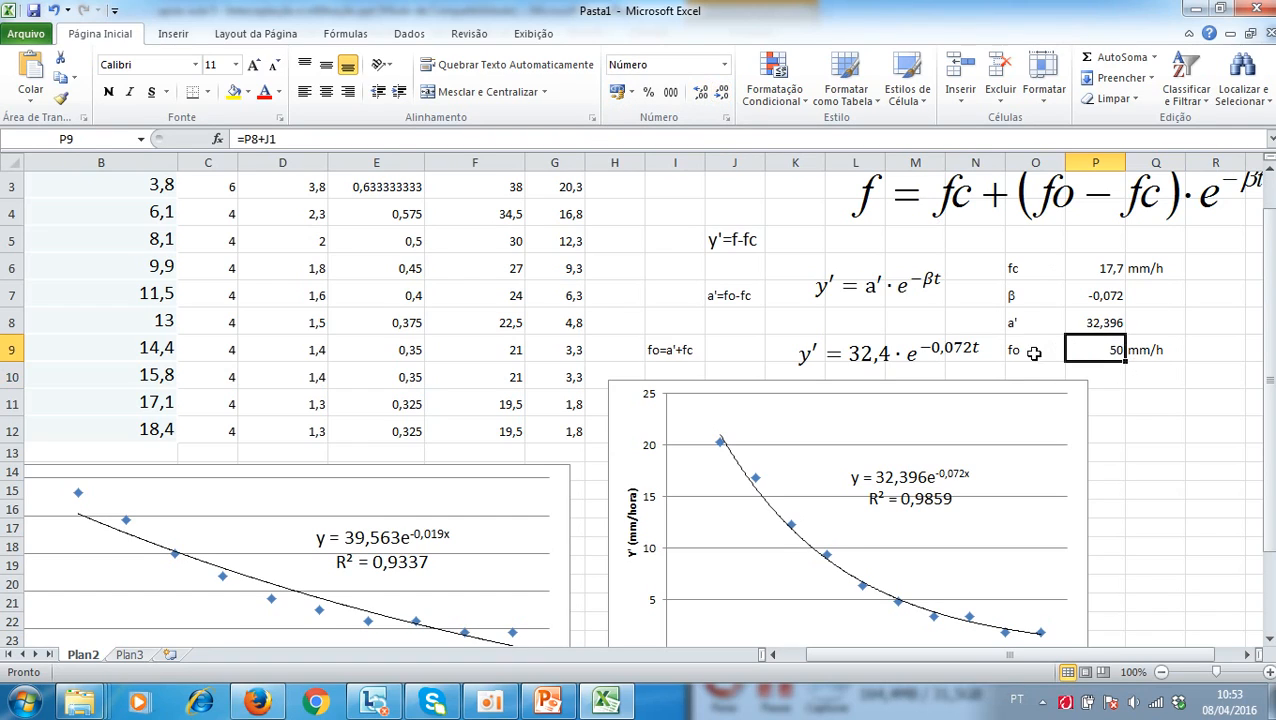
- Fill the fo row O9:Q9 and the fc and β rows O6:Q7 with yellow
{"action": "left_click_drag", "start_coordinate": [1032, 352], "coordinate": [1140, 354]}
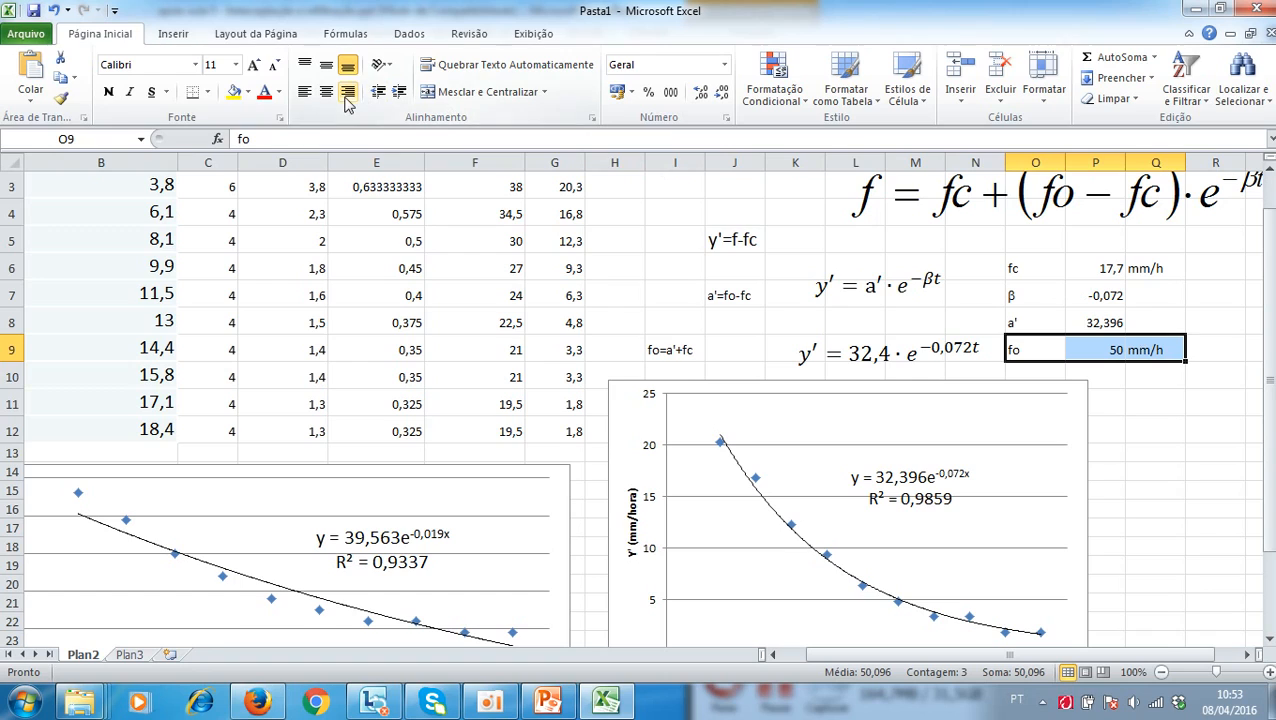
{"action": "left_click", "coordinate": [234, 91]}
{"action": "left_click_drag", "start_coordinate": [1030, 268], "coordinate": [1150, 298]}
{"action": "left_click", "coordinate": [238, 98]}
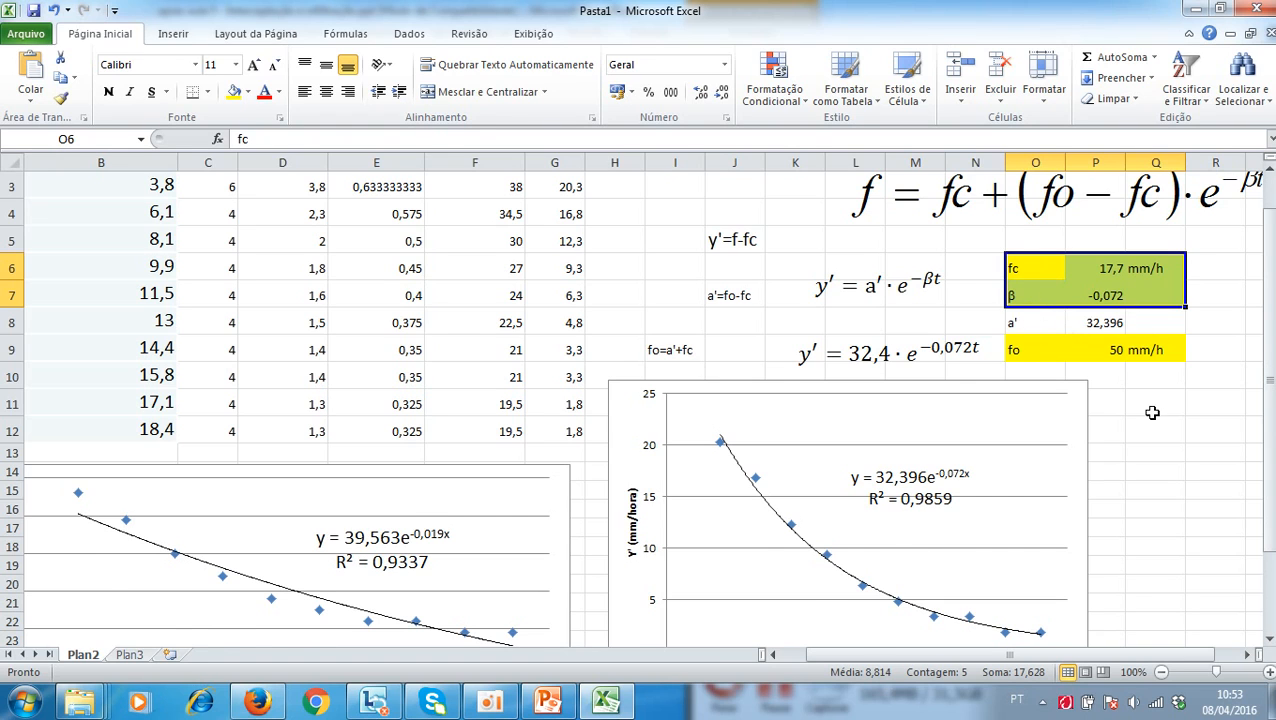
- Compare the trendline fit and R² of the original infiltration rate chart with those of the Y' chart
{"action": "scroll", "coordinate": [1143, 443], "scroll_direction": "up", "scroll_amount": 1}
{"action": "scroll", "coordinate": [560, 355], "scroll_direction": "down", "scroll_amount": 1}
{"action": "scroll", "coordinate": [567, 366], "scroll_direction": "up", "scroll_amount": 1}
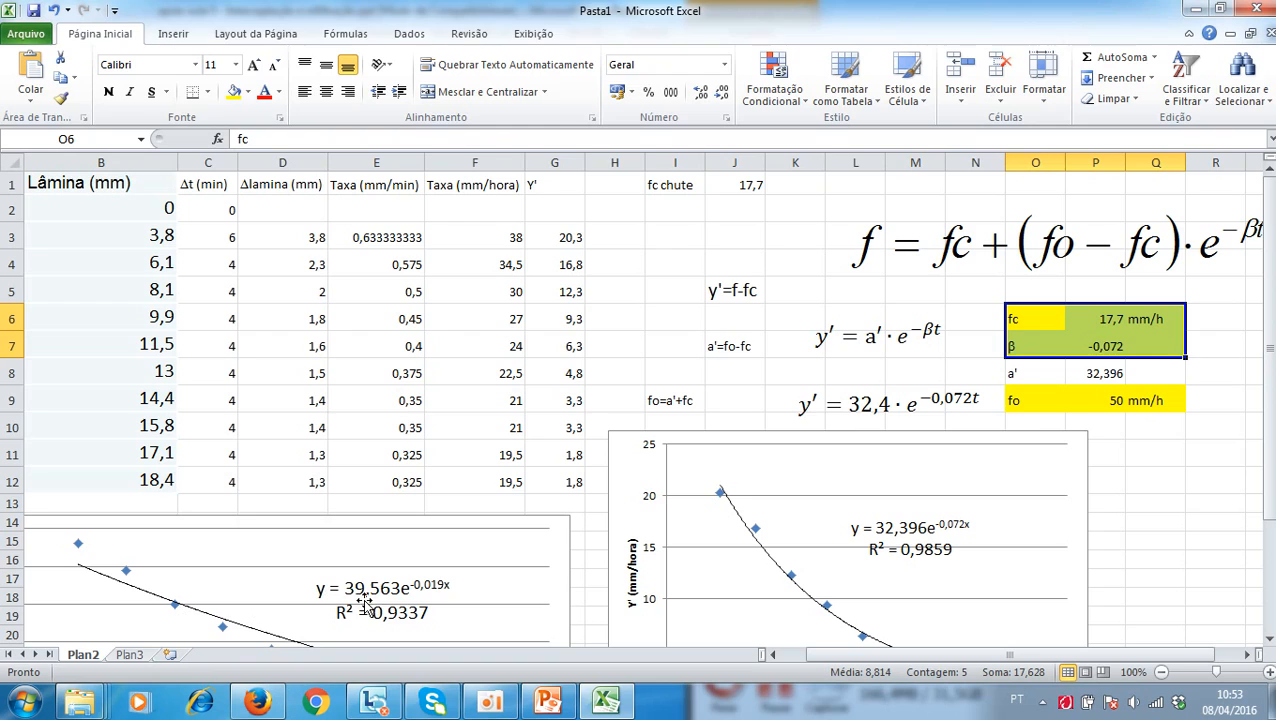
{"action": "left_click", "coordinate": [340, 585]}
{"action": "scroll", "coordinate": [826, 338], "scroll_direction": "down", "scroll_amount": 1}
{"action": "scroll", "coordinate": [826, 338], "scroll_direction": "up", "scroll_amount": 2}
{"action": "left_click", "coordinate": [628, 445]}
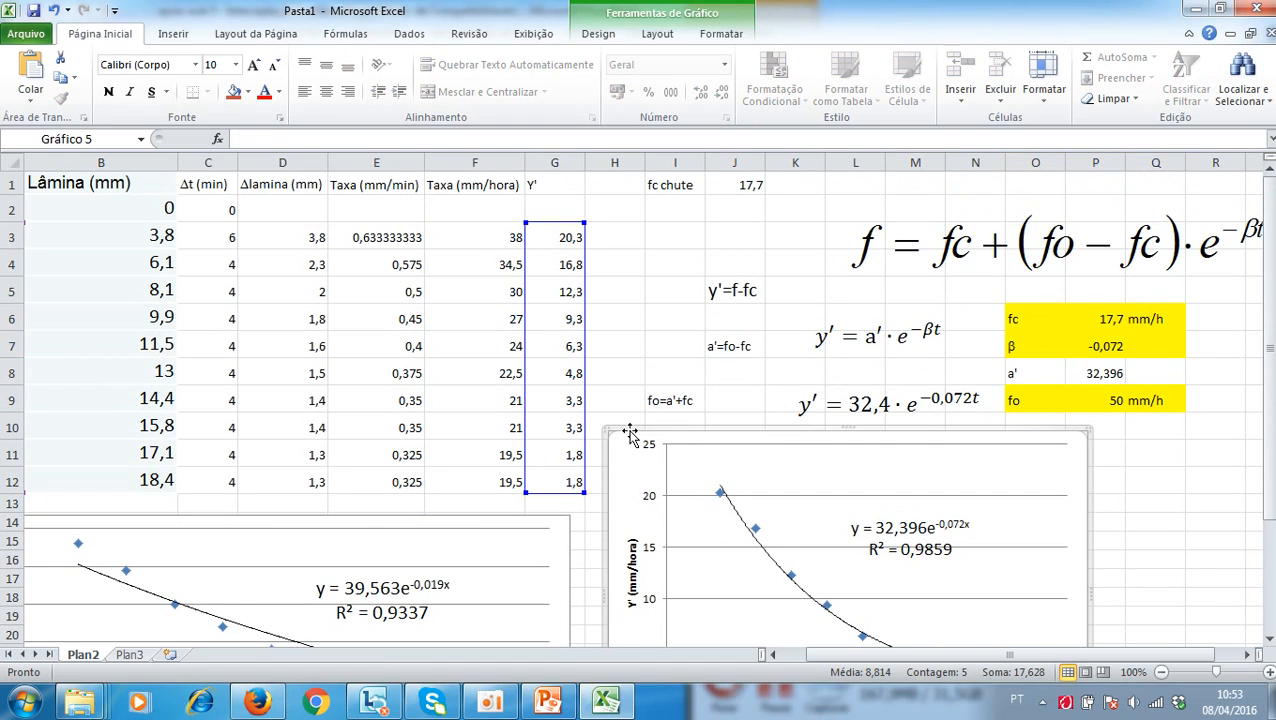
{"action": "left_click", "coordinate": [564, 530]}
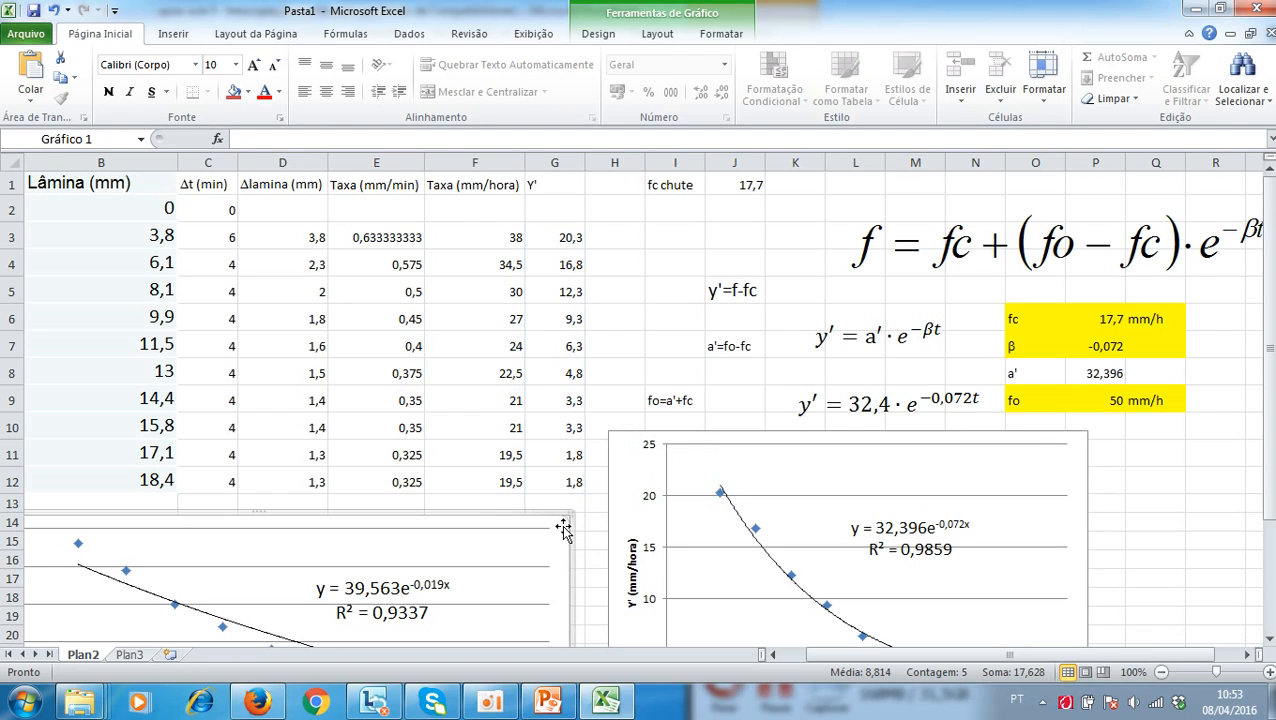
{"action": "left_click", "coordinate": [622, 445]}
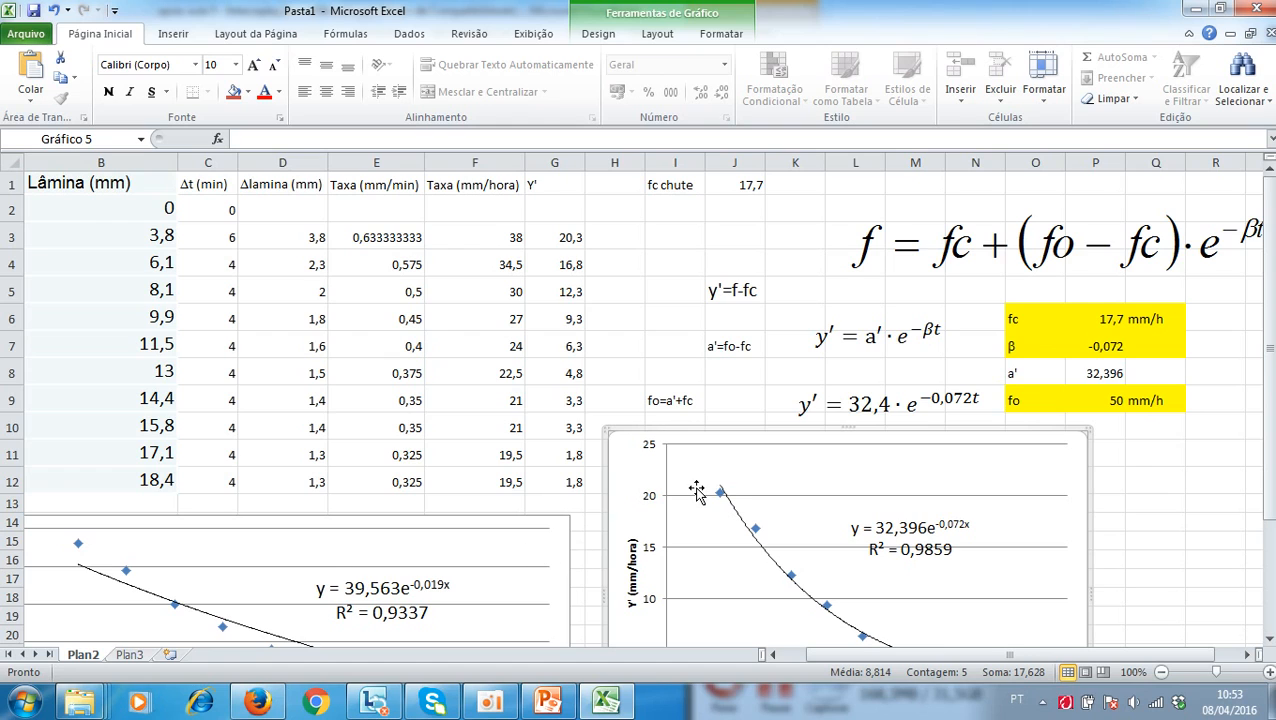
{"action": "scroll", "coordinate": [690, 492], "scroll_direction": "down", "scroll_amount": 1}
{"action": "scroll", "coordinate": [697, 492], "scroll_direction": "up", "scroll_amount": 1}
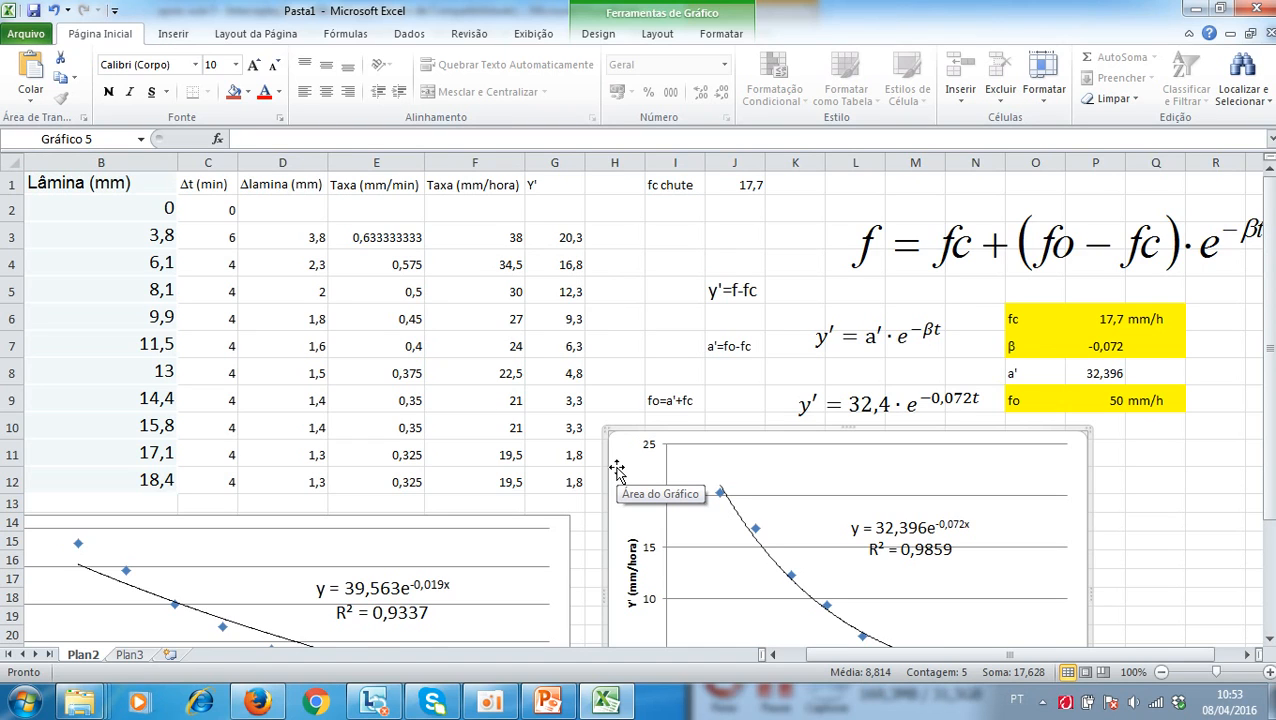
{"action": "scroll", "coordinate": [616, 470], "scroll_direction": "down", "scroll_amount": 1}
{"action": "scroll", "coordinate": [616, 470], "scroll_direction": "up", "scroll_amount": 1}
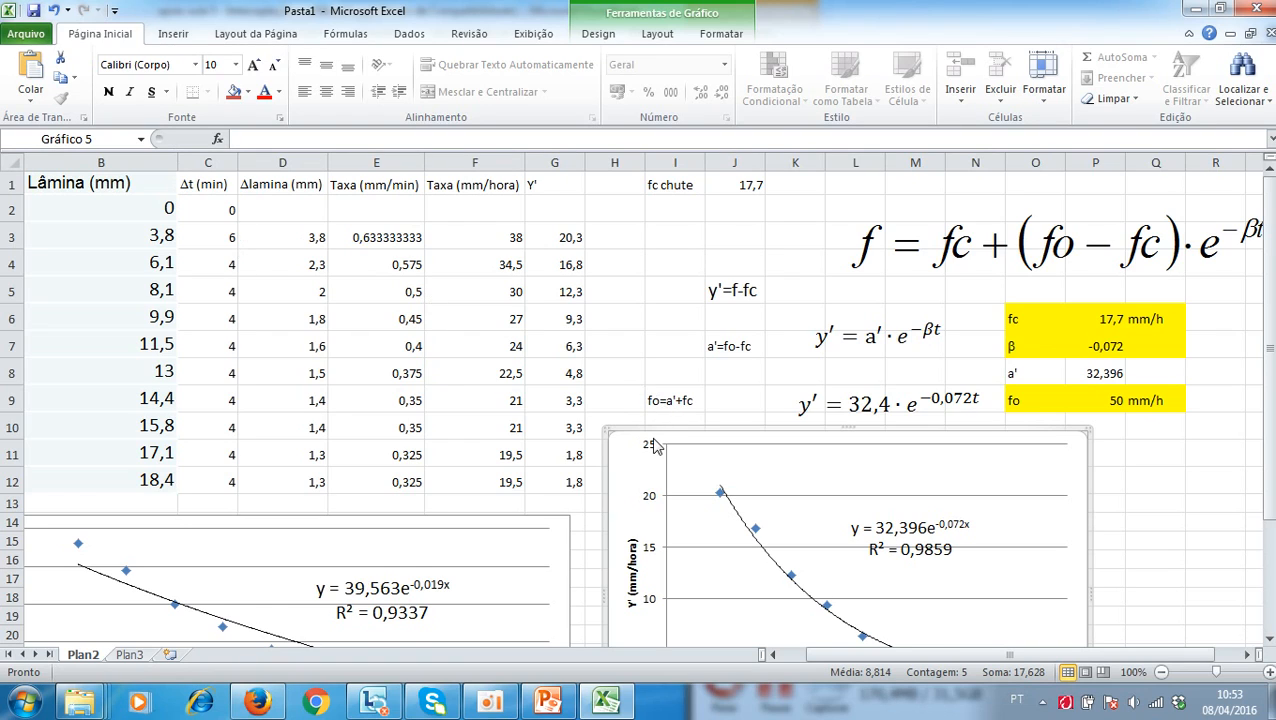
{"action": "scroll", "coordinate": [656, 445], "scroll_direction": "down", "scroll_amount": 2}
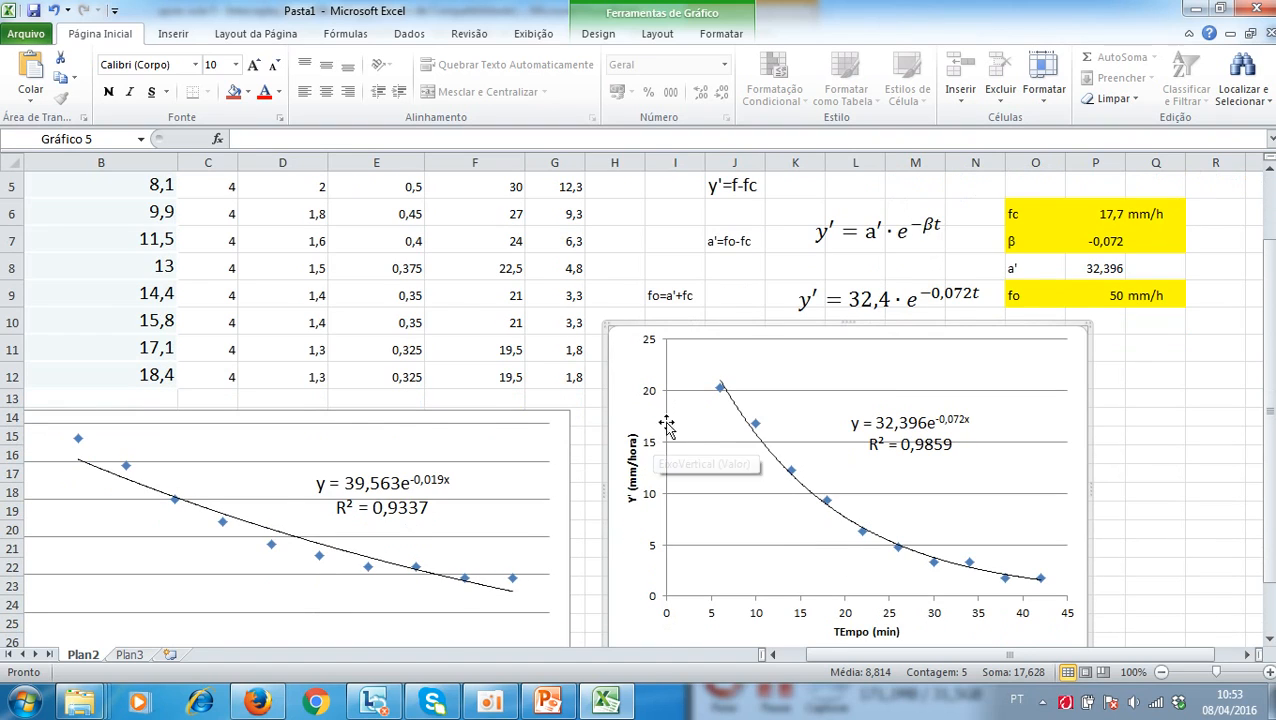
{"action": "left_click", "coordinate": [497, 701]}
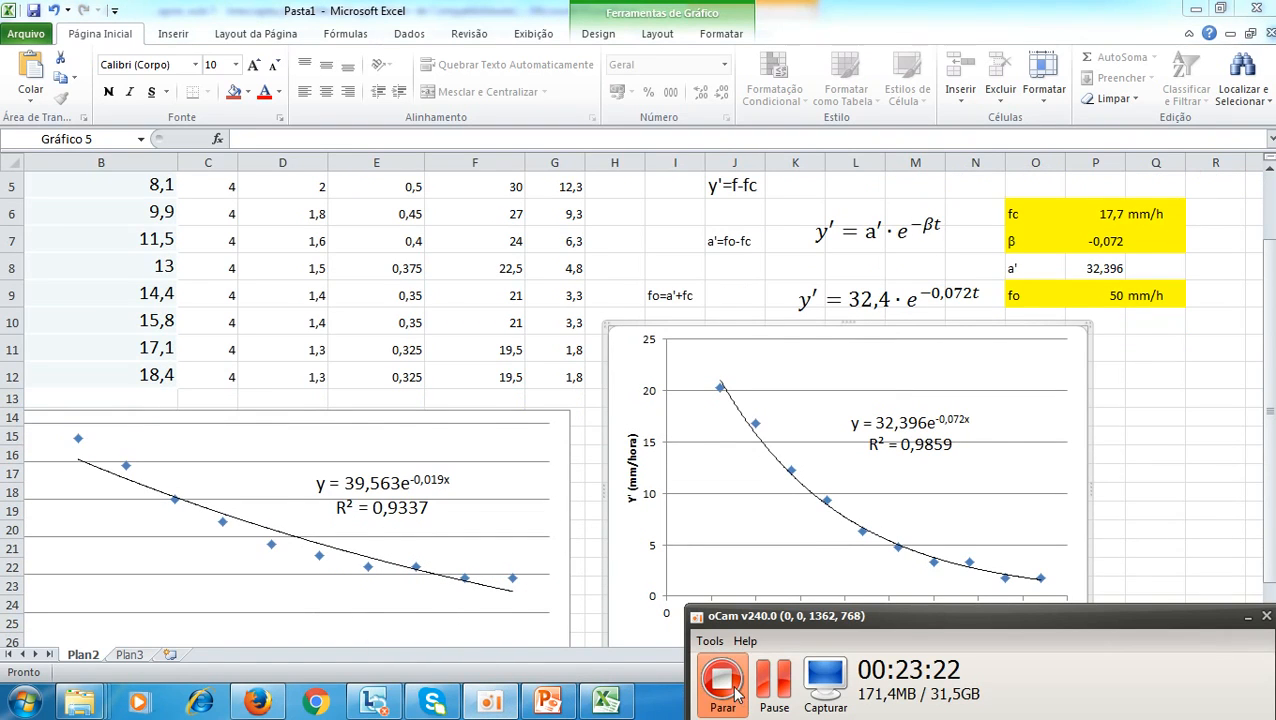